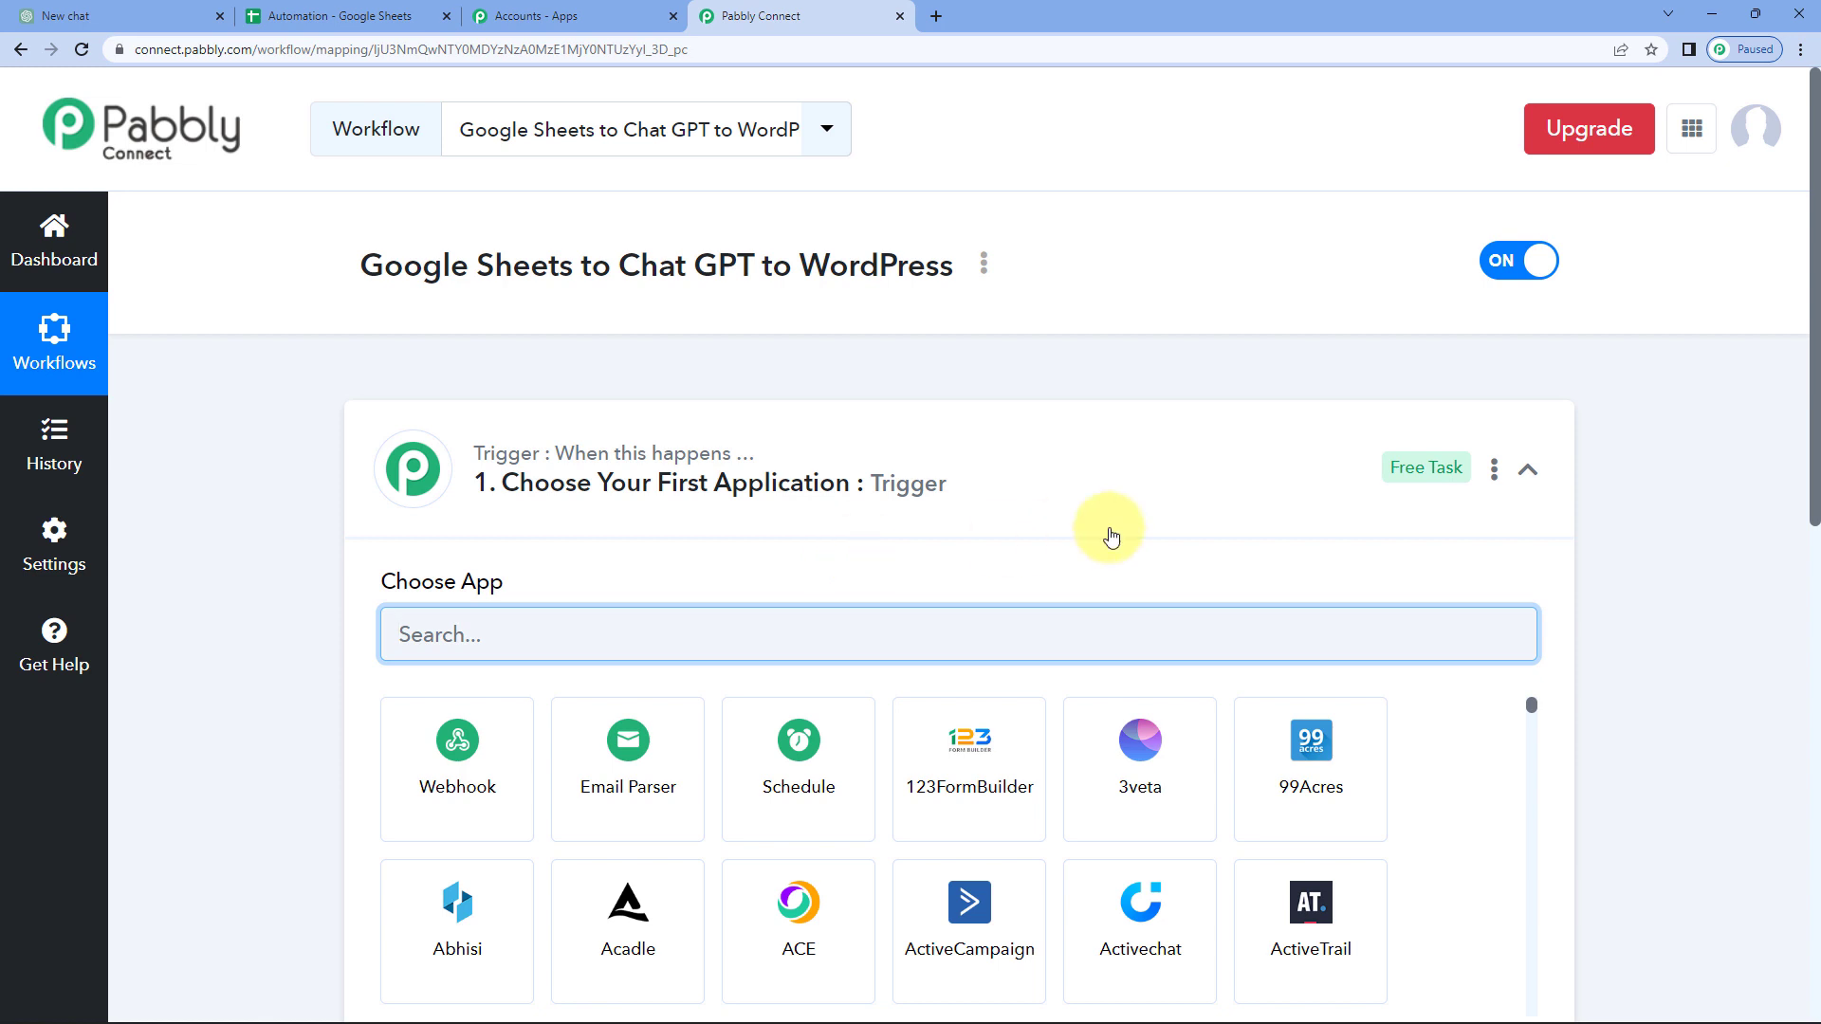
# Collapse the workflow's trigger step and examine the article title entry in cell A2 of the Automation Google Sheet
pyautogui.click(572, 454)
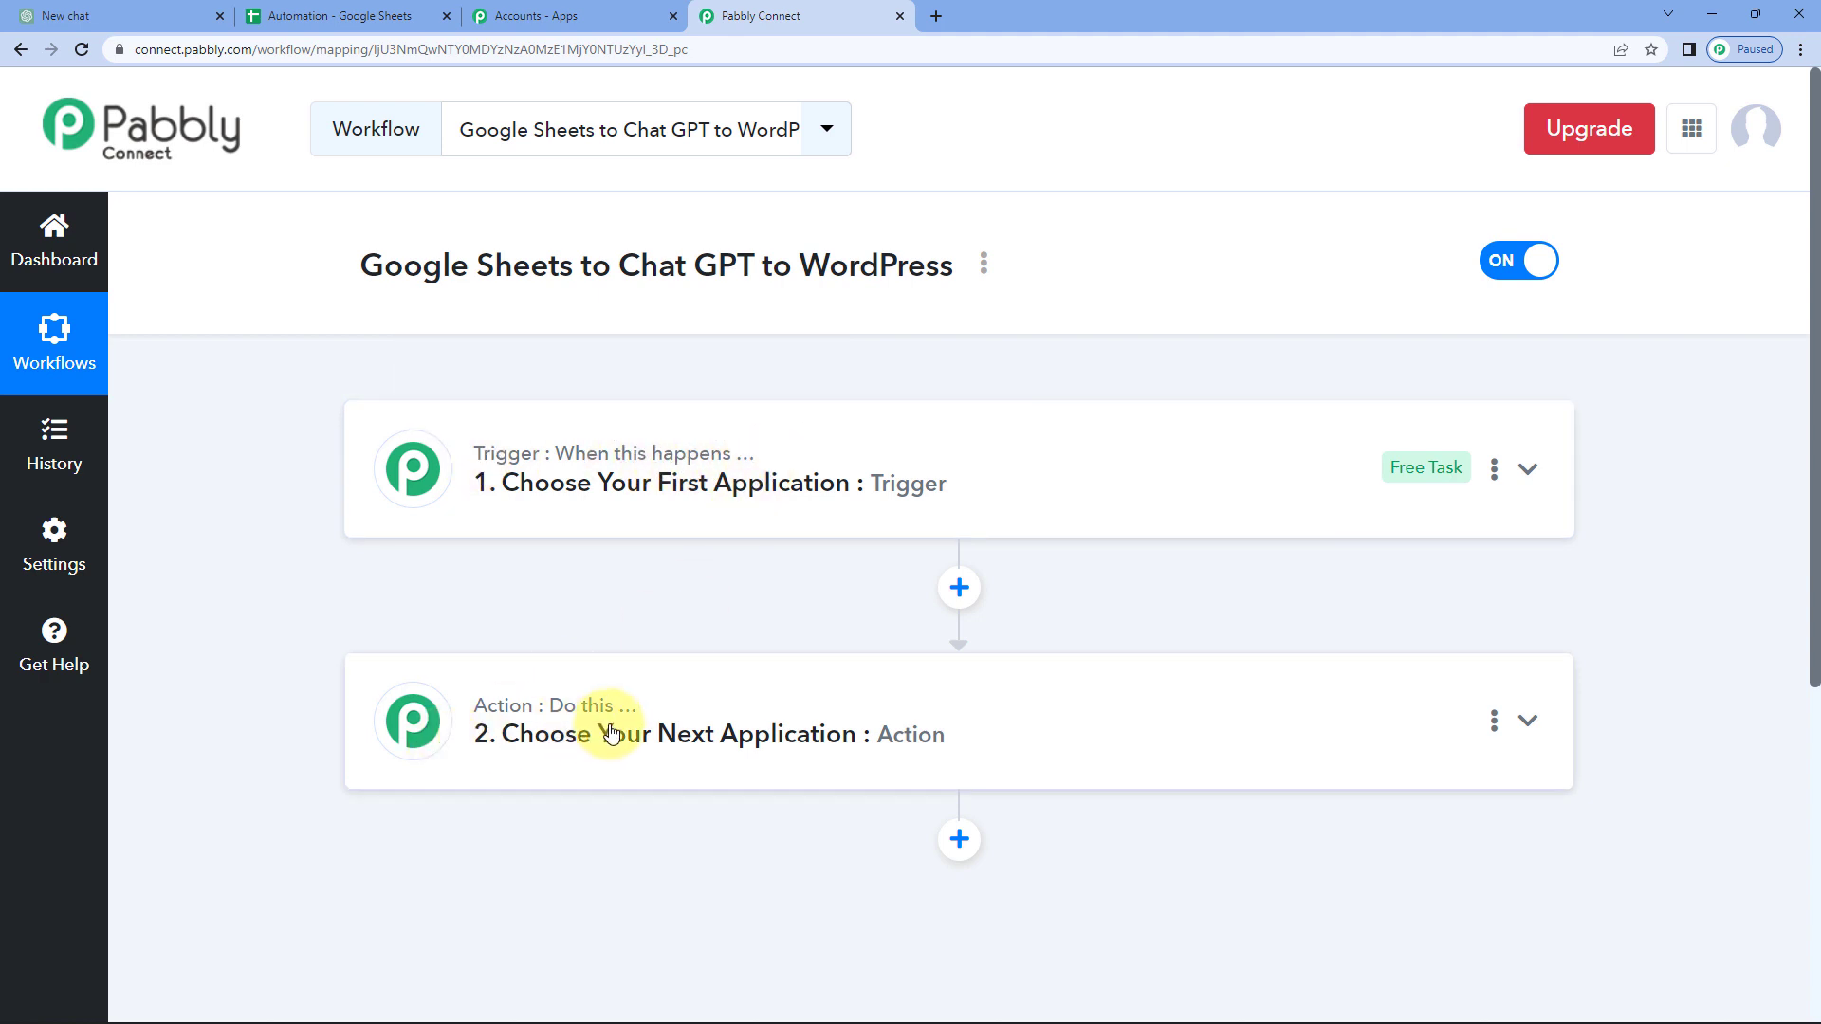
pyautogui.click(266, 16)
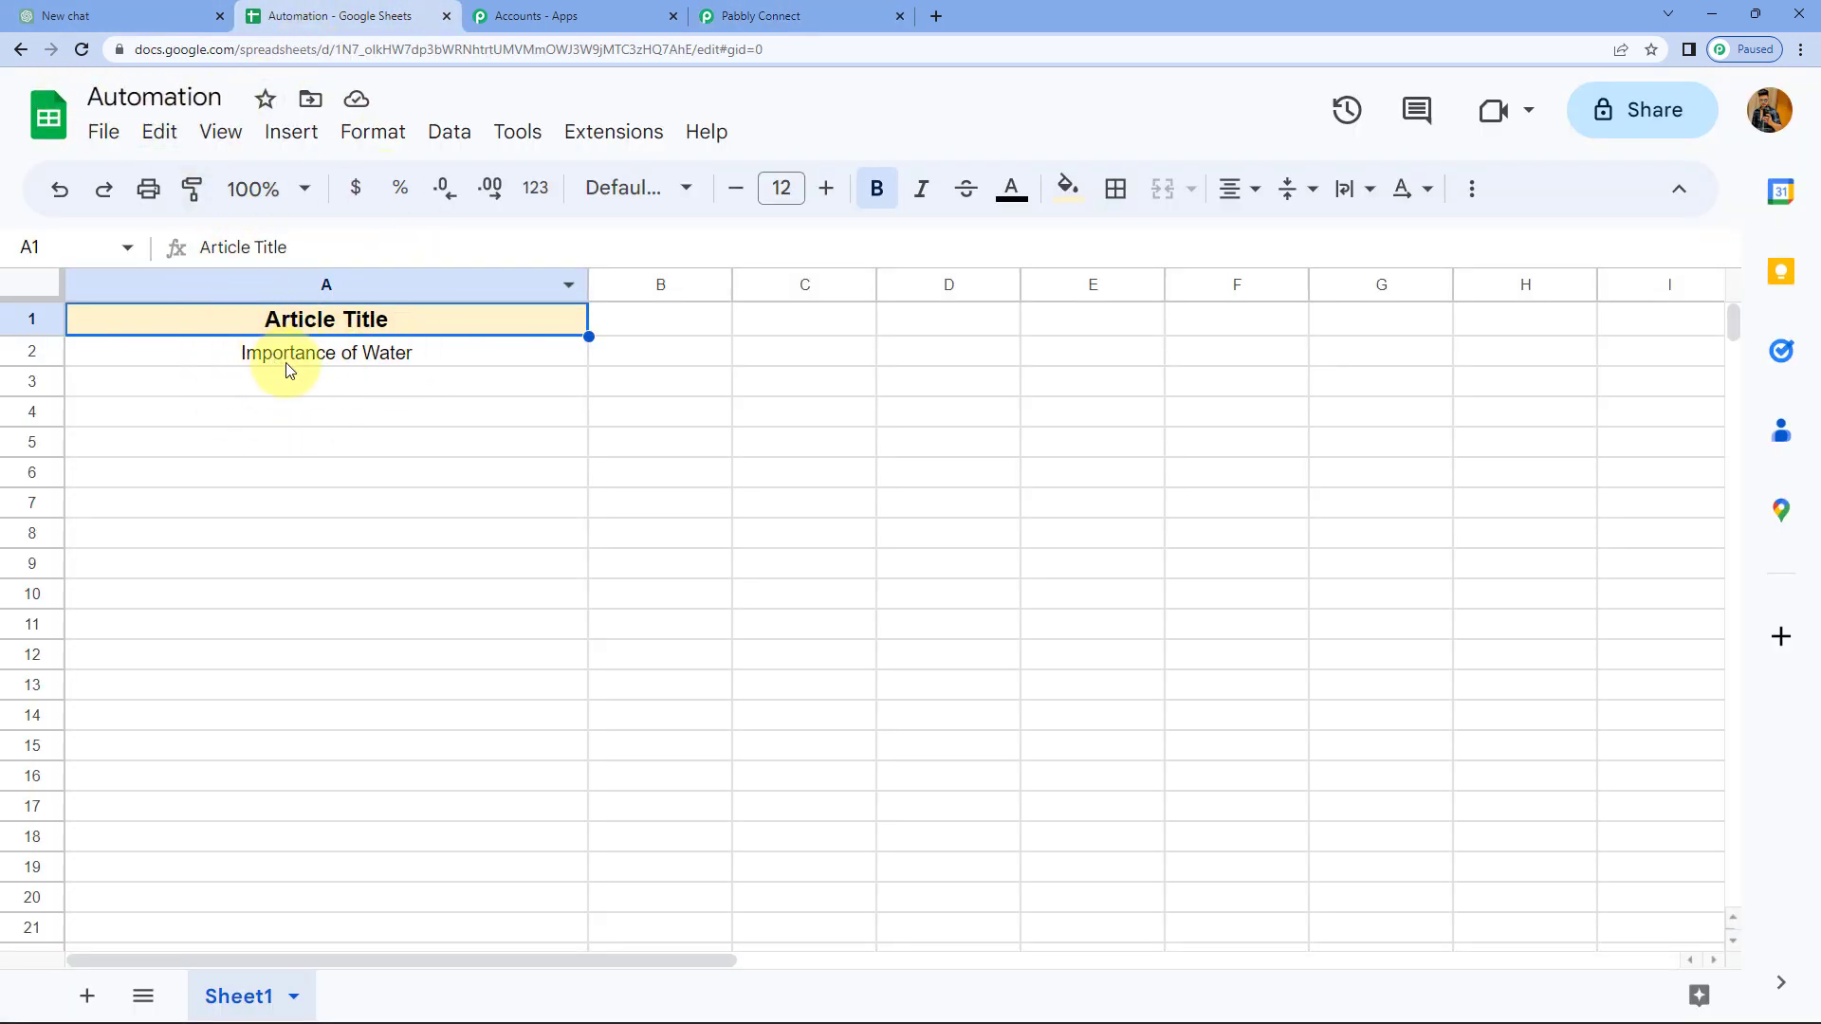
pyautogui.doubleClick(317, 363)
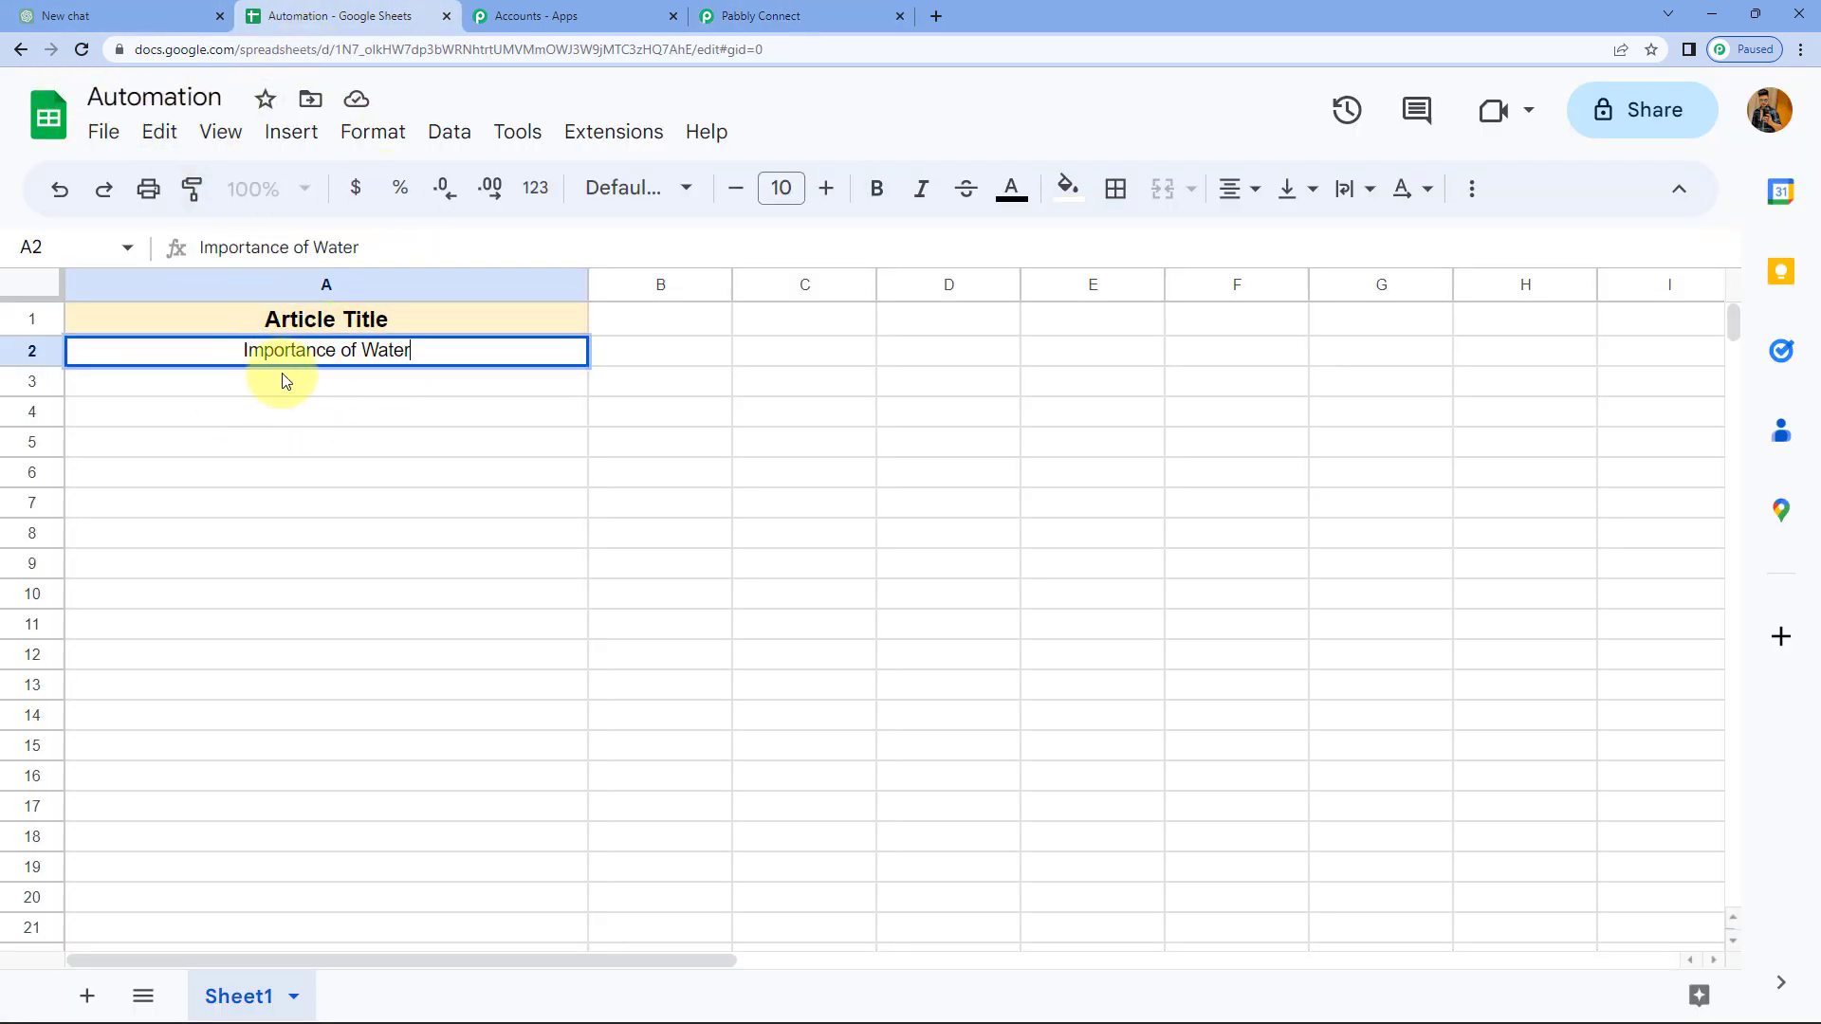
pyautogui.tripleClick(302, 354)
pyautogui.press('Return')
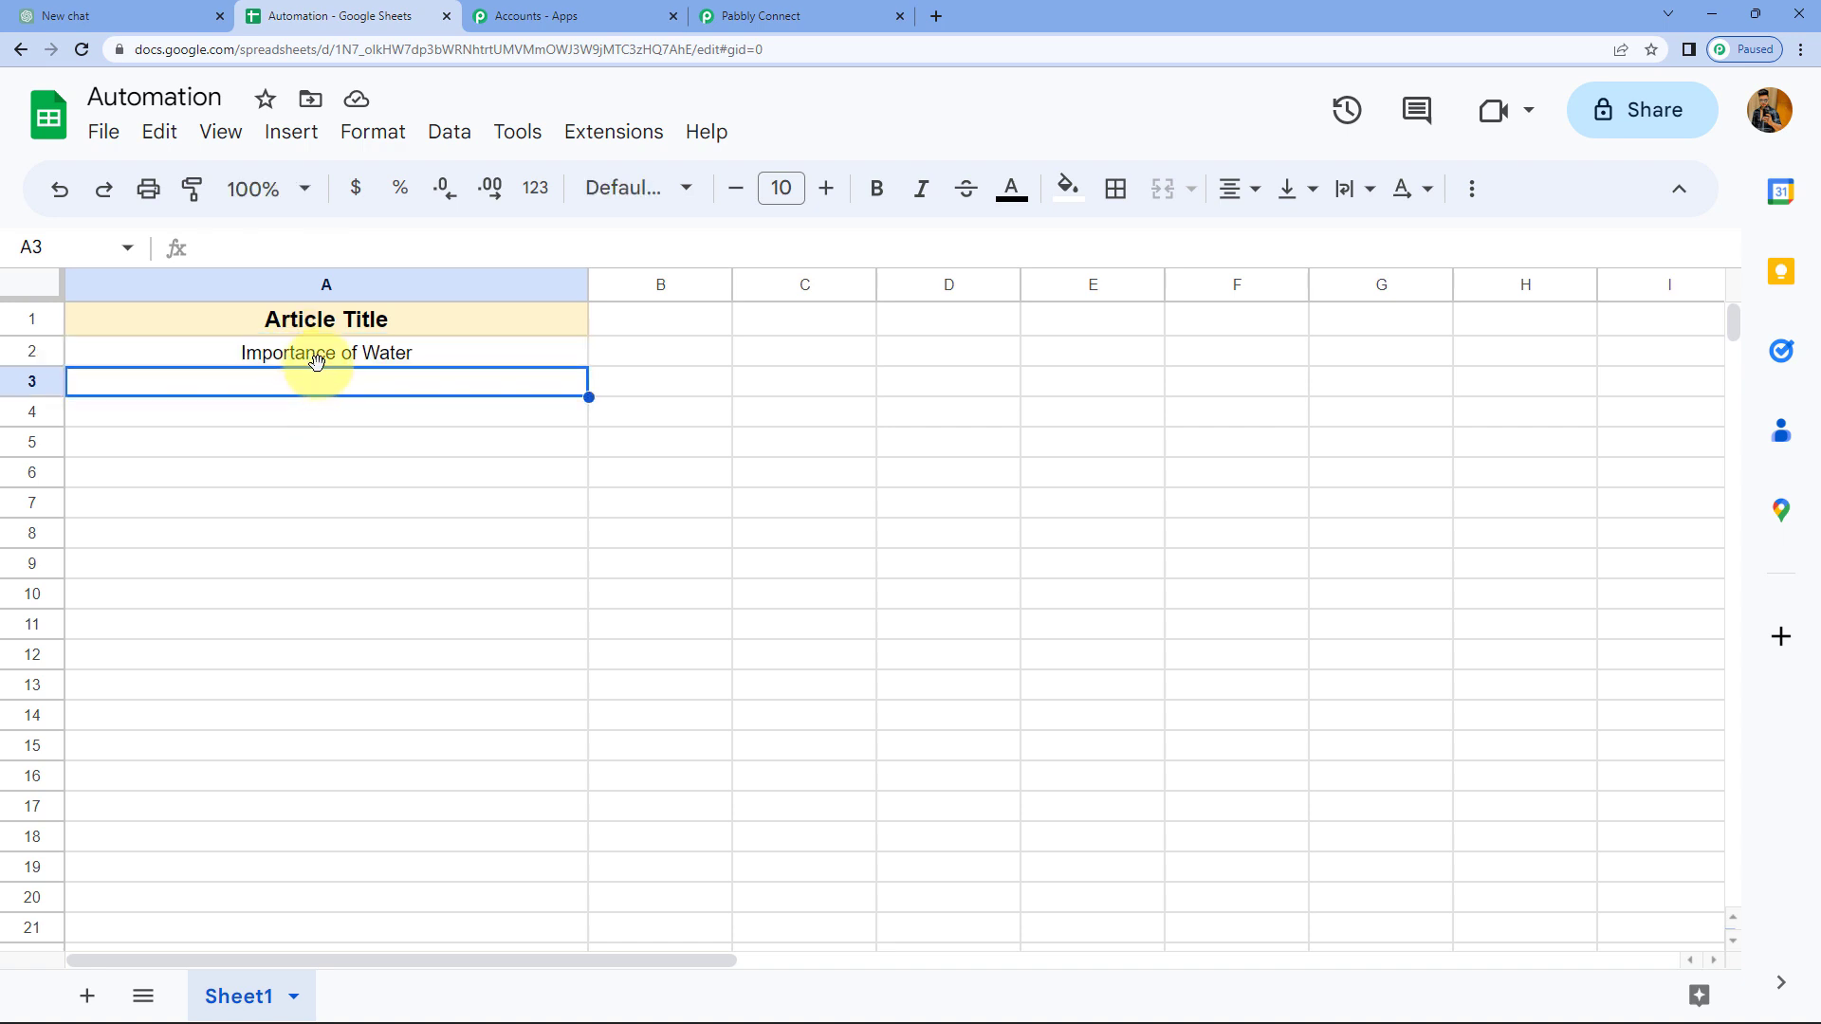
pyautogui.click(321, 360)
pyautogui.click(821, 9)
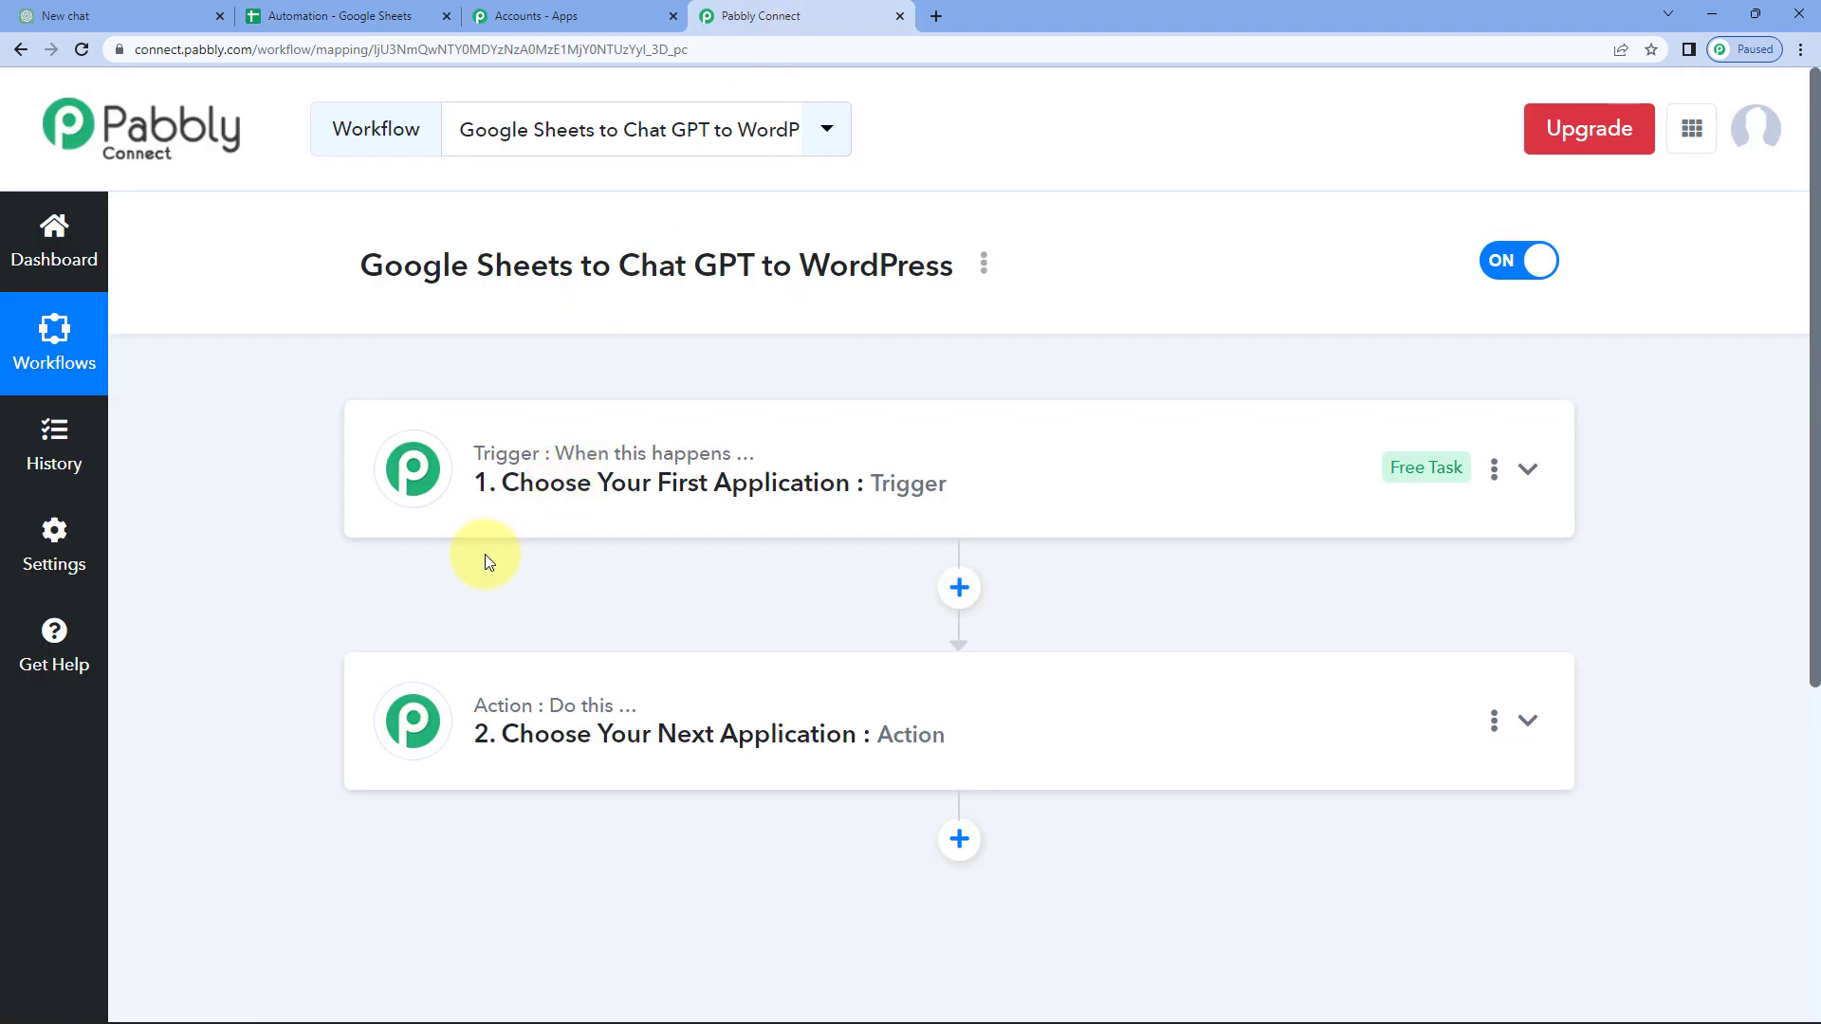
pyautogui.click(366, 16)
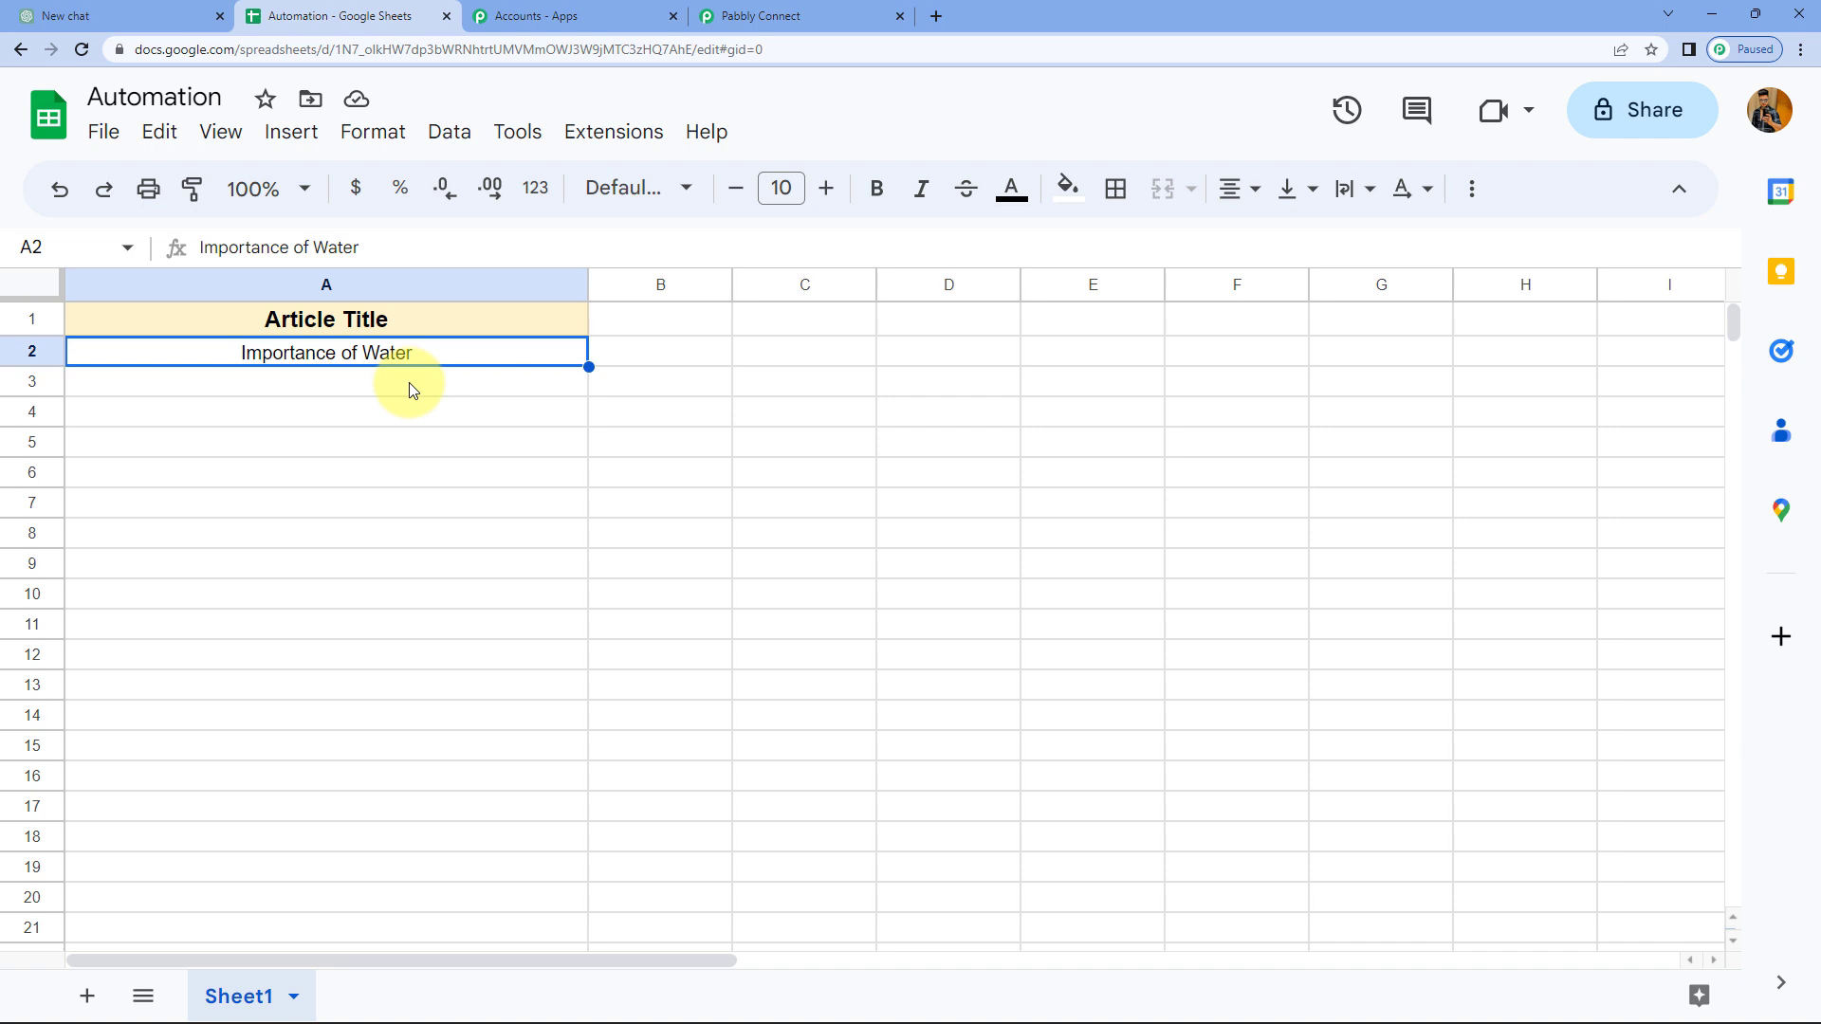
# In Pabbly Connect, set the trigger app to Google Sheets and the trigger event to New or Updated Spreadsheet Row
pyautogui.click(769, 13)
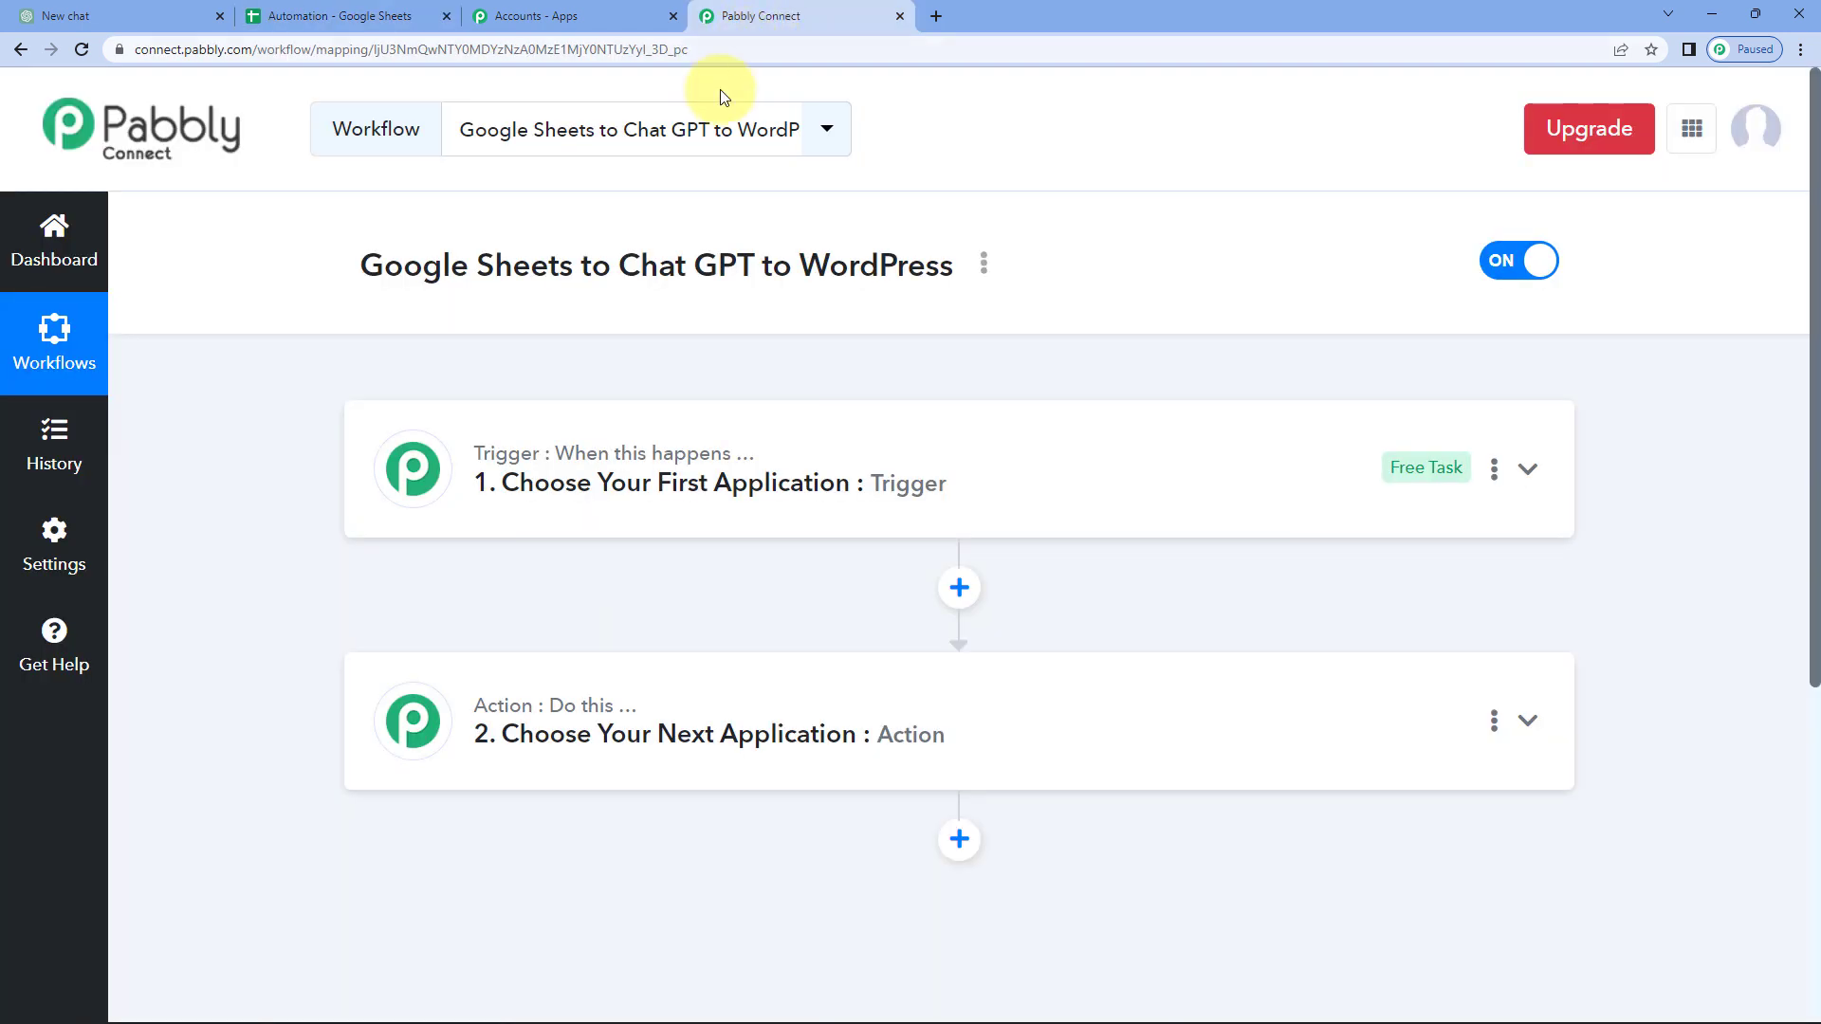
pyautogui.click(759, 502)
pyautogui.click(506, 633)
pyautogui.write('google s')
pyautogui.click(463, 787)
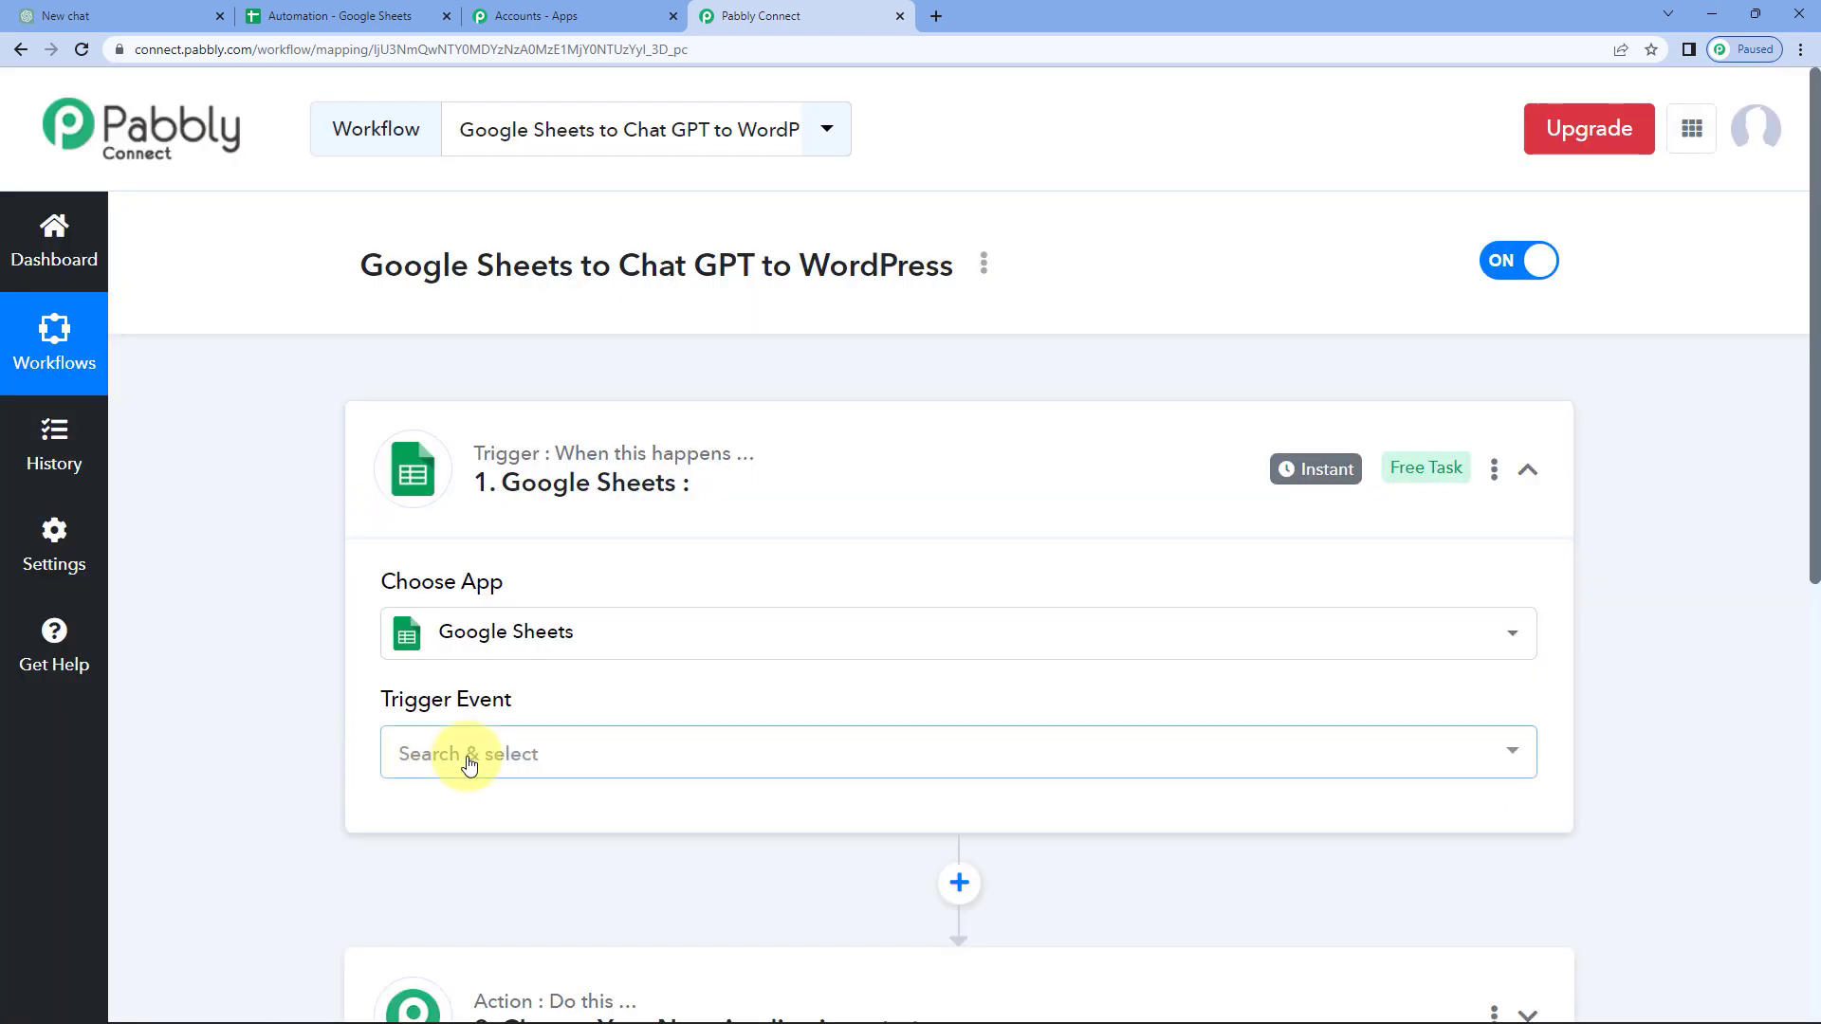
pyautogui.click(468, 755)
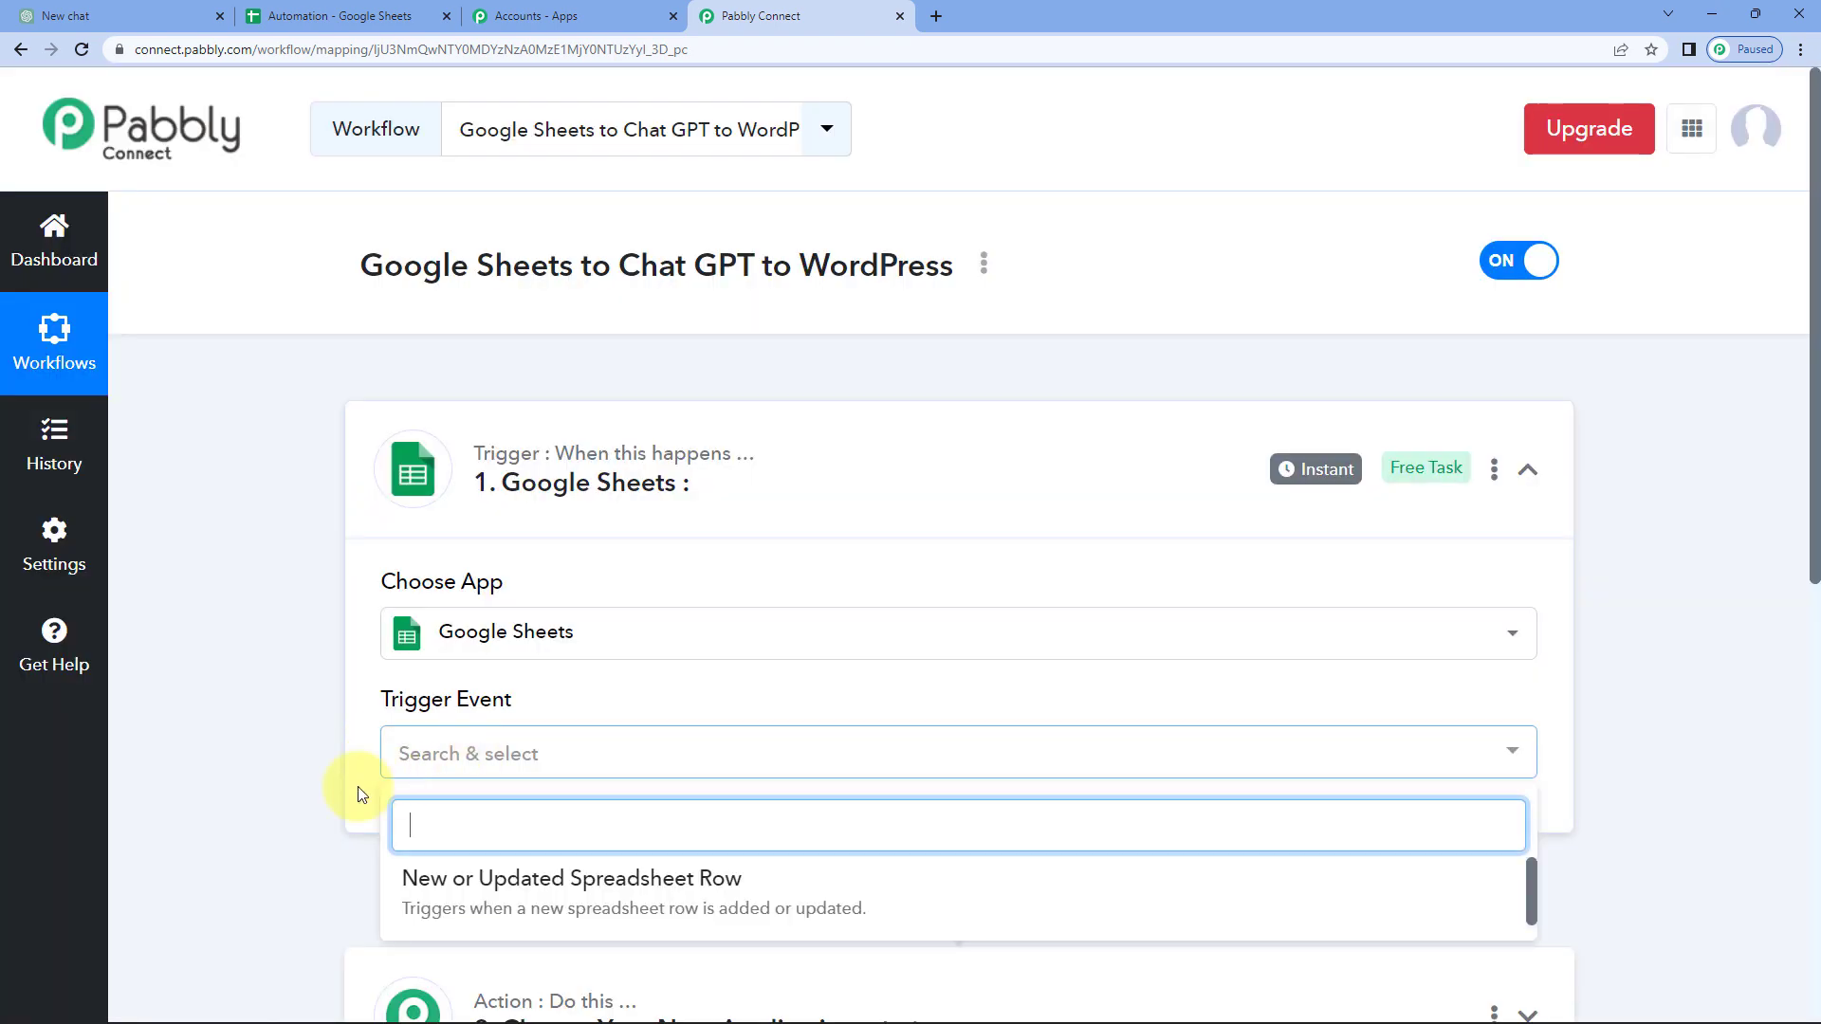
pyautogui.scroll(-2, 331, 787)
pyautogui.click(692, 710)
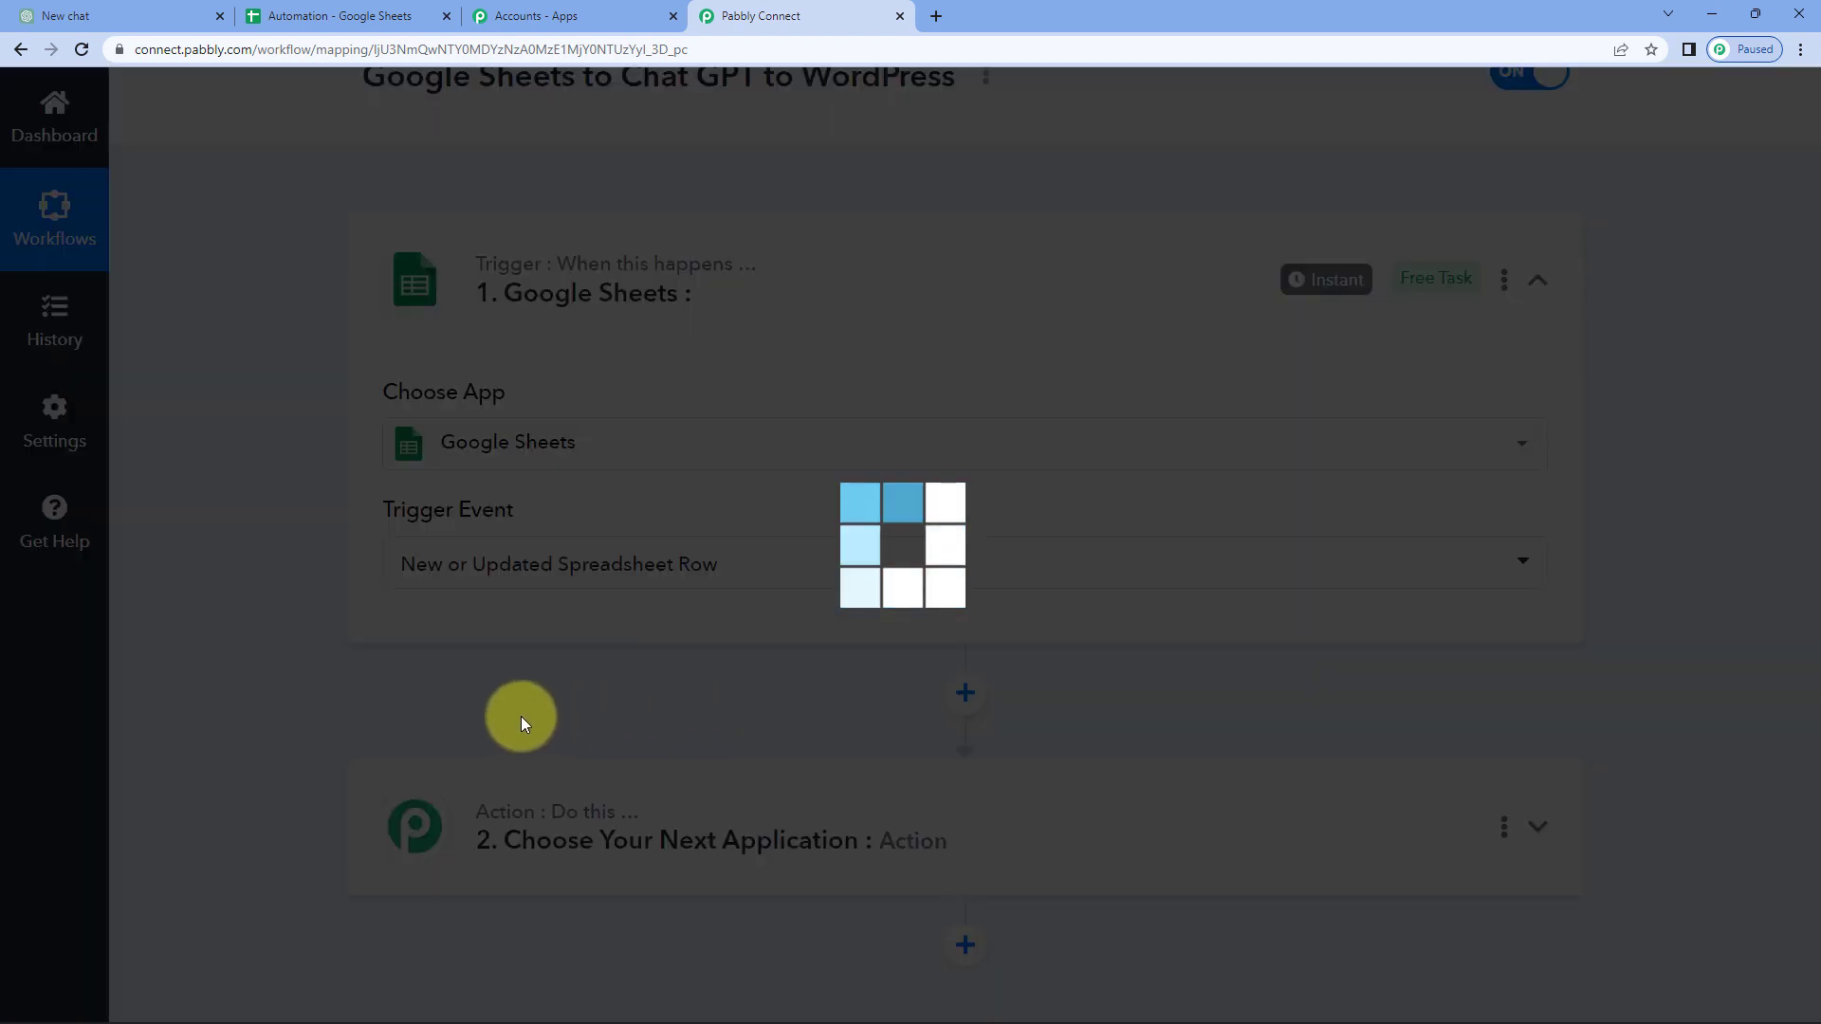
# Copy the trigger's webhook URL and read through the Google Sheets setup instructions beneath it
pyautogui.scroll(-3, 340, 675)
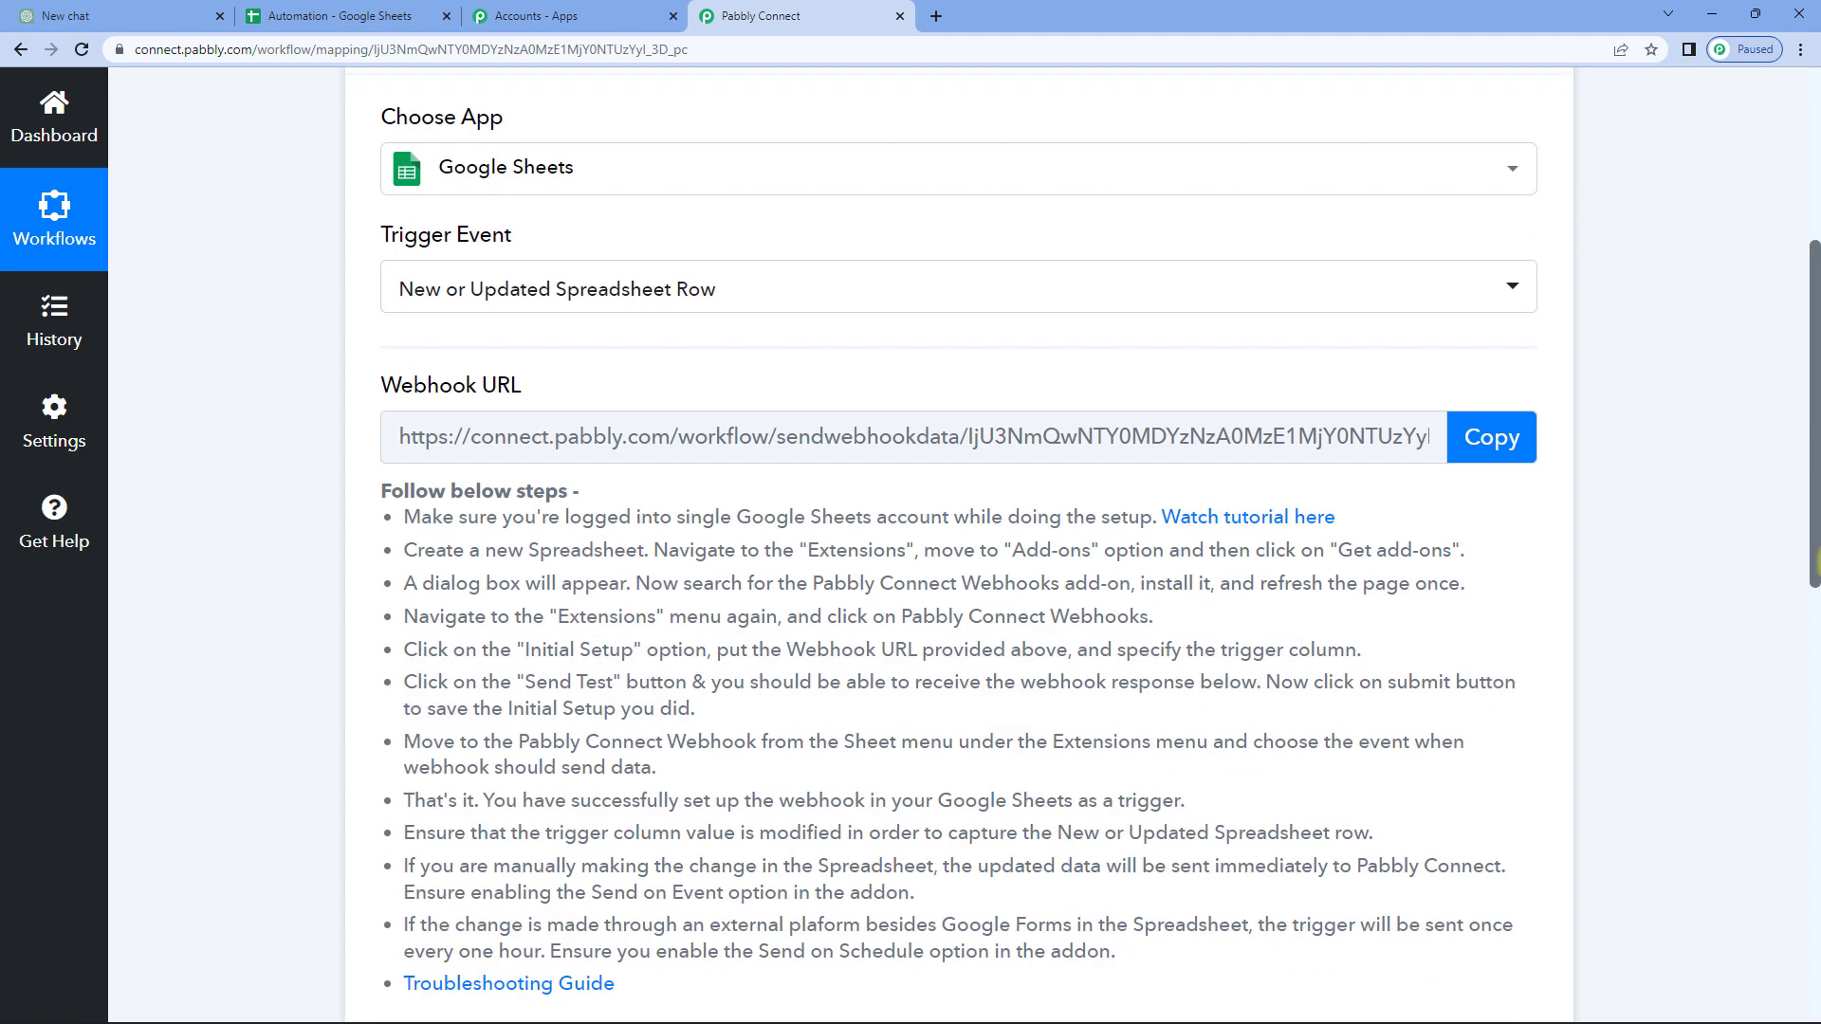
pyautogui.click(1508, 446)
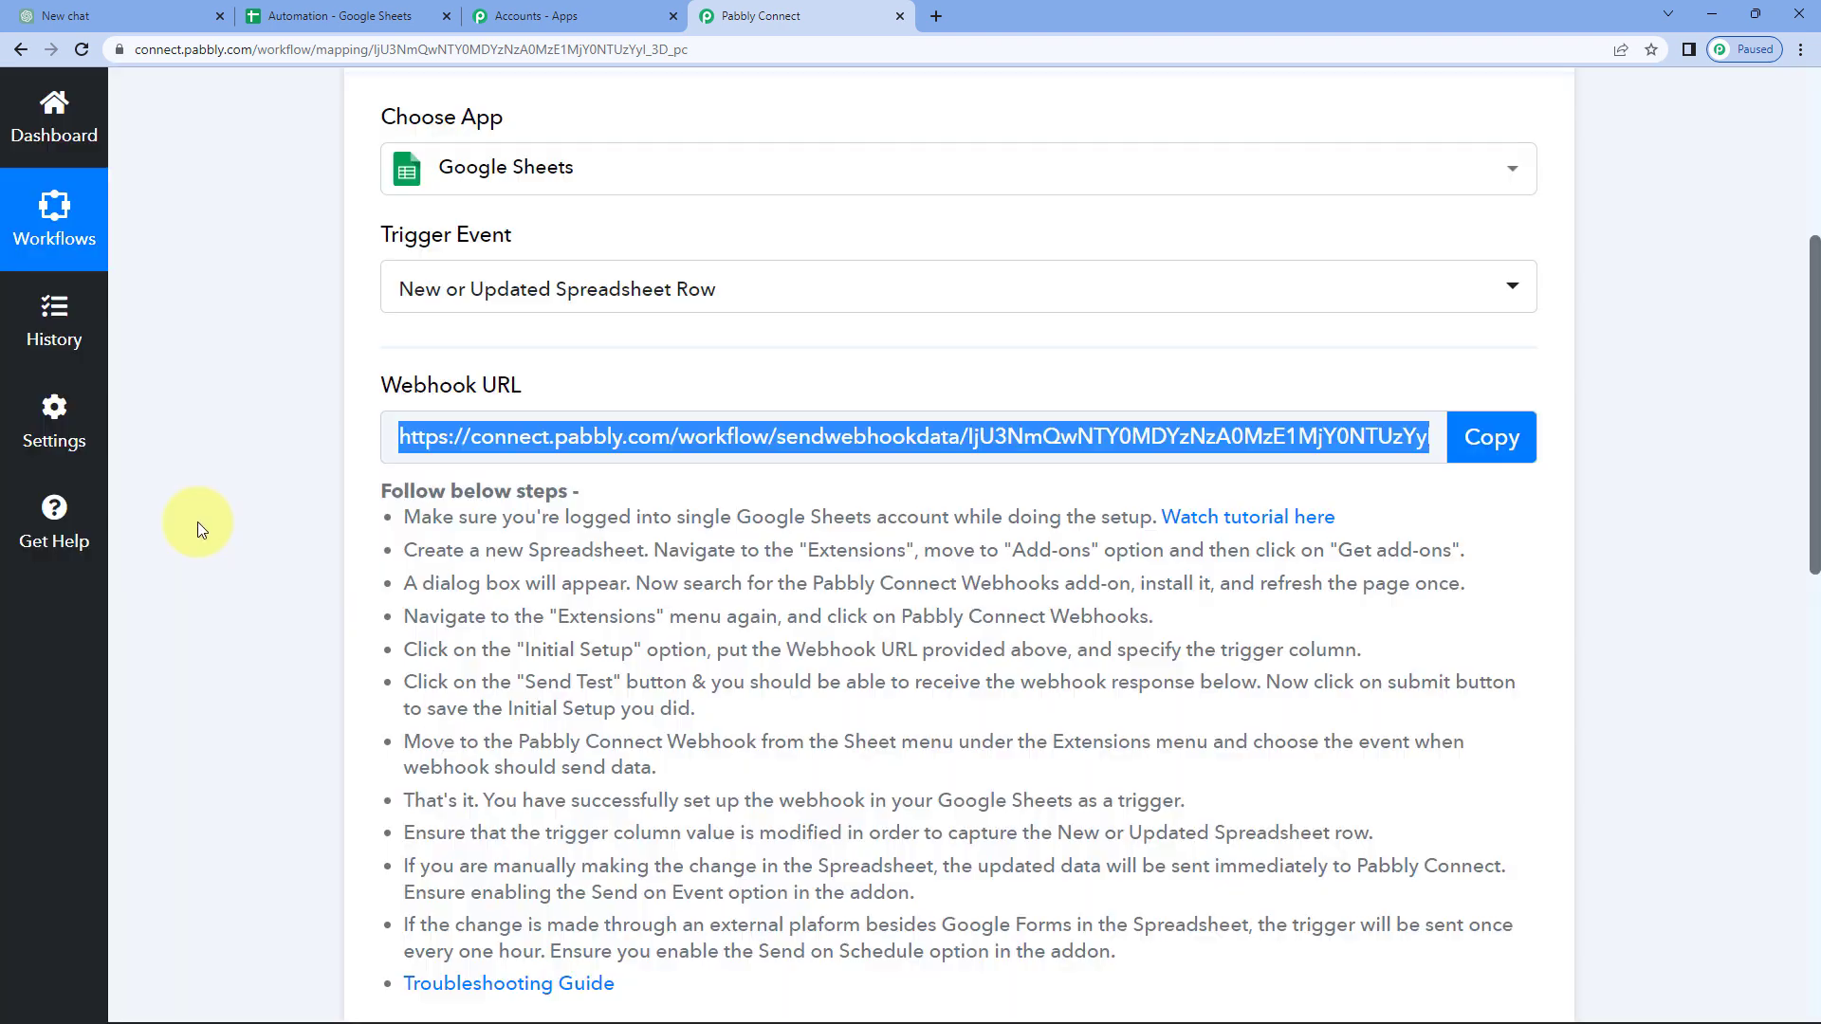
pyautogui.scroll(-1, 197, 521)
pyautogui.click(399, 344)
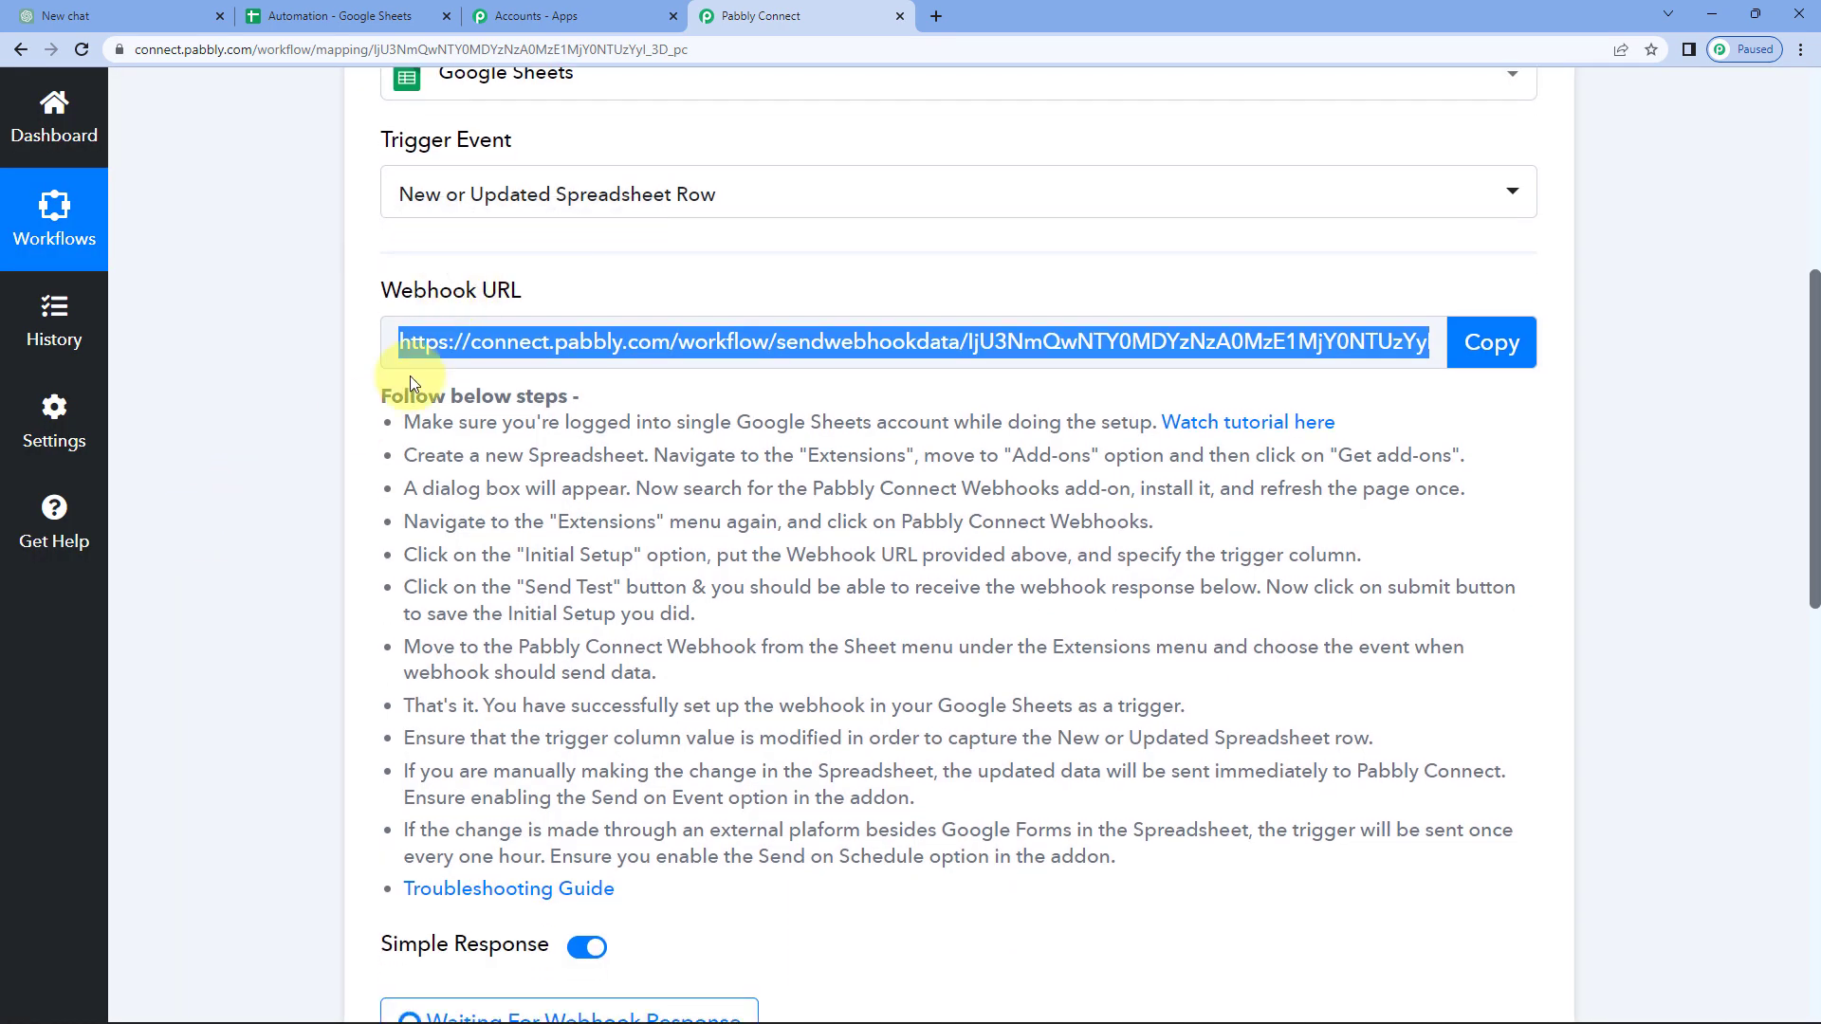
pyautogui.moveTo(374, 379); pyautogui.dragTo(779, 911)
pyautogui.click(780, 911)
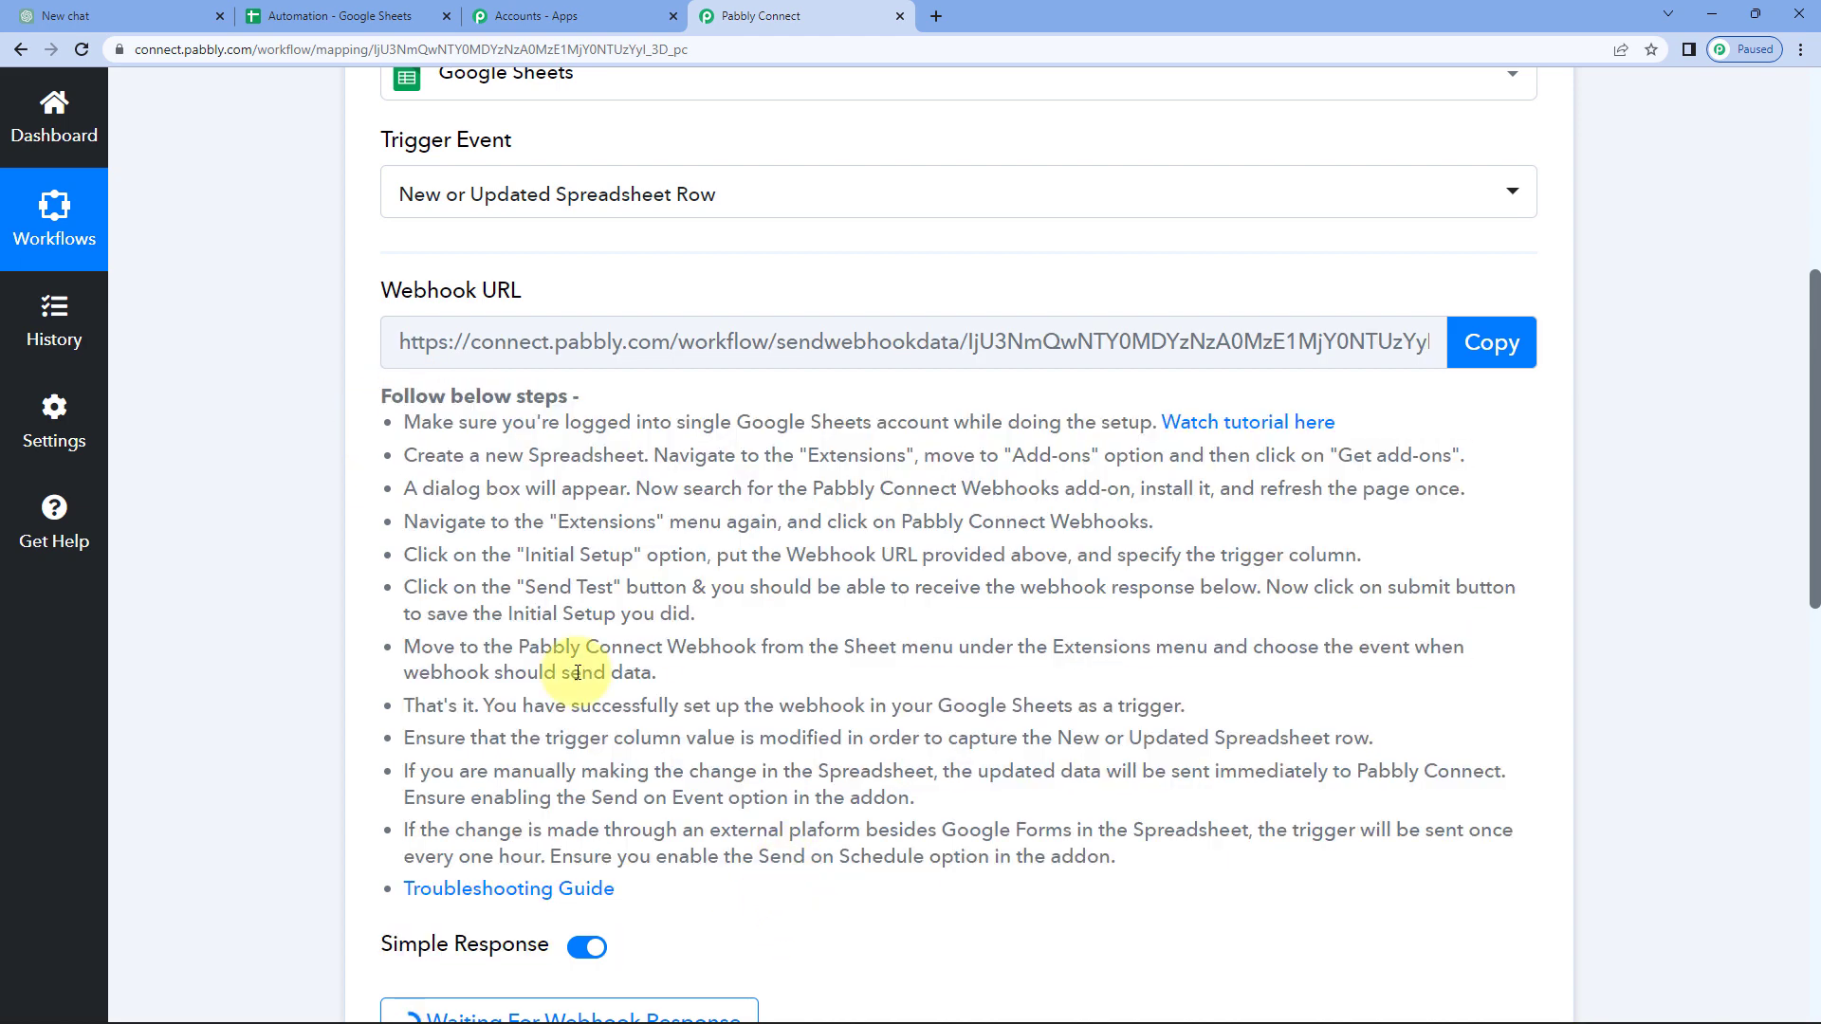
# Switch to the Automation Google Sheet and look up the Pabbly Connect Webhooks add-on in the Google Workspace Marketplace
pyautogui.click(316, 18)
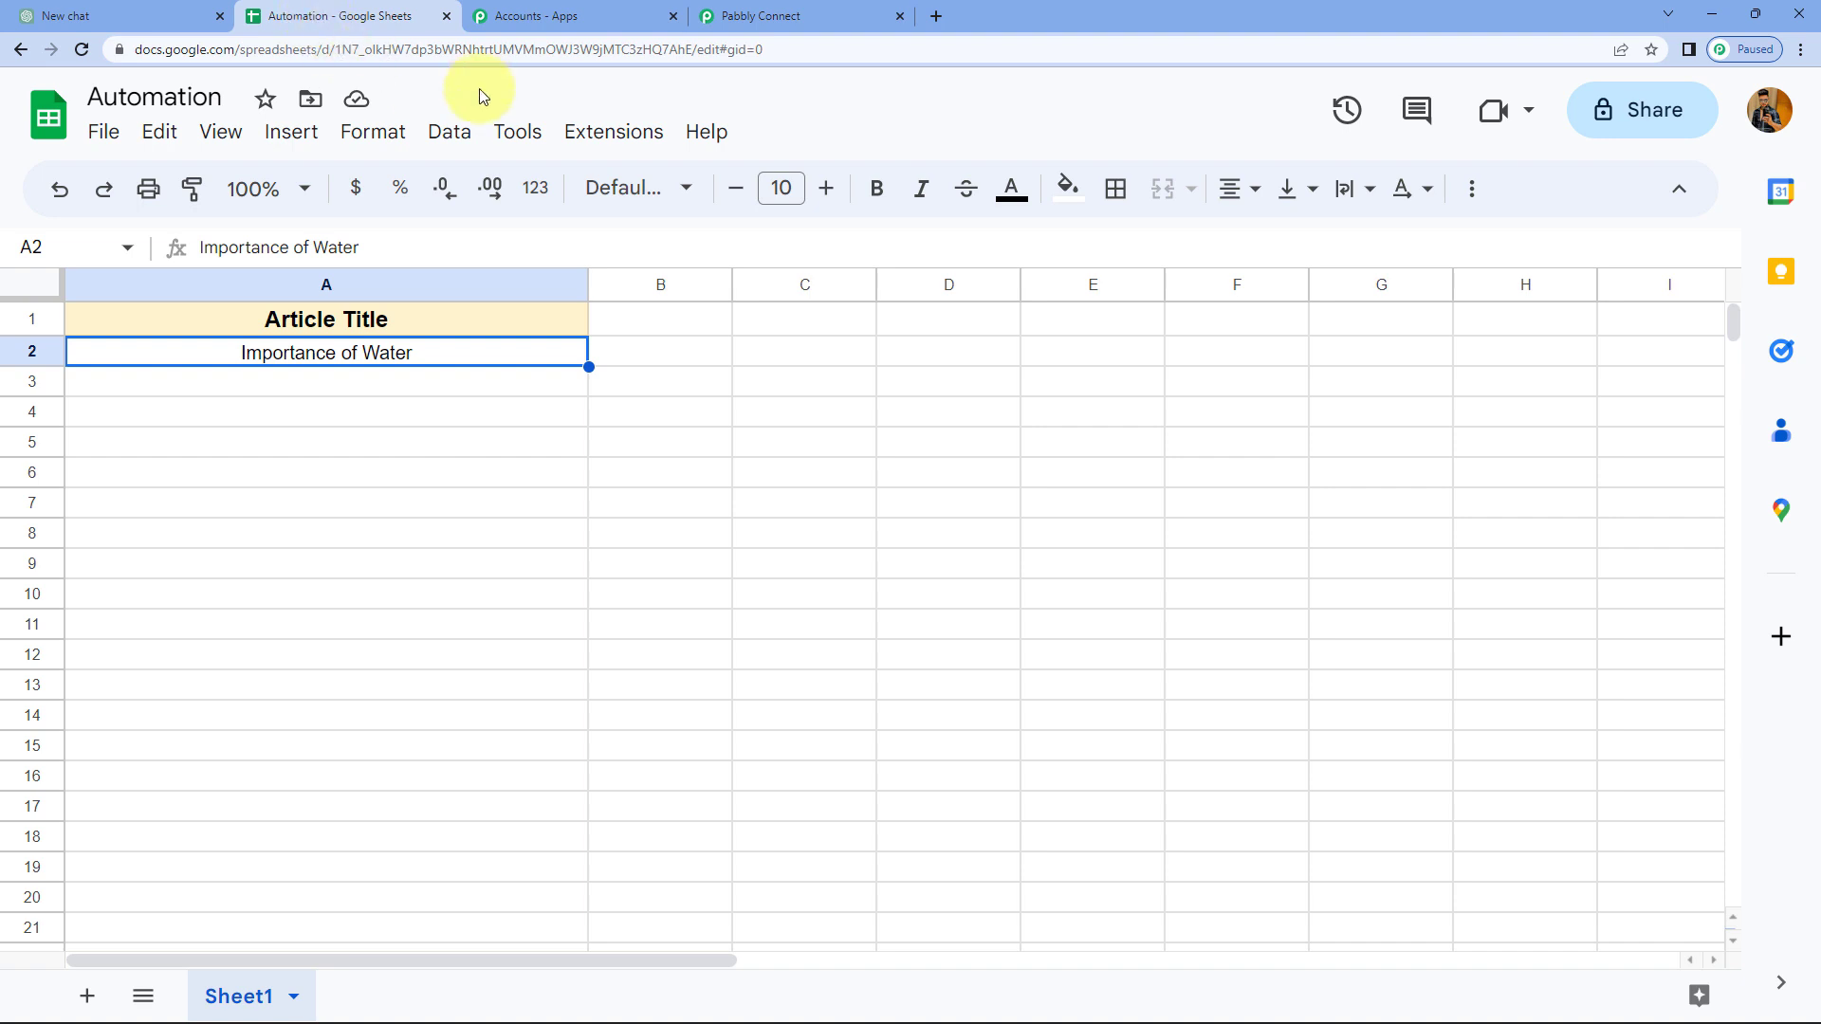
pyautogui.click(663, 150)
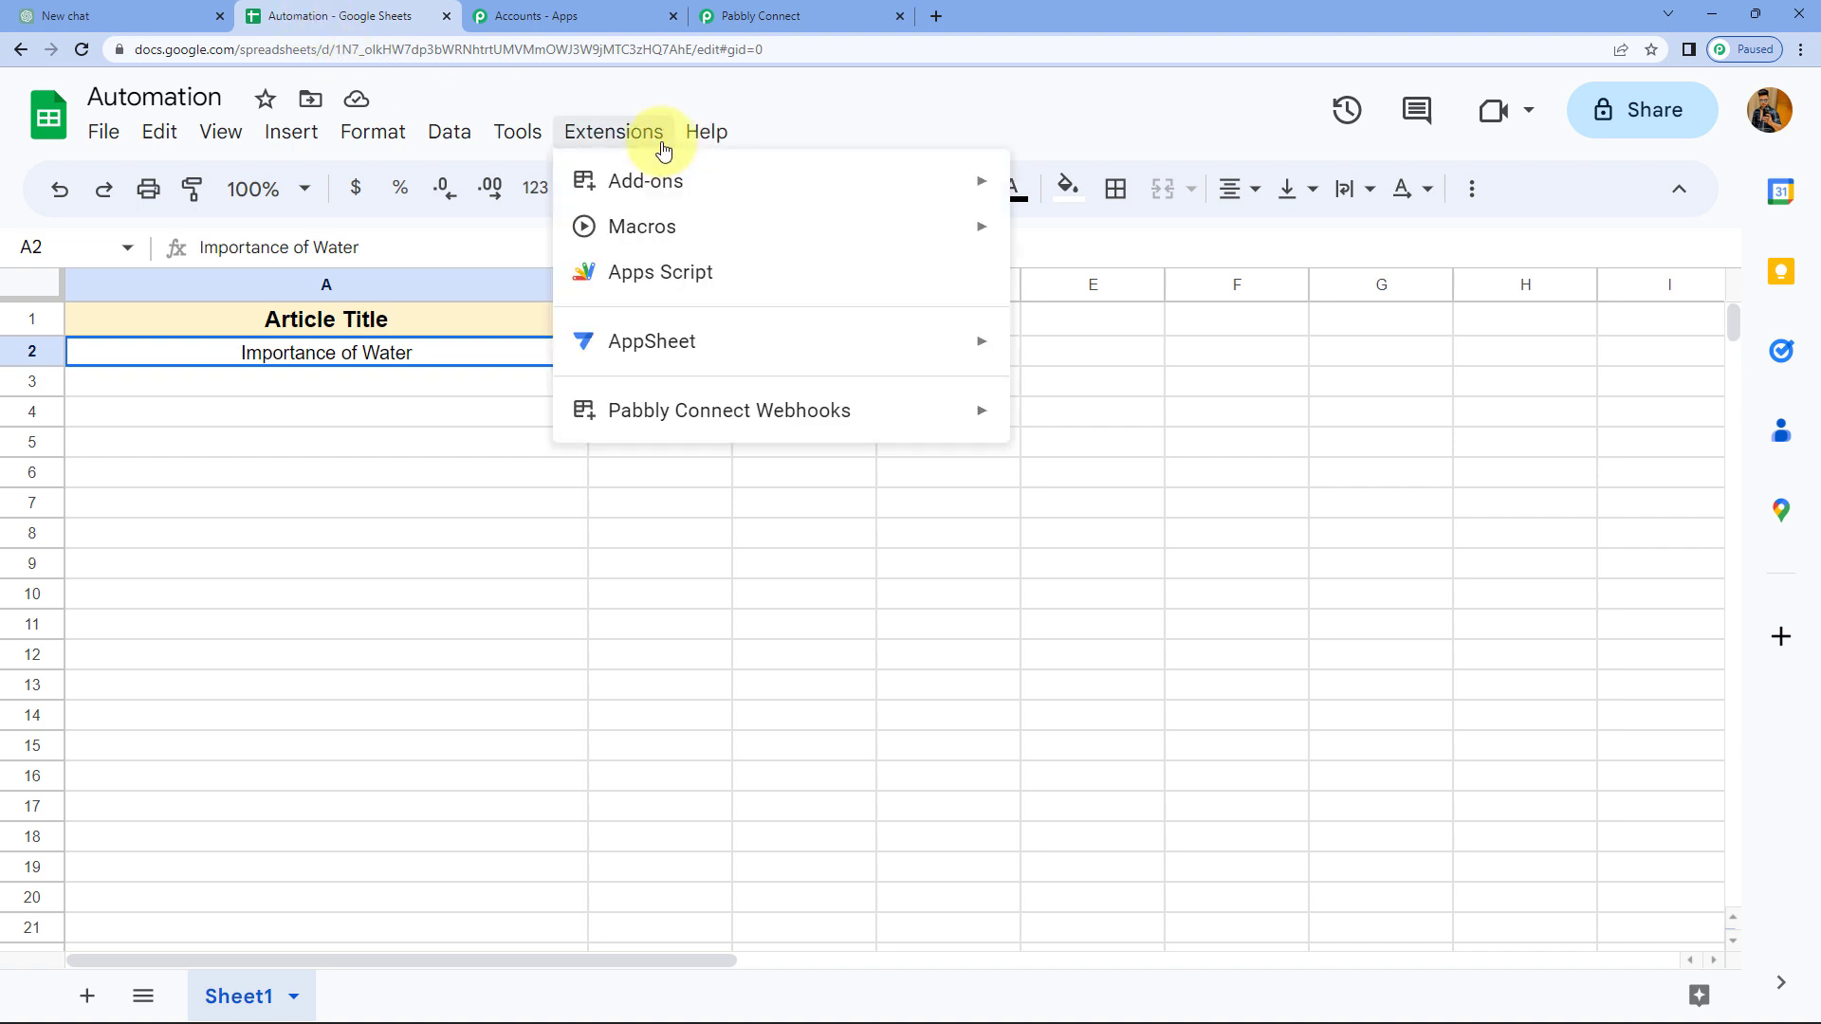
pyautogui.moveTo(650, 180)
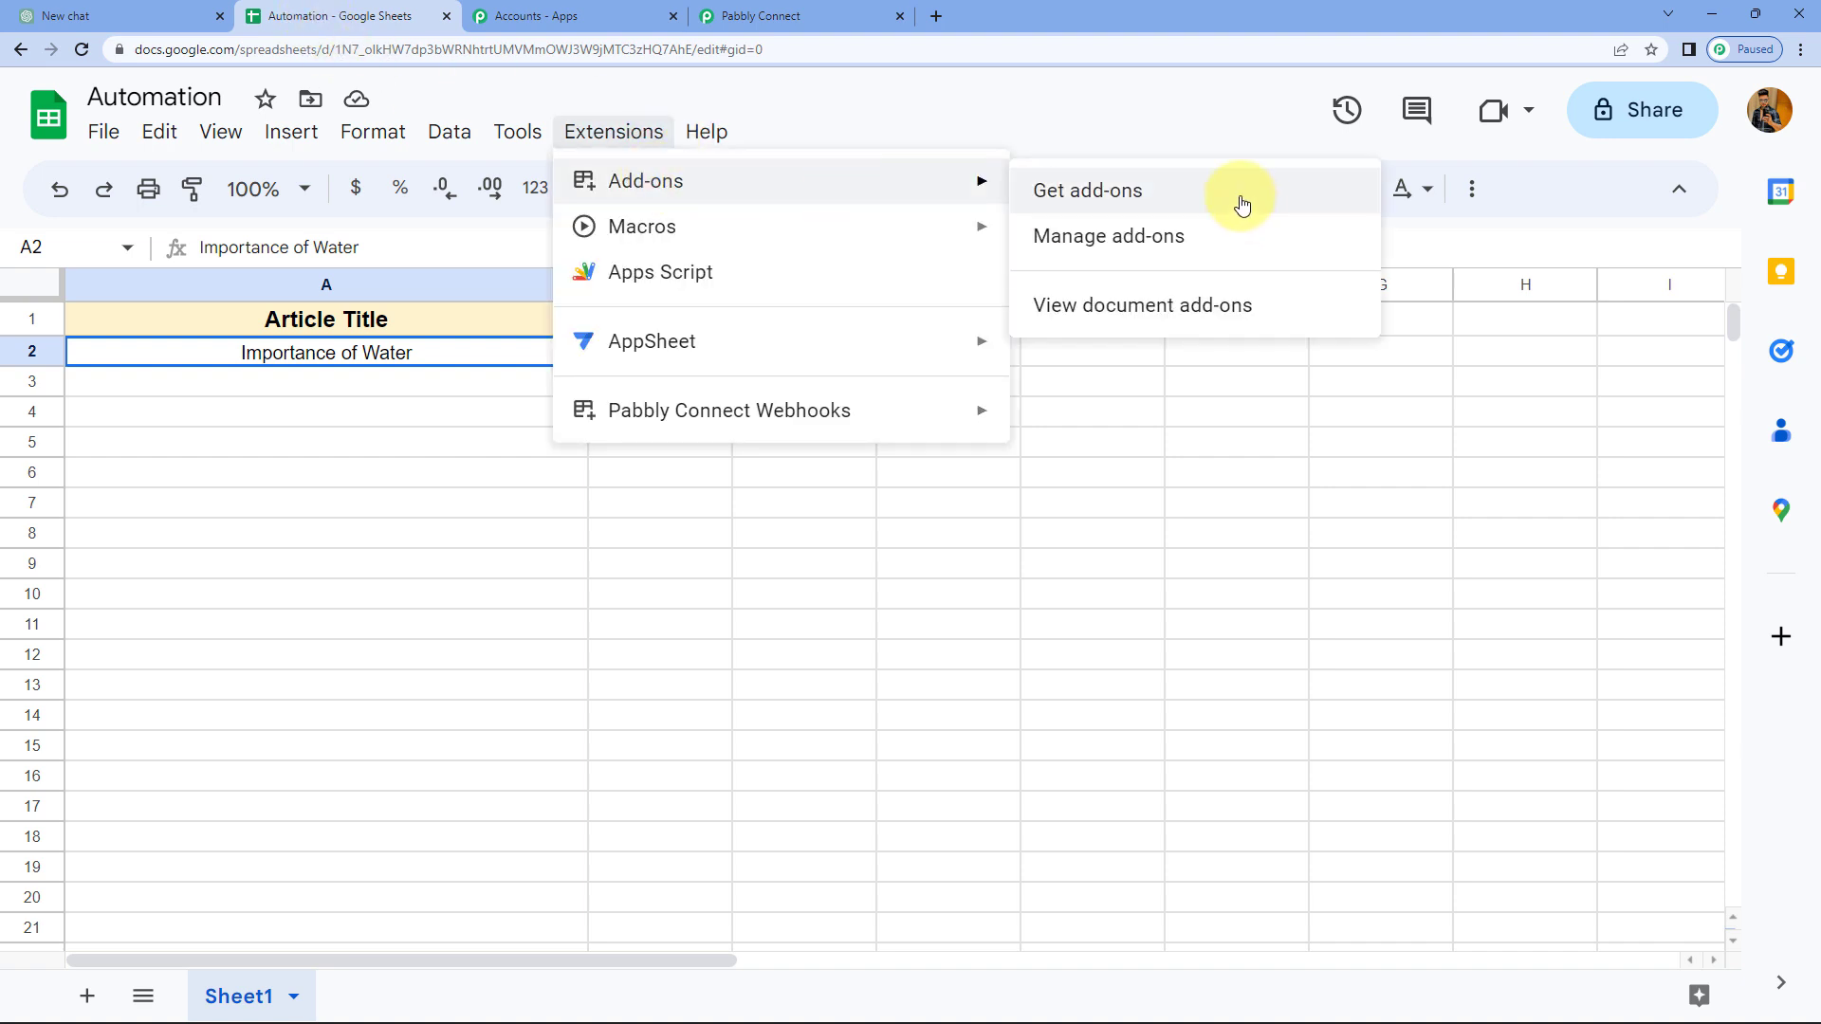
pyautogui.click(1241, 204)
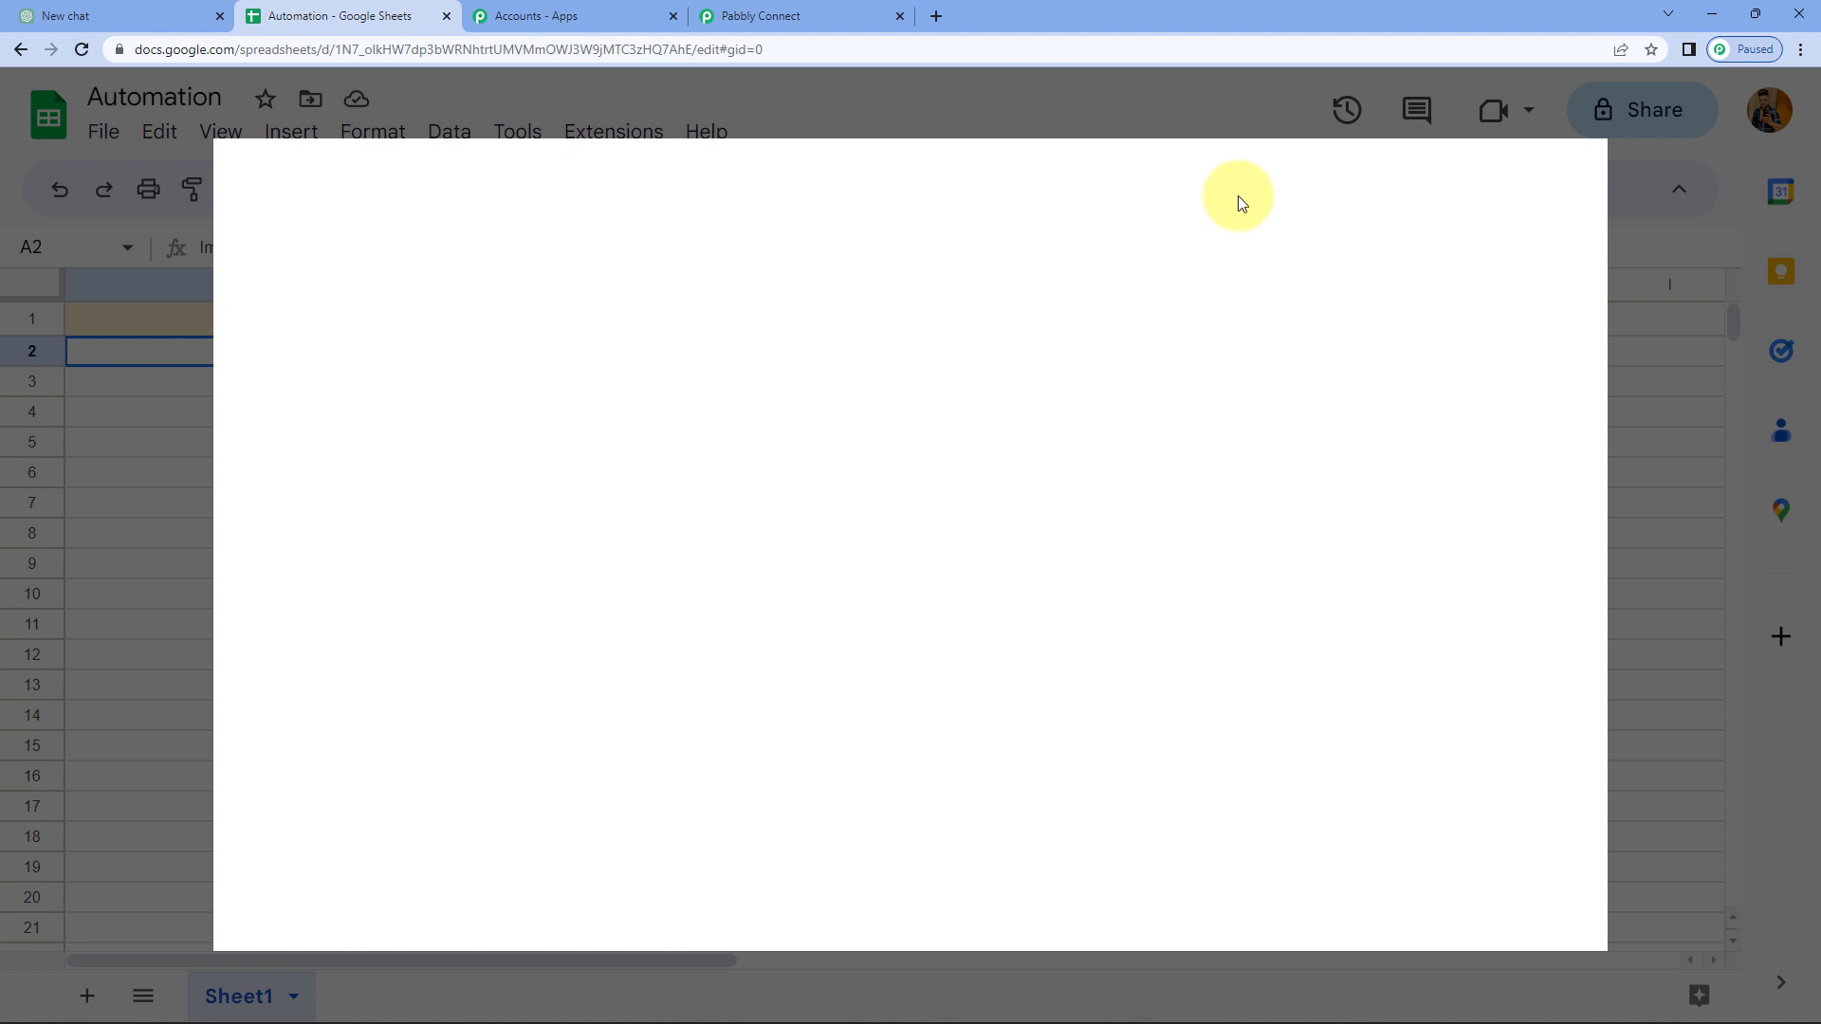
pyautogui.click(1121, 178)
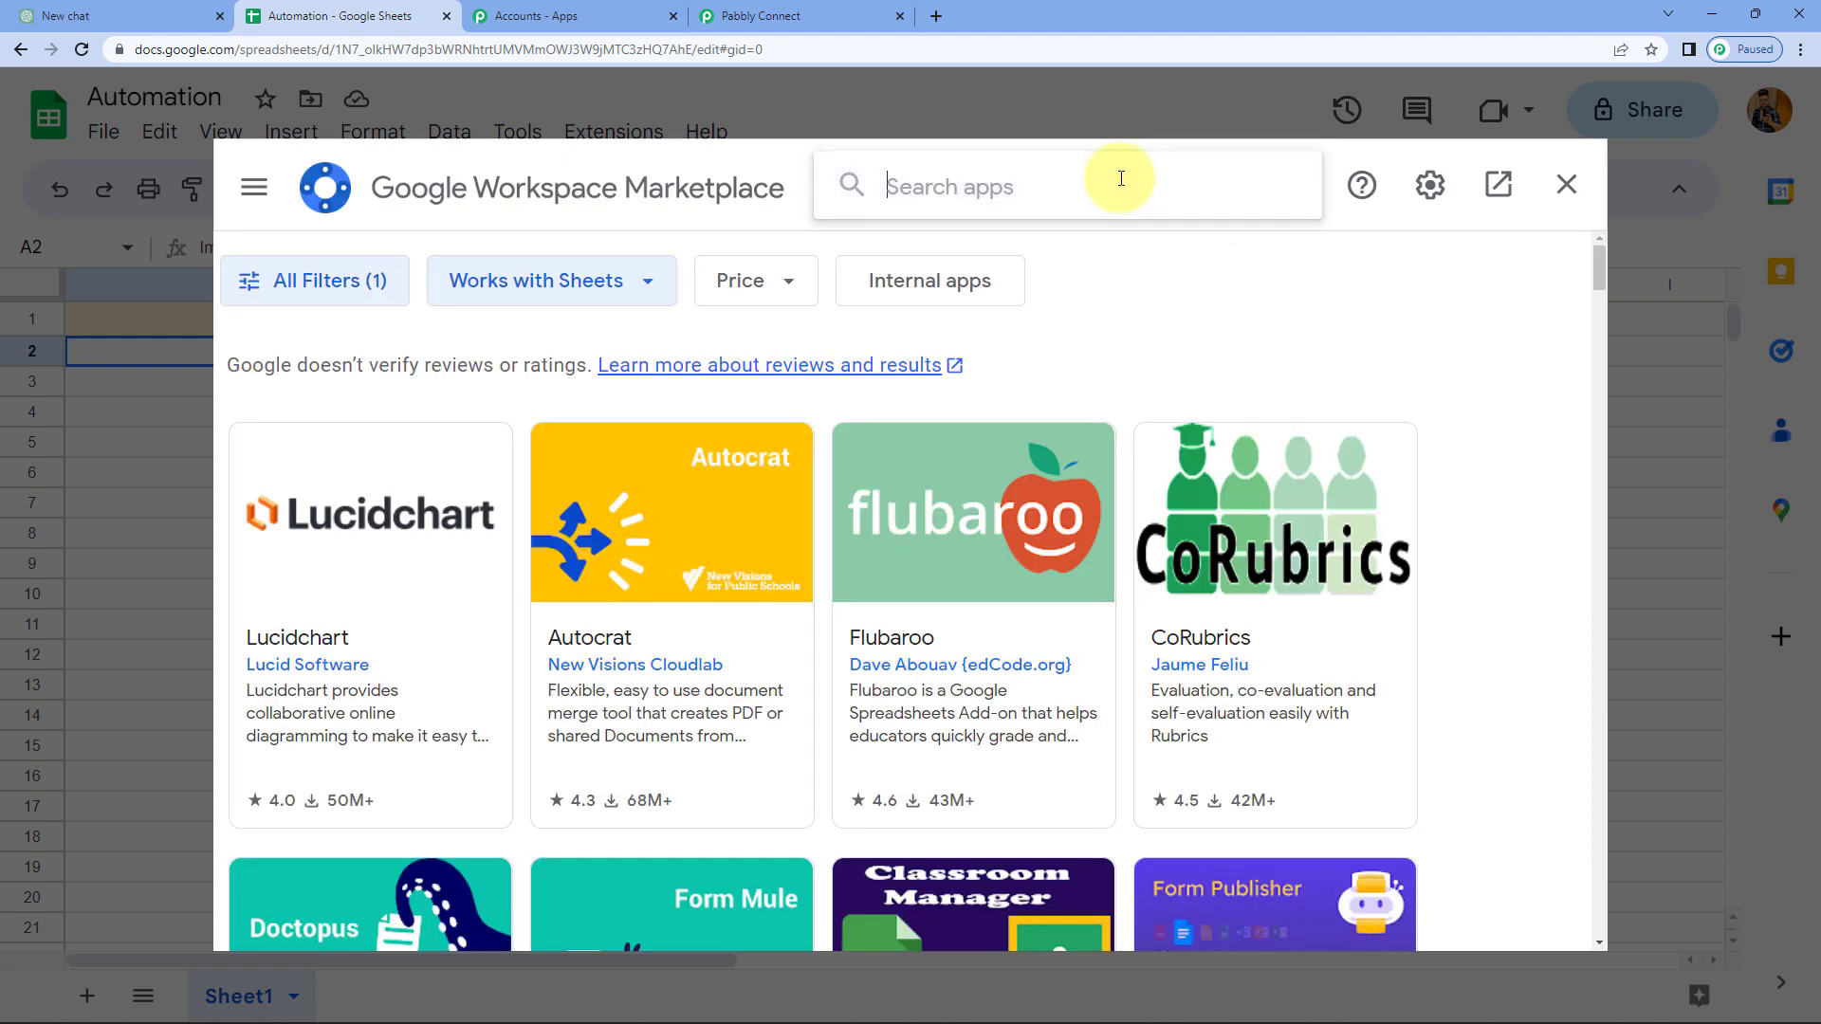
pyautogui.write('pabb')
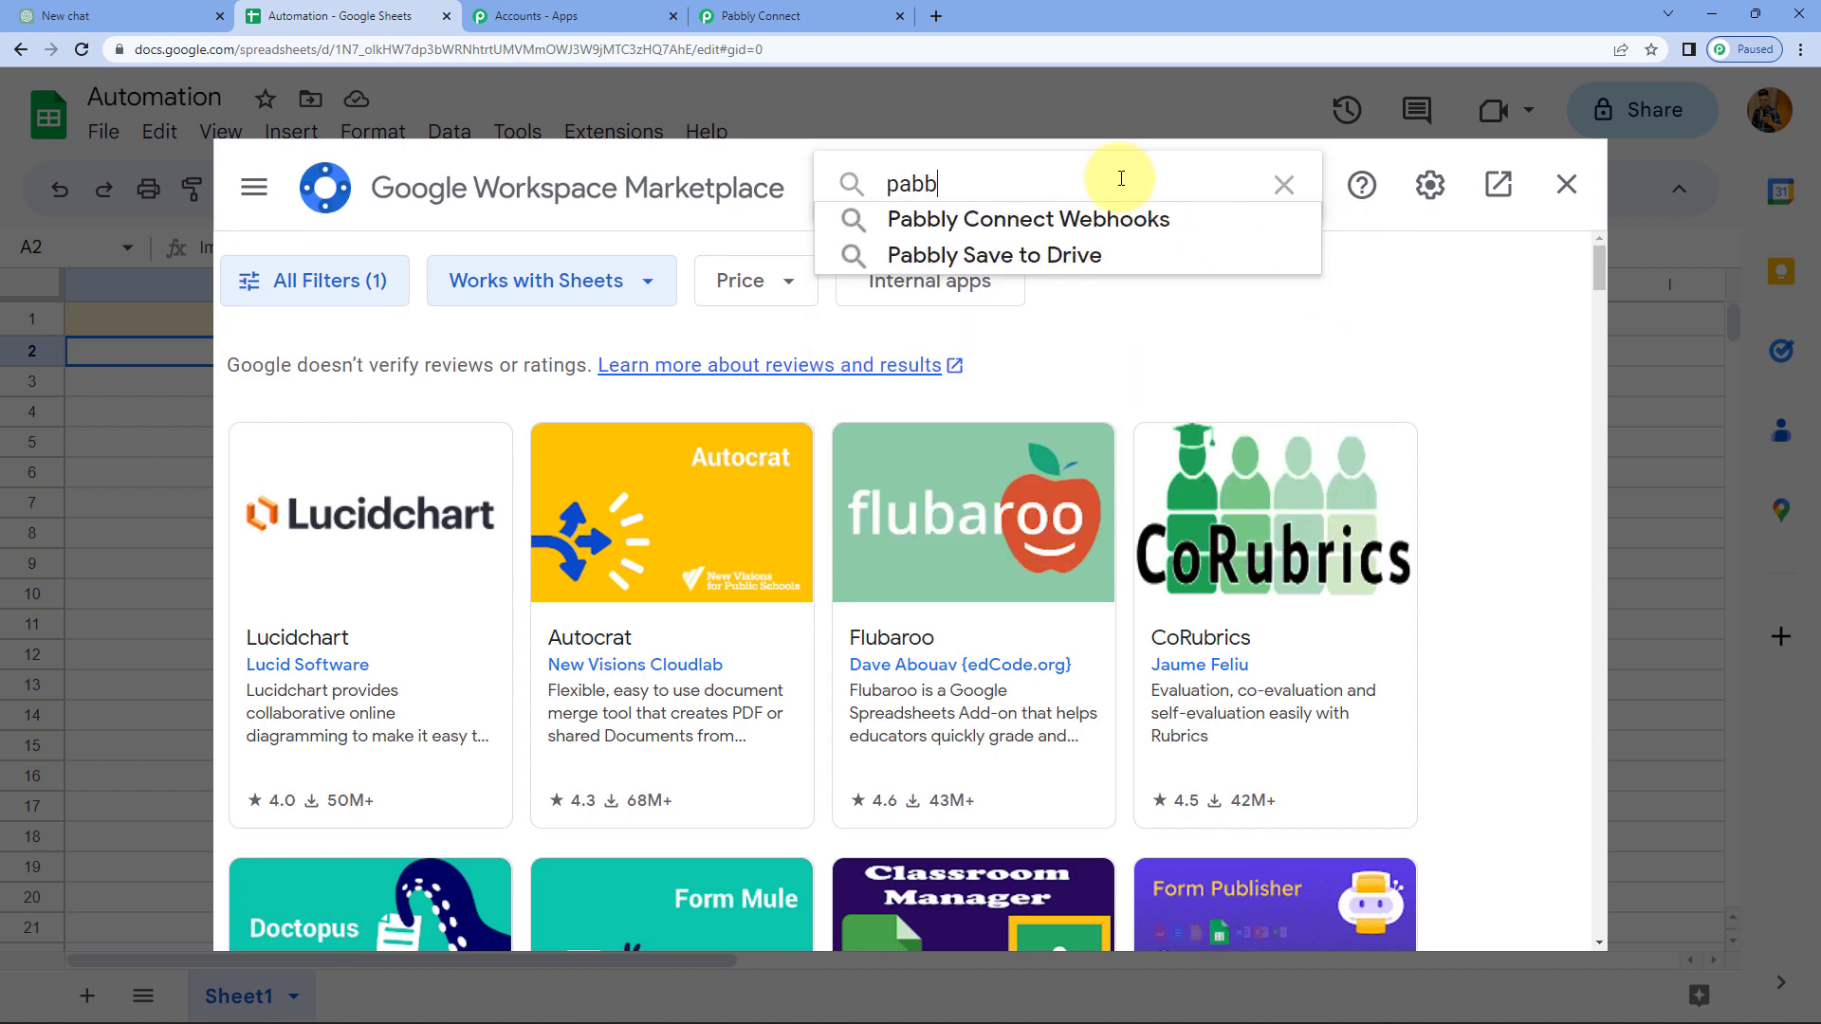
pyautogui.click(1108, 224)
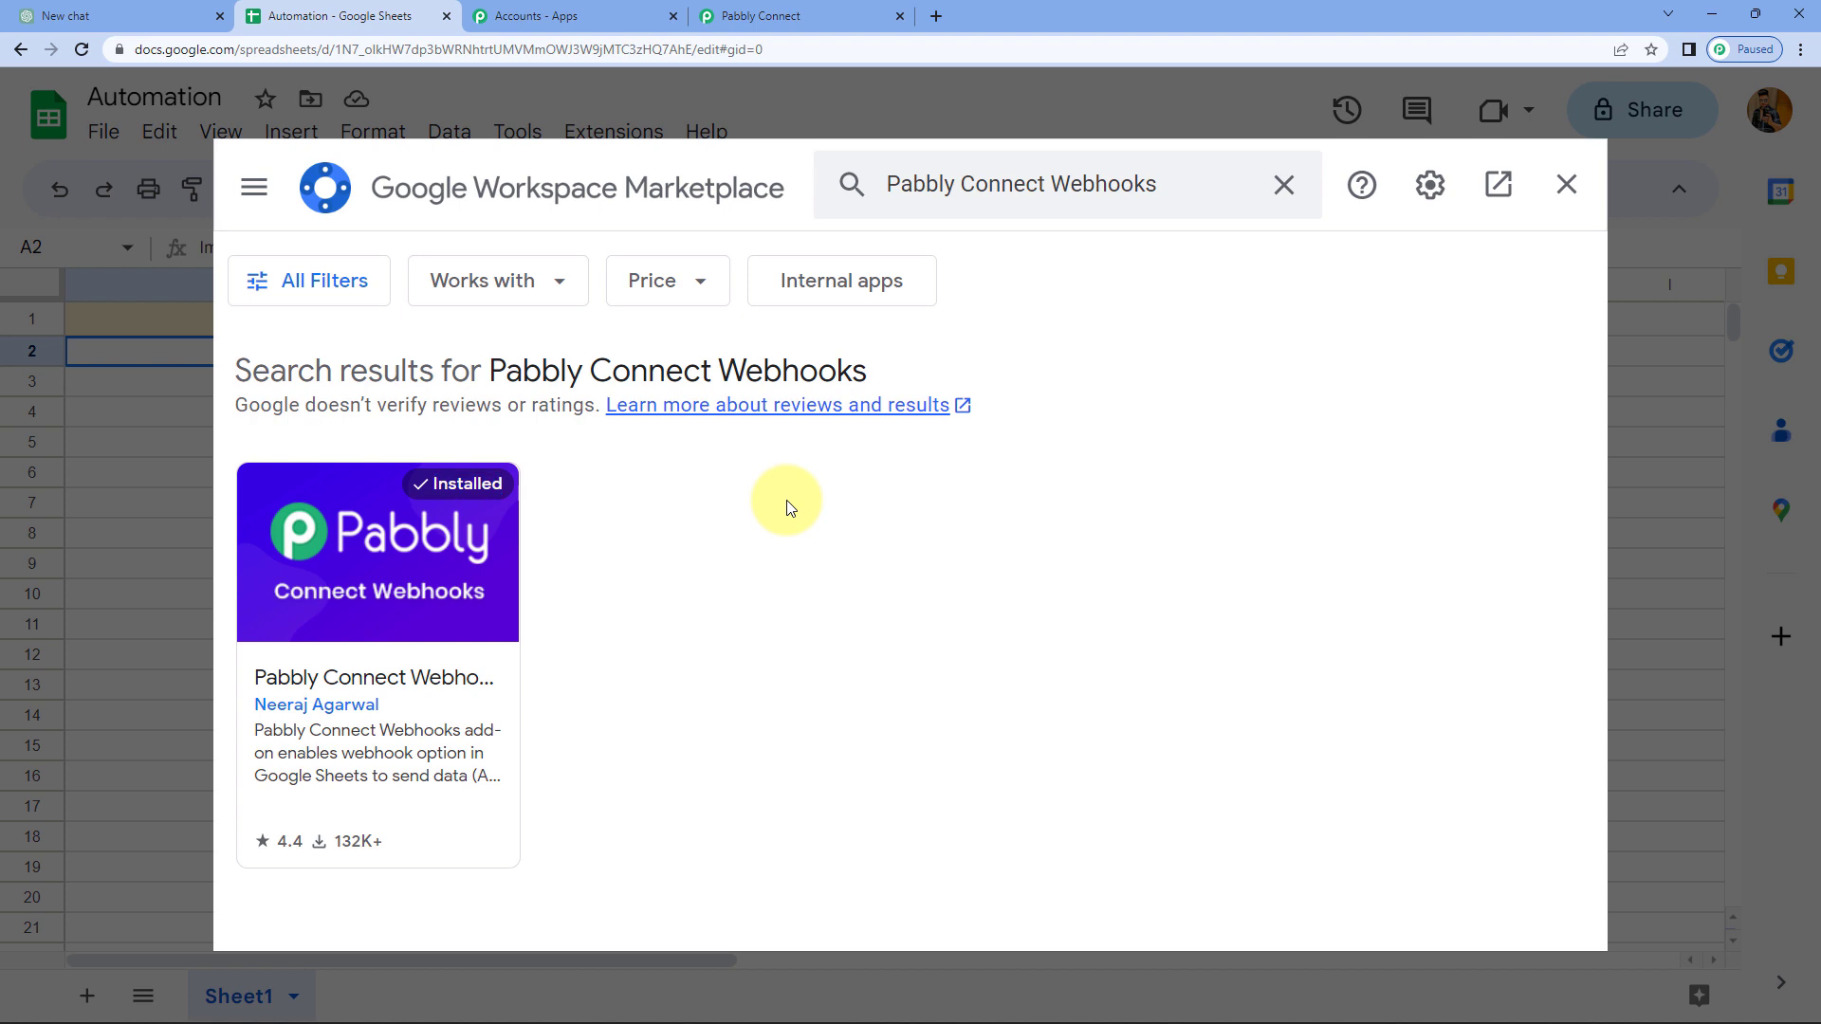
pyautogui.click(1565, 185)
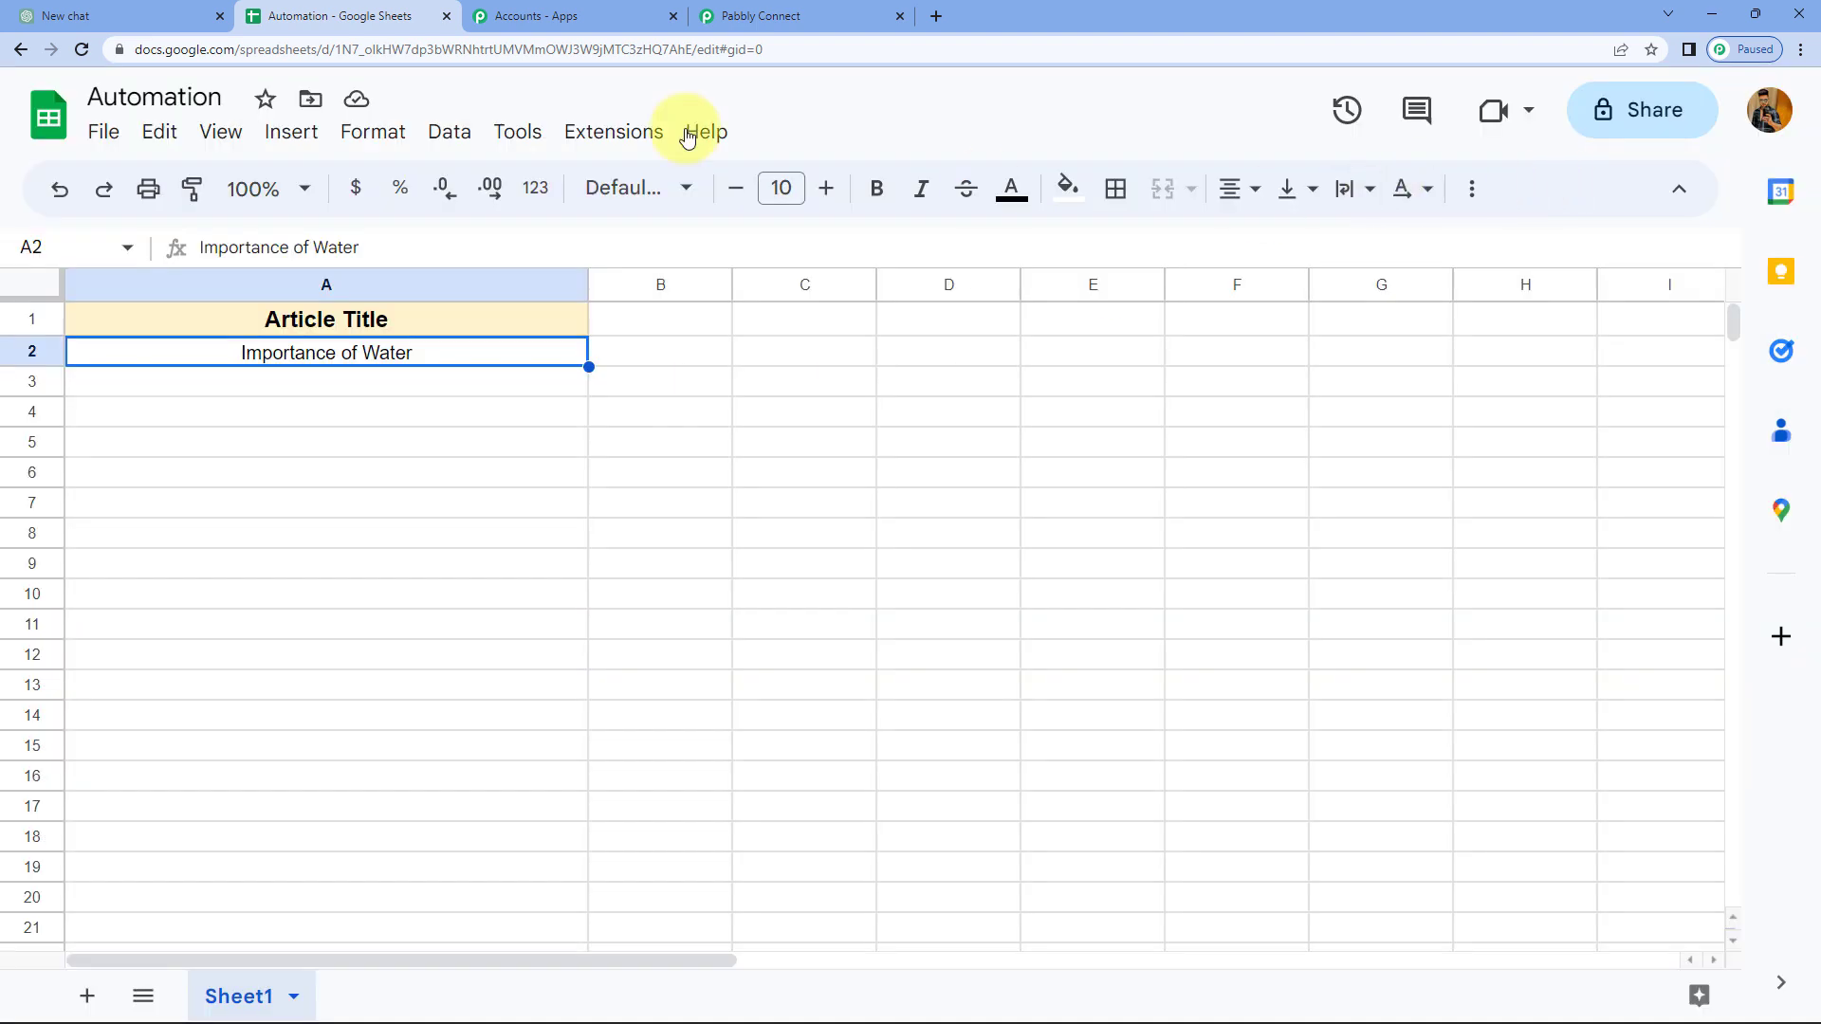
# Reload the spreadsheet and open the Initial Setup of the Pabbly Connect Webhooks add-on
pyautogui.click(81, 49)
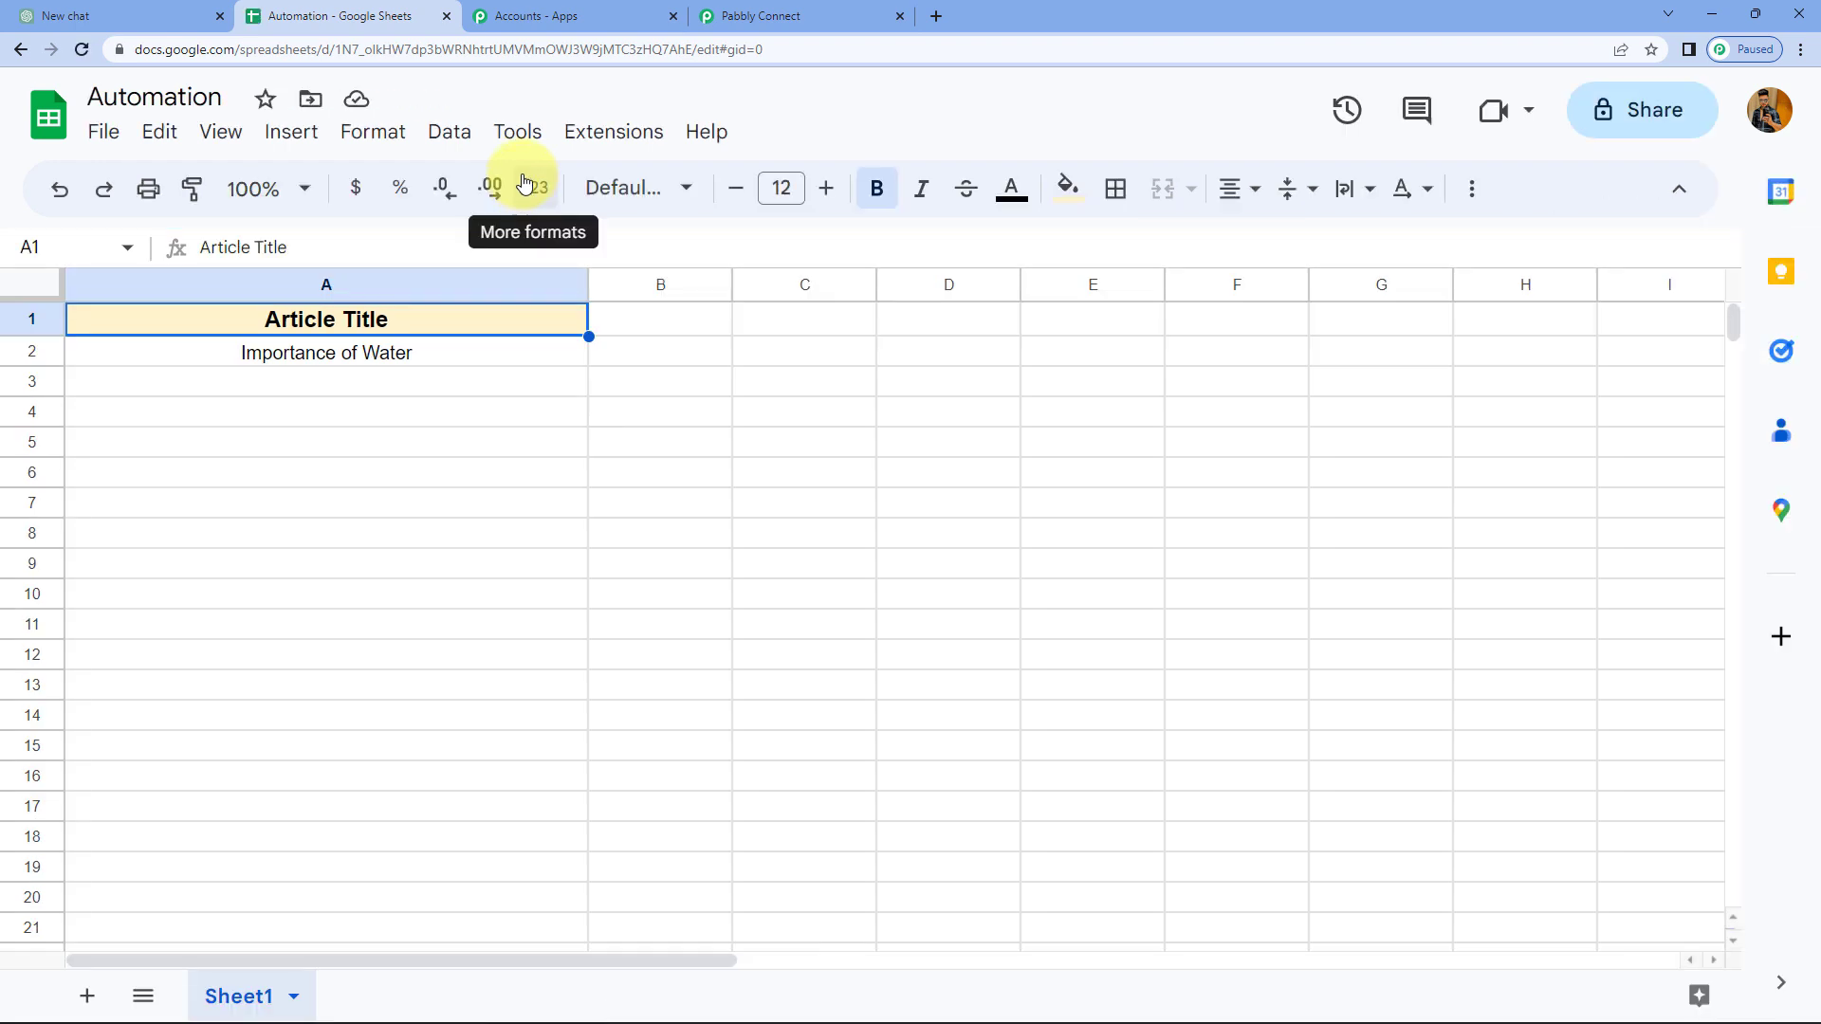
pyautogui.click(628, 137)
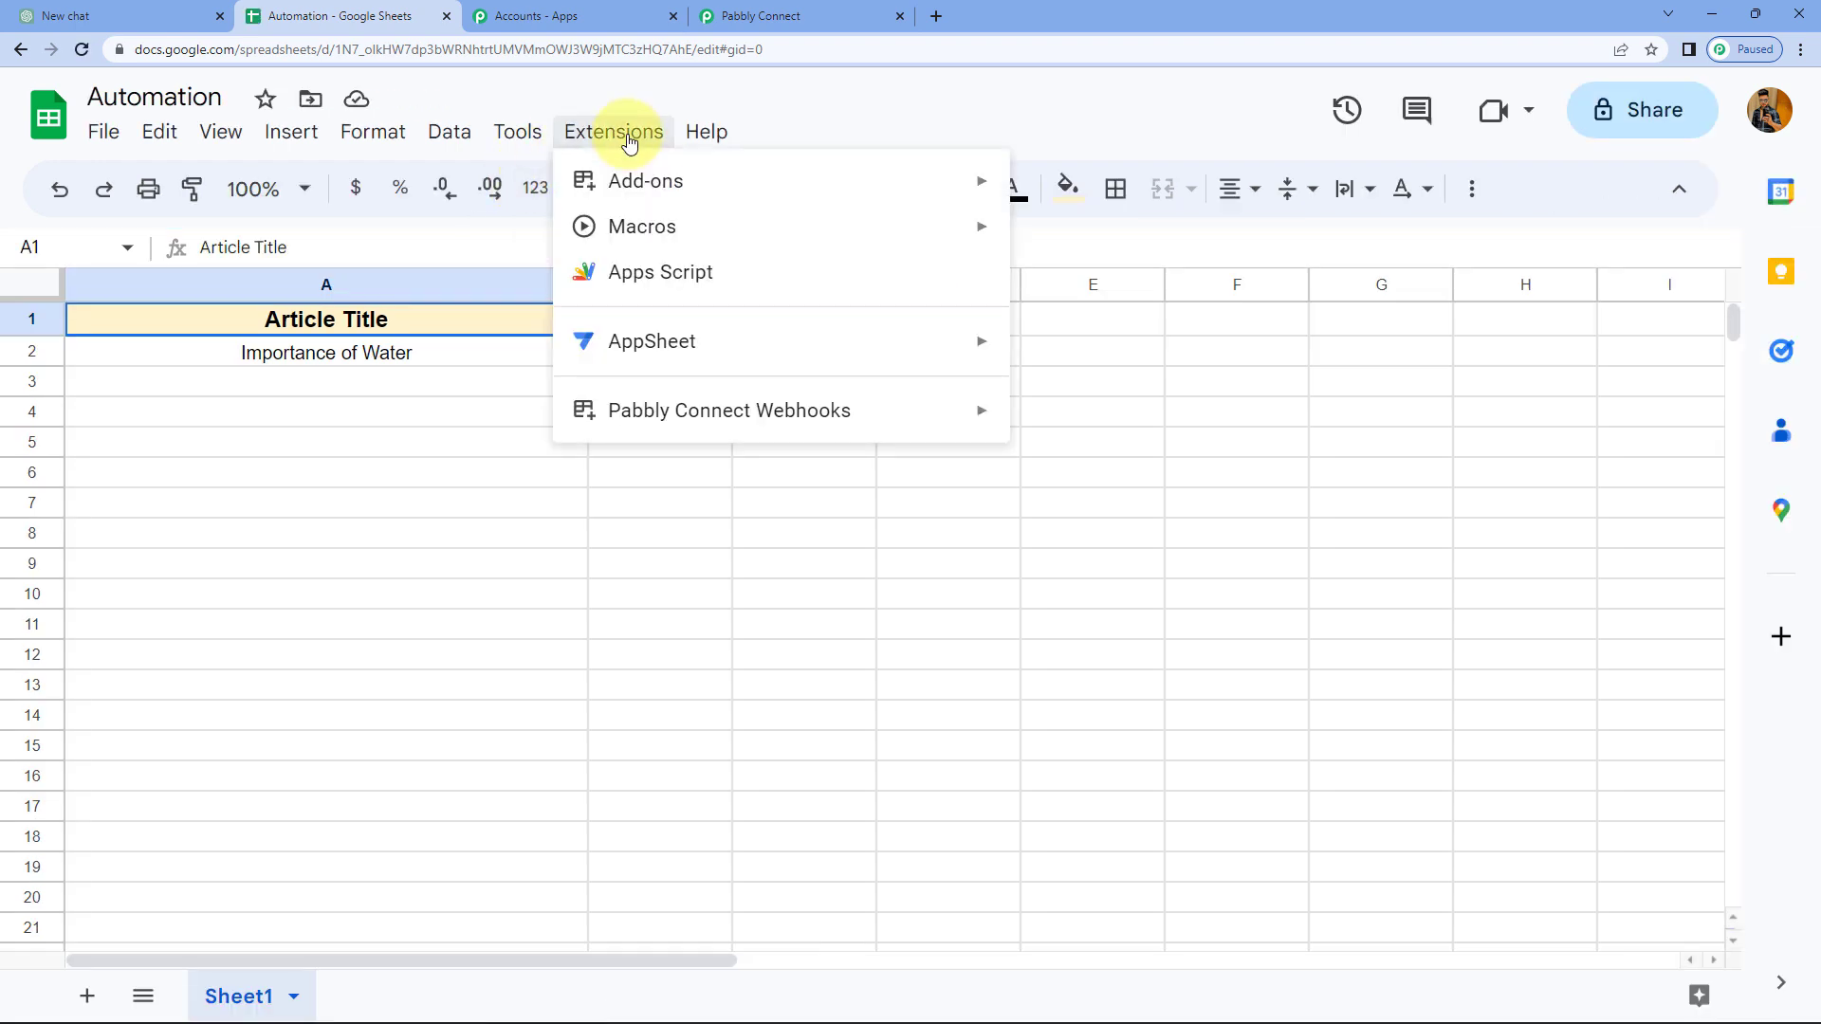
pyautogui.moveTo(631, 416)
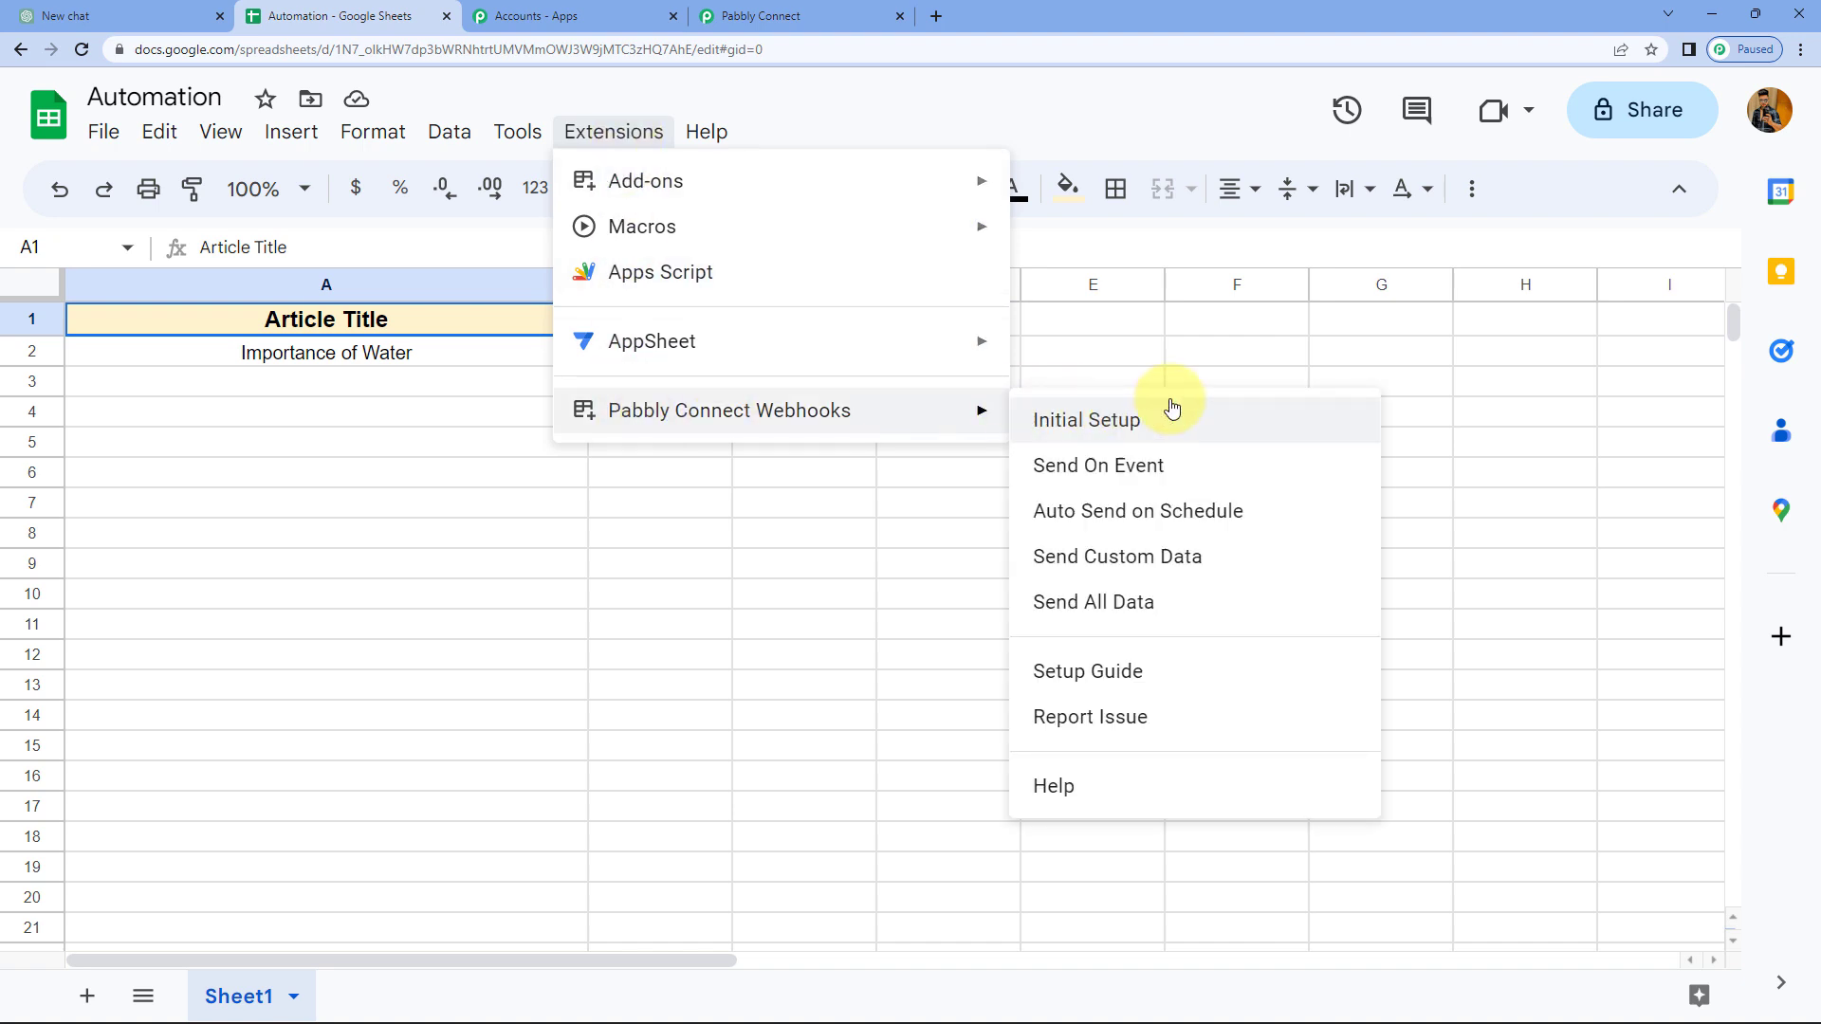
pyautogui.click(1139, 427)
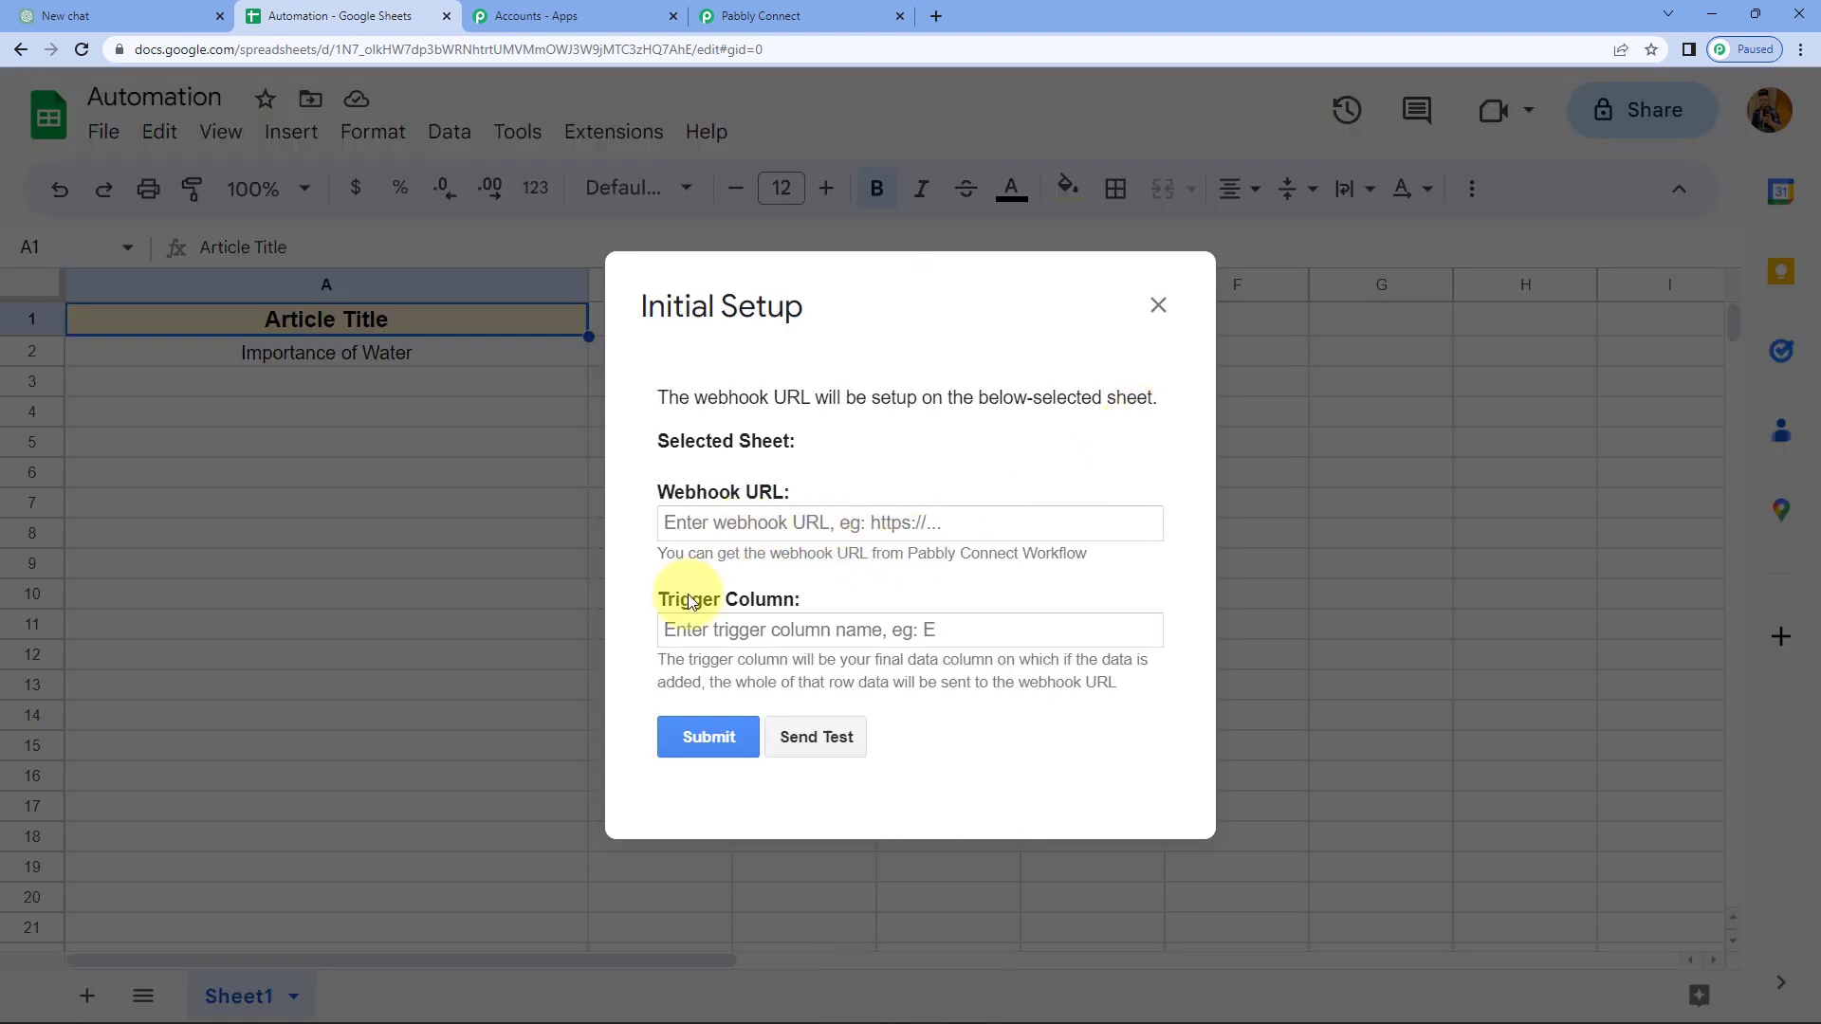
# Clear the existing webhook URL and trigger column in the Initial Setup dialog
pyautogui.tripleClick(723, 512)
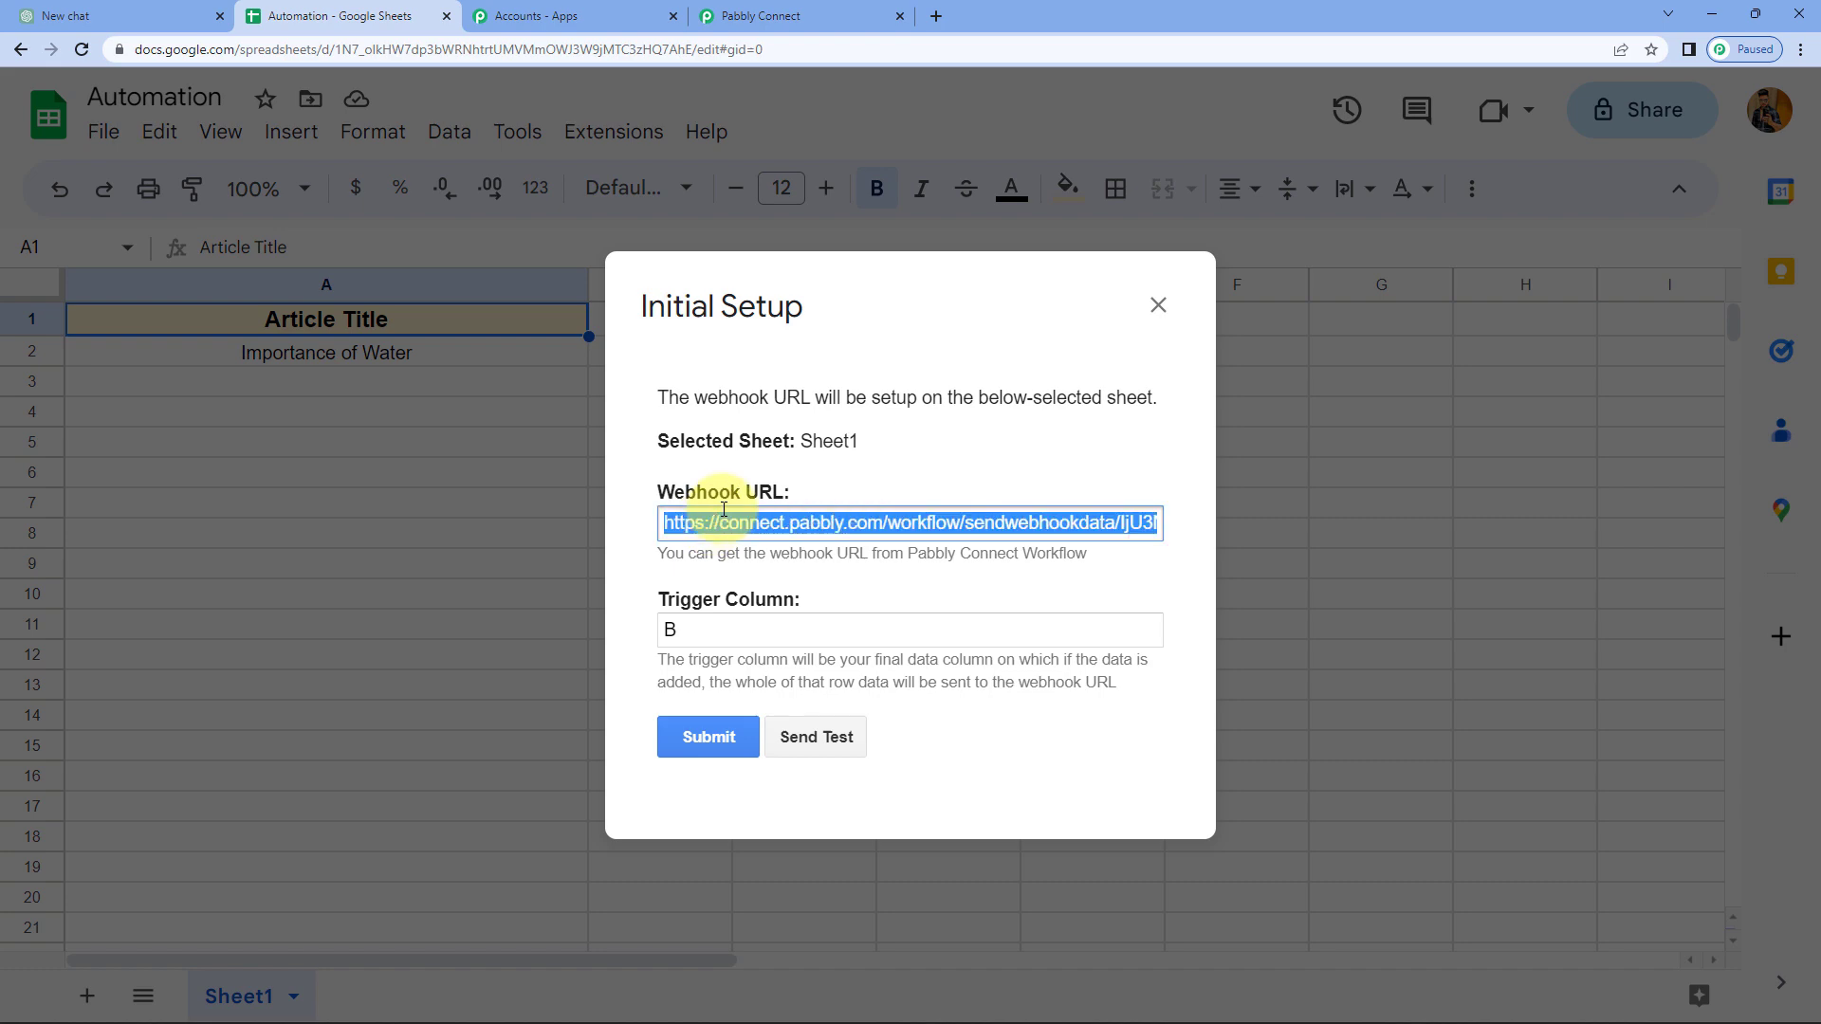
pyautogui.press('BackSpace')
pyautogui.click(669, 628)
pyautogui.press('BackSpace')
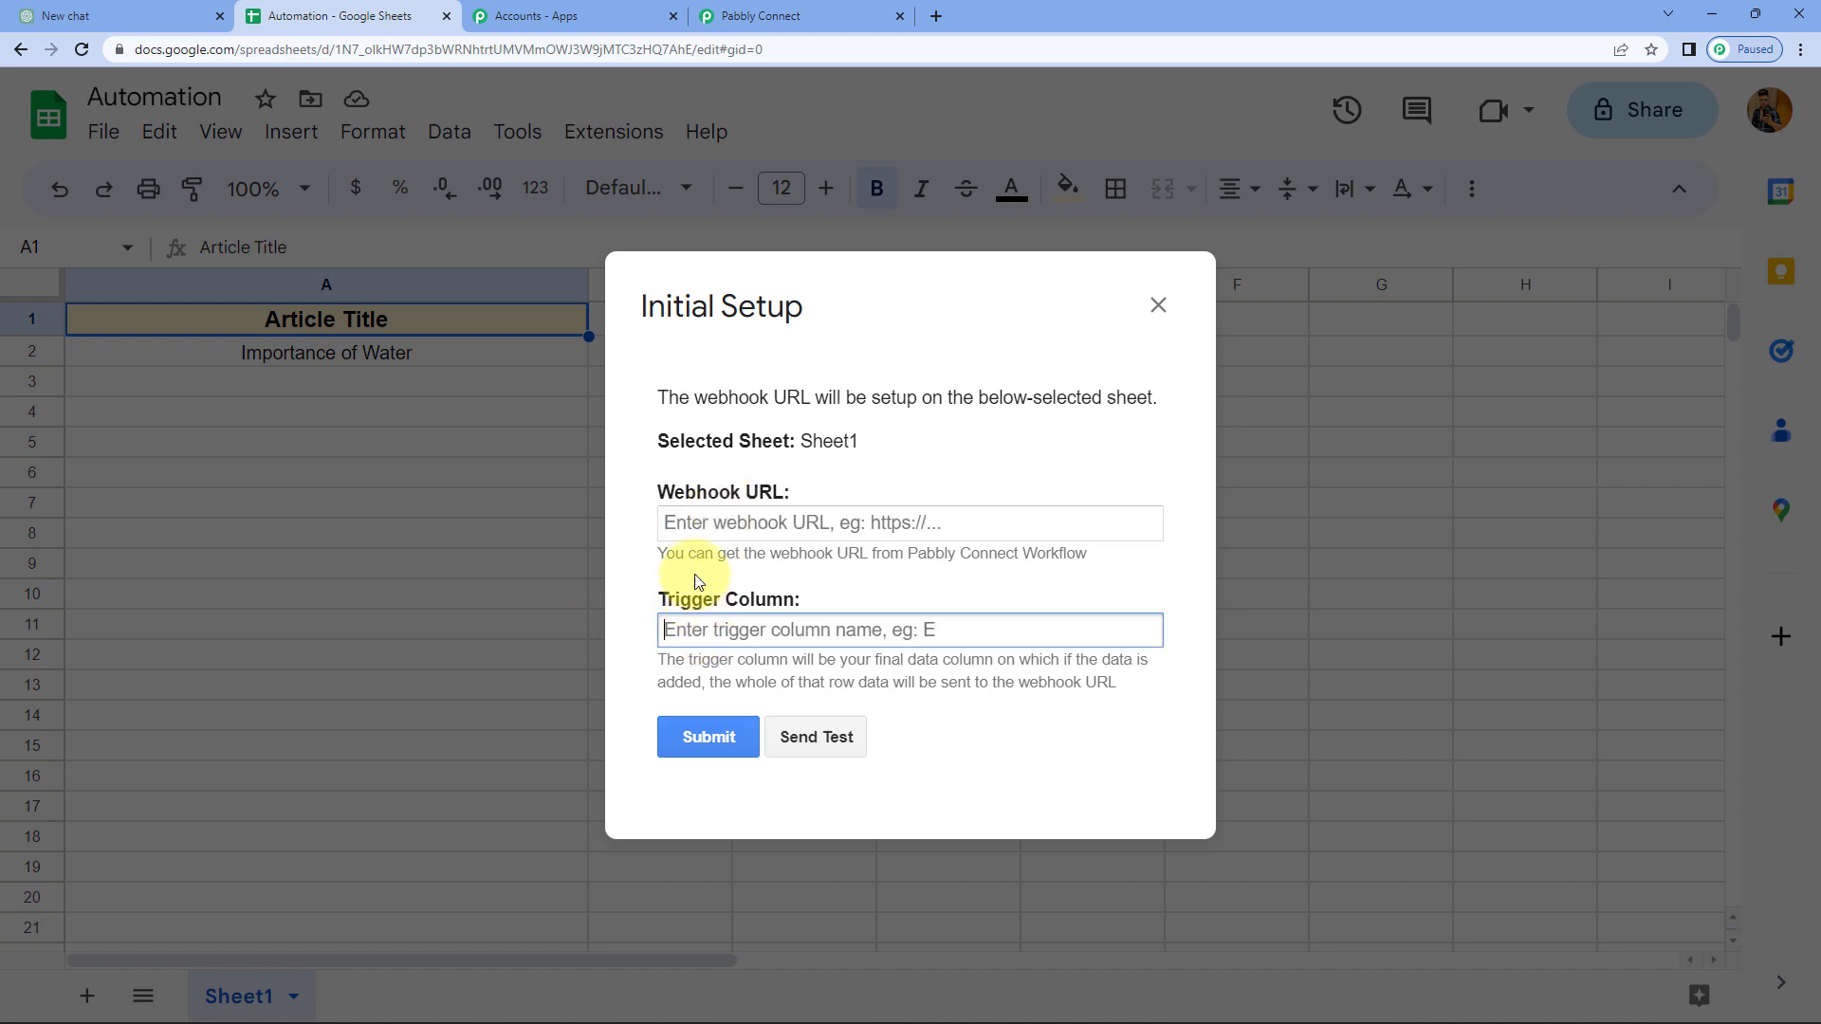
# Copy the webhook URL from the Pabbly Connect workflow and paste it as the webhook URL in the sheet's Initial Setup
pyautogui.click(749, 16)
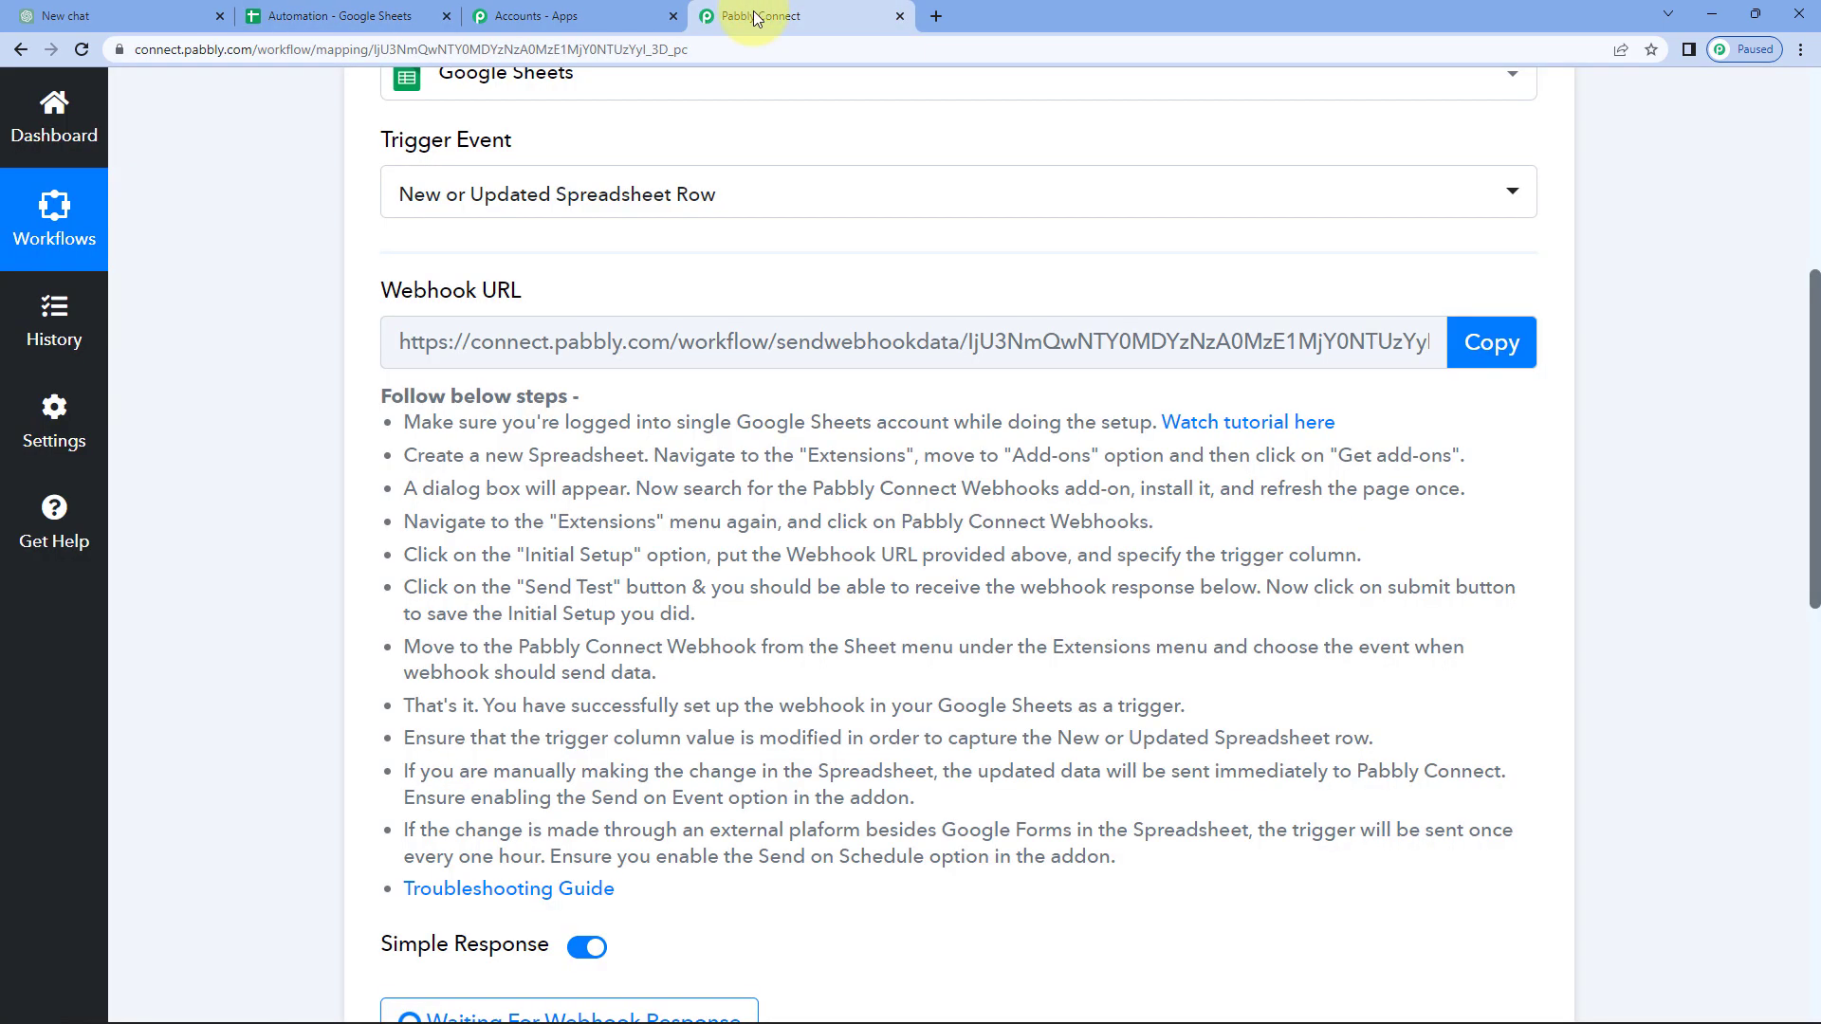
pyautogui.click(1491, 346)
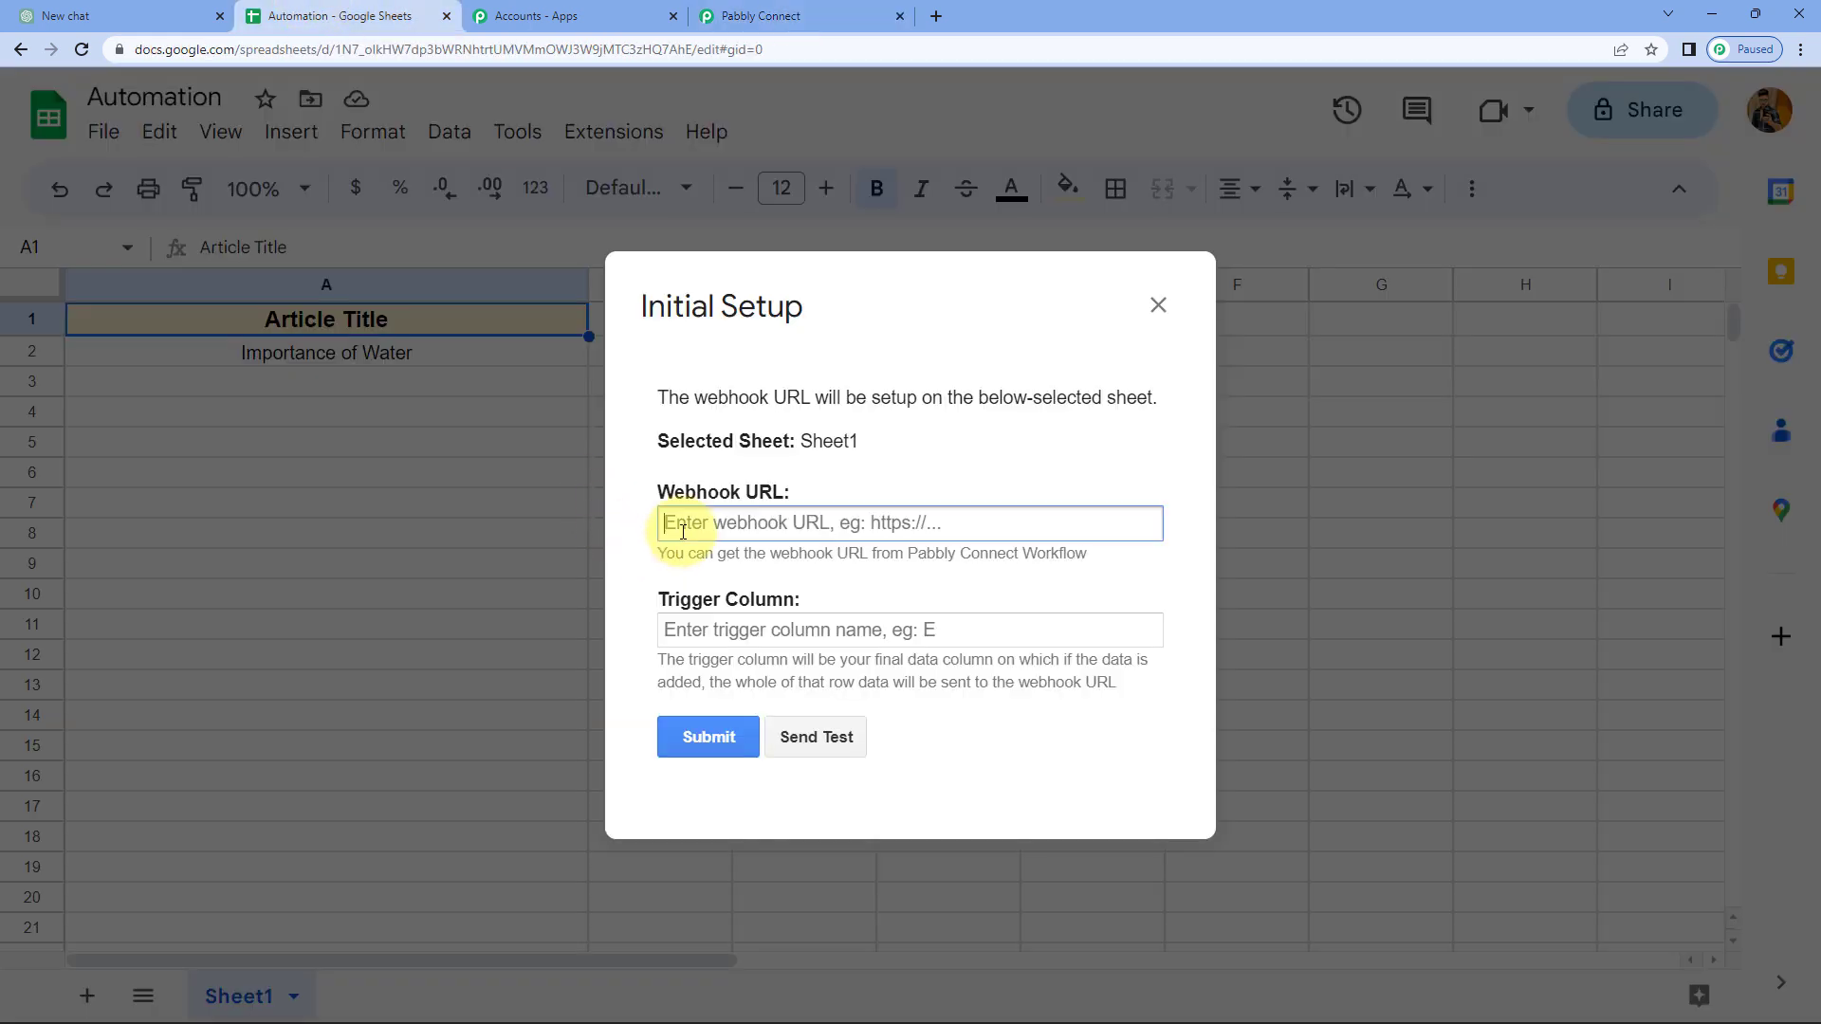
pyautogui.hotkey('ctrl', 'v')
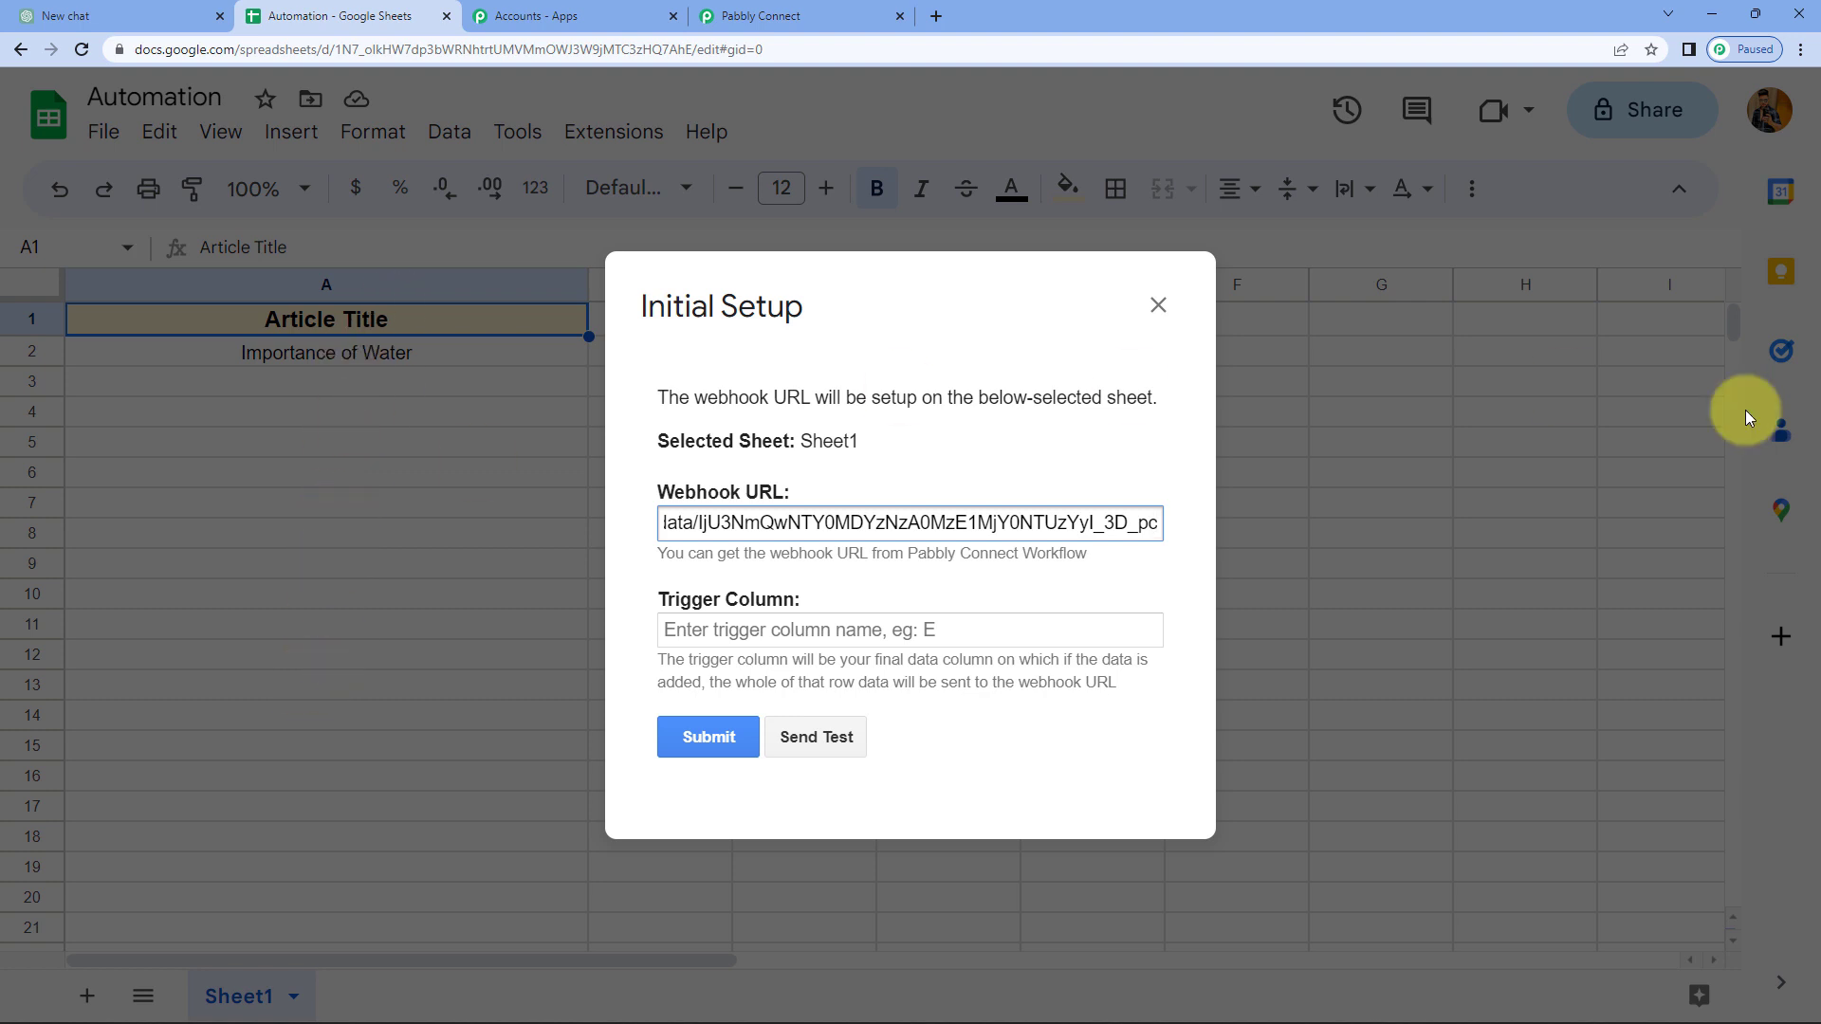
pyautogui.click(1140, 392)
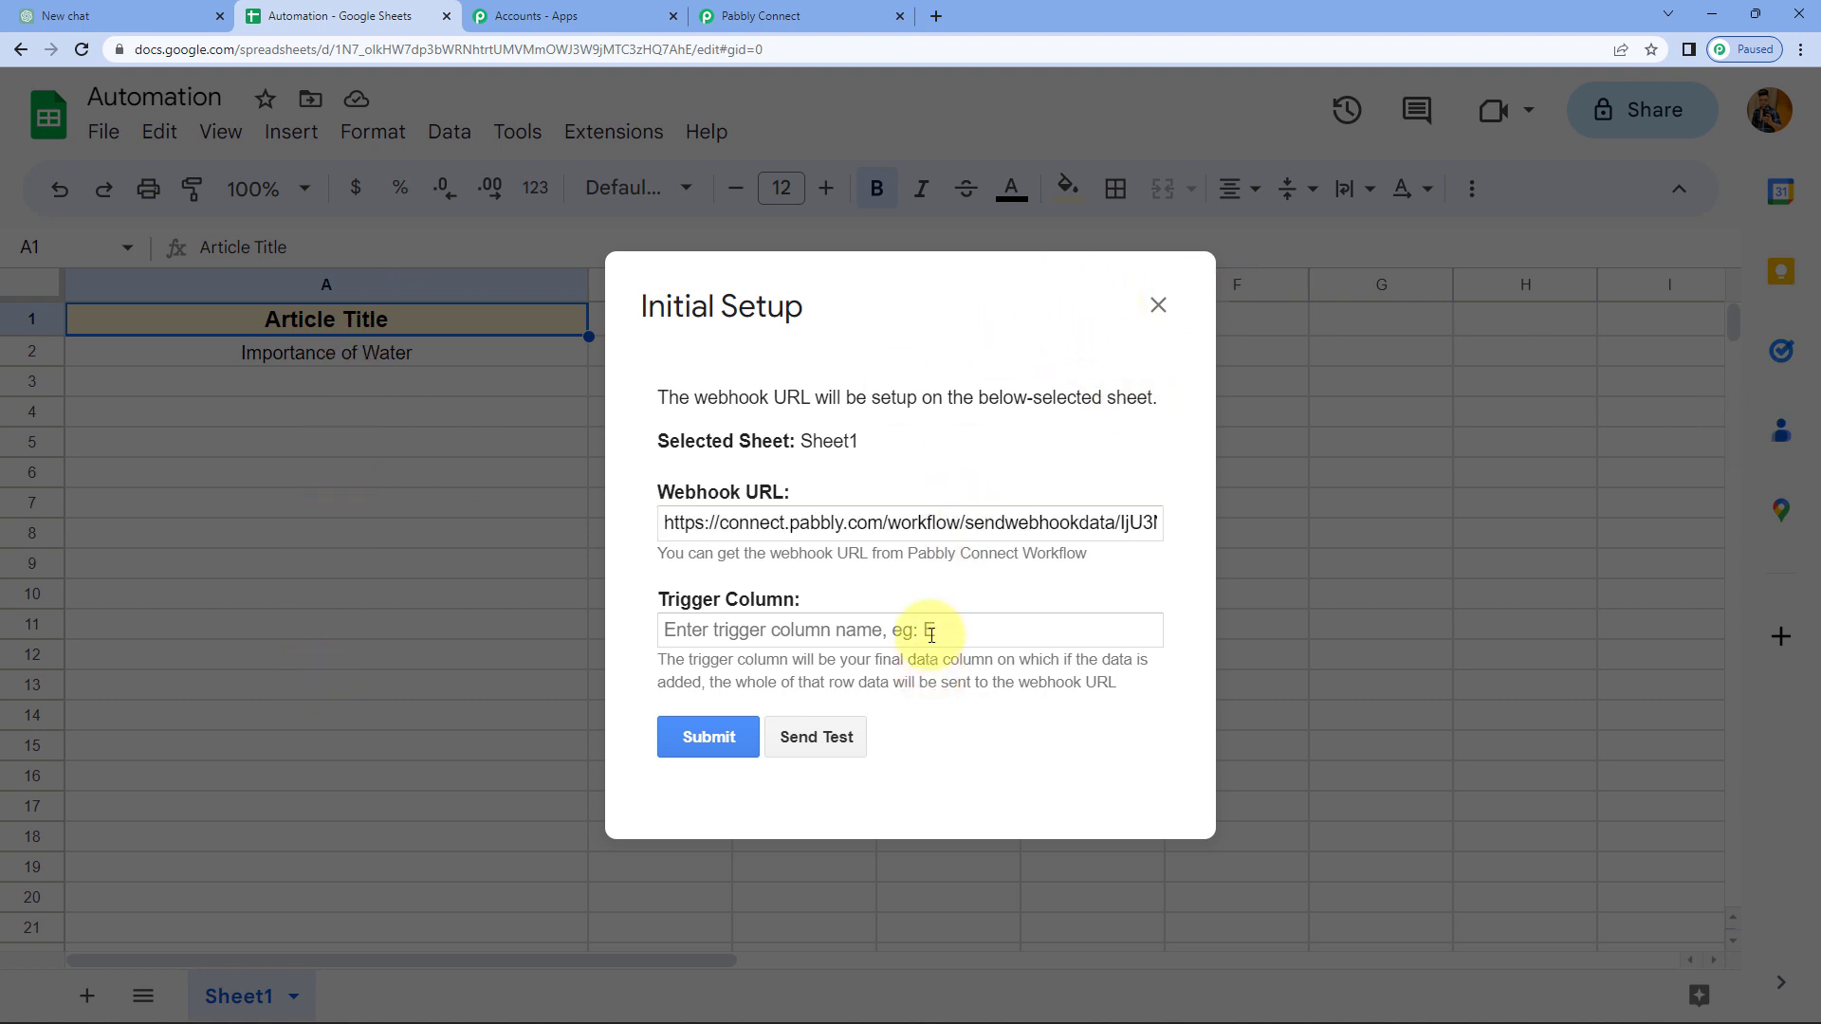
# Set the trigger column to A and send a test to the webhook, returning to Pabbly Connect to check for it
pyautogui.tripleClick(936, 289)
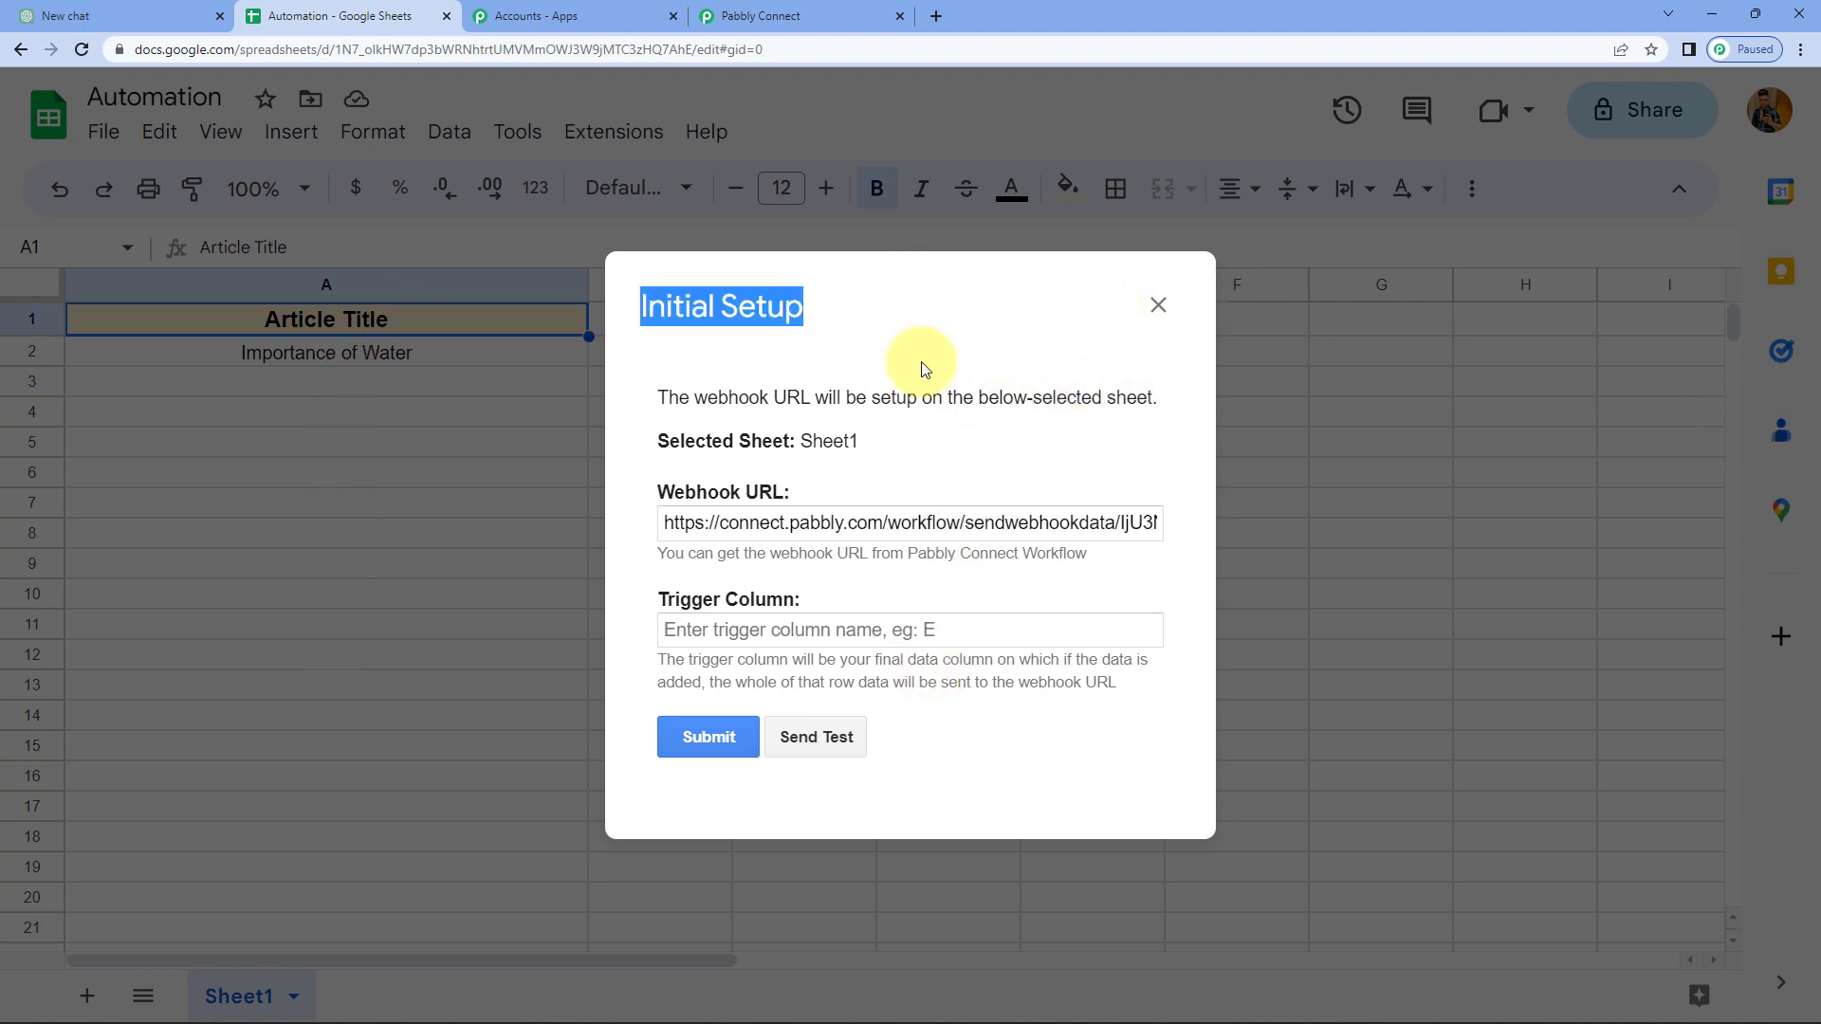
pyautogui.click(847, 297)
pyautogui.click(789, 631)
pyautogui.write('A')
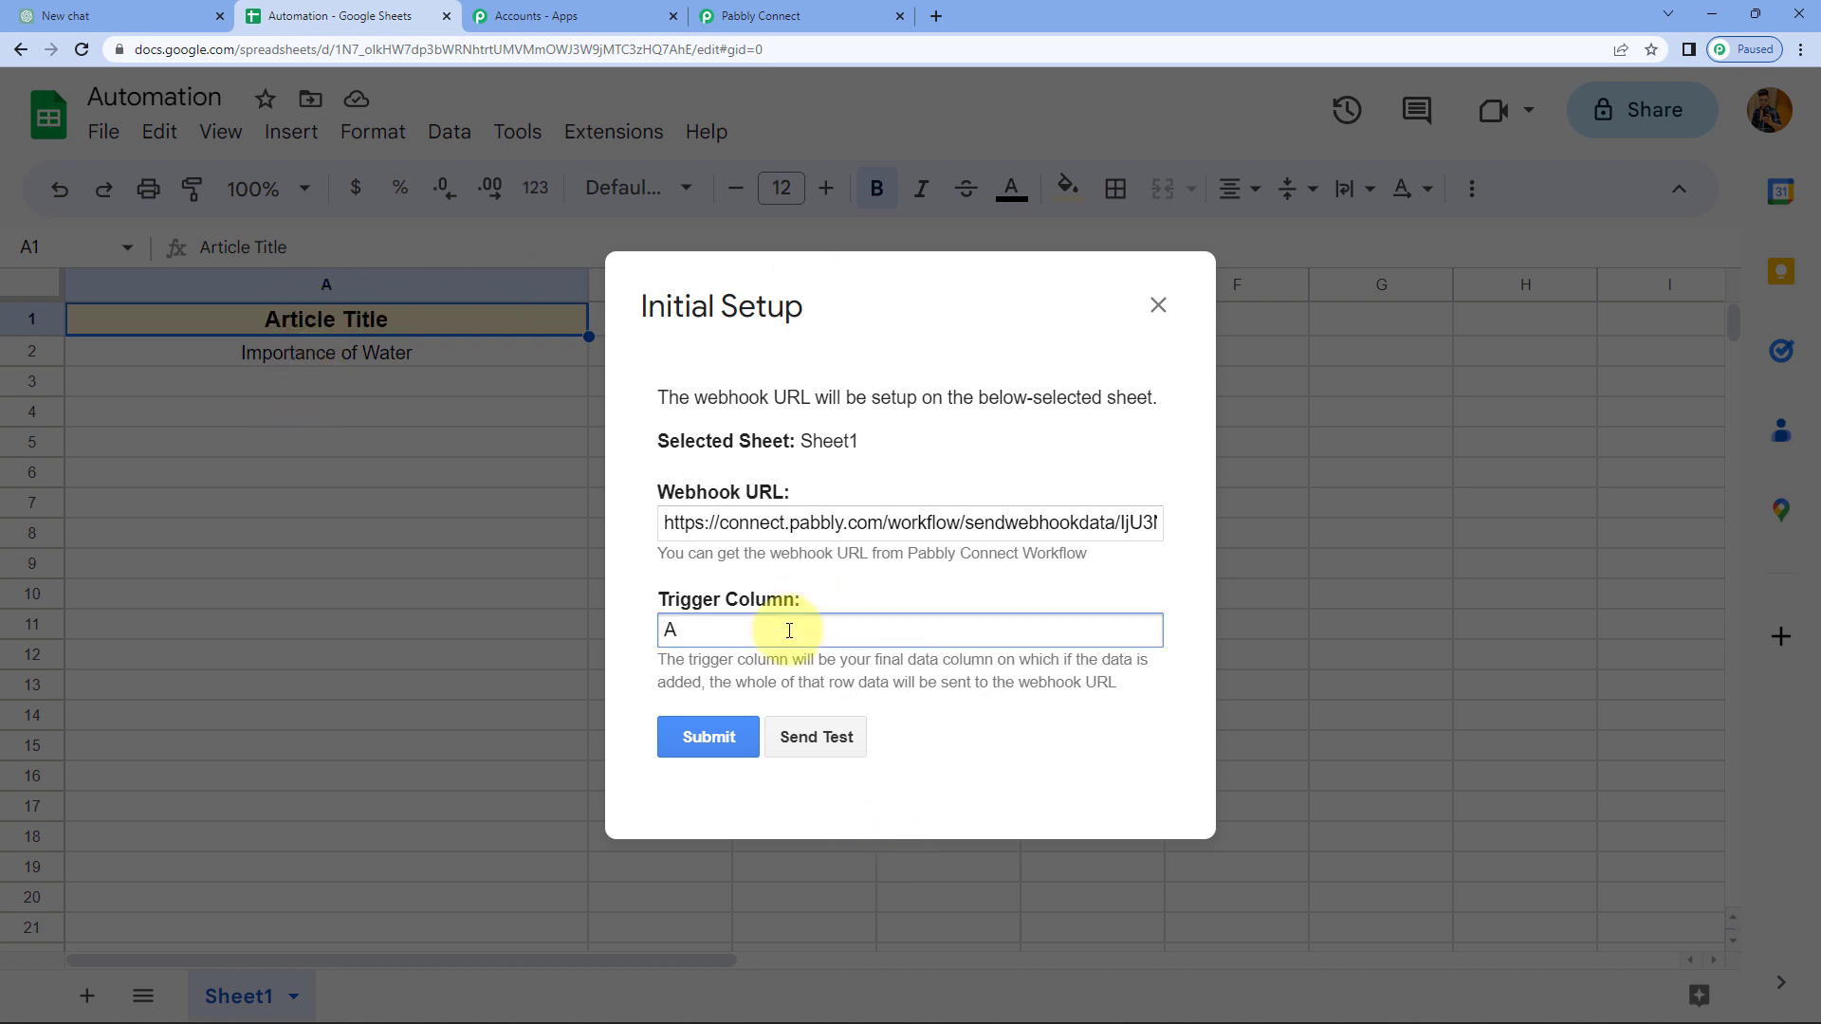
pyautogui.click(832, 739)
pyautogui.click(801, 16)
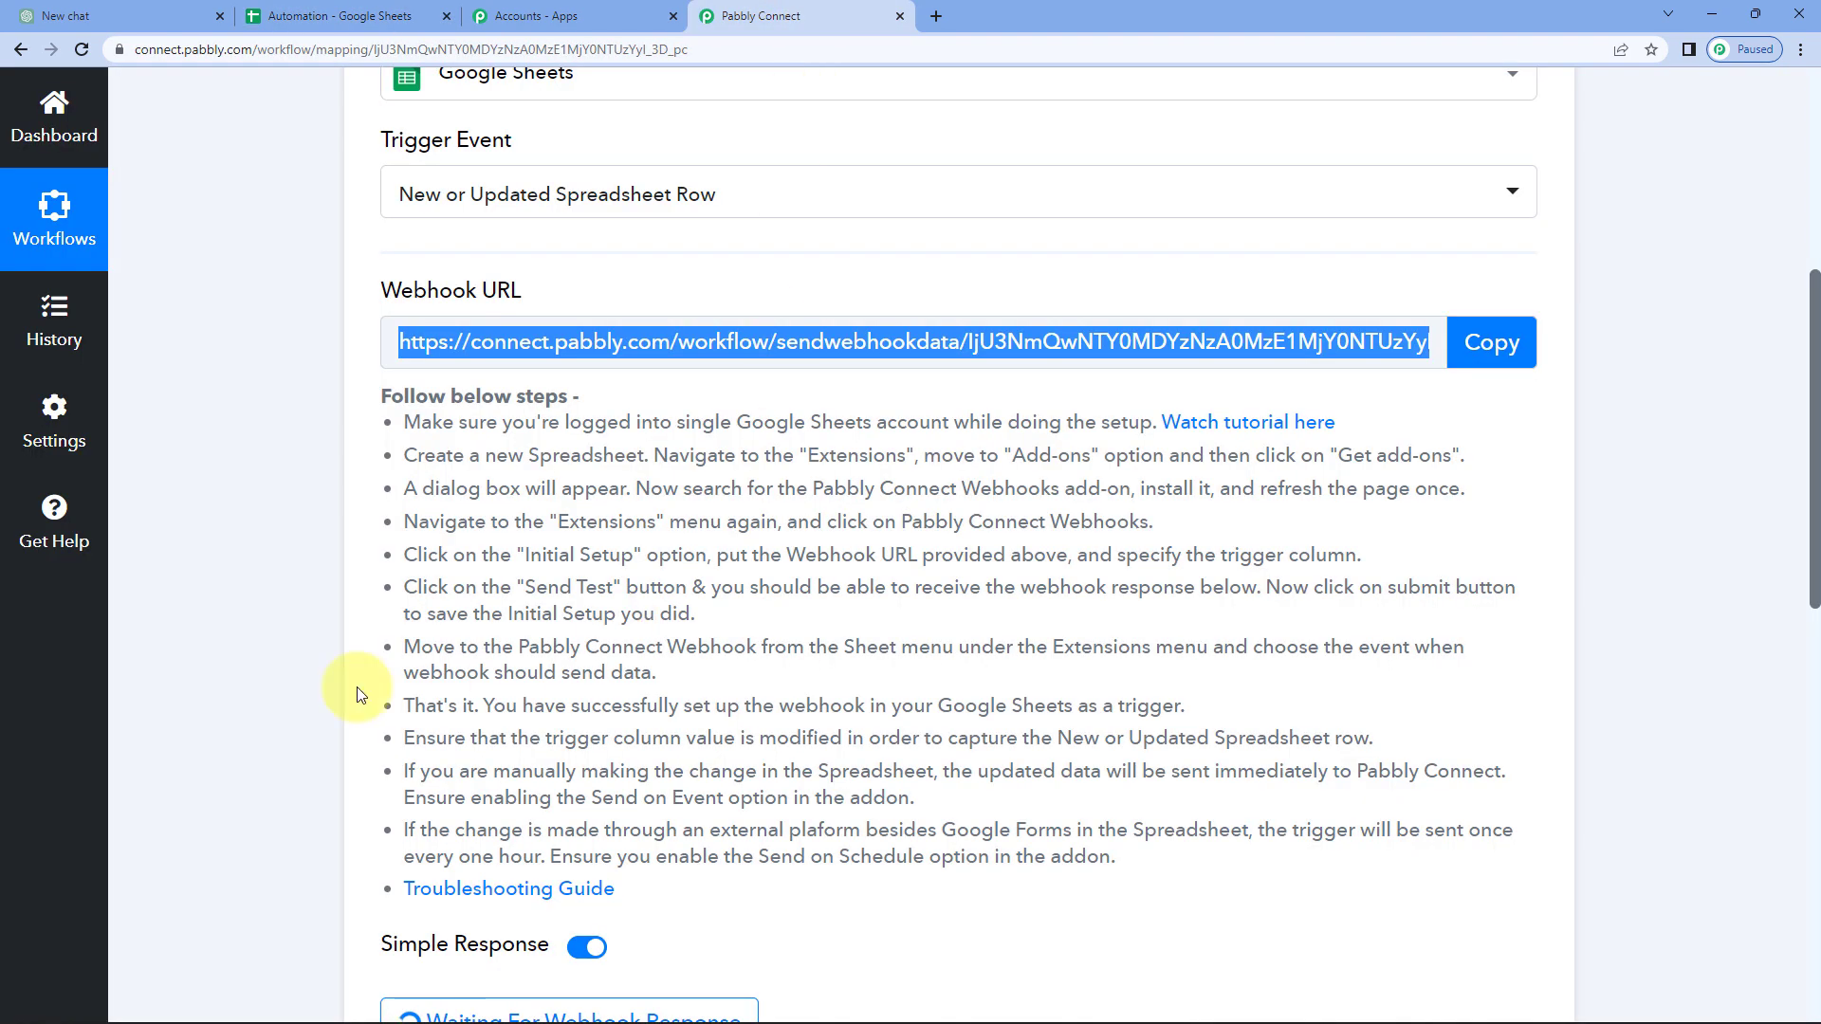
# Check the test data sent from the sheet's Initial Setup and the Article Title in Pabbly Connect's webhook response
pyautogui.scroll(-8, 436, 740)
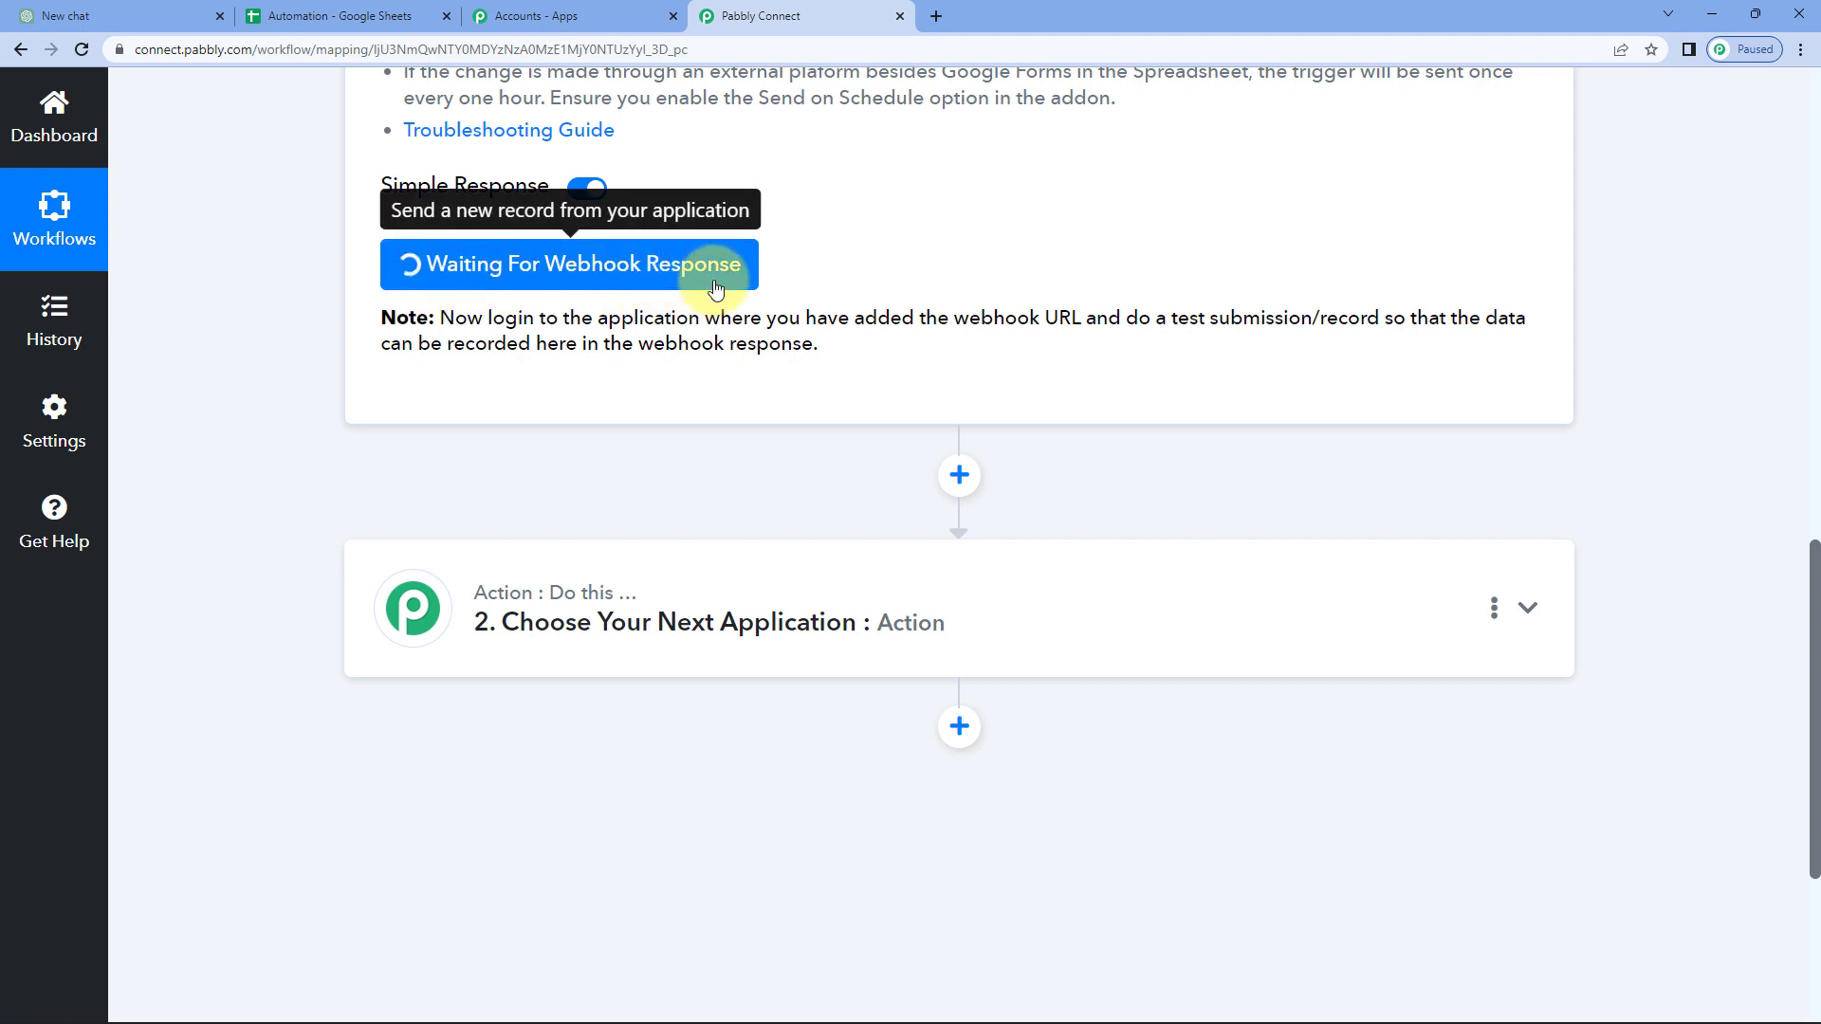
pyautogui.click(332, 16)
pyautogui.scroll(-1, 787, 711)
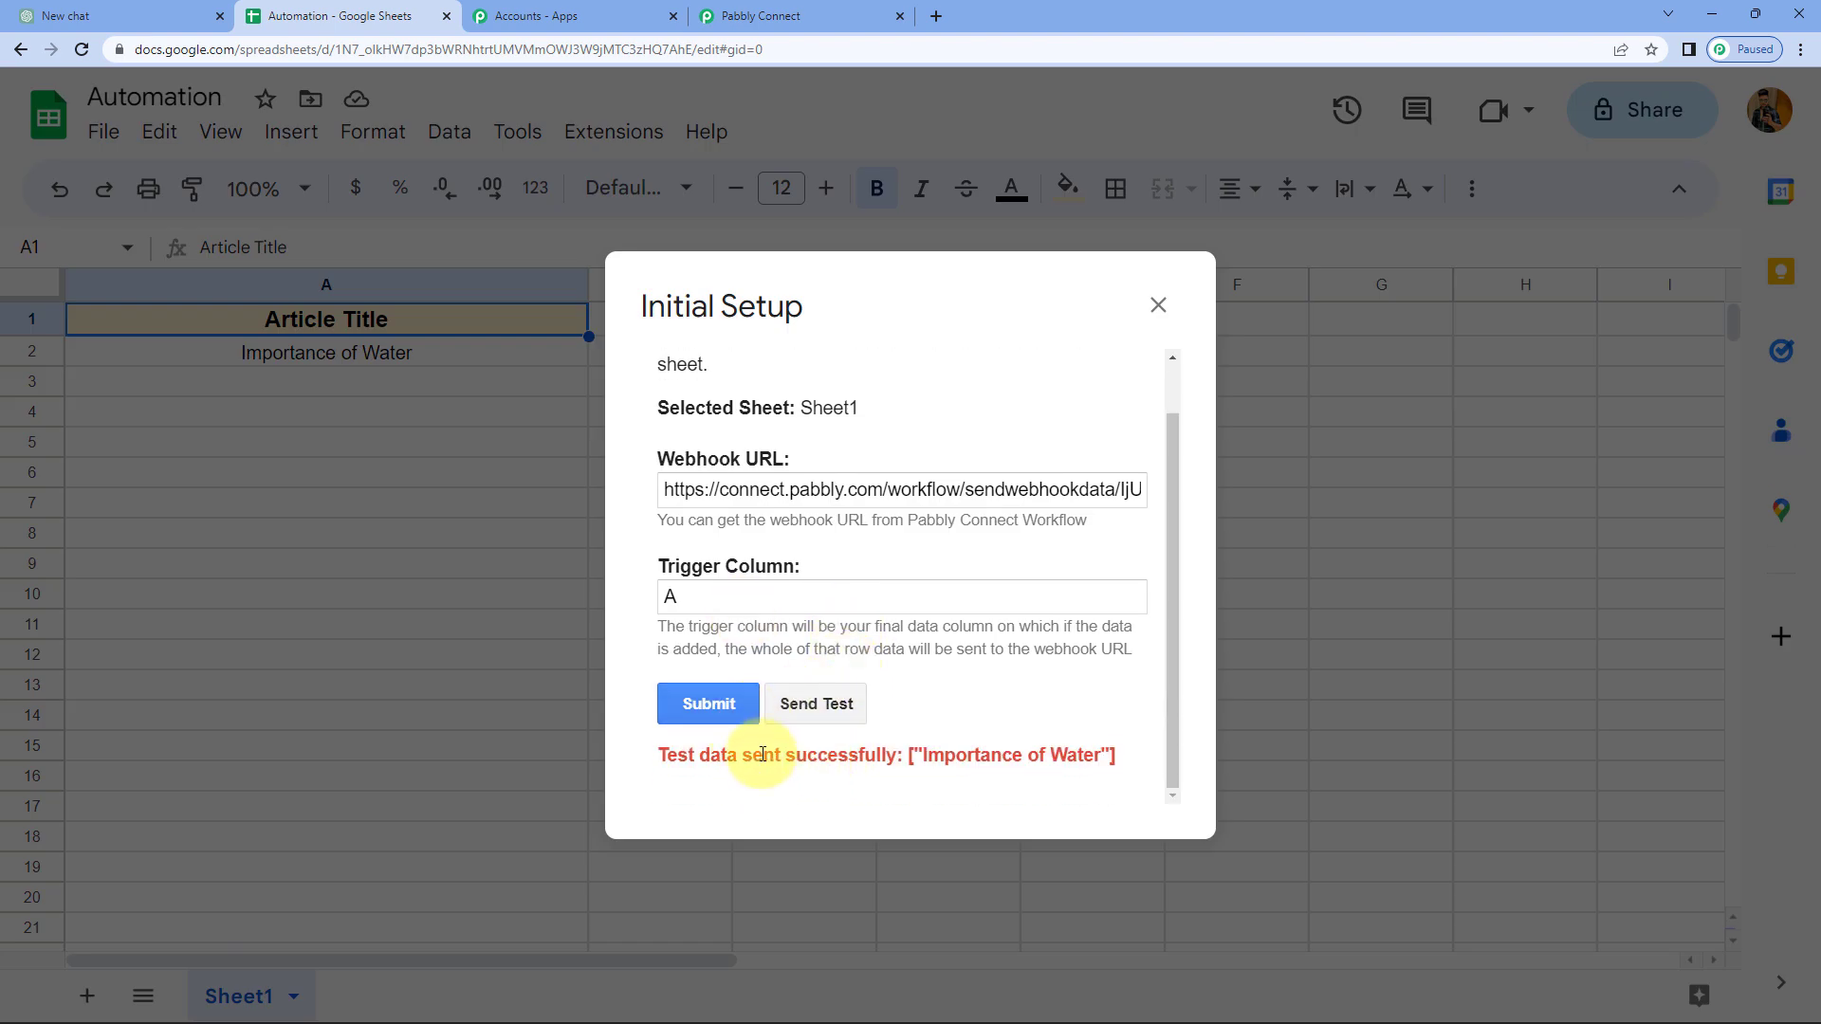
pyautogui.click(797, 16)
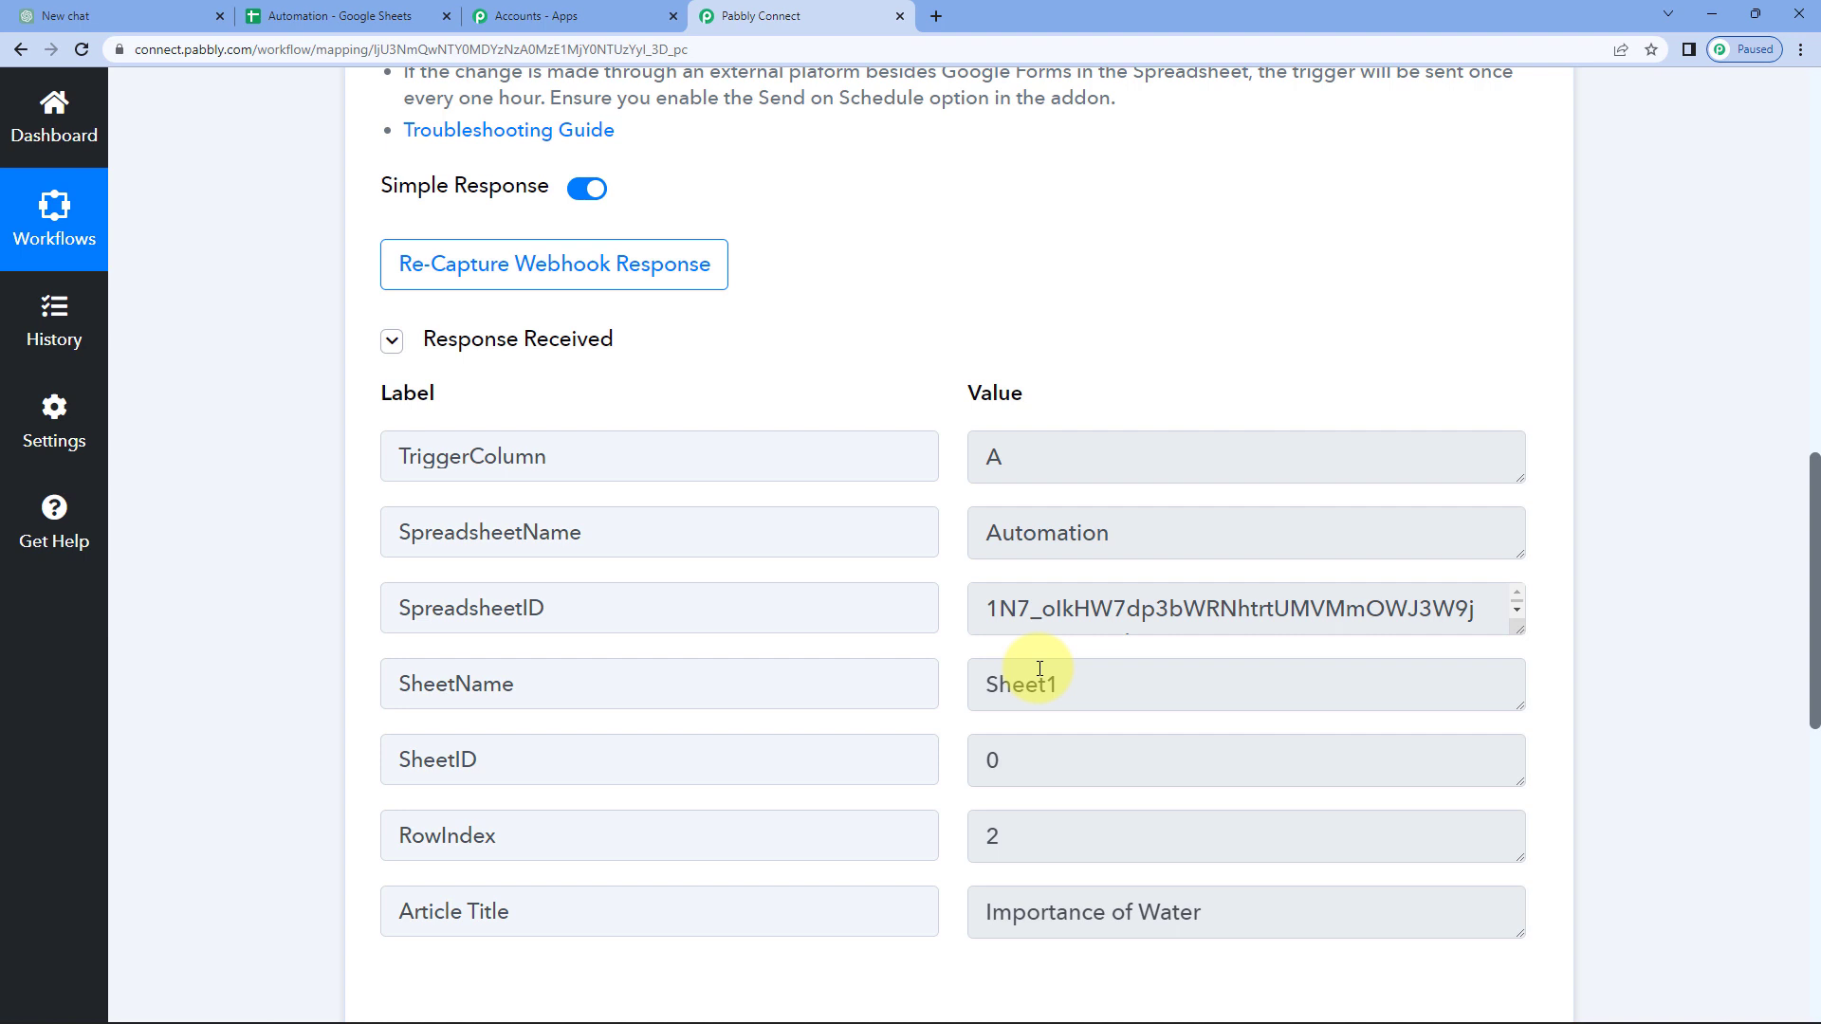
pyautogui.scroll(-2, 997, 546)
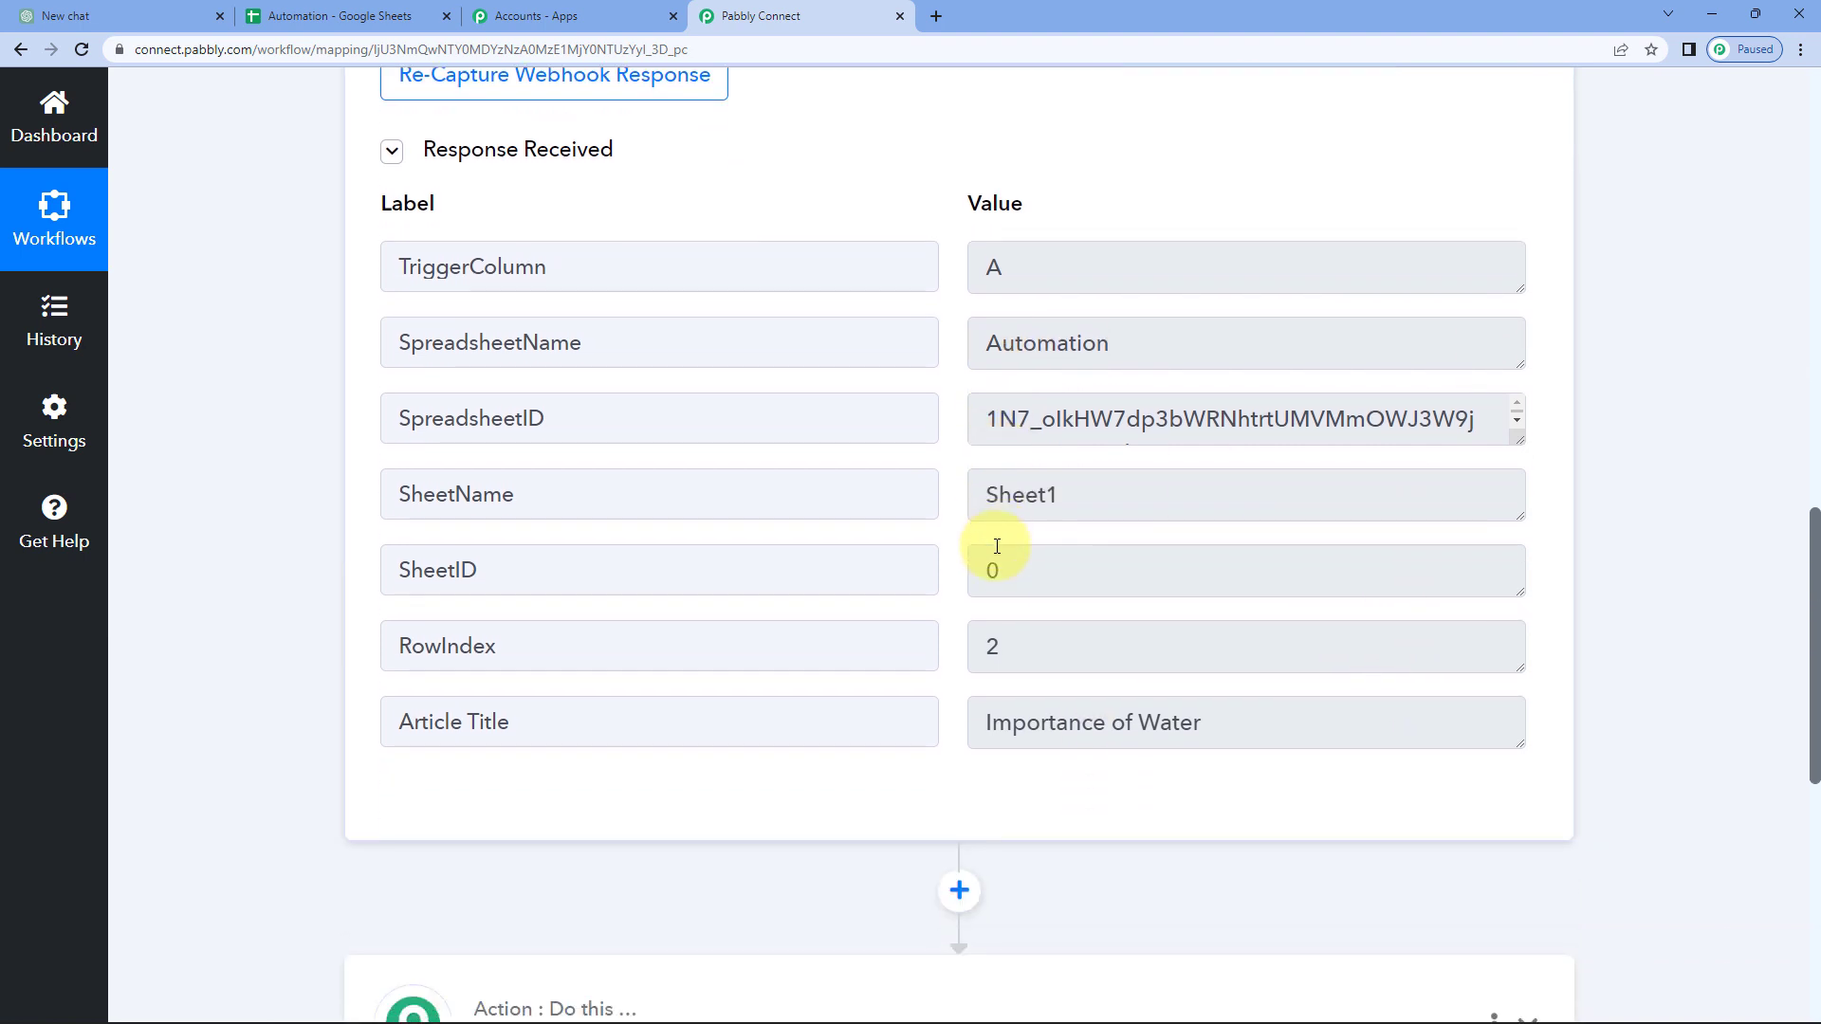
pyautogui.click(1051, 730)
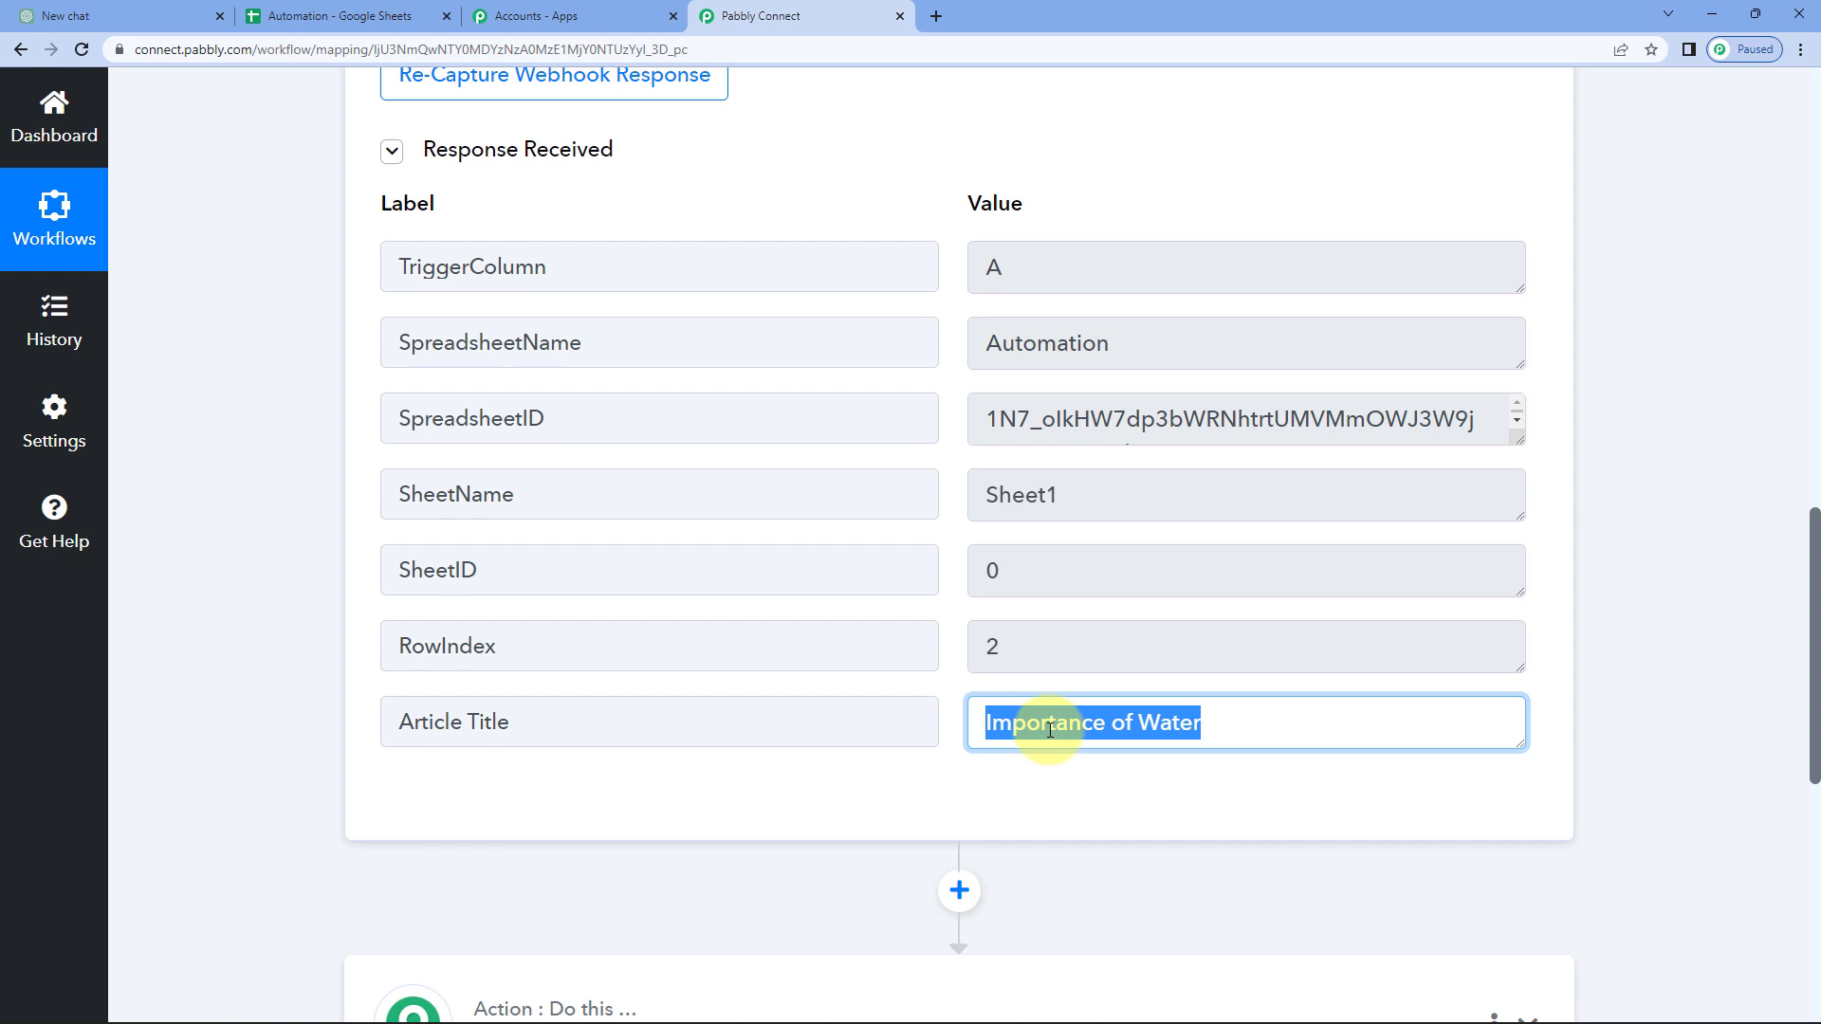
# Add an action step after the Google Sheets trigger using the ChatGPT app with the Ask ChatGPT event
pyautogui.scroll(-2, 964, 610)
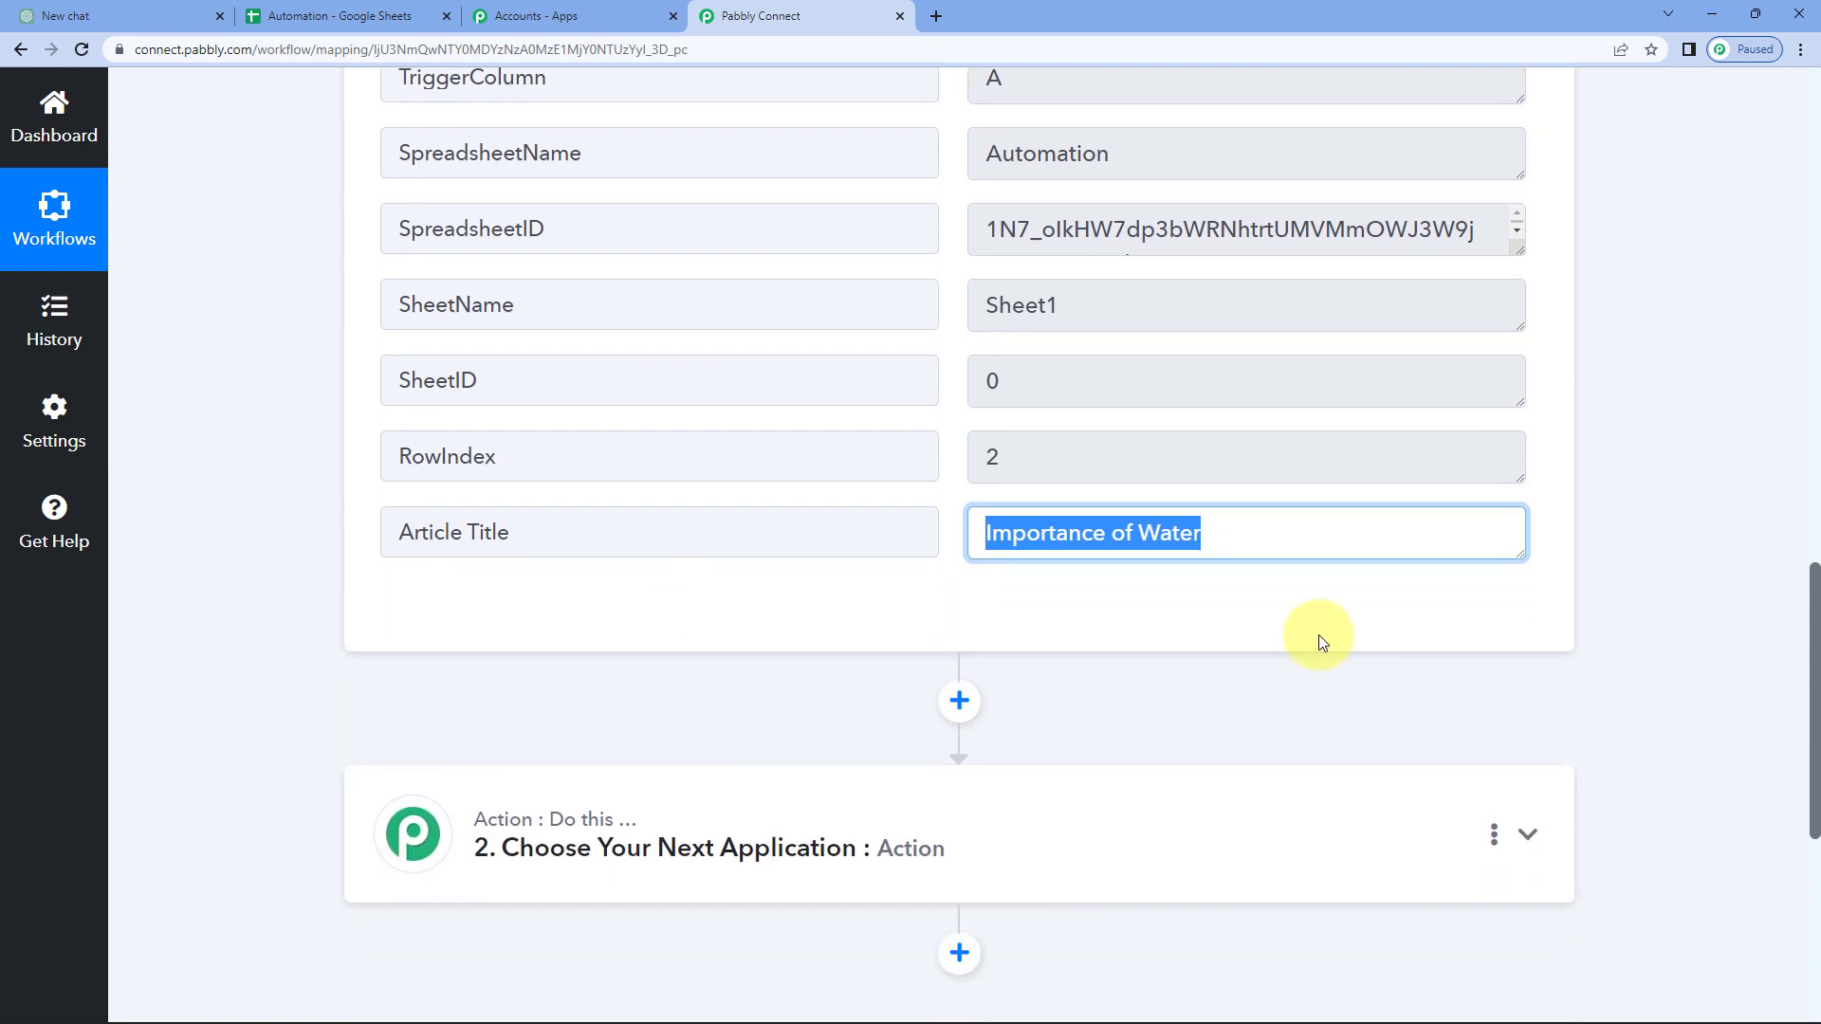
pyautogui.click(972, 700)
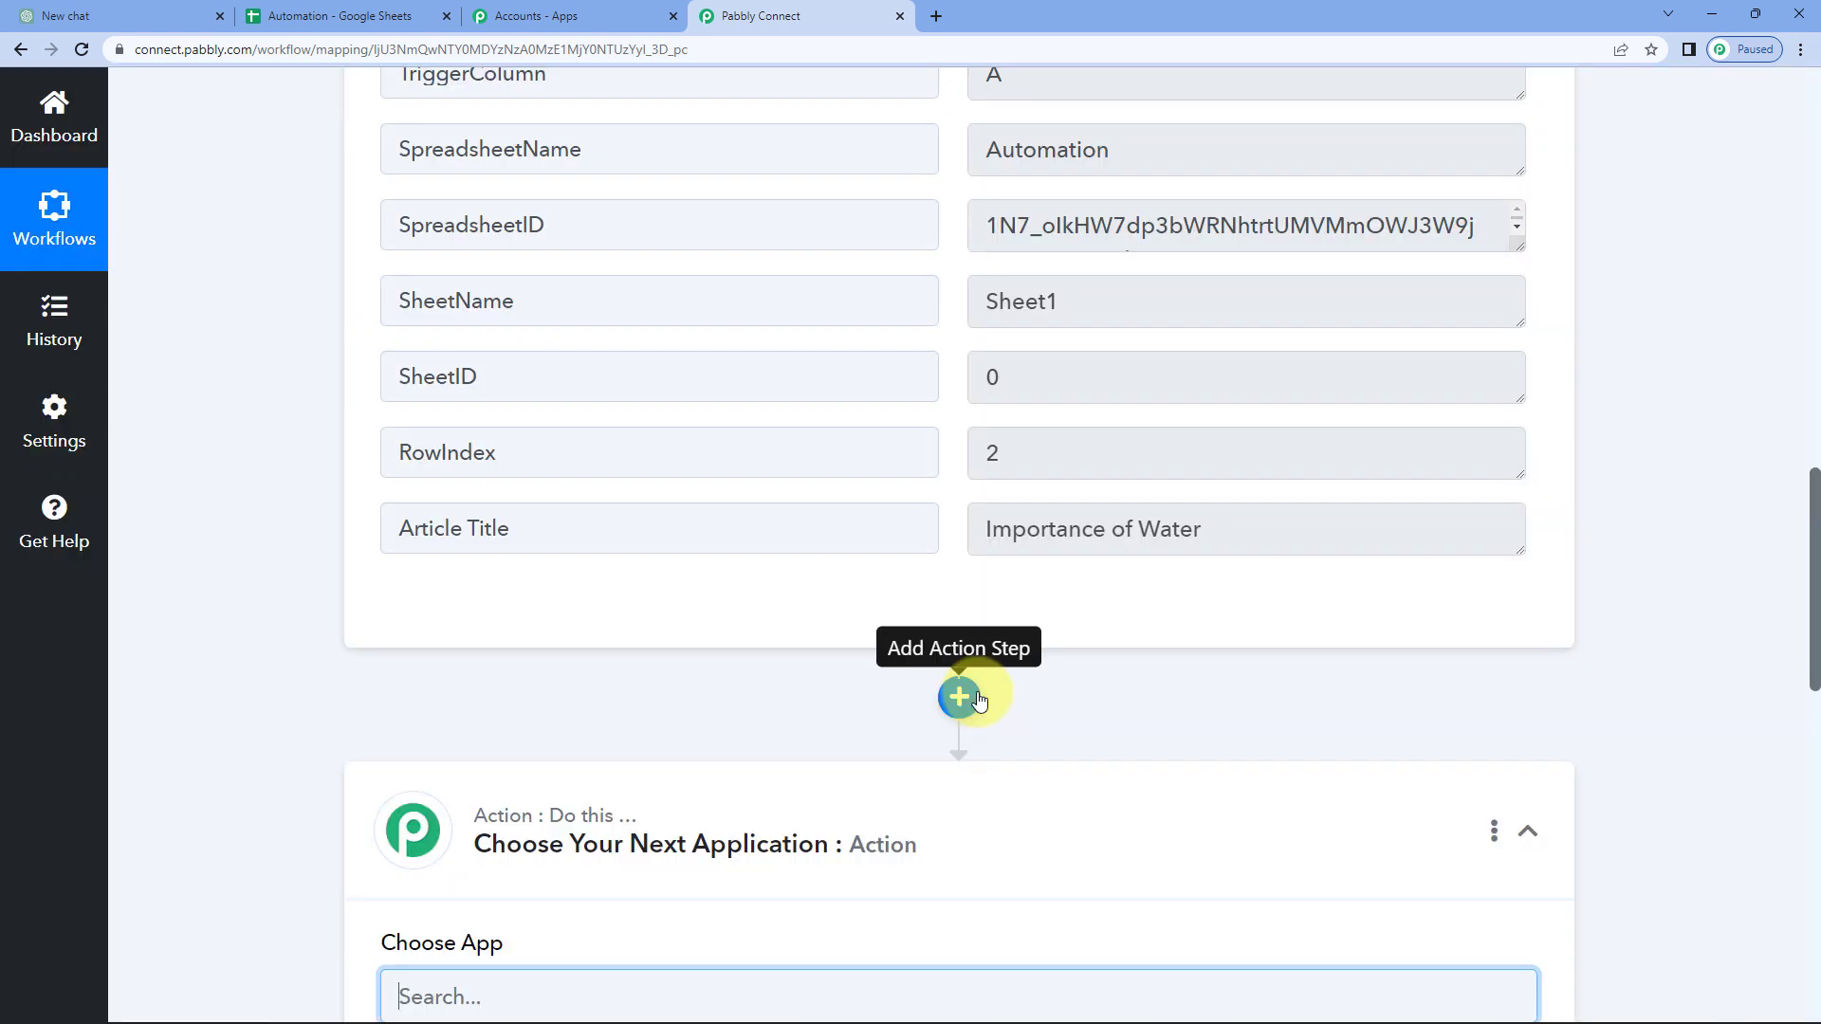
pyautogui.write('c')
pyautogui.scroll(-5, 980, 707)
pyautogui.write('h')
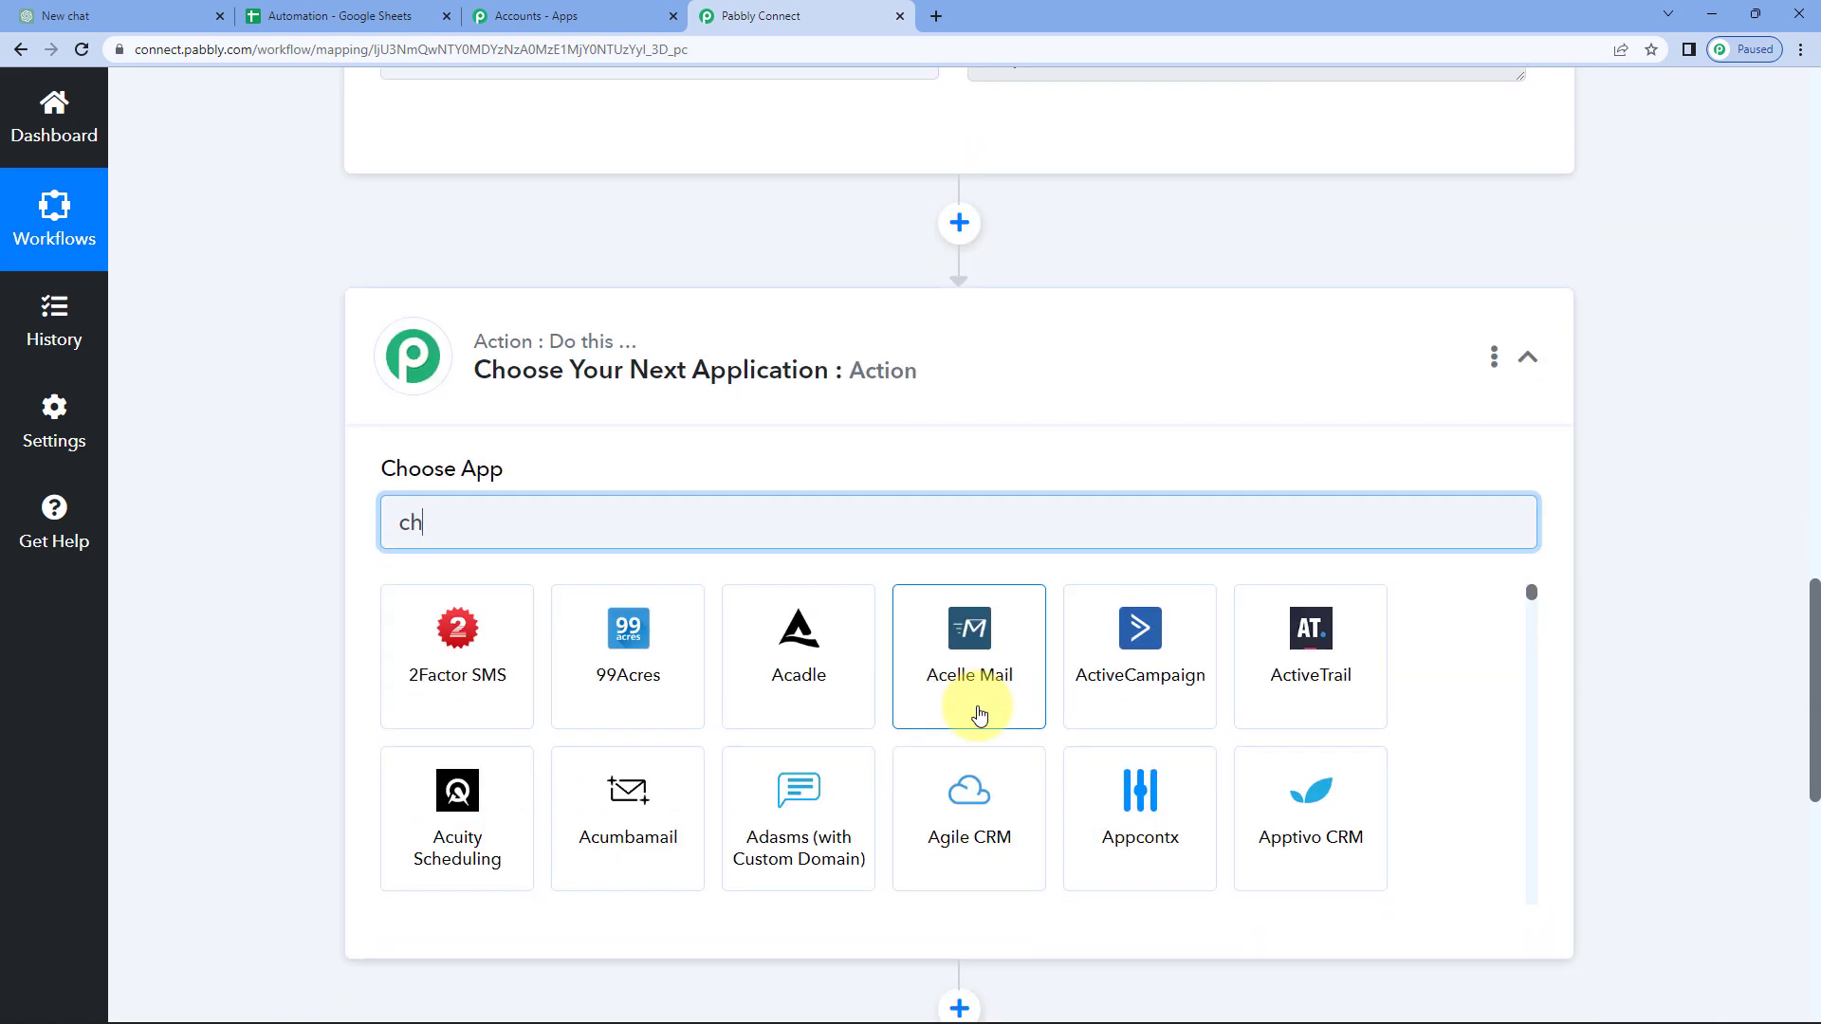
pyautogui.write('at')
pyautogui.click(453, 681)
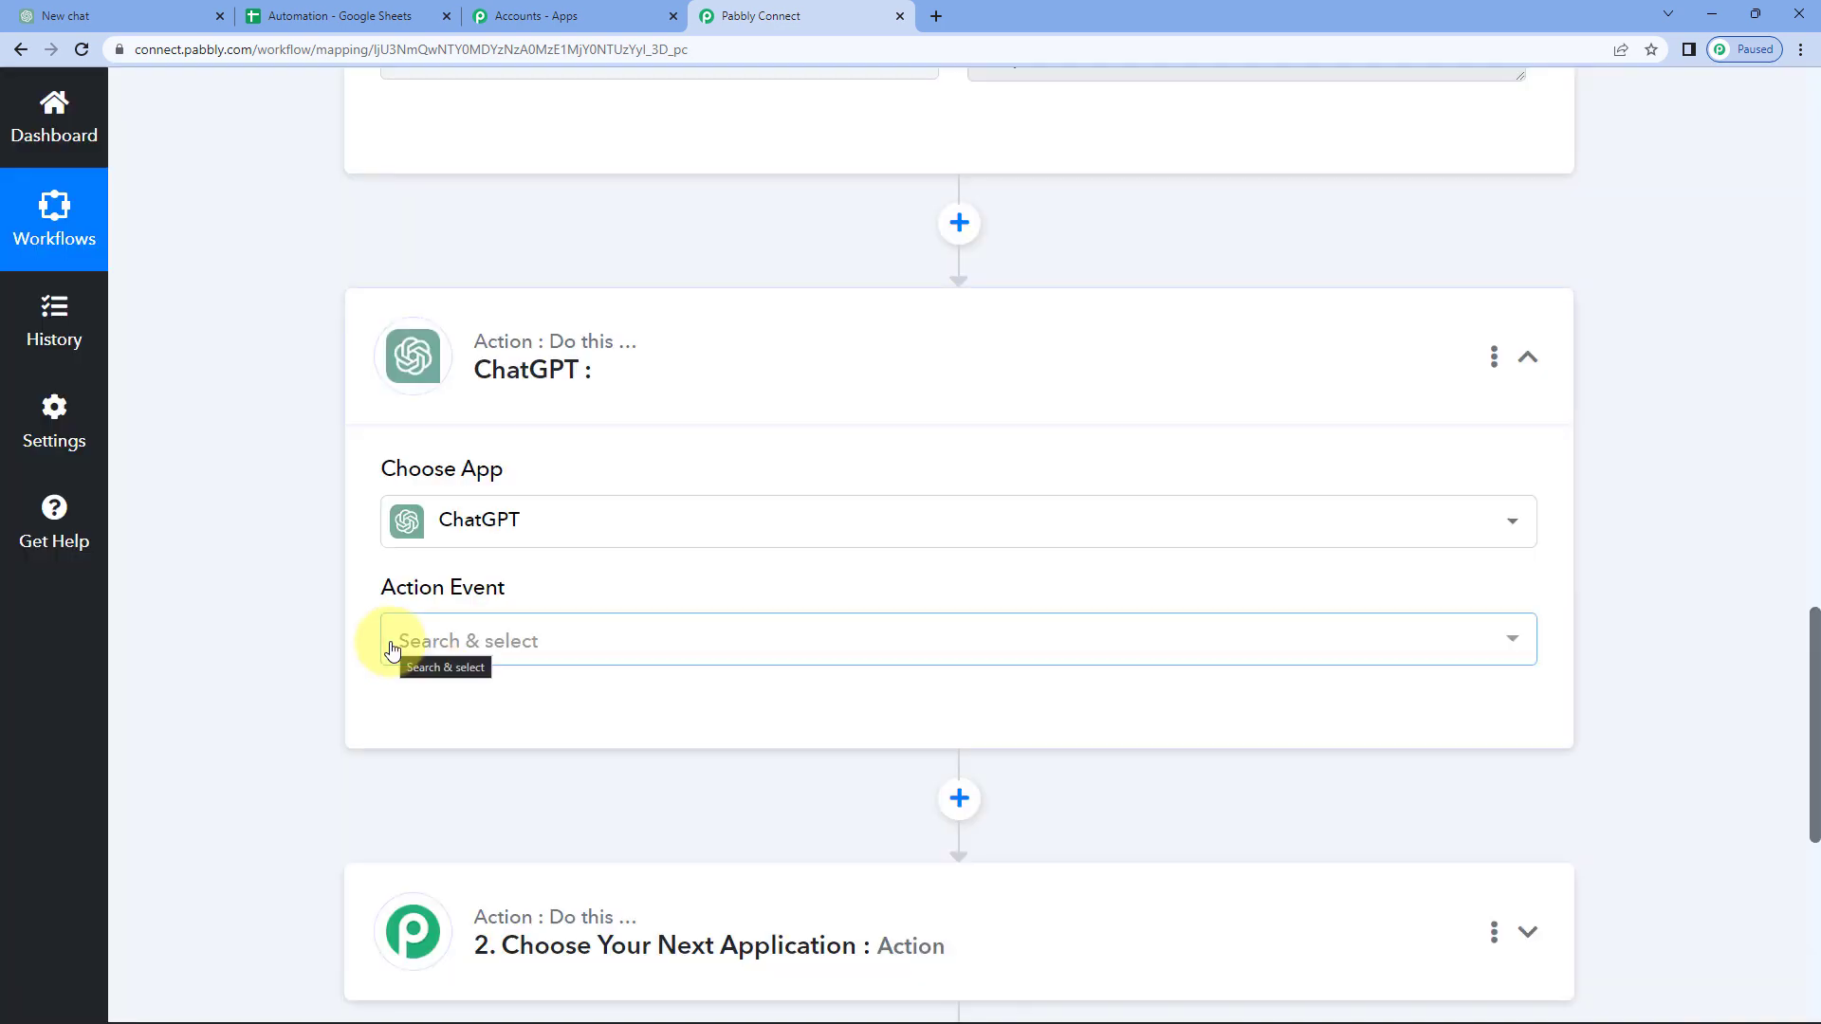
pyautogui.click(393, 649)
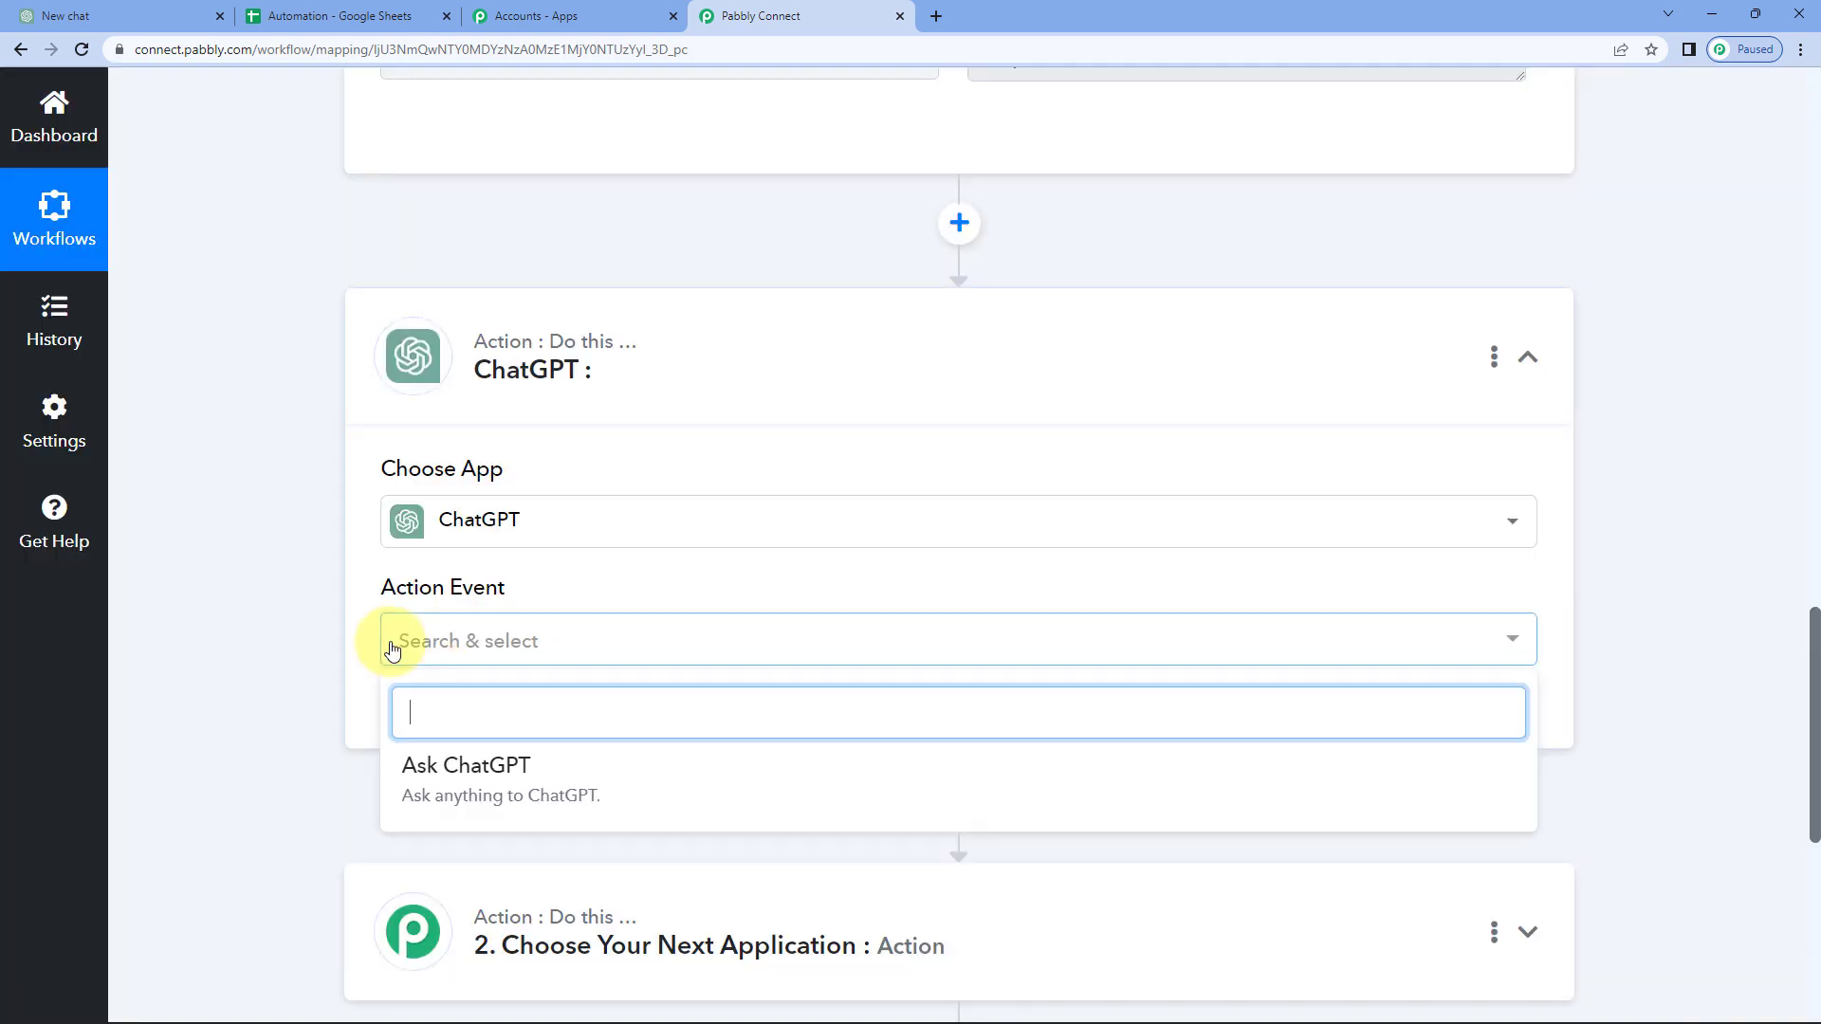
pyautogui.click(422, 773)
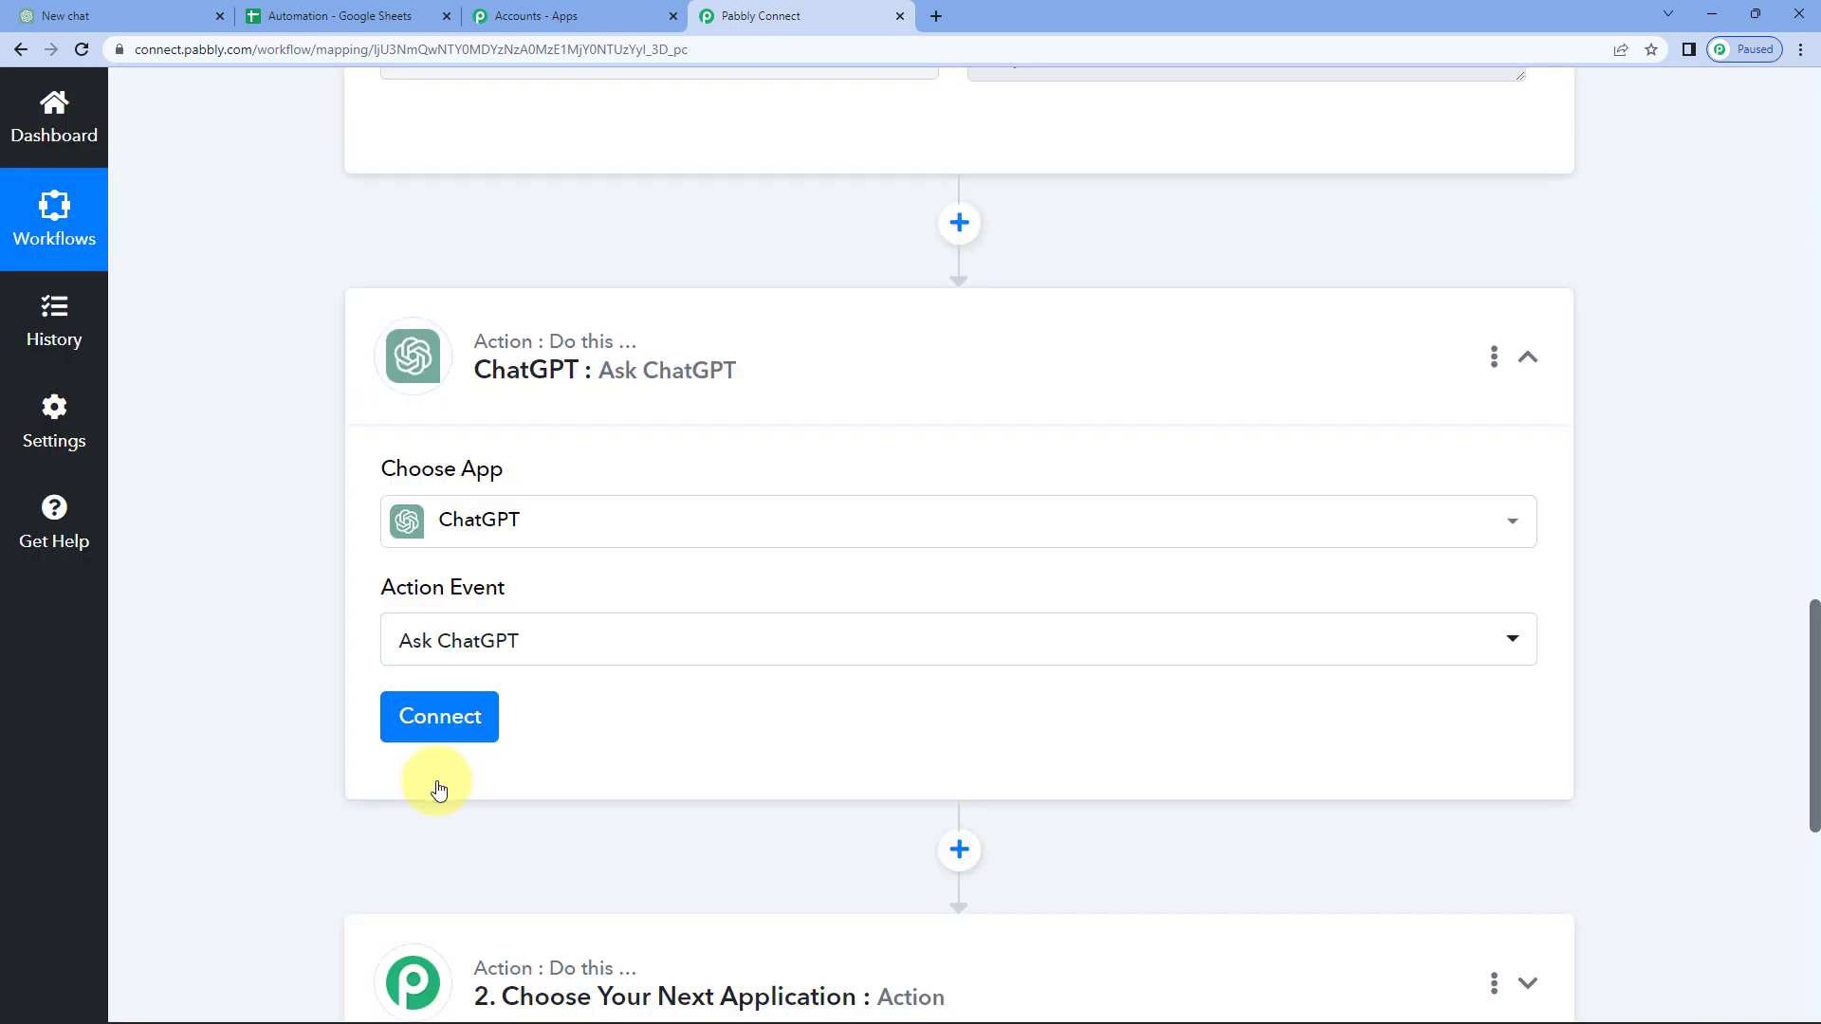
# Start adding a new ChatGPT connection for the action and open the linked OpenAI API Keys page
pyautogui.click(439, 716)
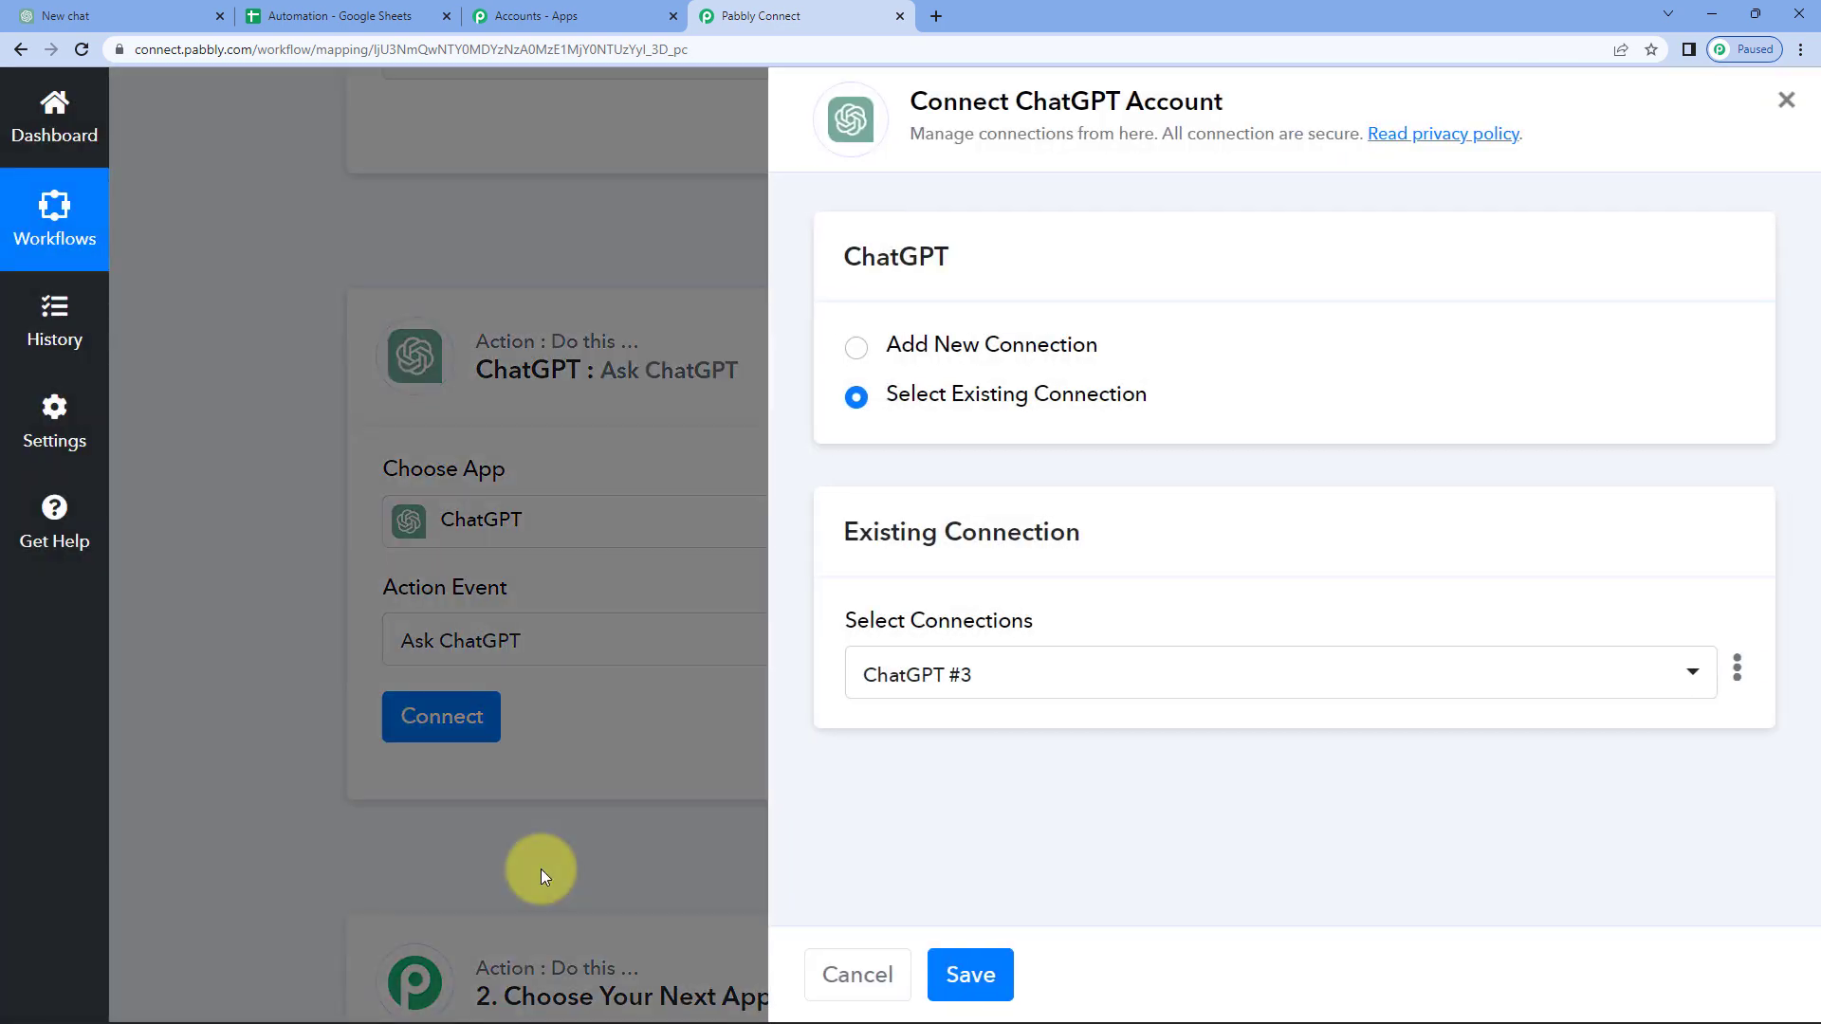
pyautogui.click(1014, 341)
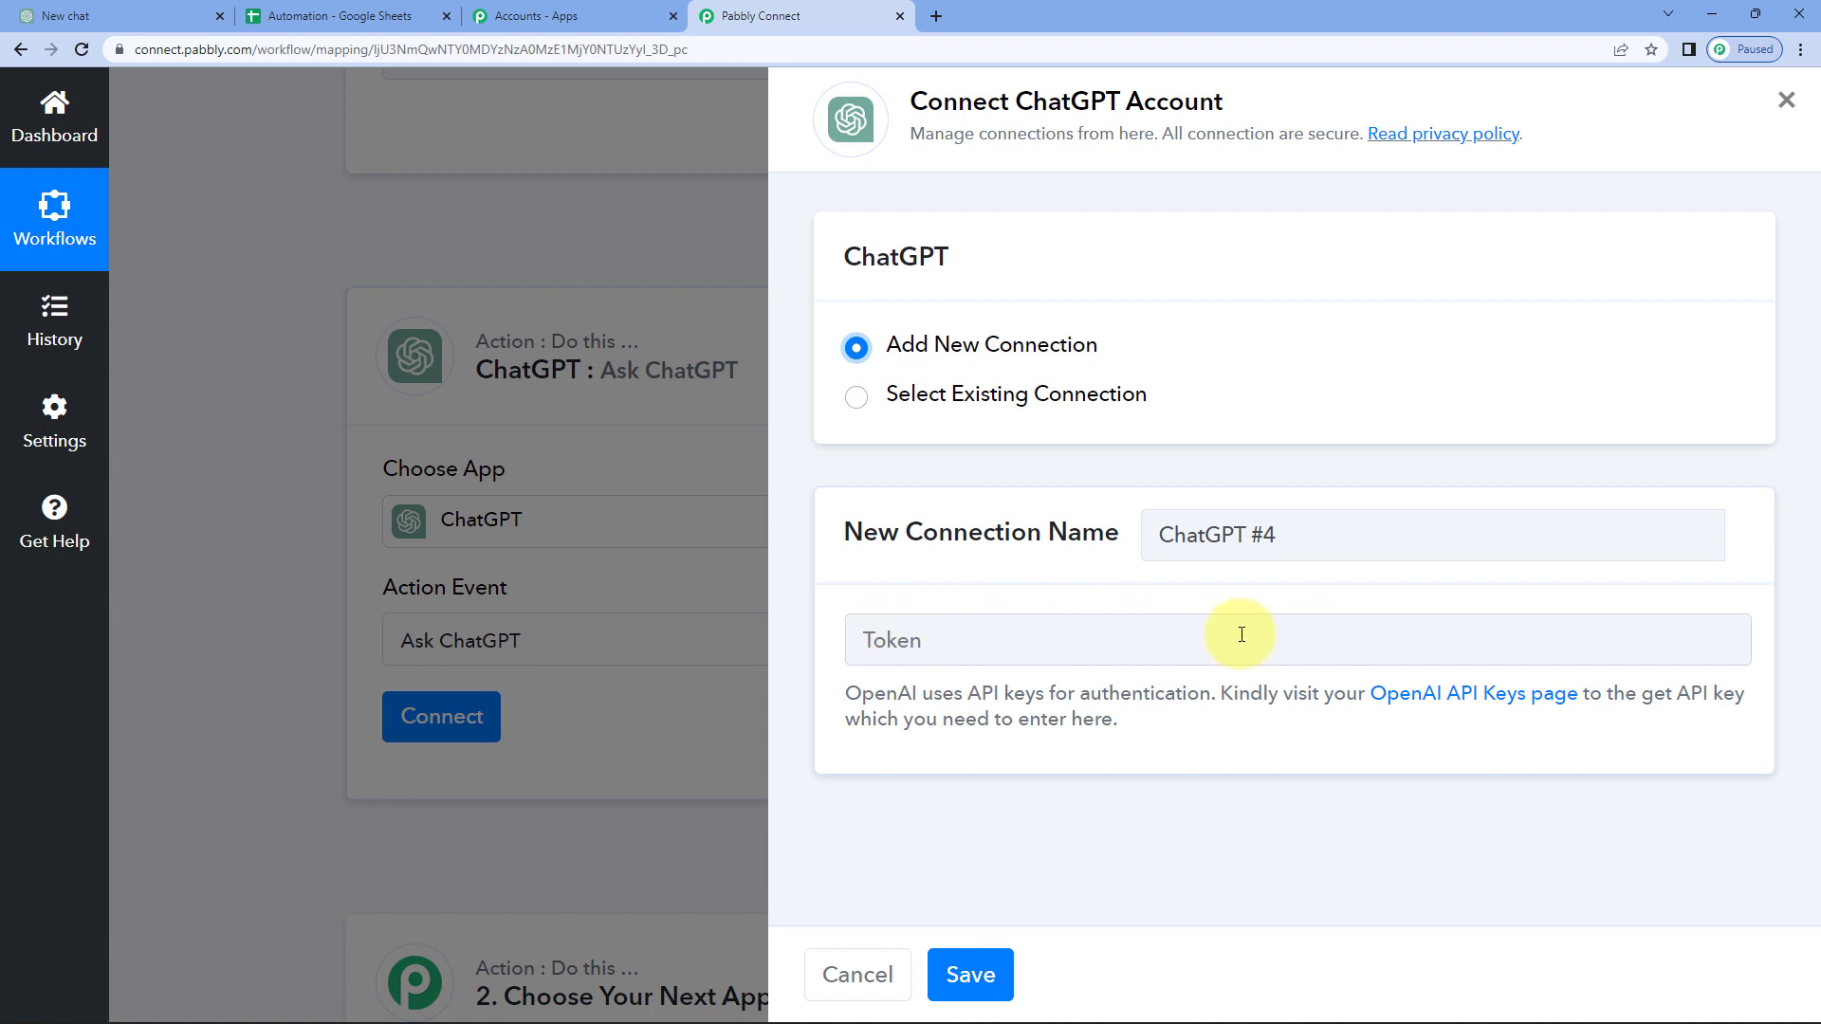
pyautogui.click(1454, 702)
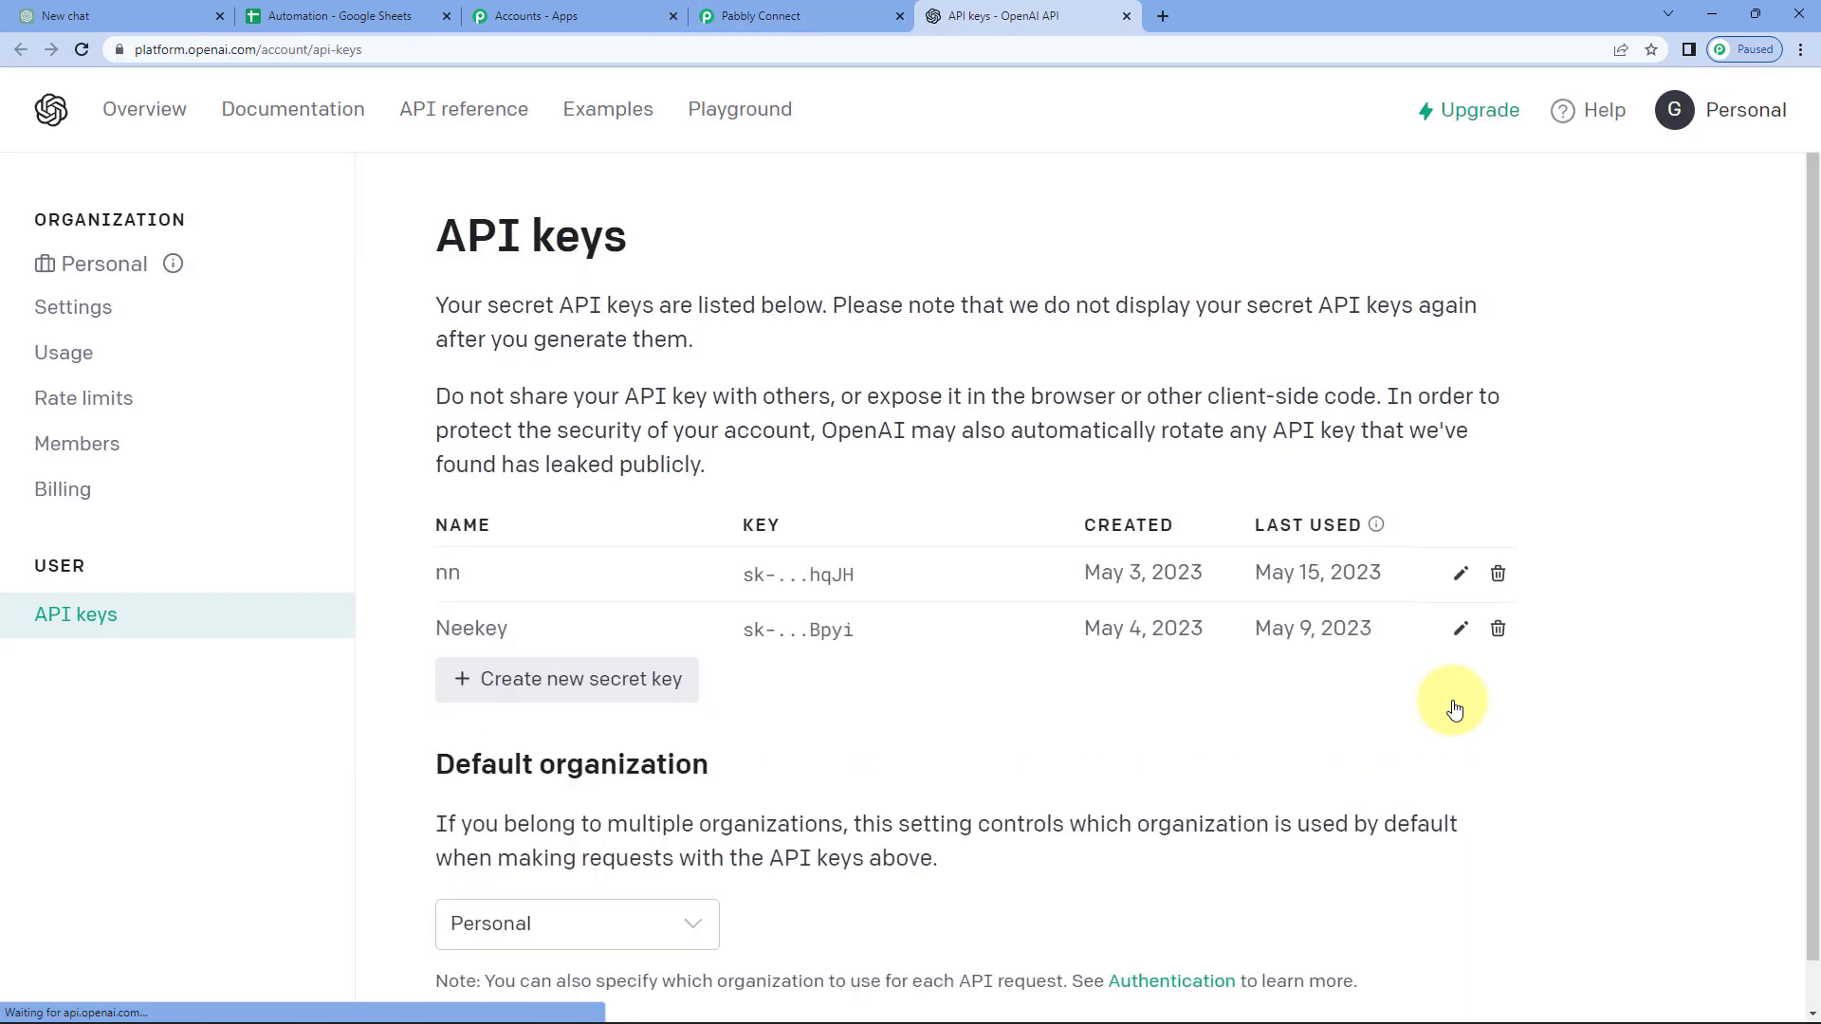
# Create a new OpenAI secret key named "chat" and copy it
pyautogui.click(609, 690)
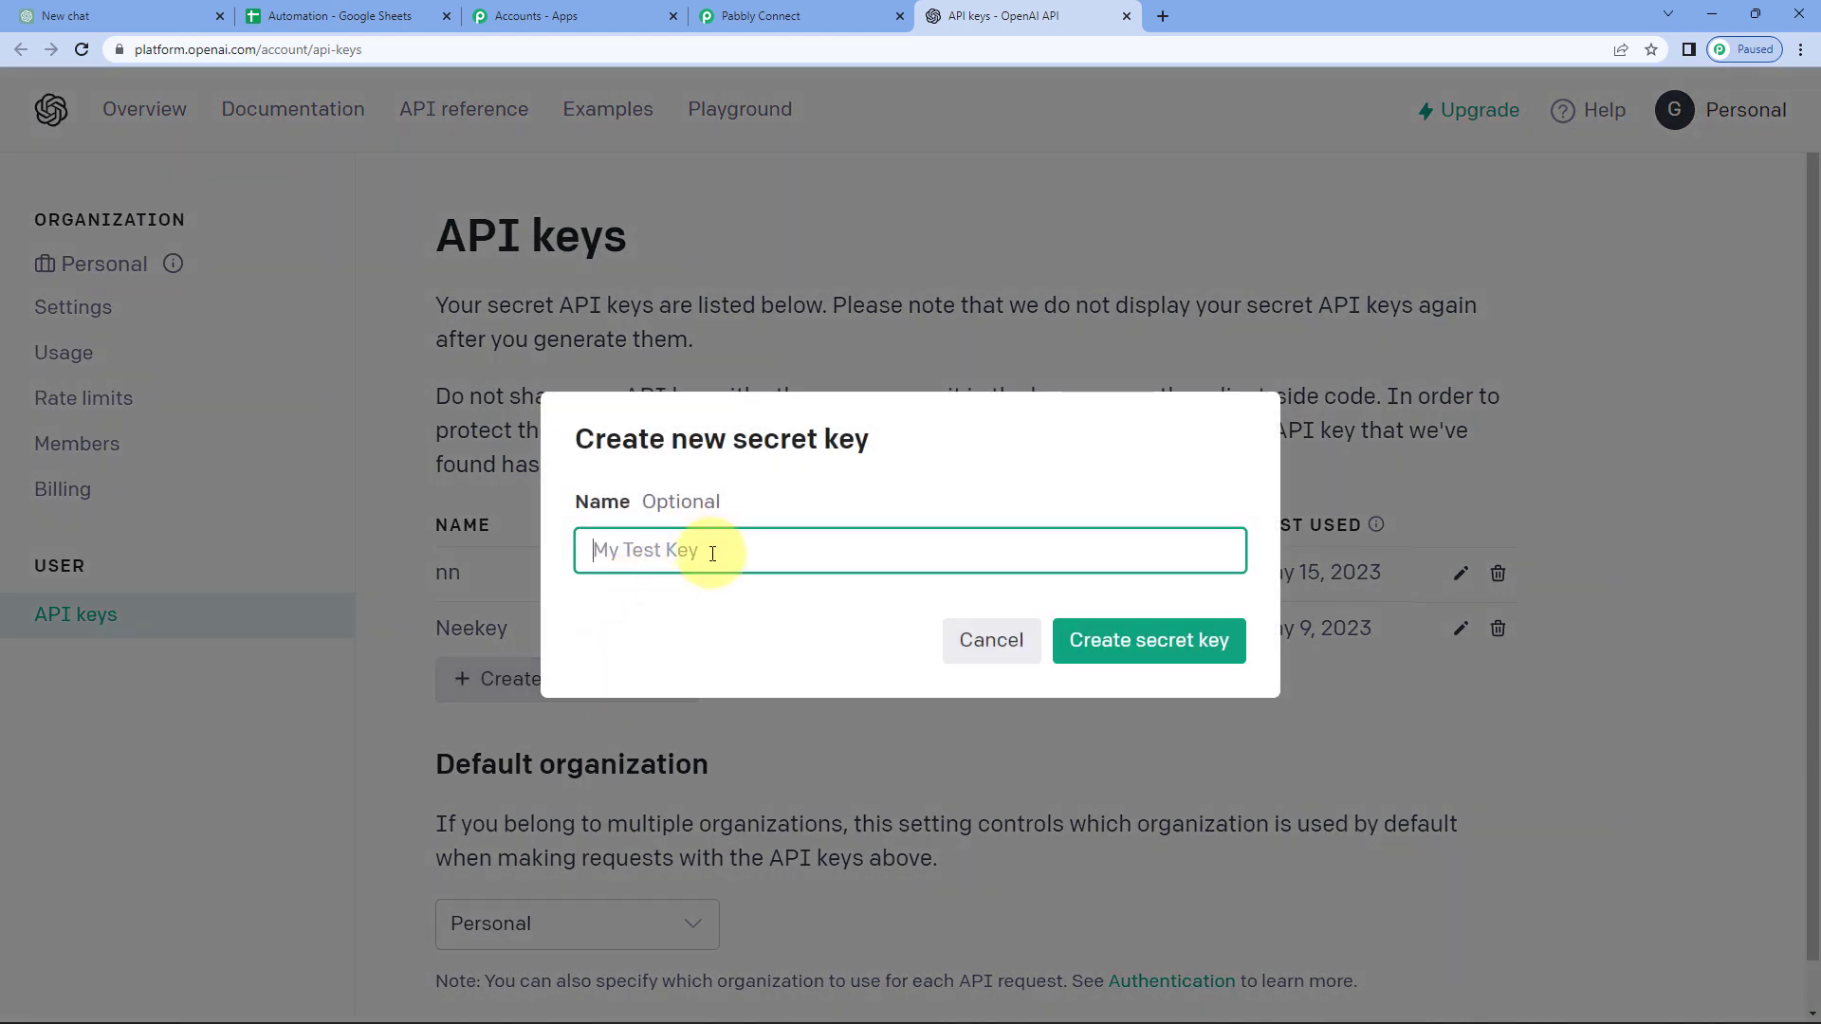
pyautogui.write('chat')
pyautogui.press('Return')
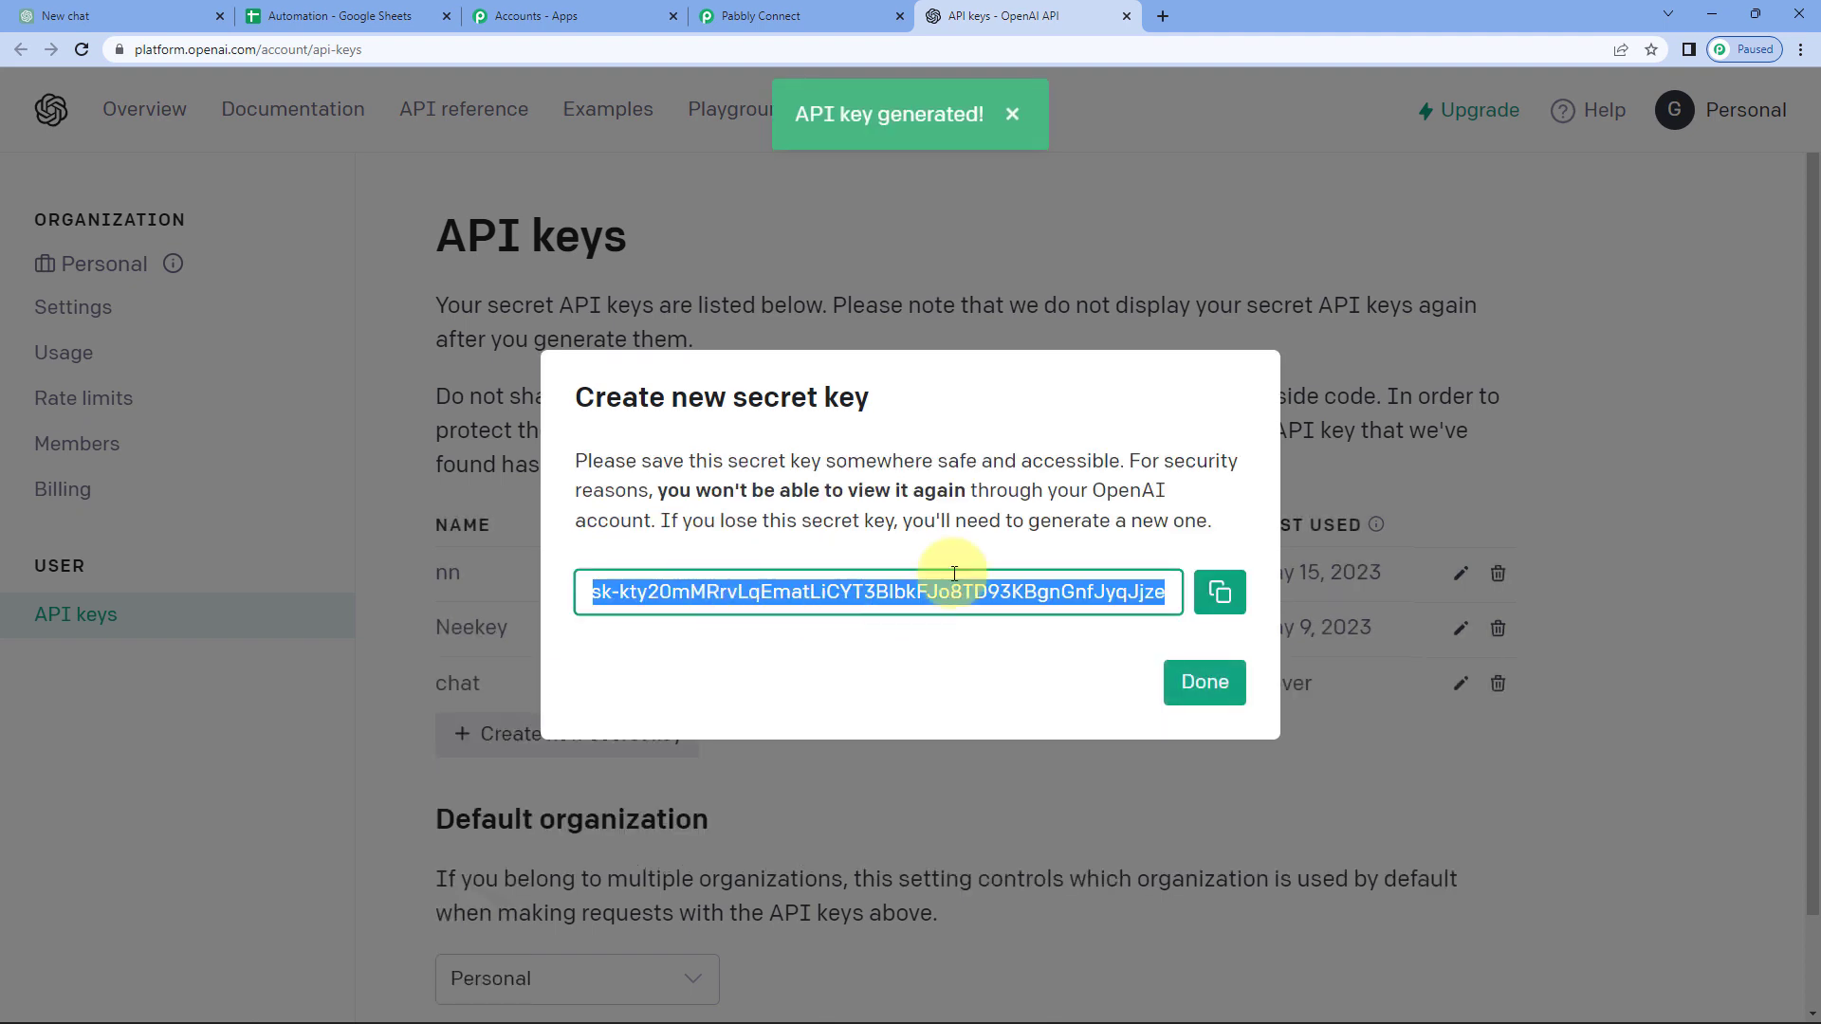
pyautogui.click(1219, 593)
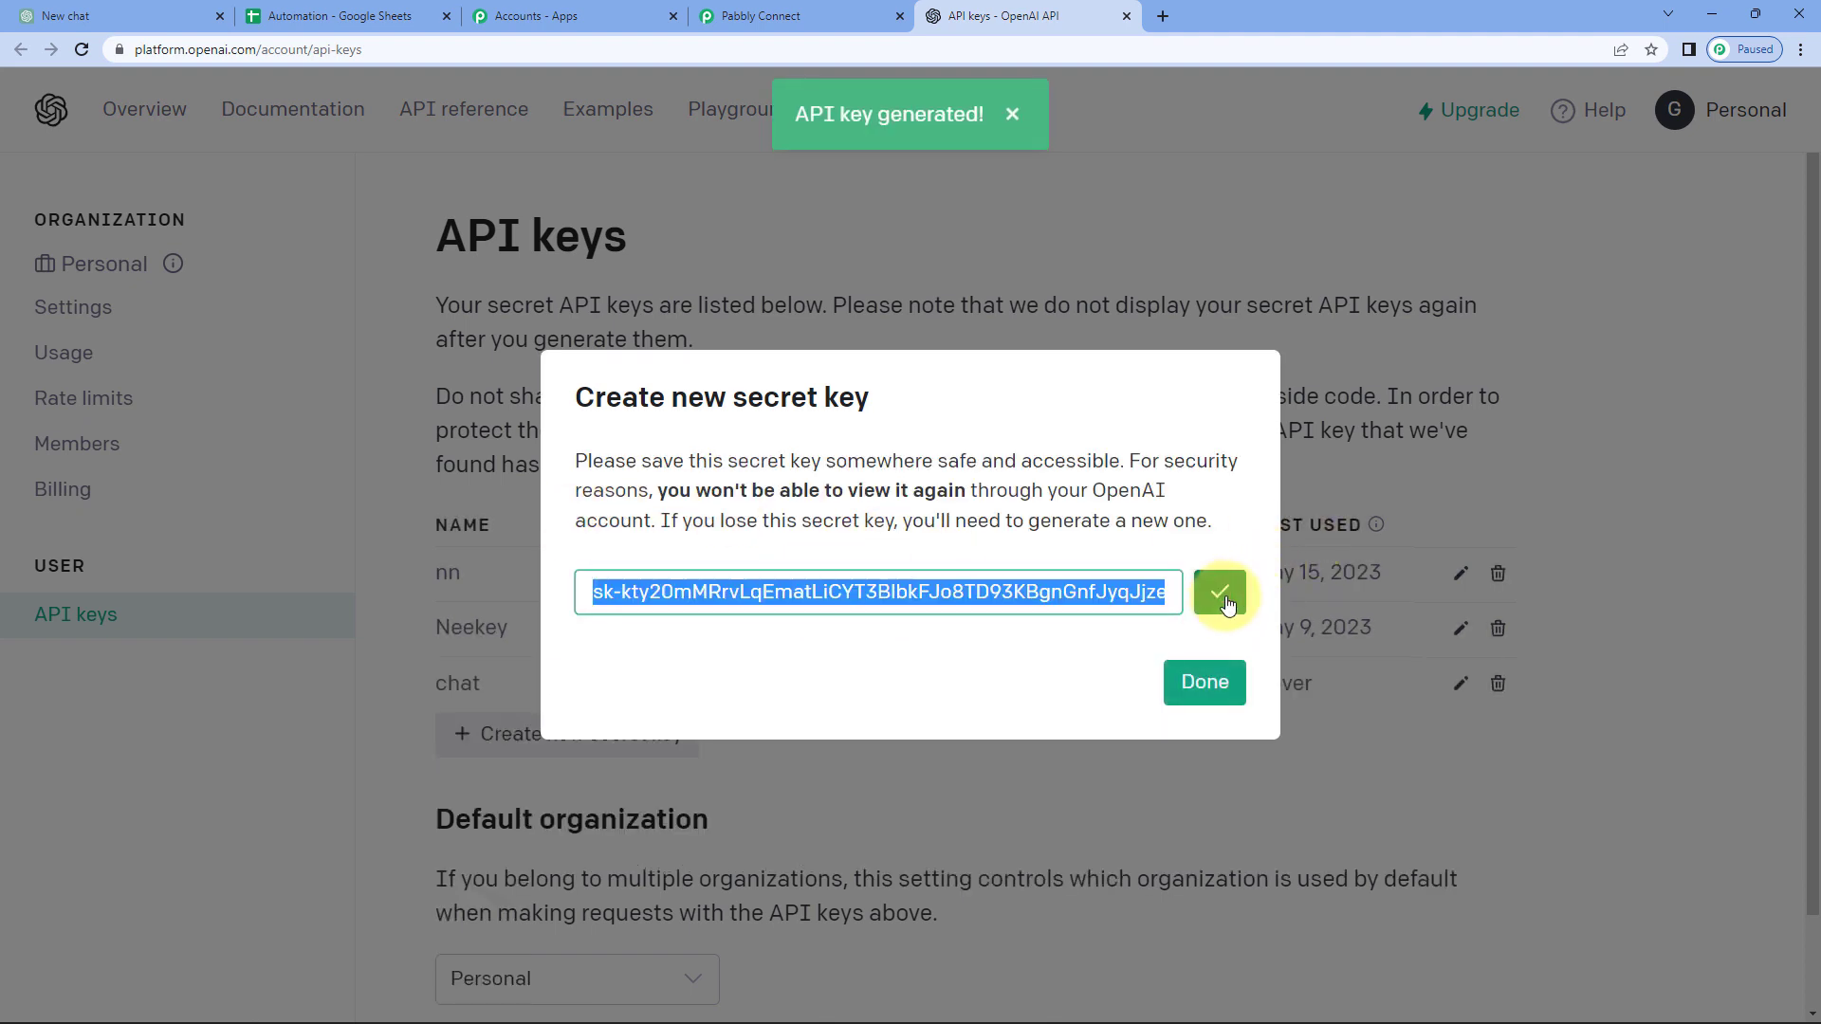
# Return to Pabbly Connect, paste the API key as the new ChatGPT connection's token and save the connection
pyautogui.click(758, 16)
pyautogui.click(950, 637)
pyautogui.hotkey('ctrl', 'v')
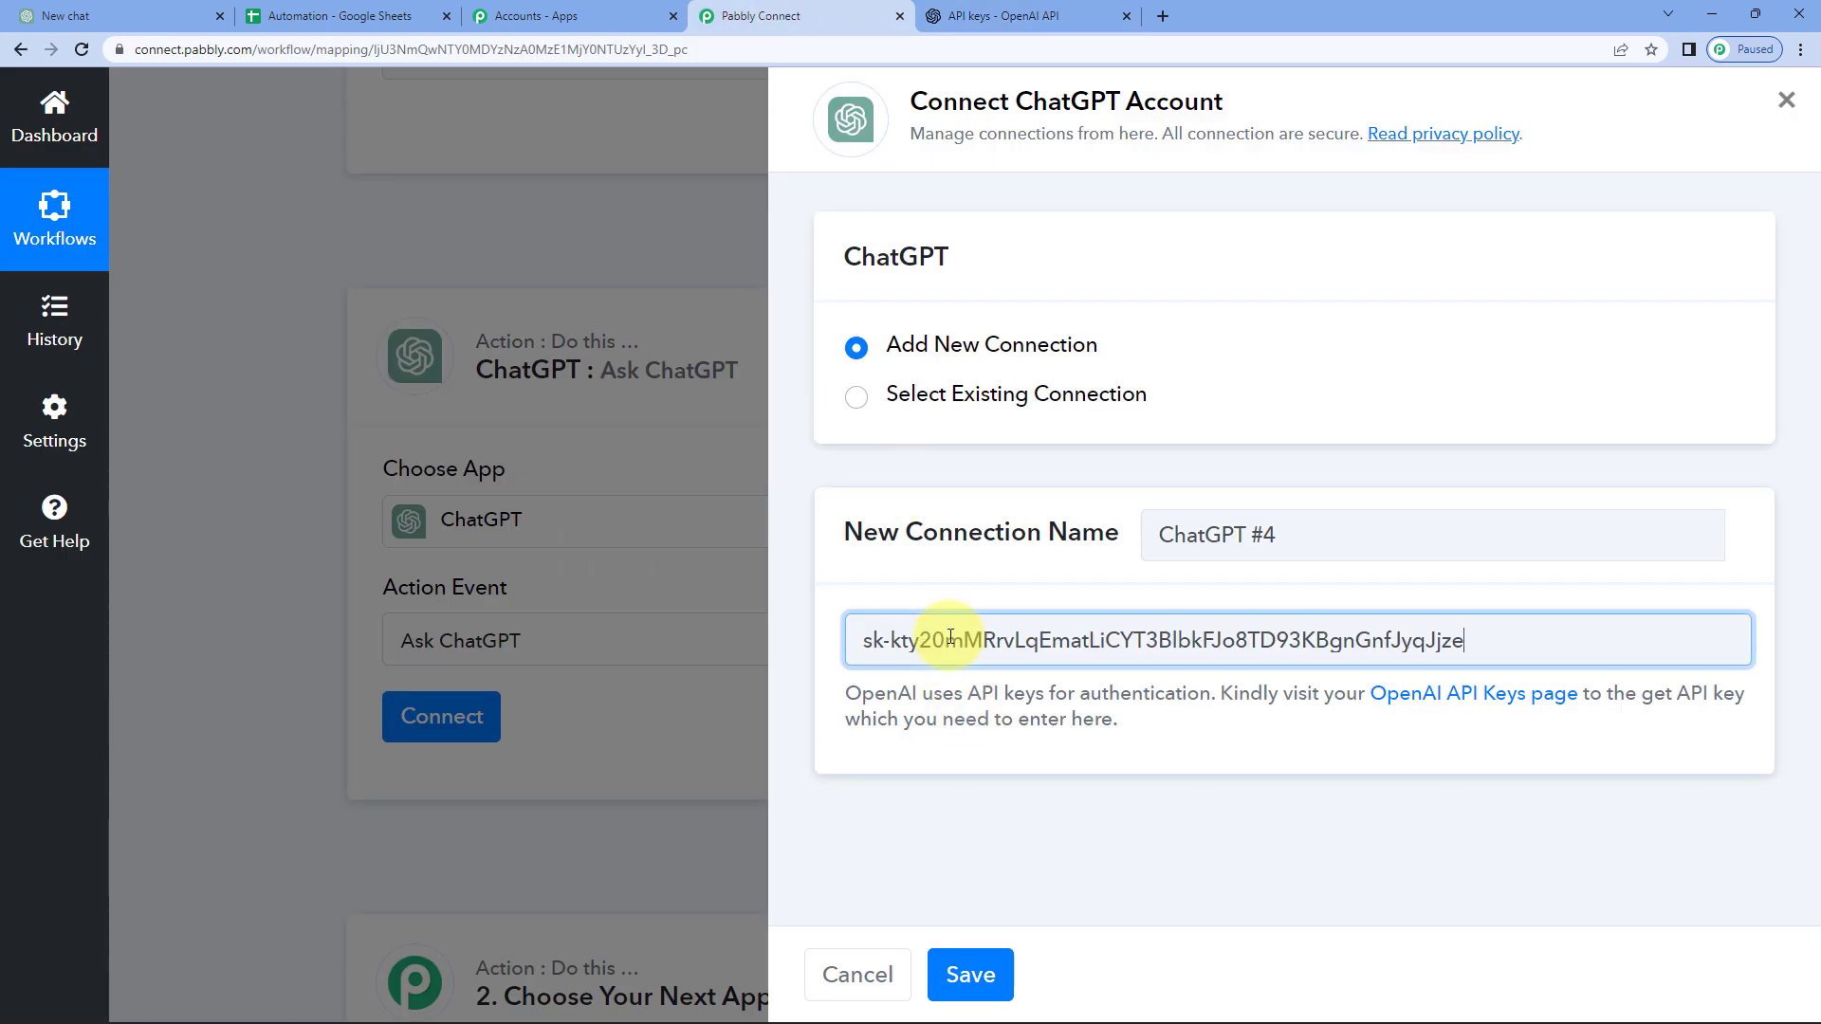
pyautogui.click(968, 974)
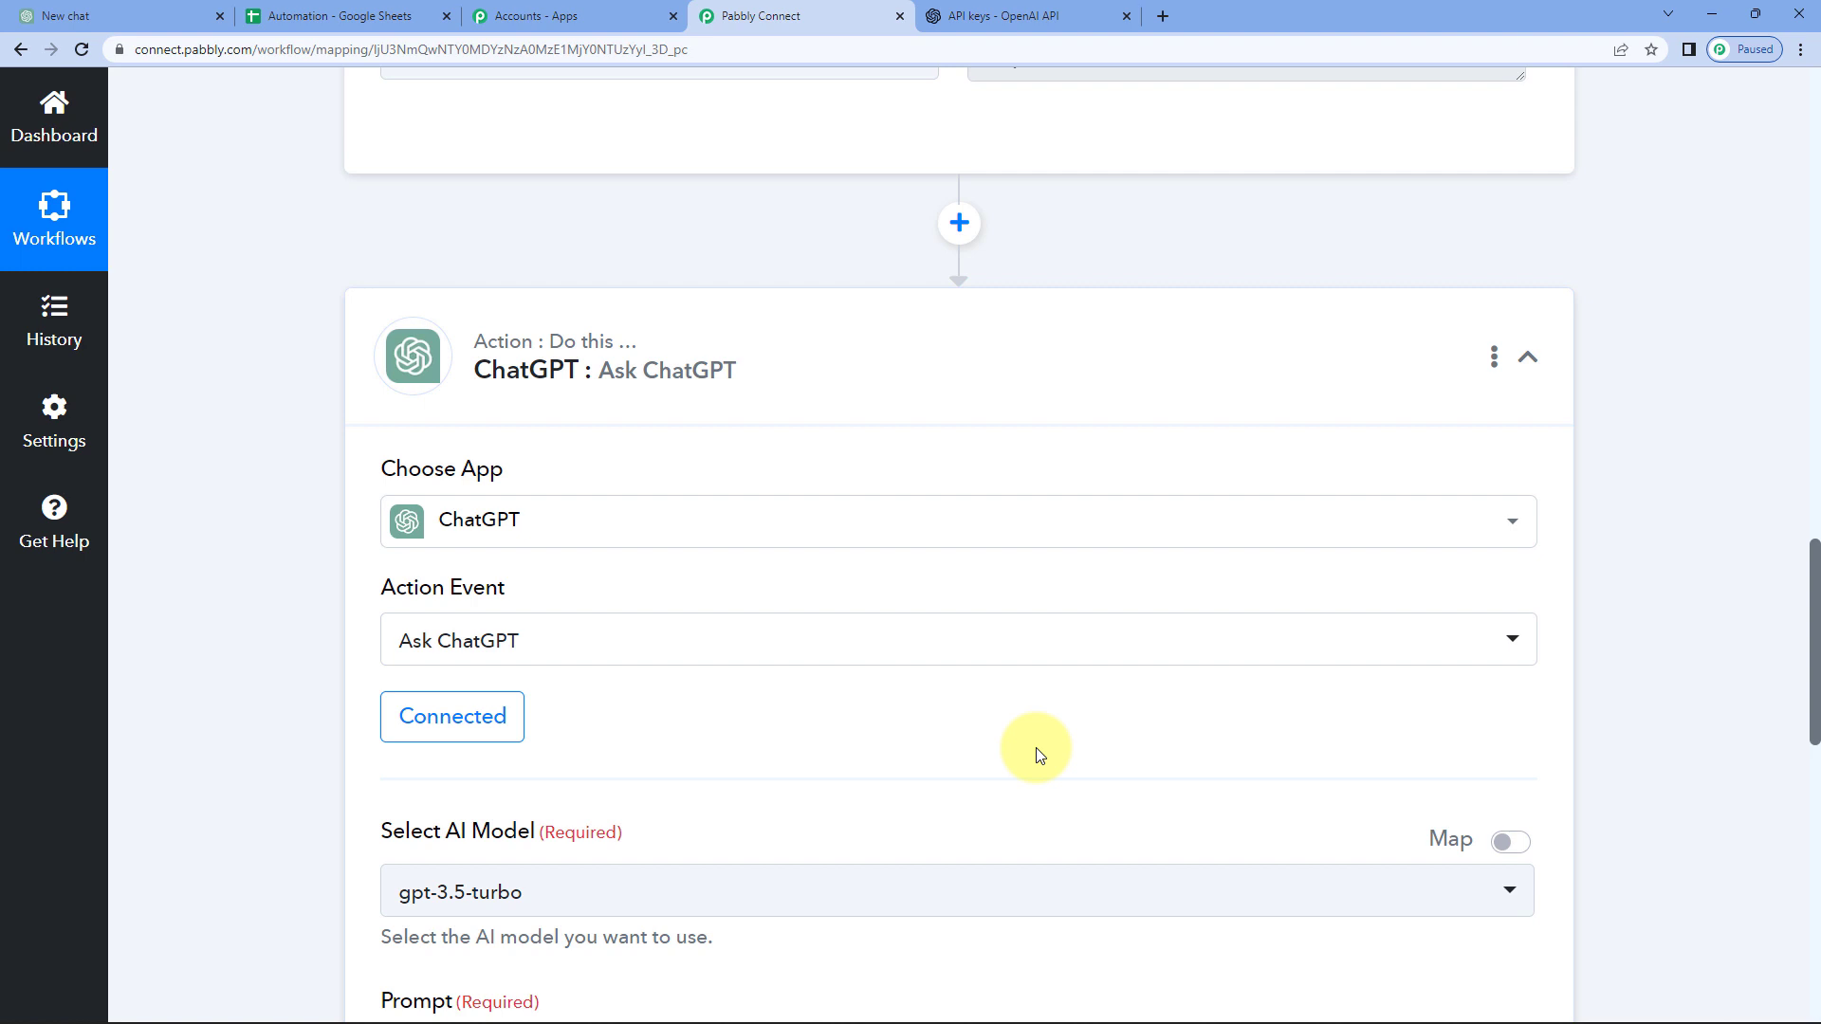
# Set the AI model of the Ask ChatGPT action to gpt-3.5-turbo-0301
pyautogui.scroll(-3, 682, 711)
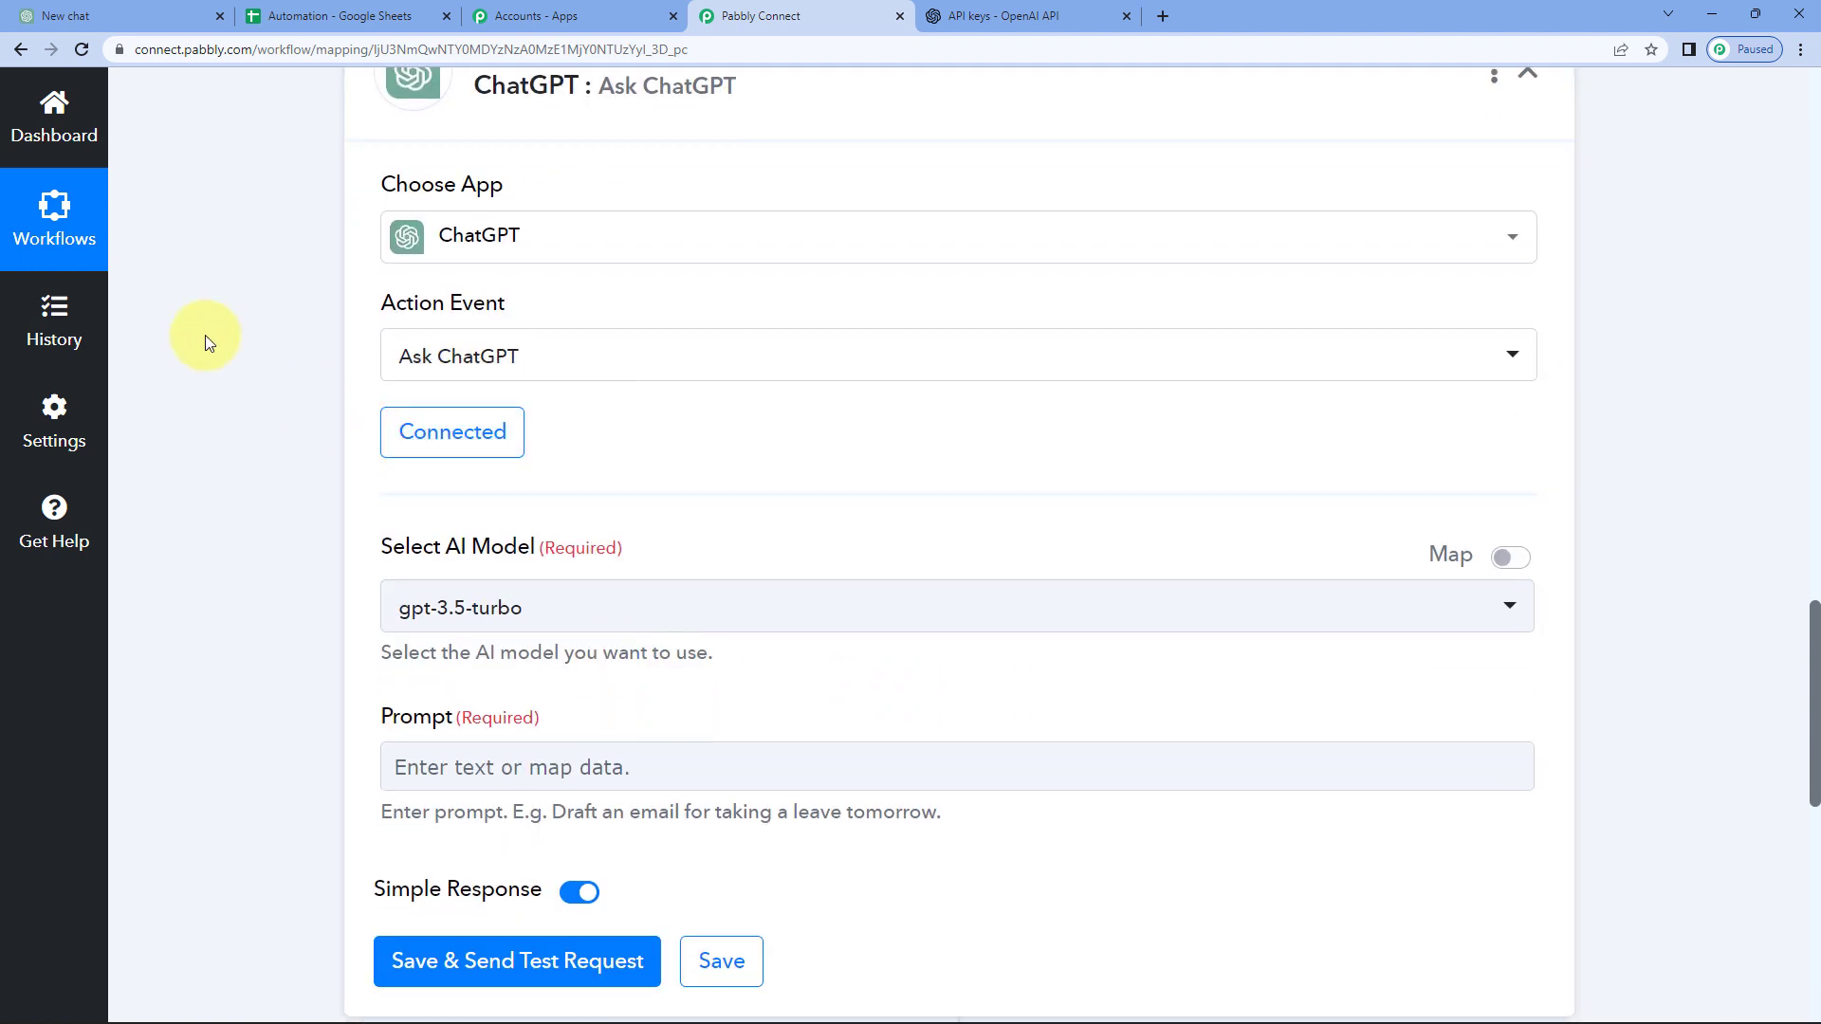
pyautogui.scroll(-1, 199, 340)
pyautogui.click(489, 513)
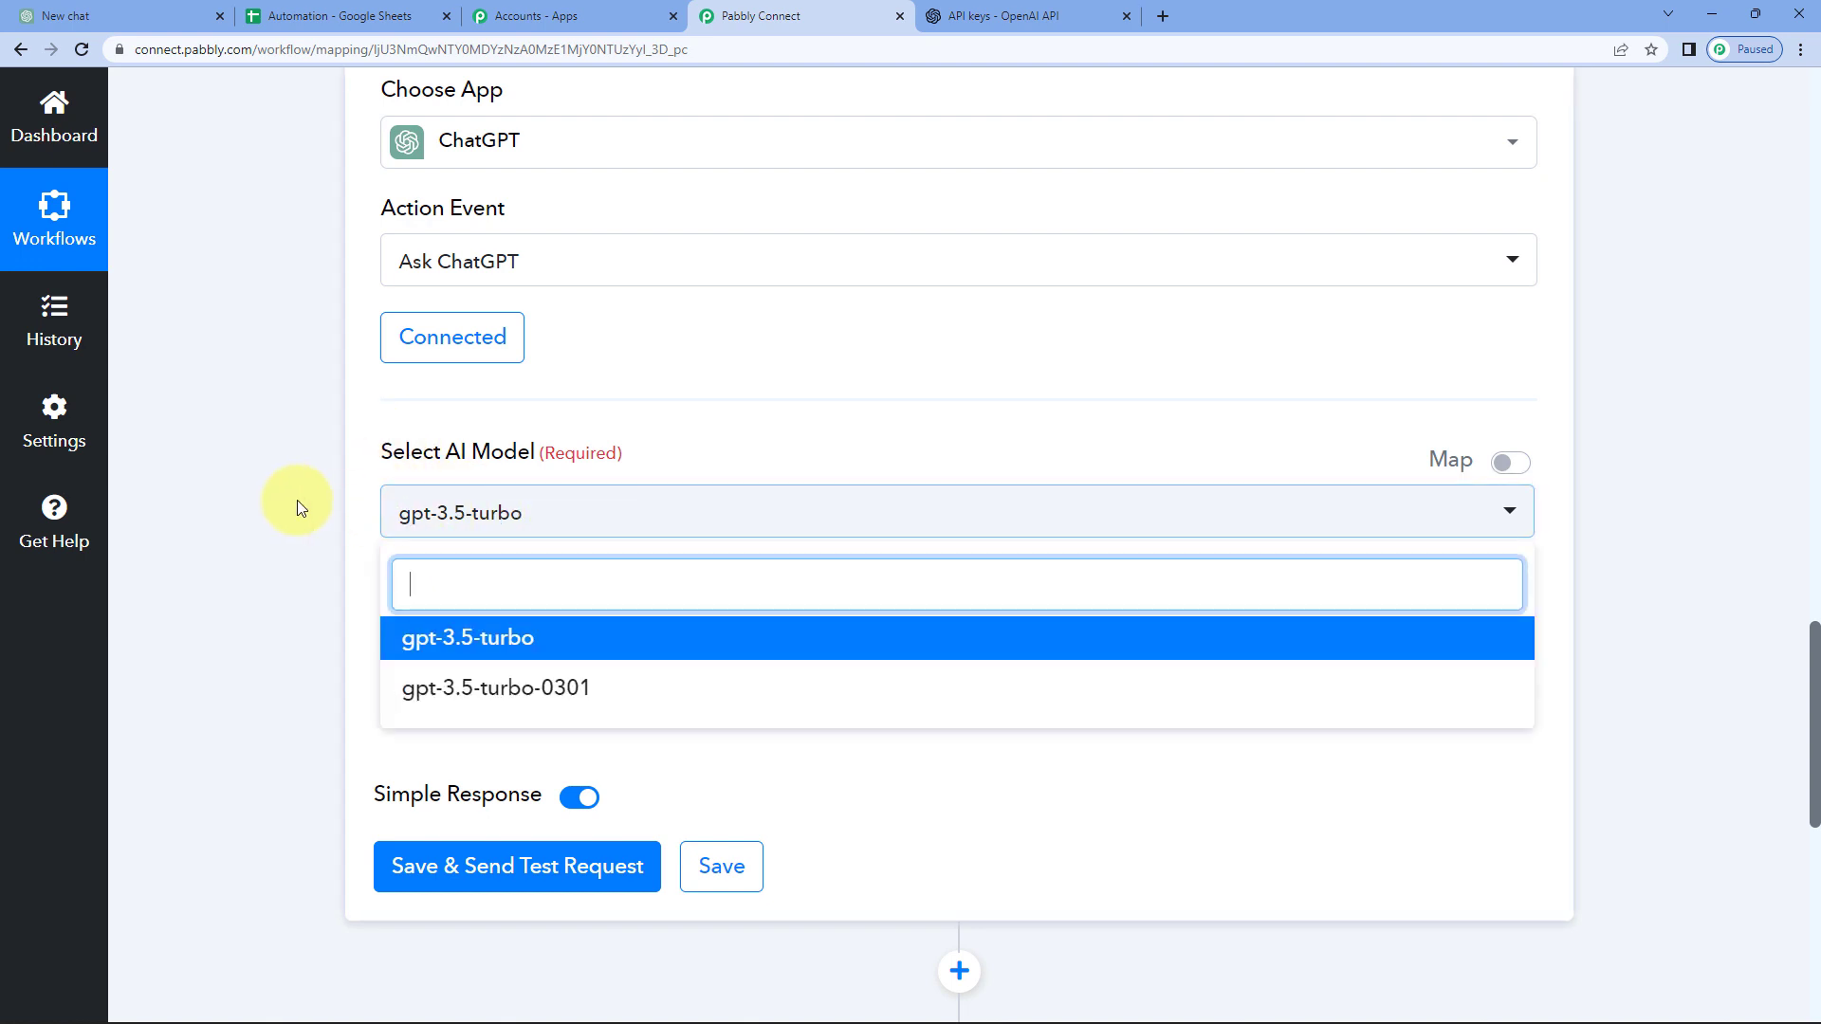
pyautogui.scroll(-1, 280, 508)
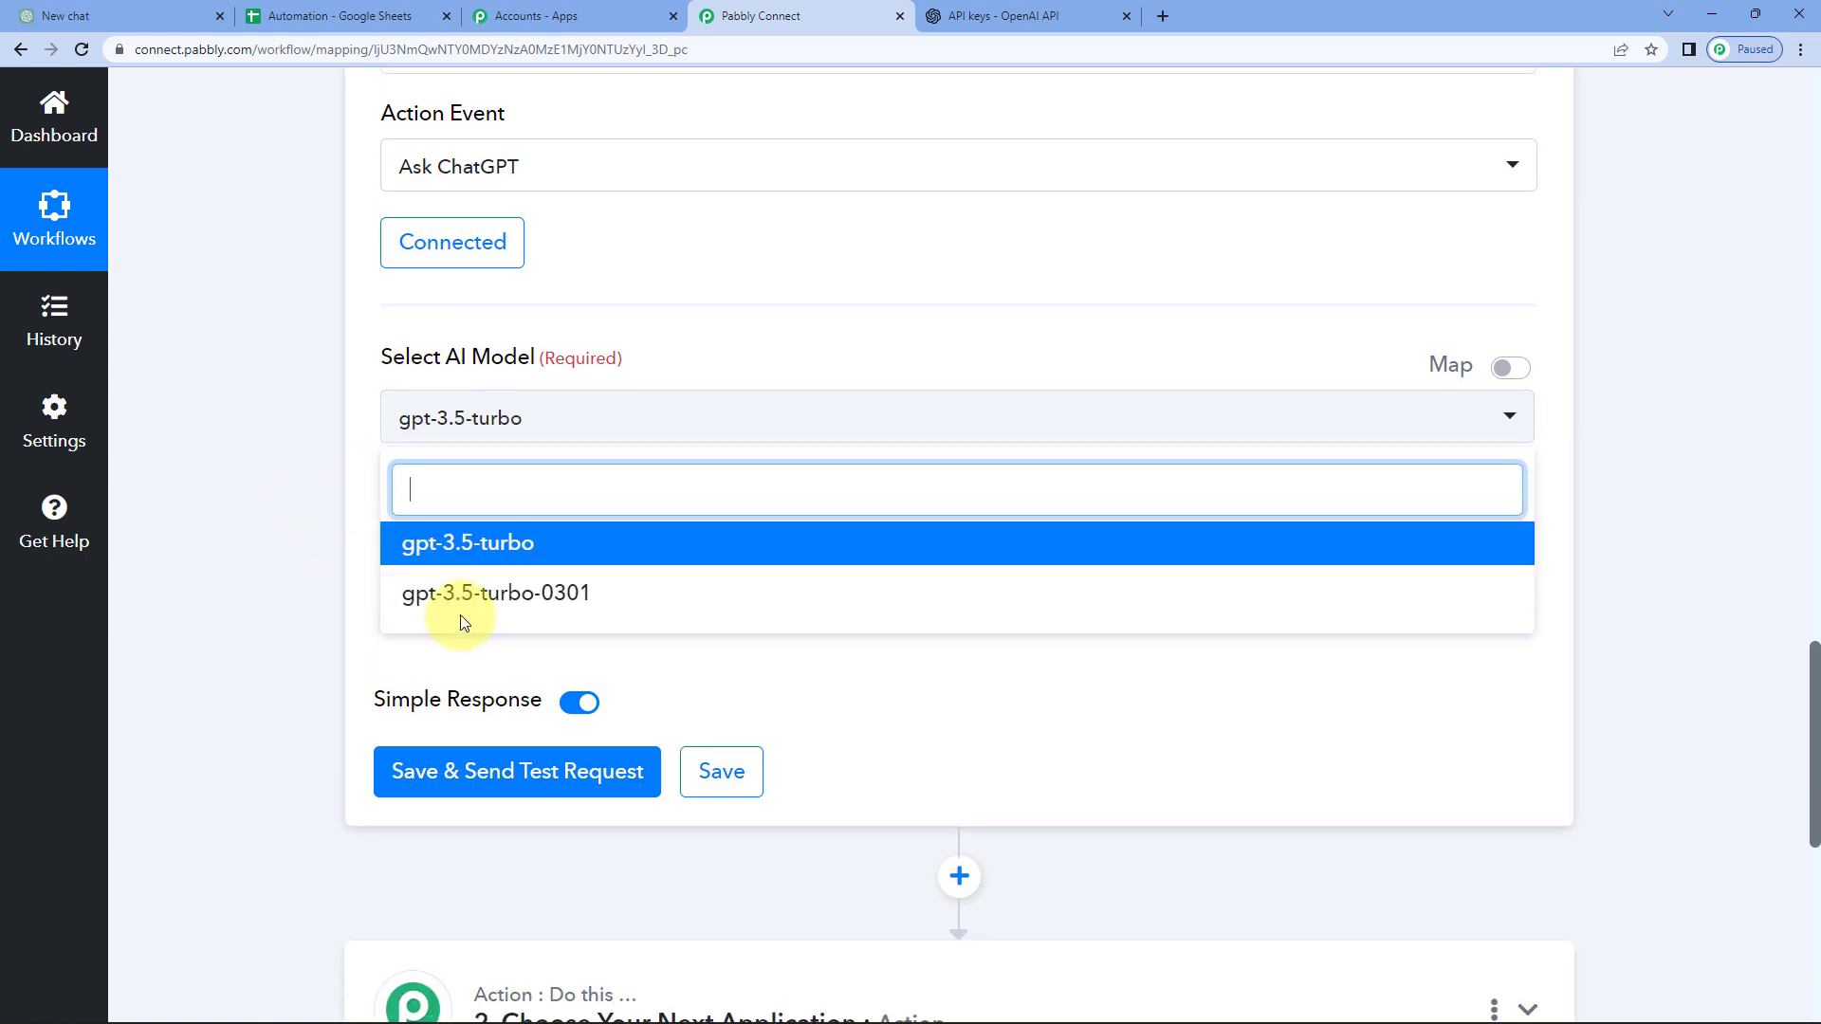
pyautogui.click(569, 612)
pyautogui.click(692, 426)
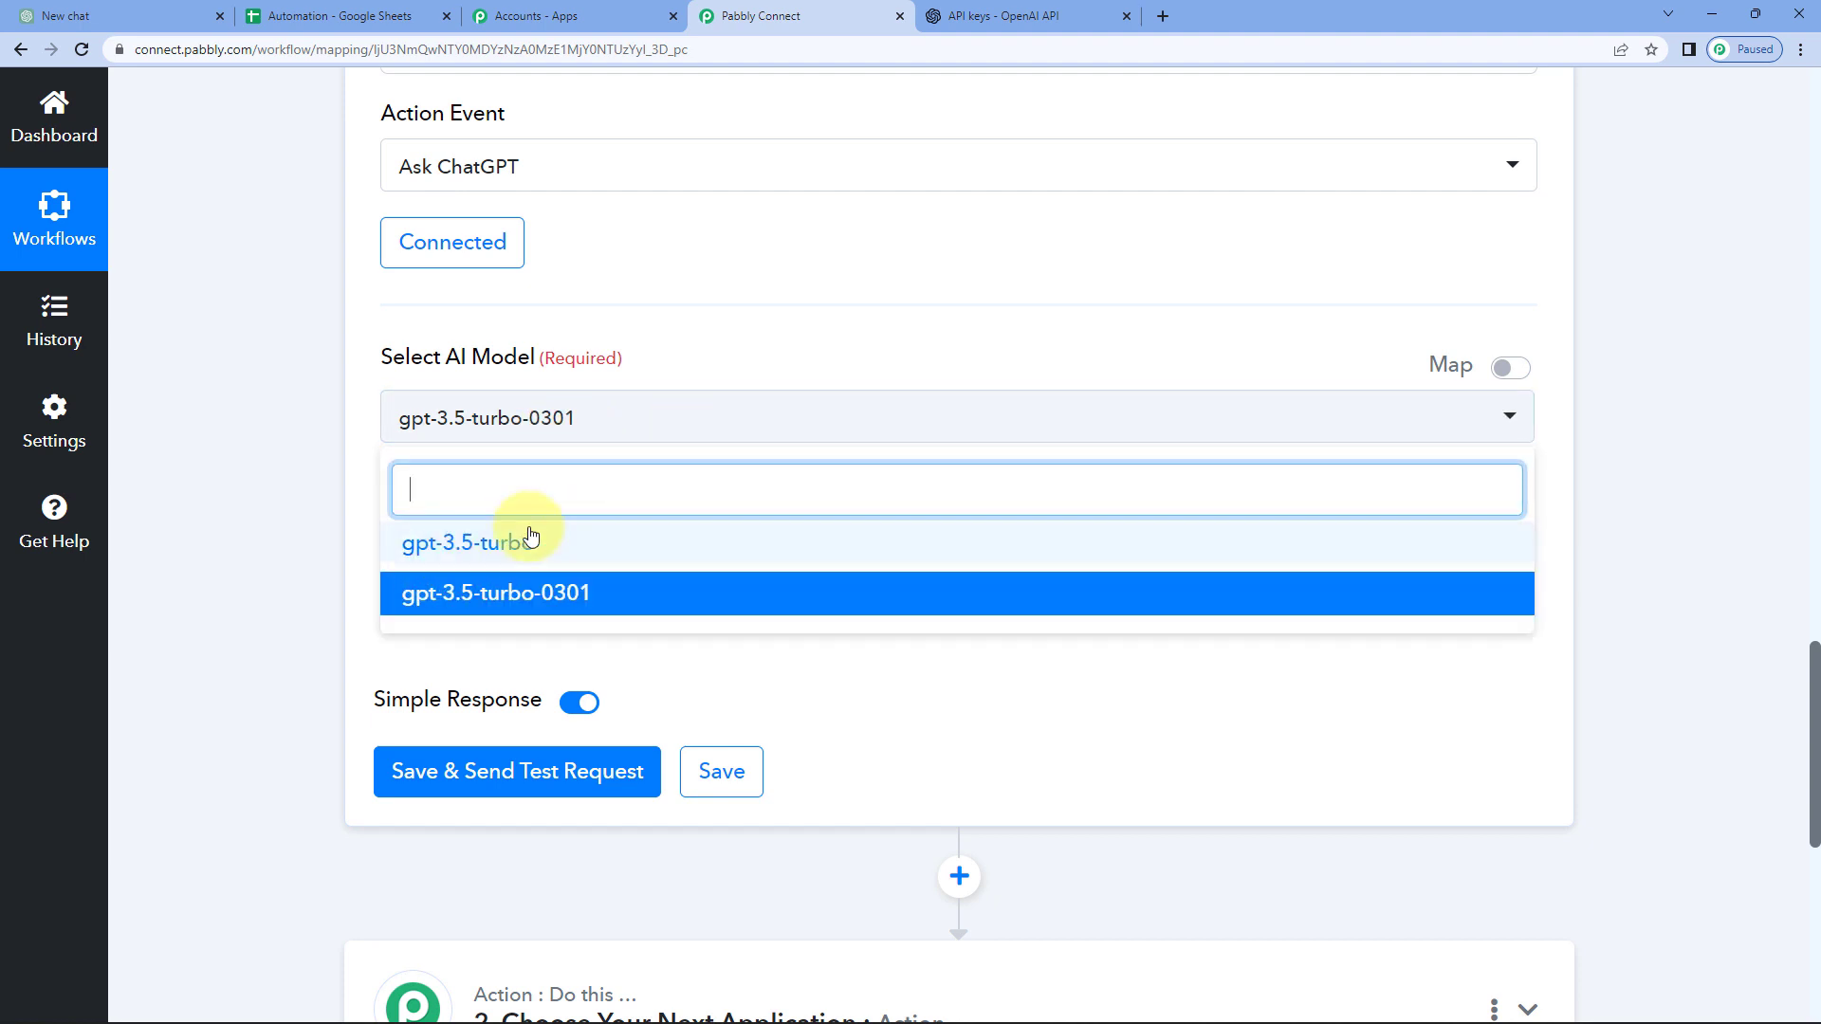
pyautogui.click(310, 406)
pyautogui.scroll(-3, 303, 401)
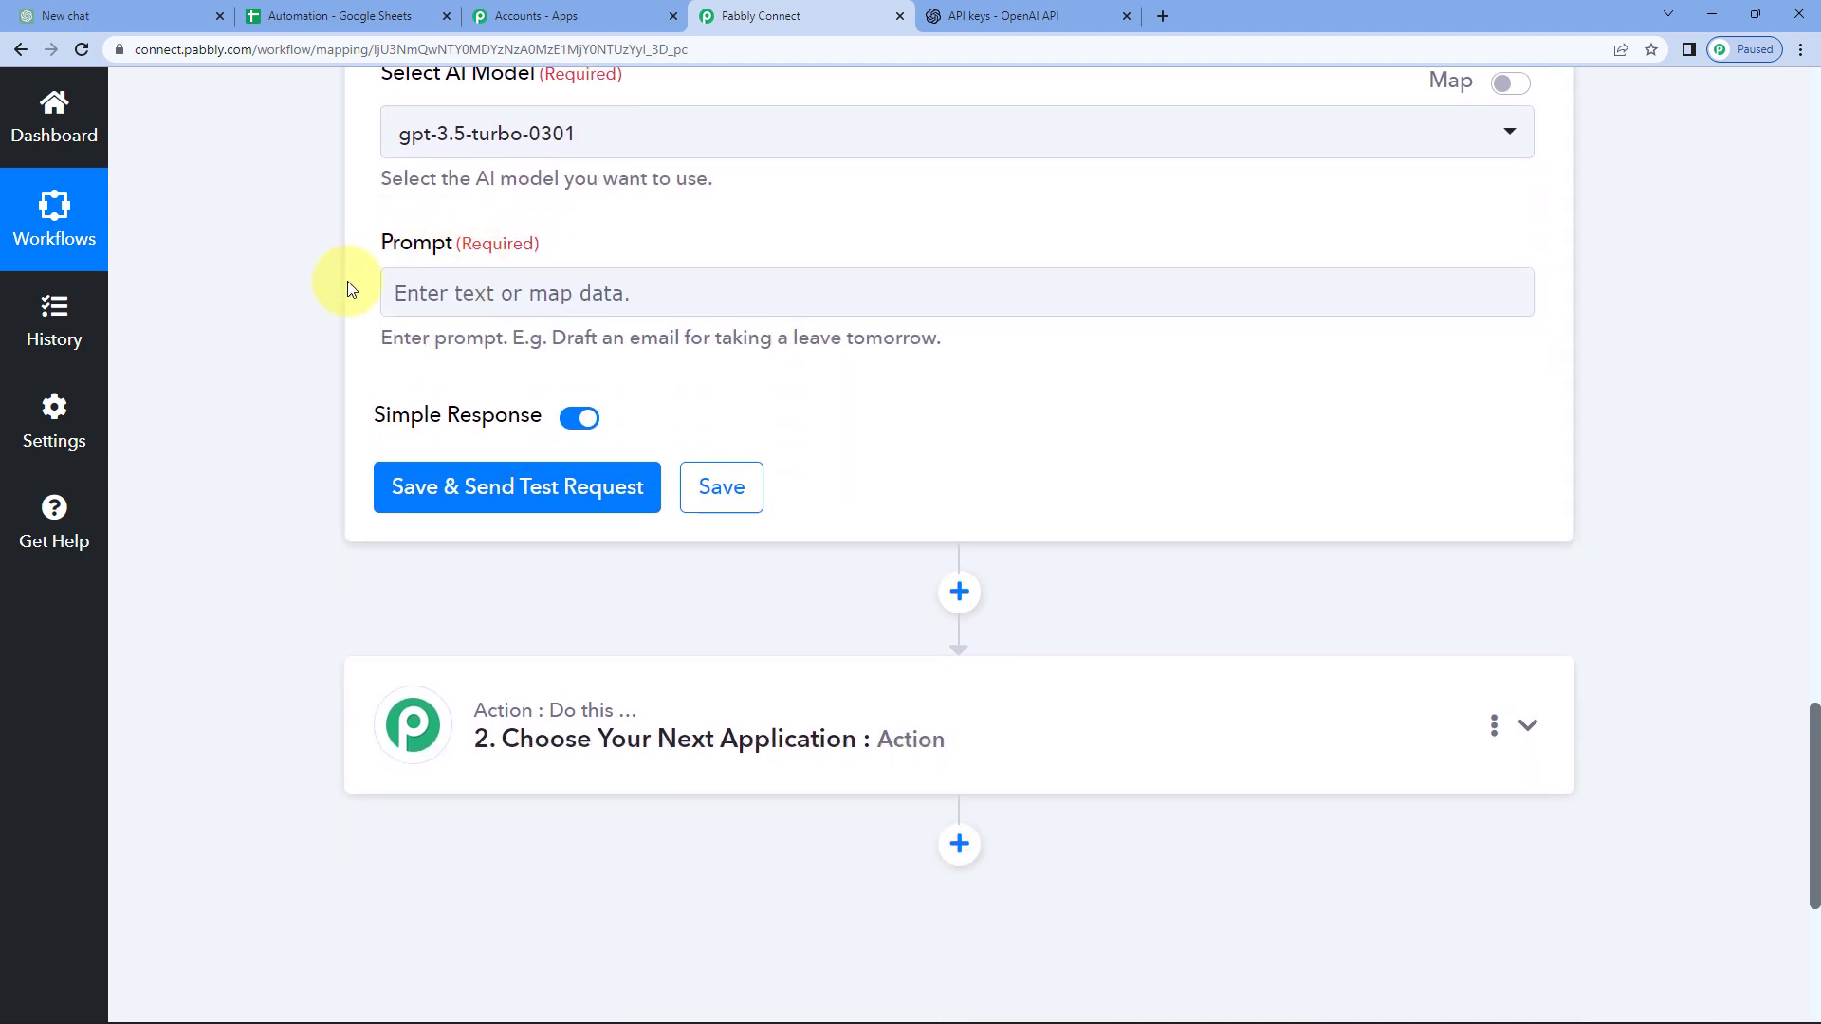
# Enter "Write an artivle on" as the ChatGPT prompt and review the Article Title value in the trigger response
pyautogui.click(453, 302)
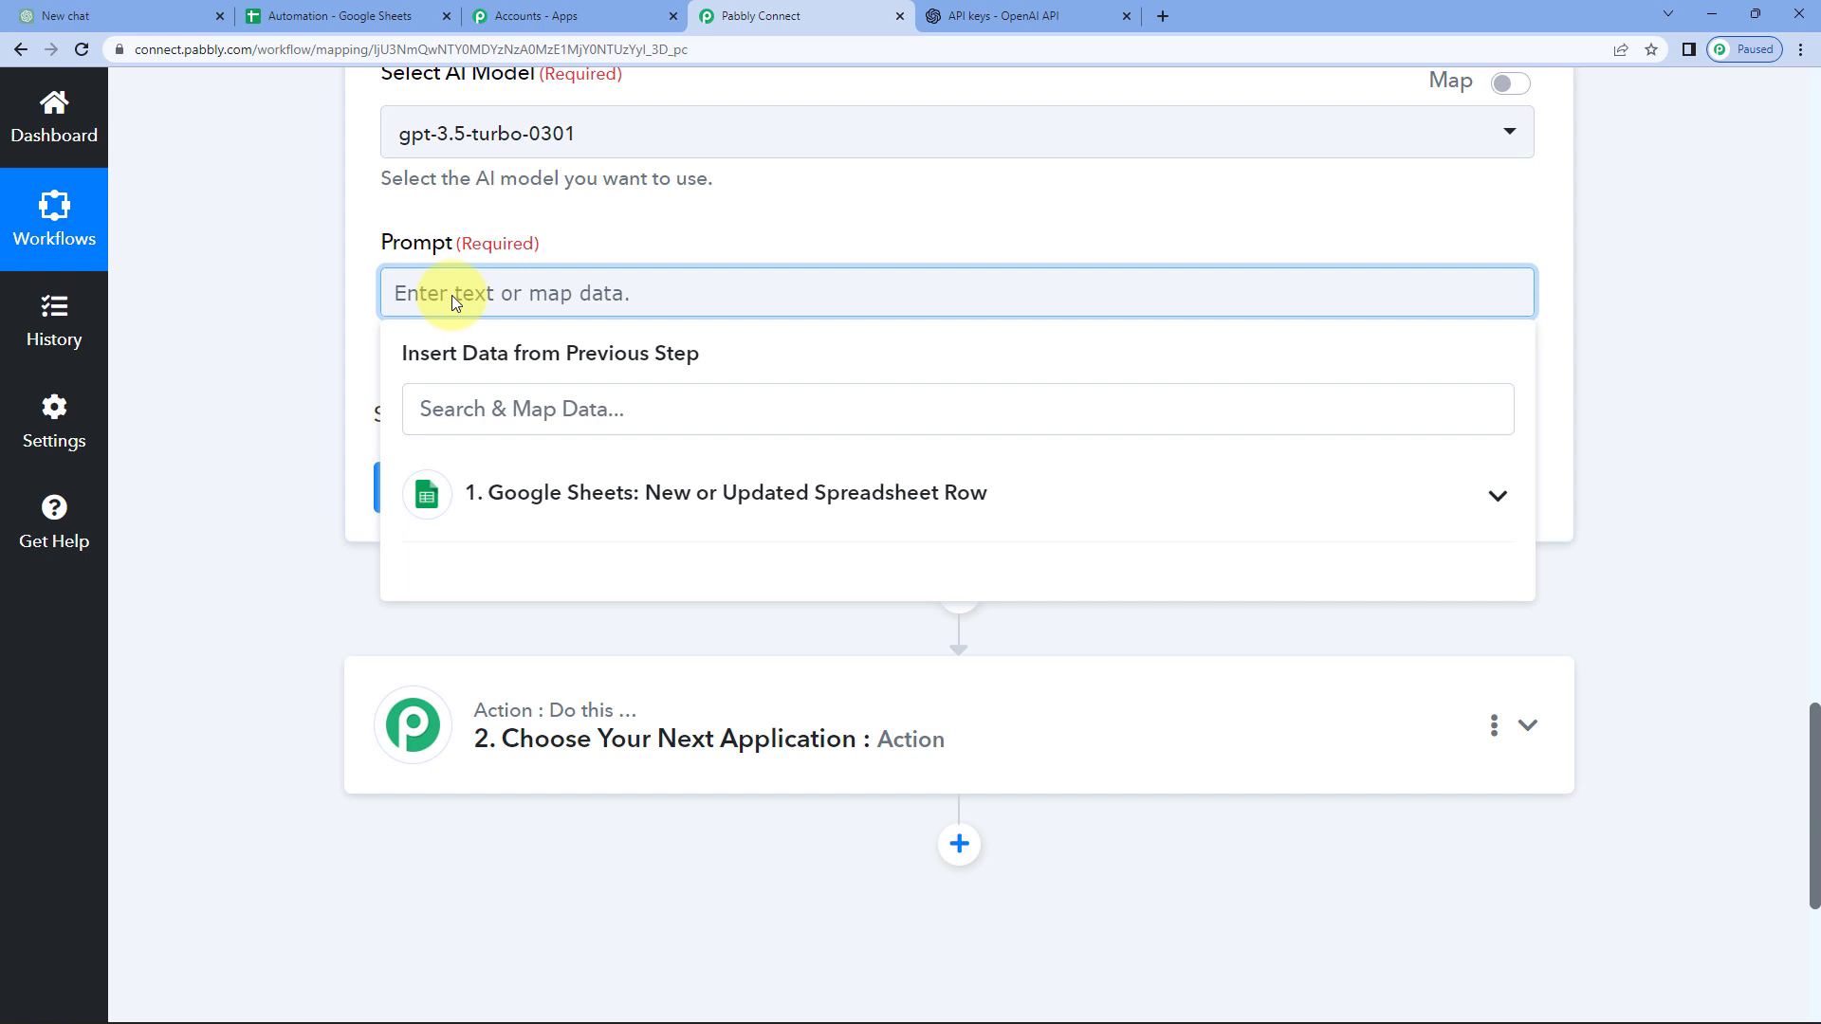
pyautogui.write('Write an artivle on')
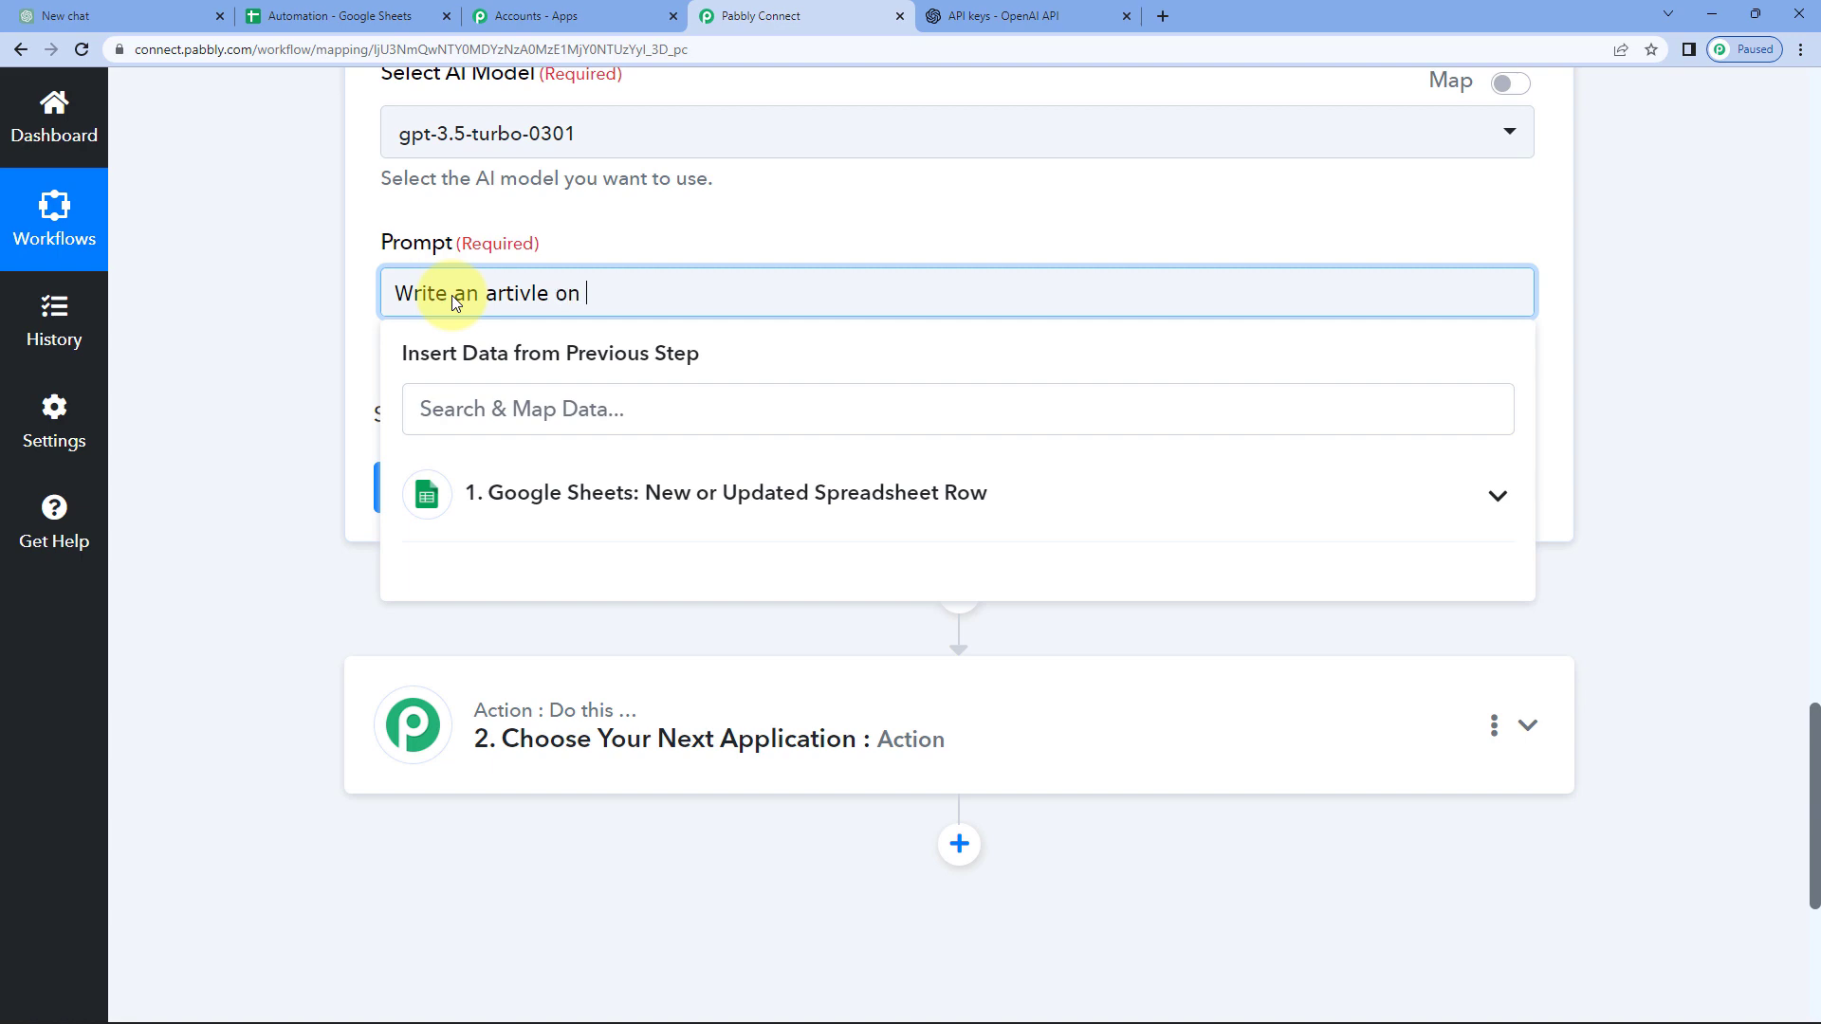
pyautogui.scroll(10, 227, 340)
pyautogui.tripleClick(994, 457)
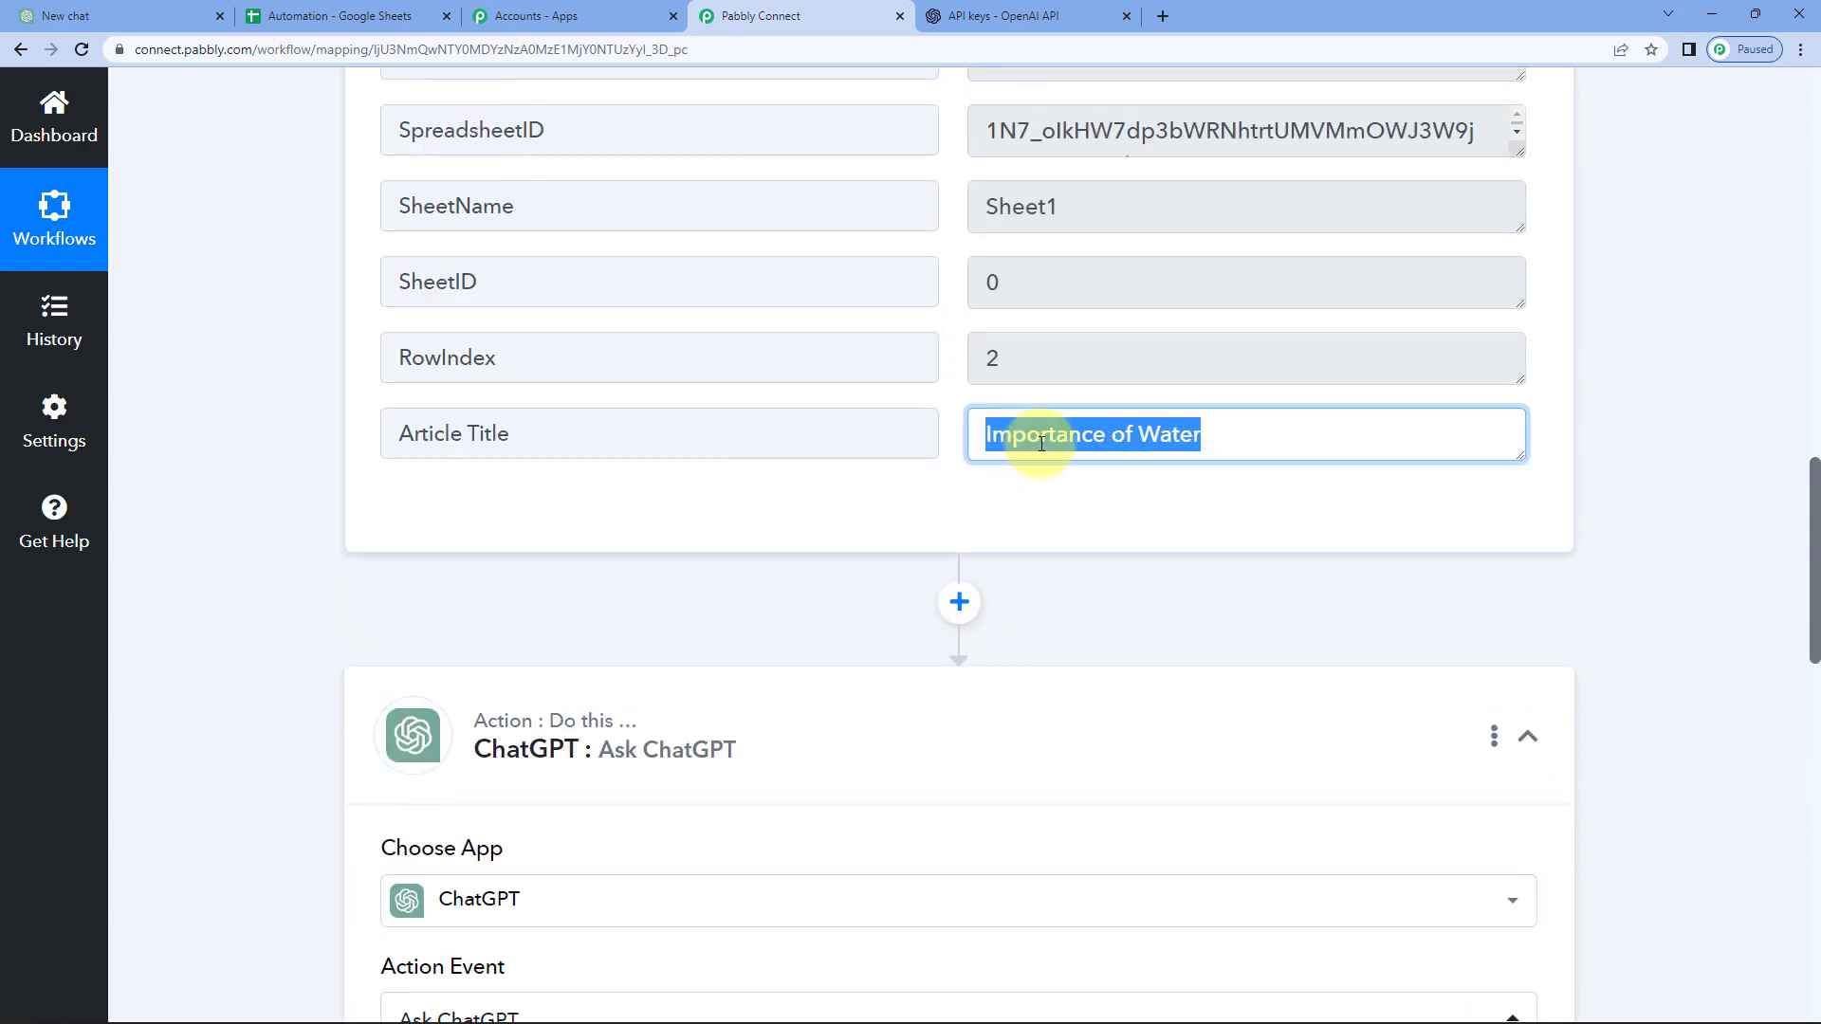
pyautogui.click(1274, 452)
pyautogui.scroll(-12, 980, 480)
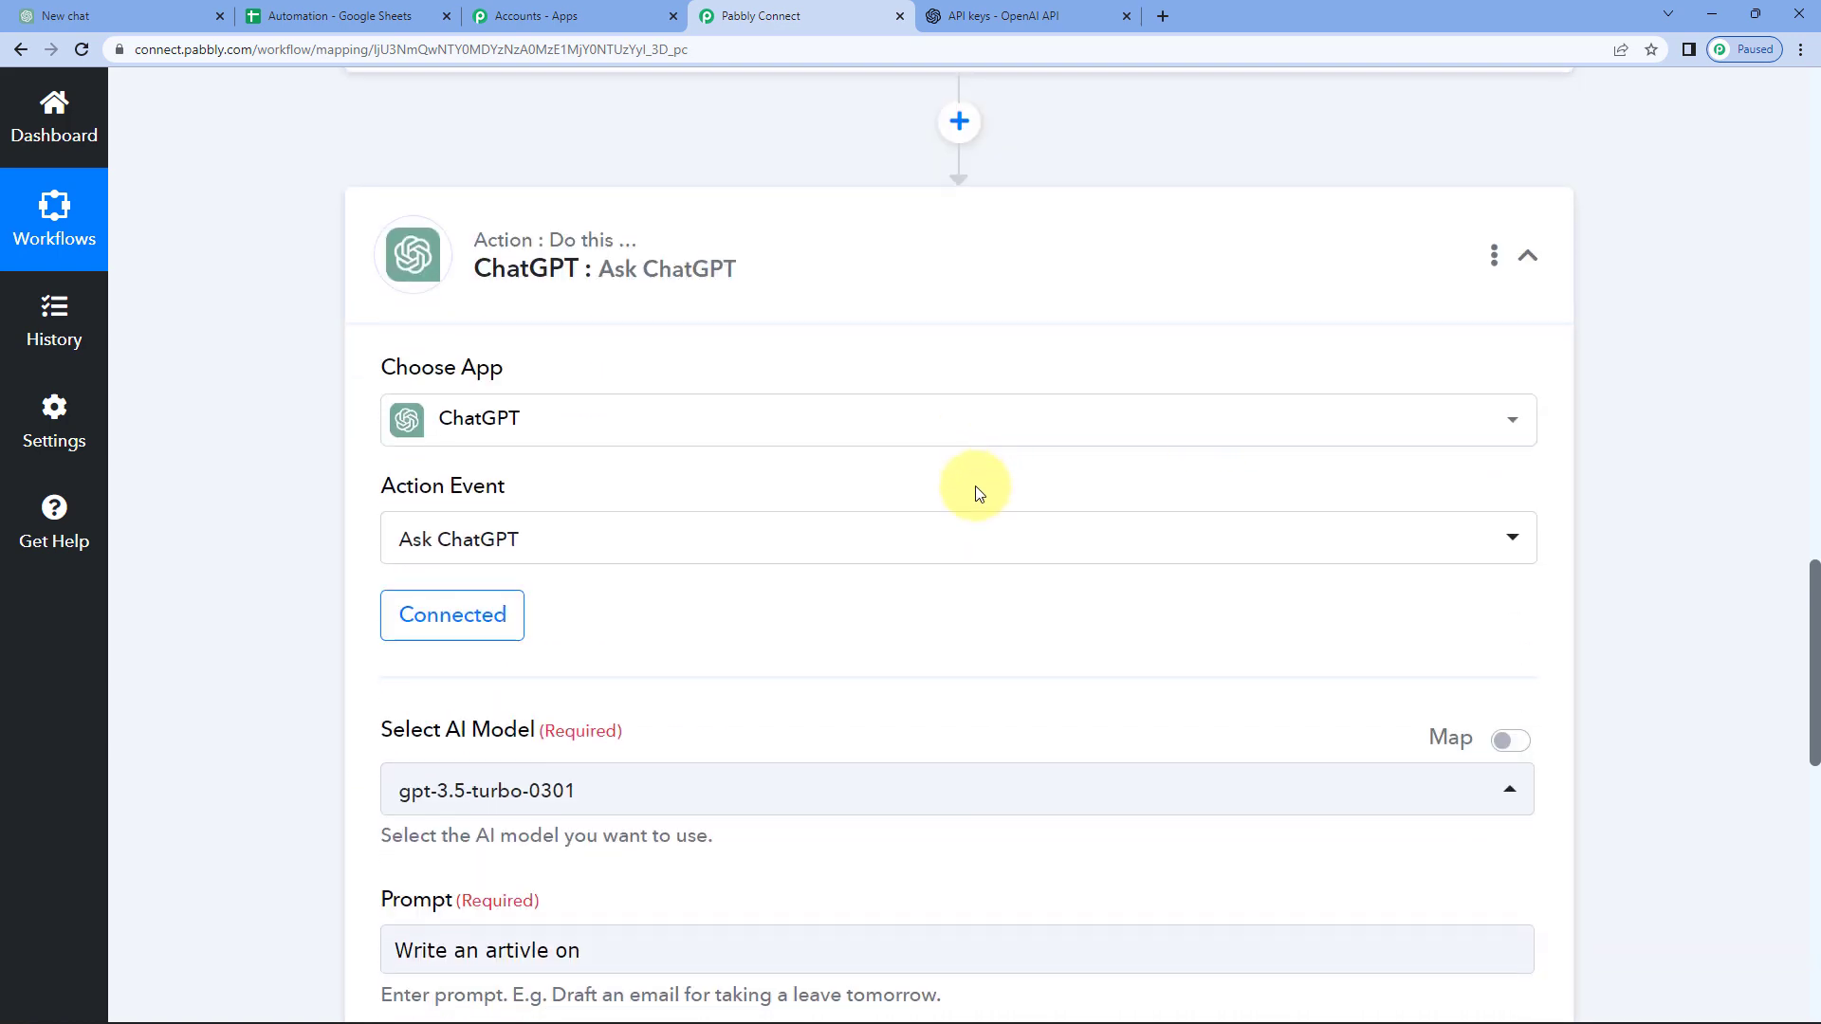
# Map the Article Title from the Google Sheets trigger onto the end of the ChatGPT prompt
pyautogui.click(649, 387)
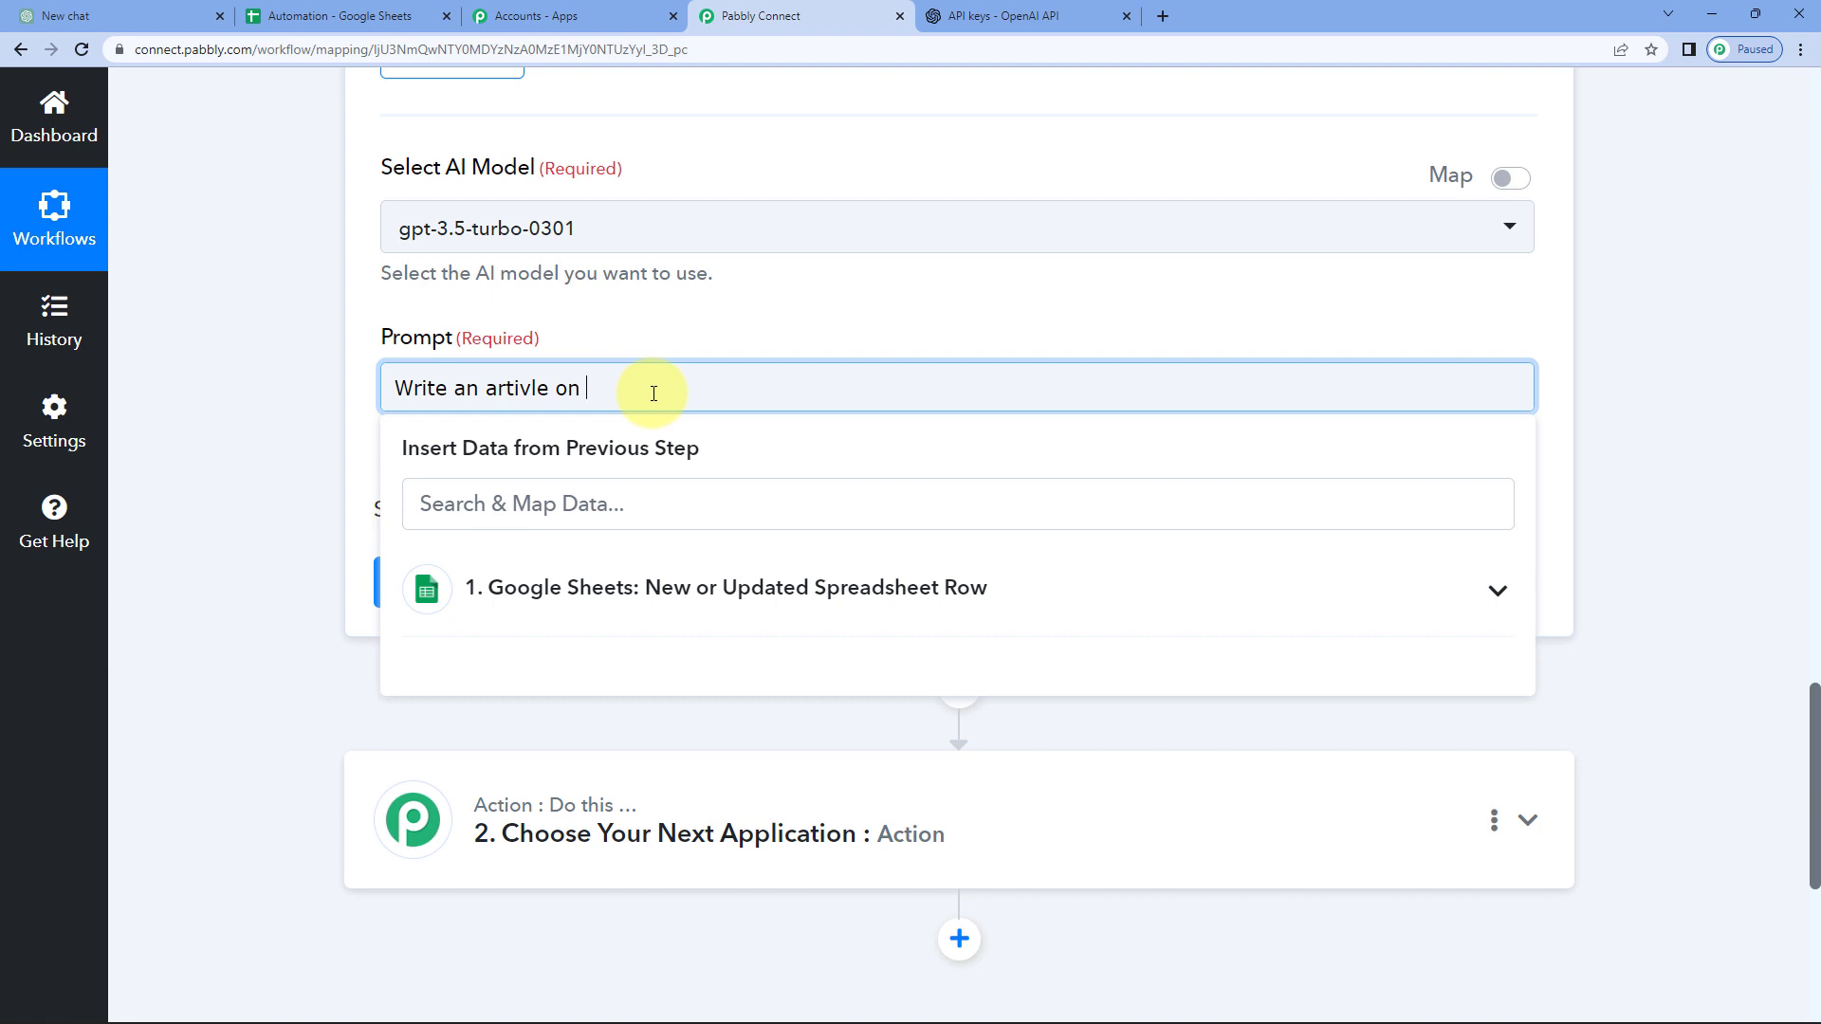
pyautogui.click(608, 608)
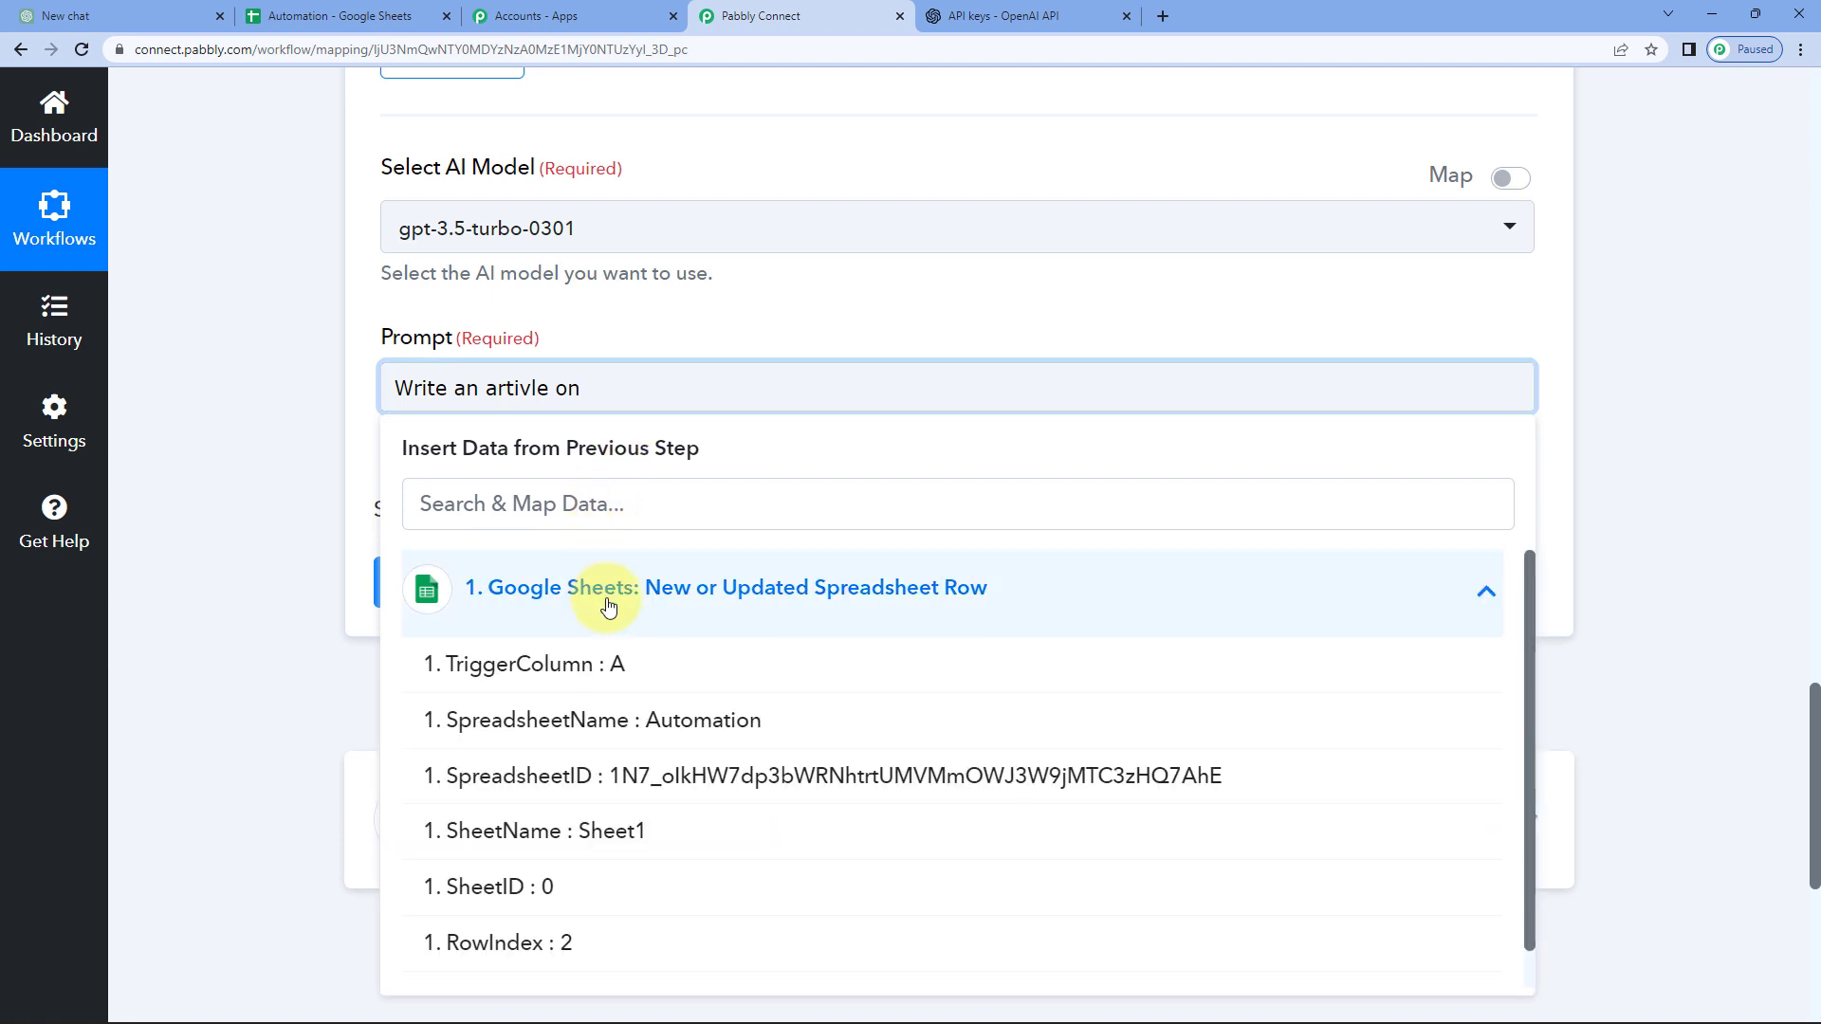
pyautogui.scroll(-3, 593, 669)
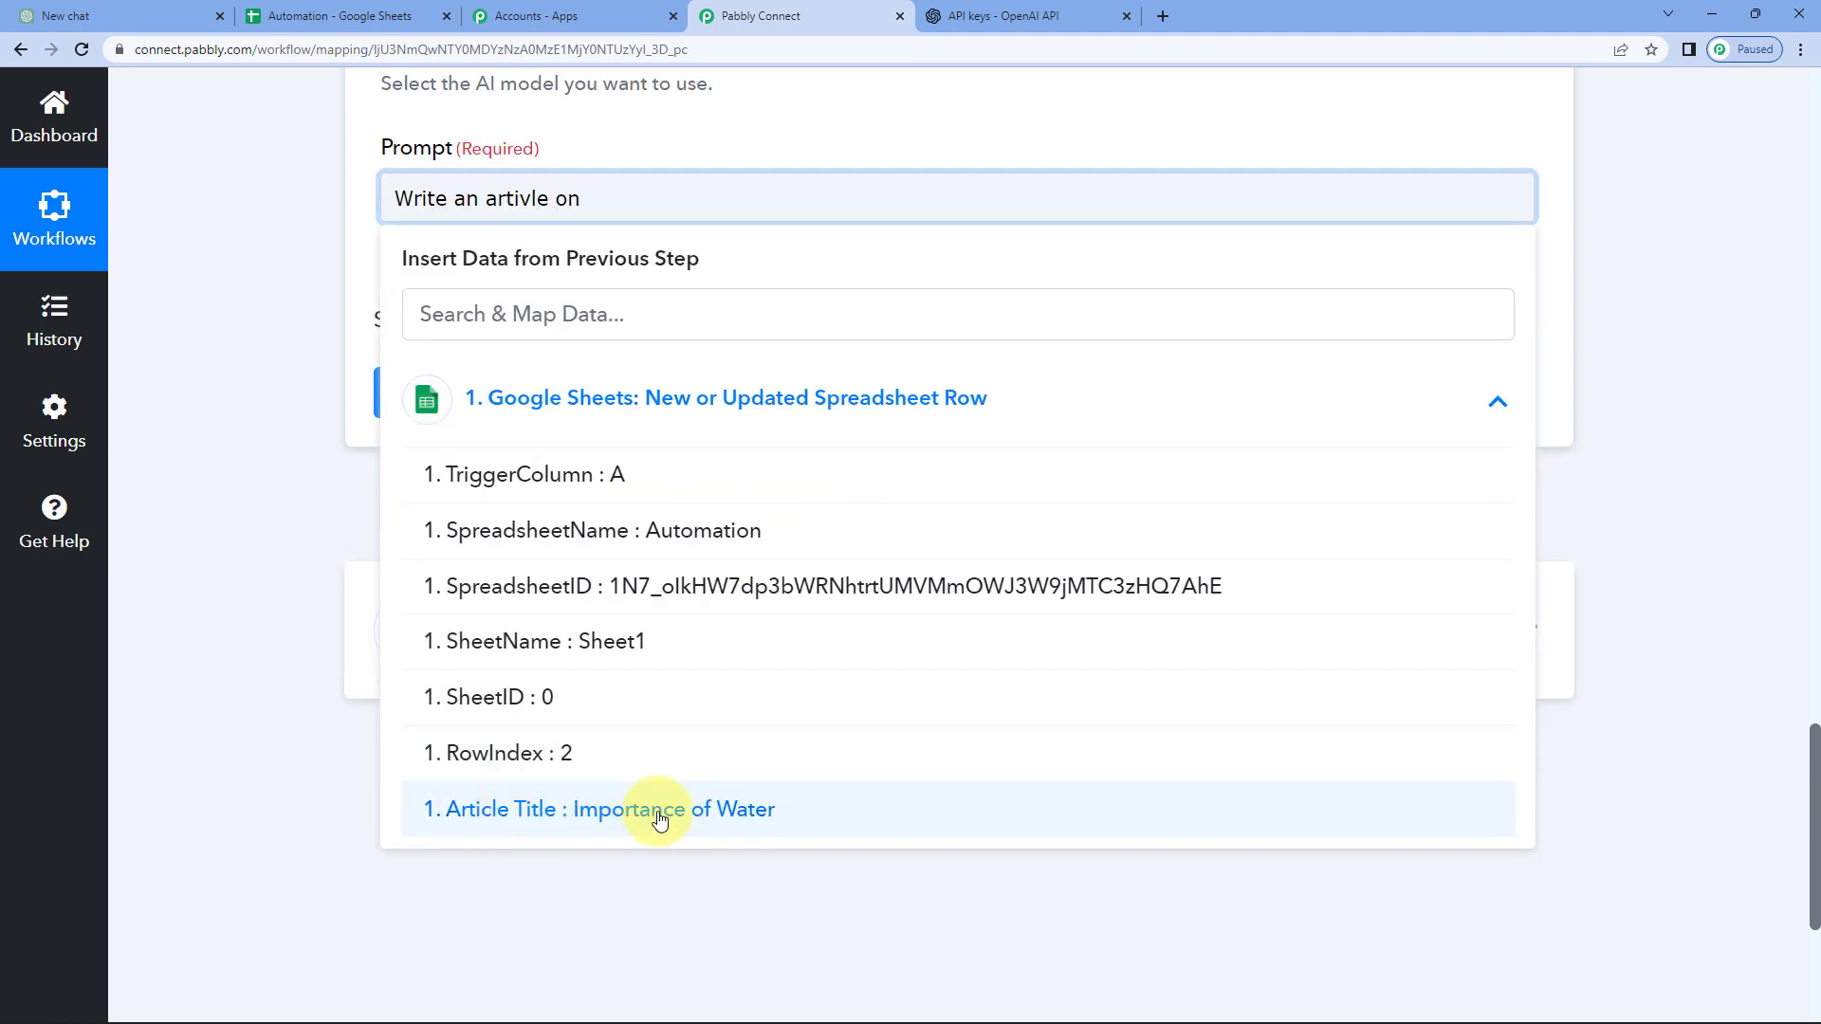
pyautogui.click(658, 825)
pyautogui.click(272, 265)
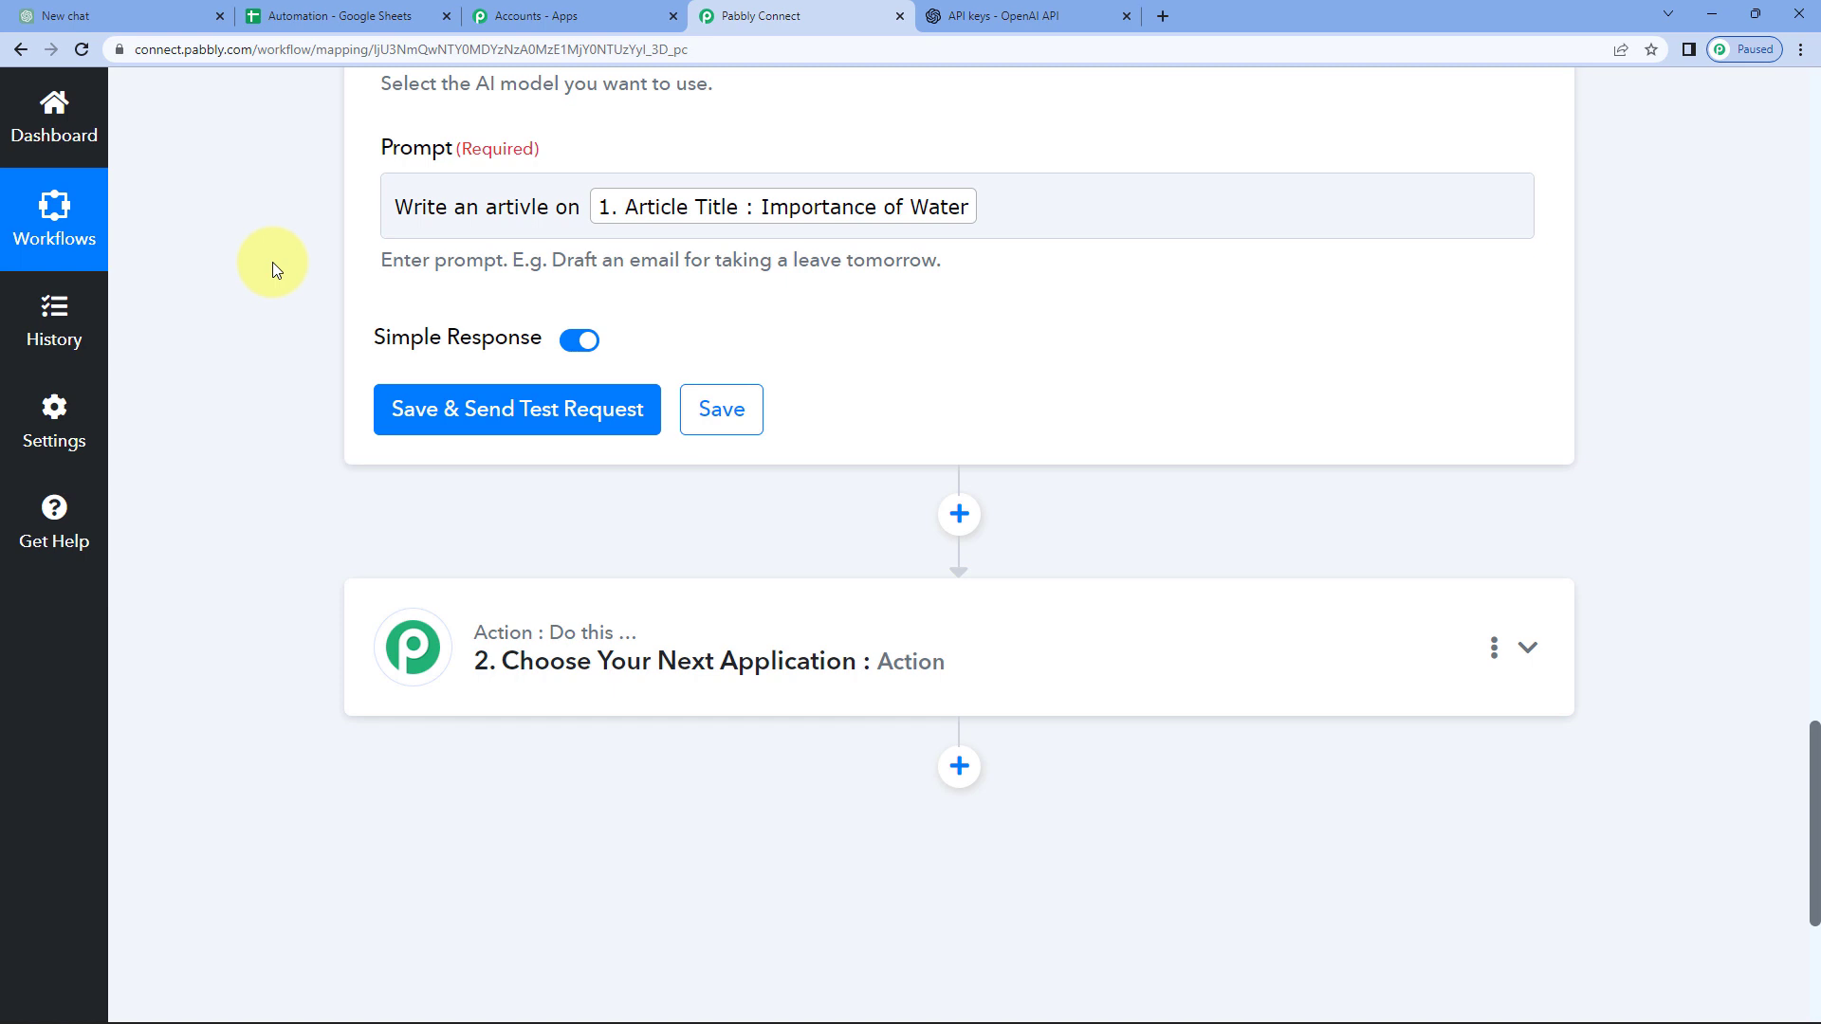
# Compare the mapped Article Title in the prompt with the spreadsheet, returning to the Pabbly Connect workflow
pyautogui.click(1041, 211)
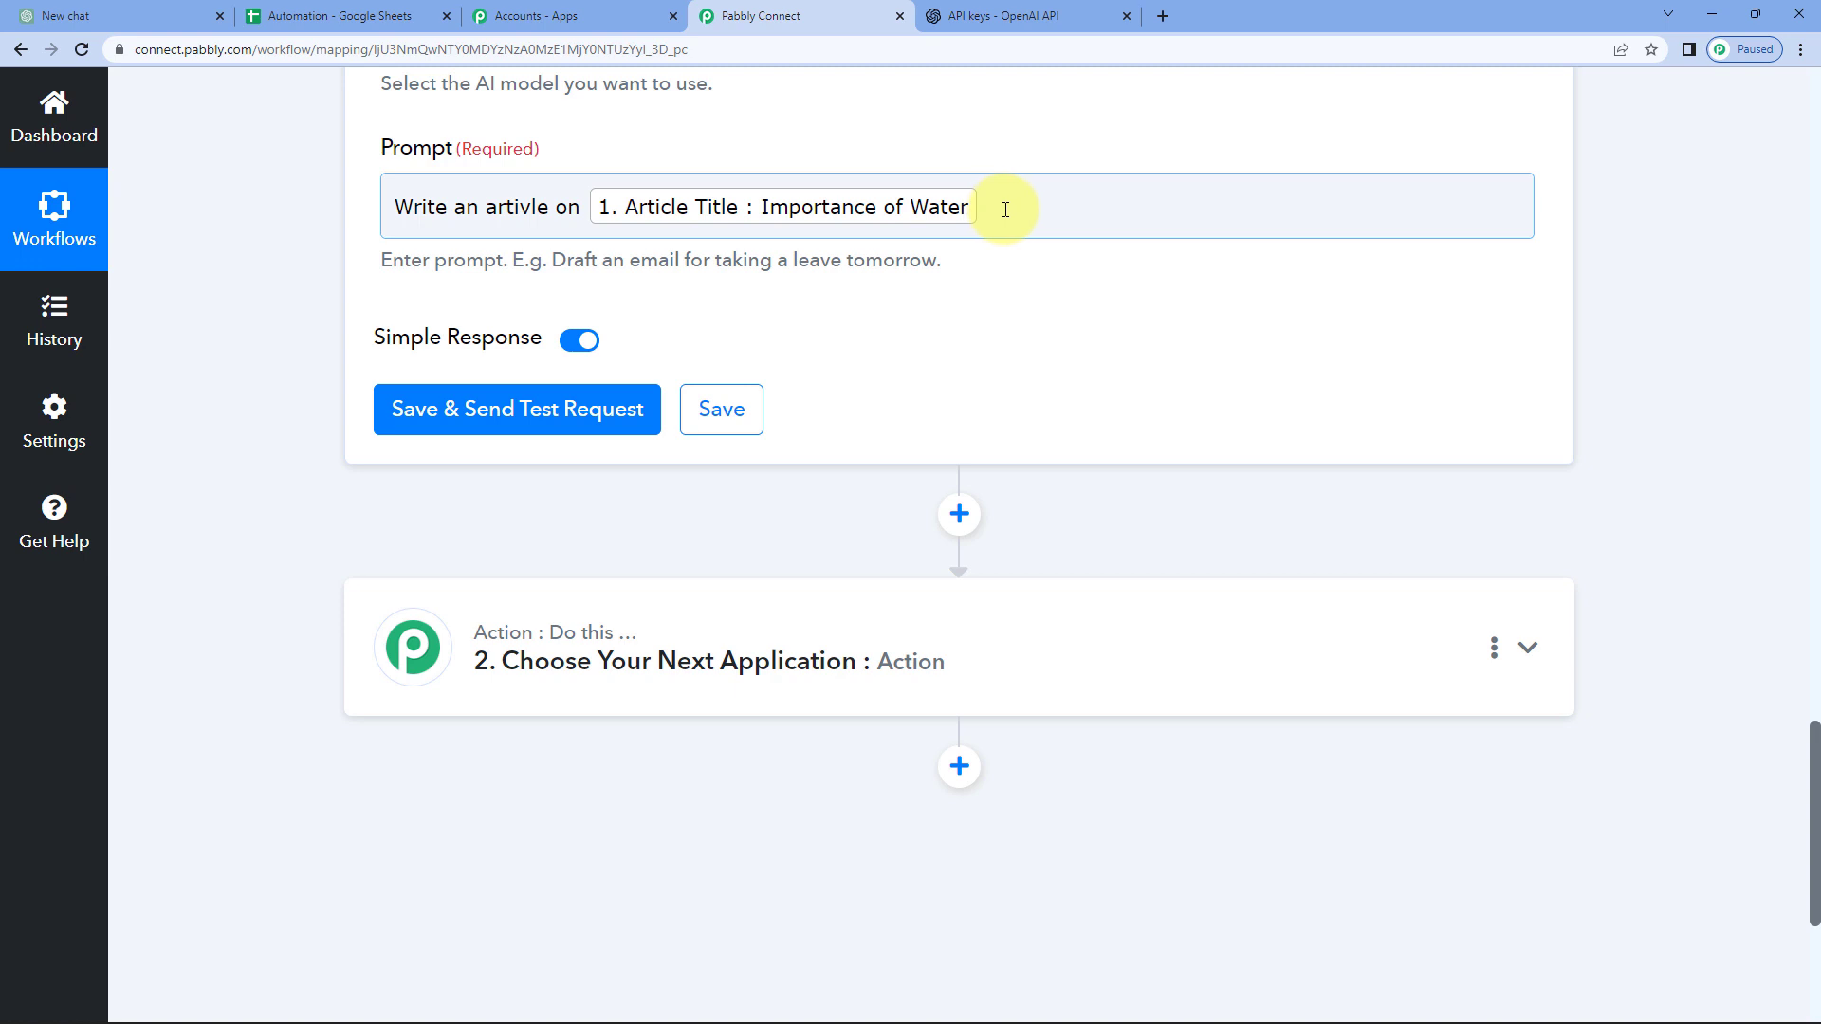
pyautogui.click(350, 17)
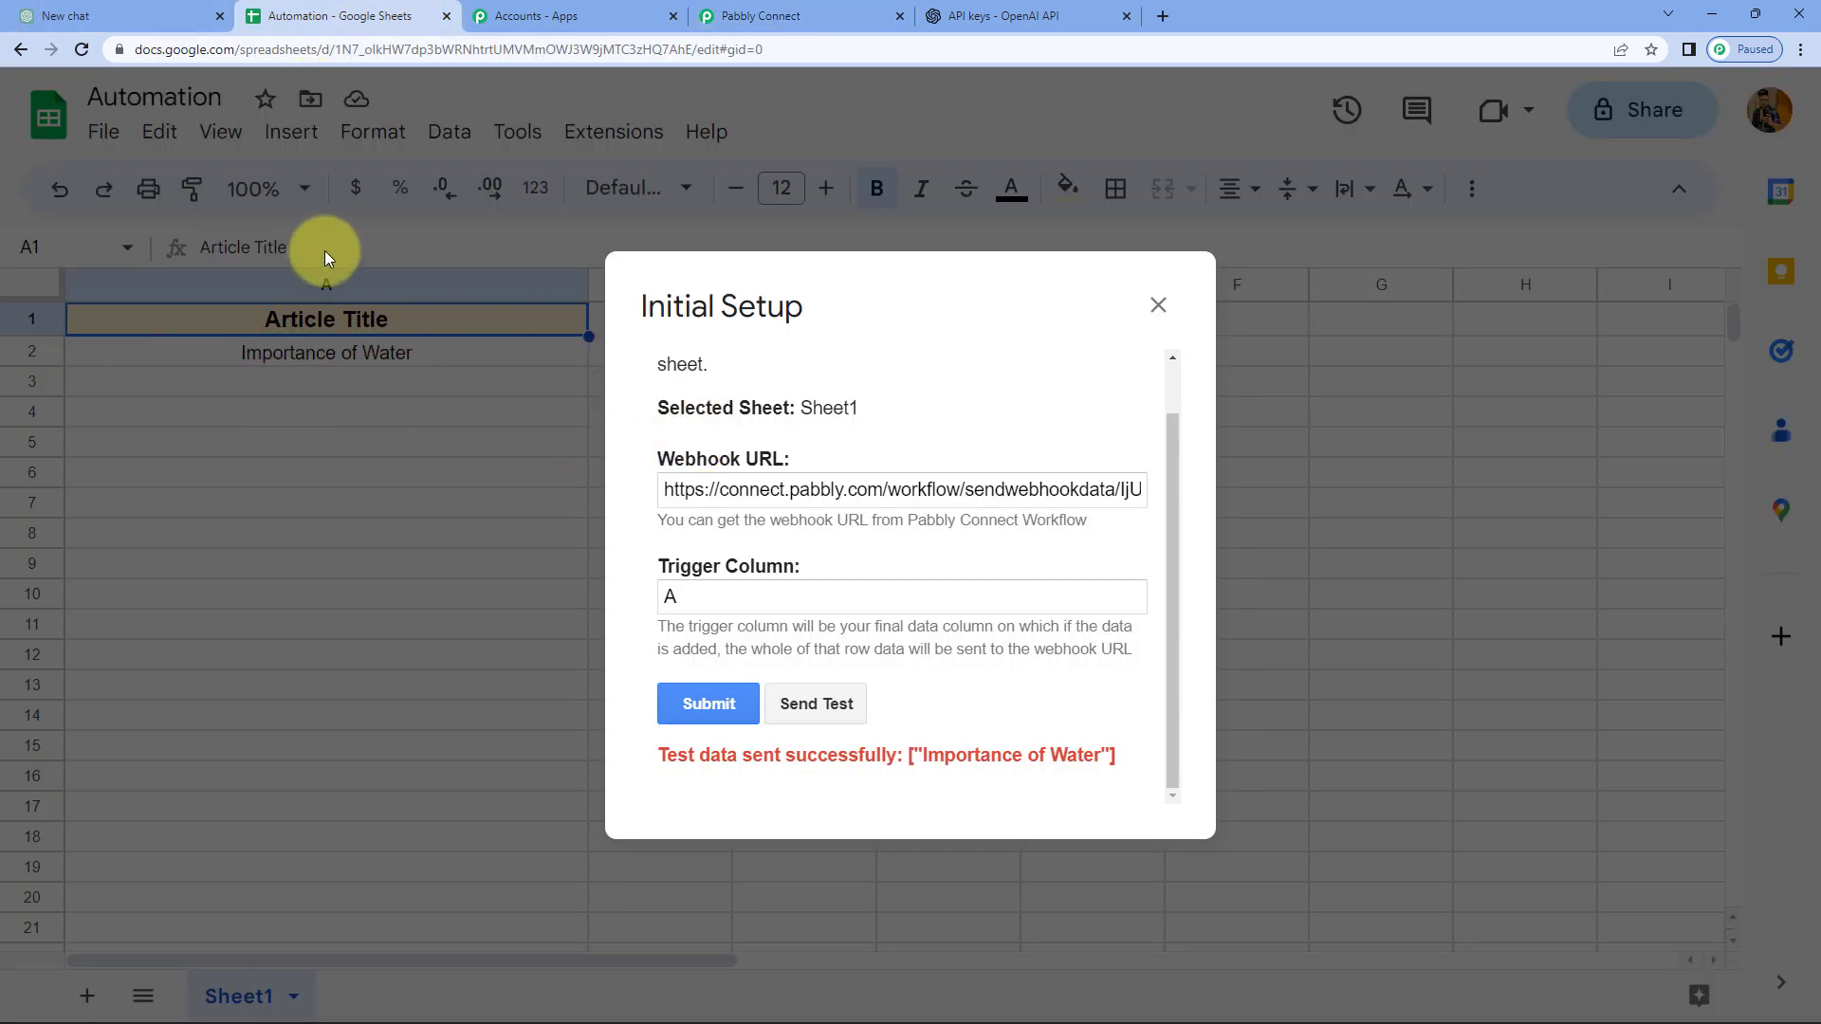
pyautogui.click(805, 17)
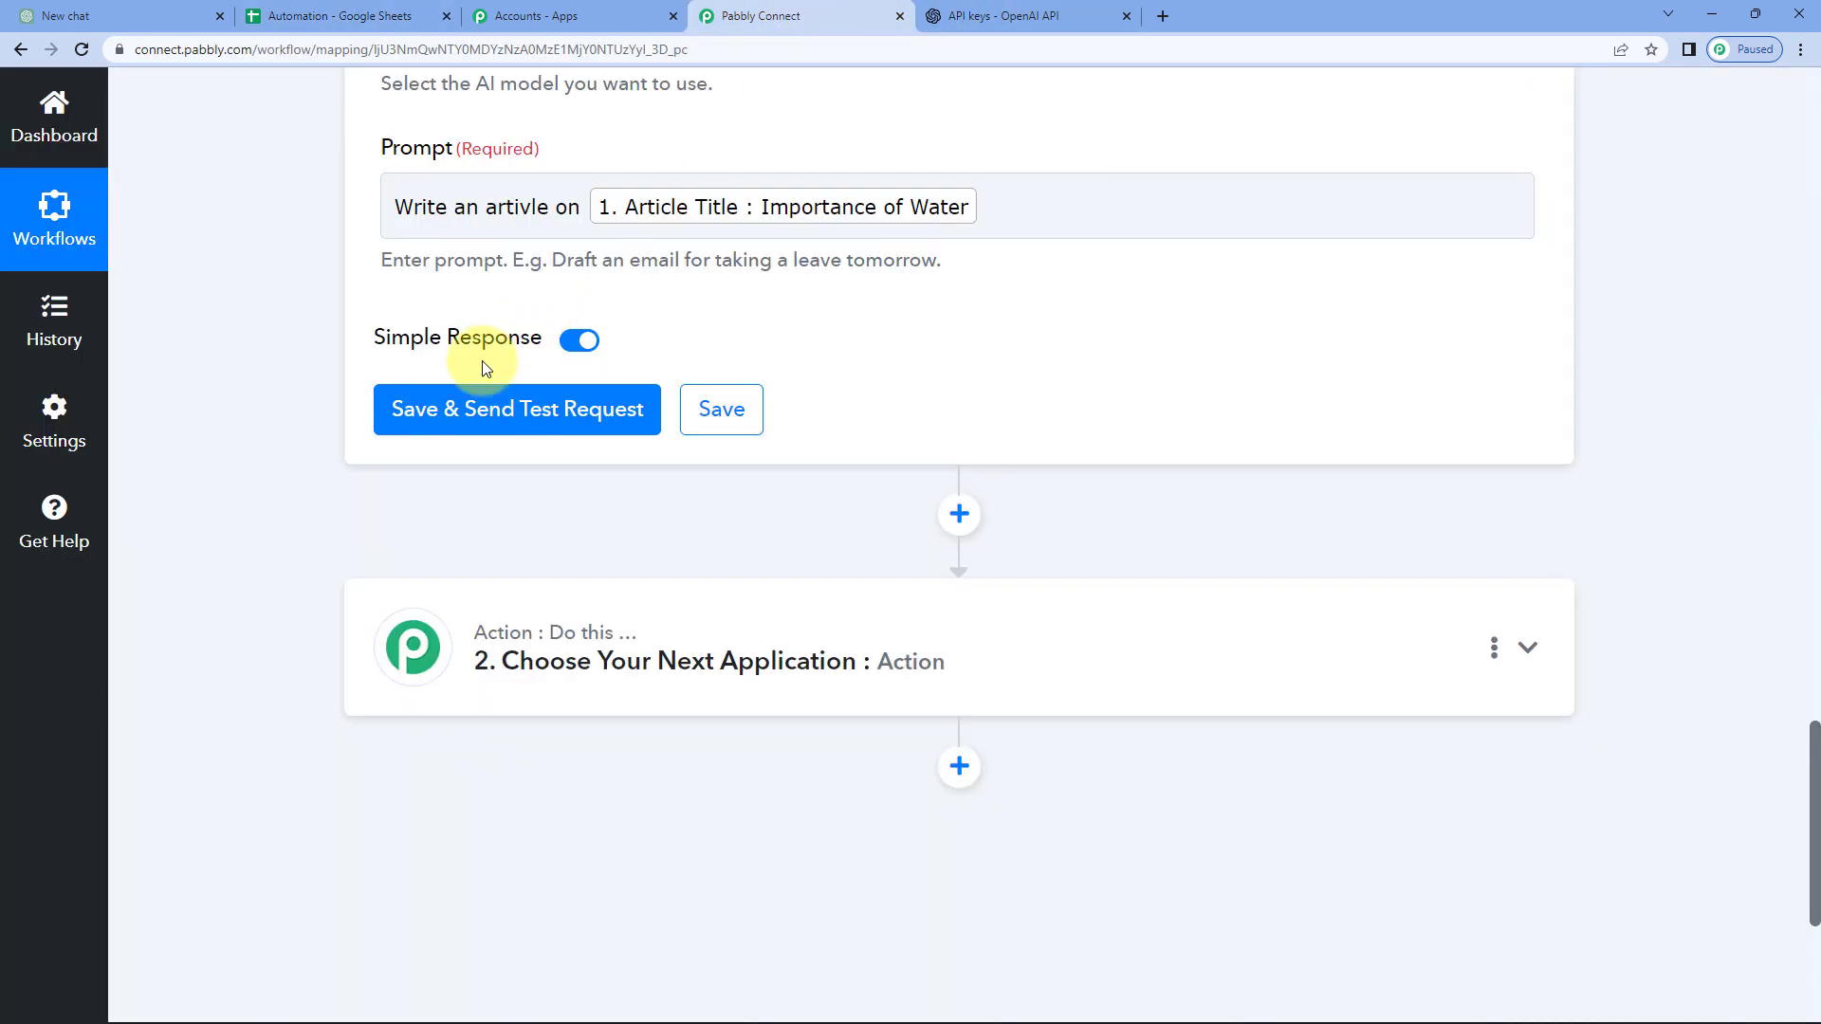
# Correct "artivle" to "article" in the ChatGPT prompt and review the Article Title value in the trigger response
pyautogui.click(526, 209)
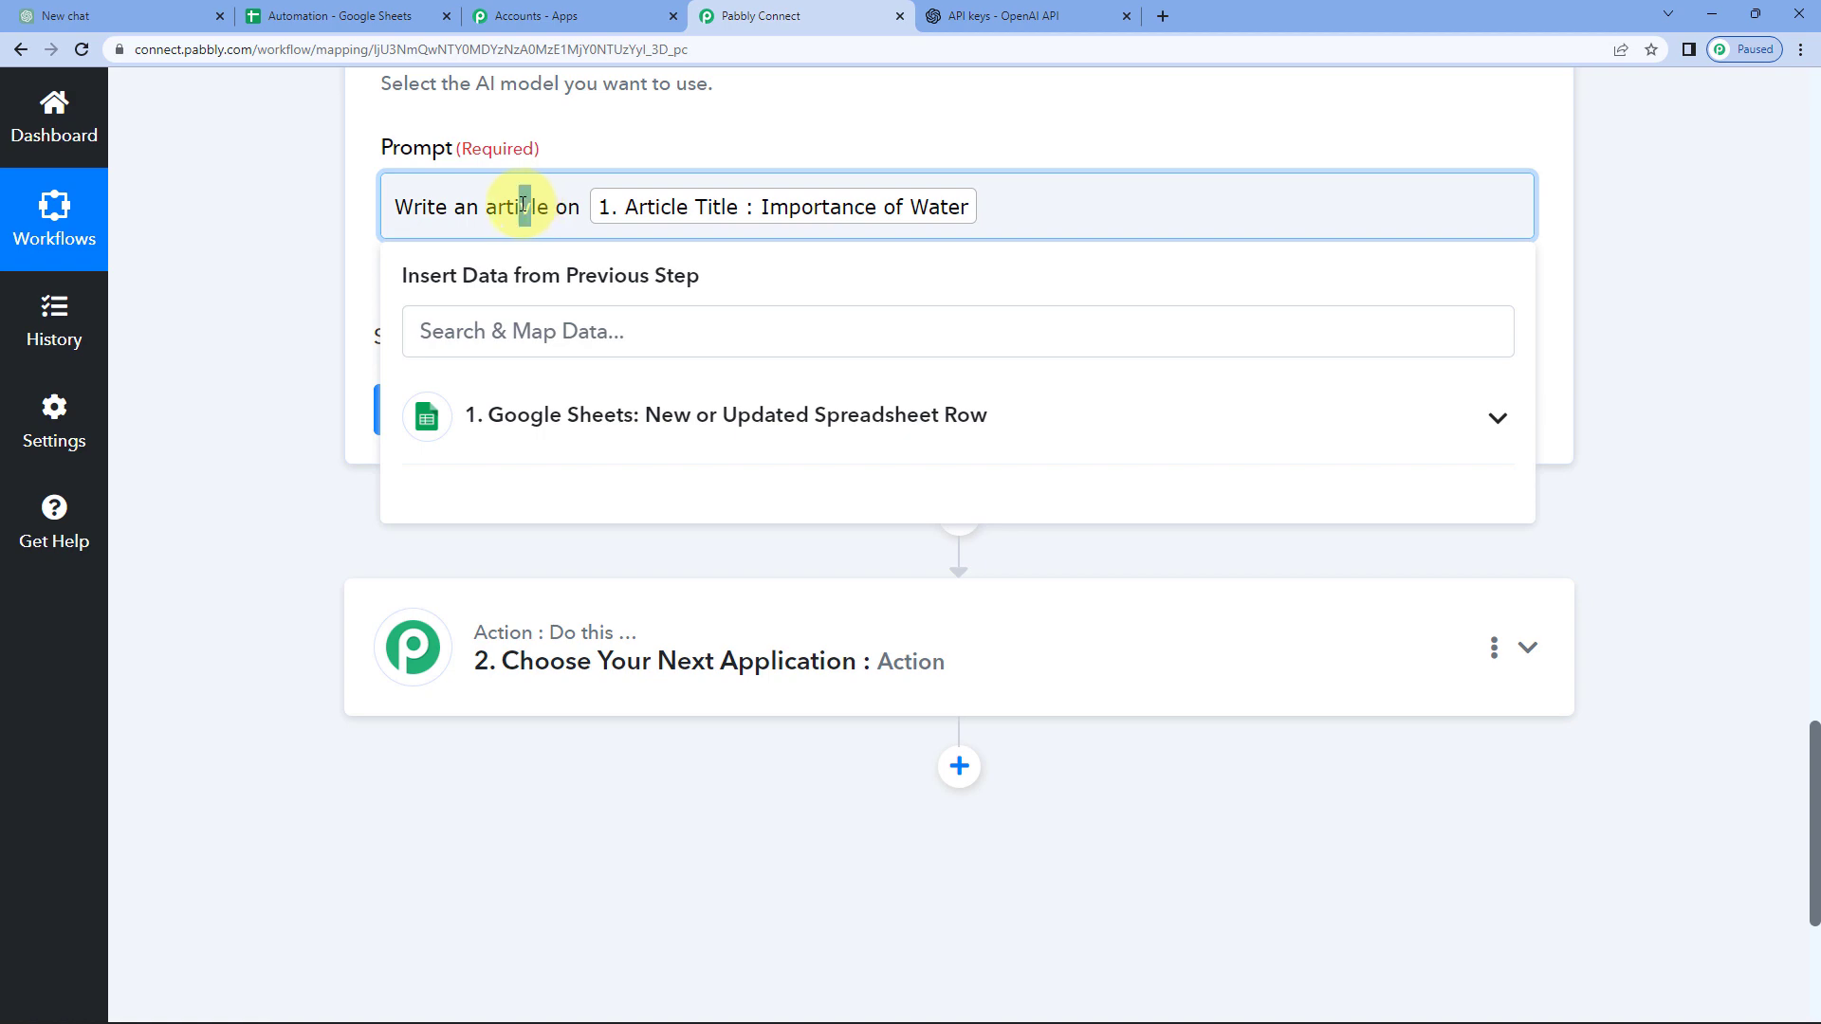
pyautogui.click(301, 212)
pyautogui.scroll(10, 305, 216)
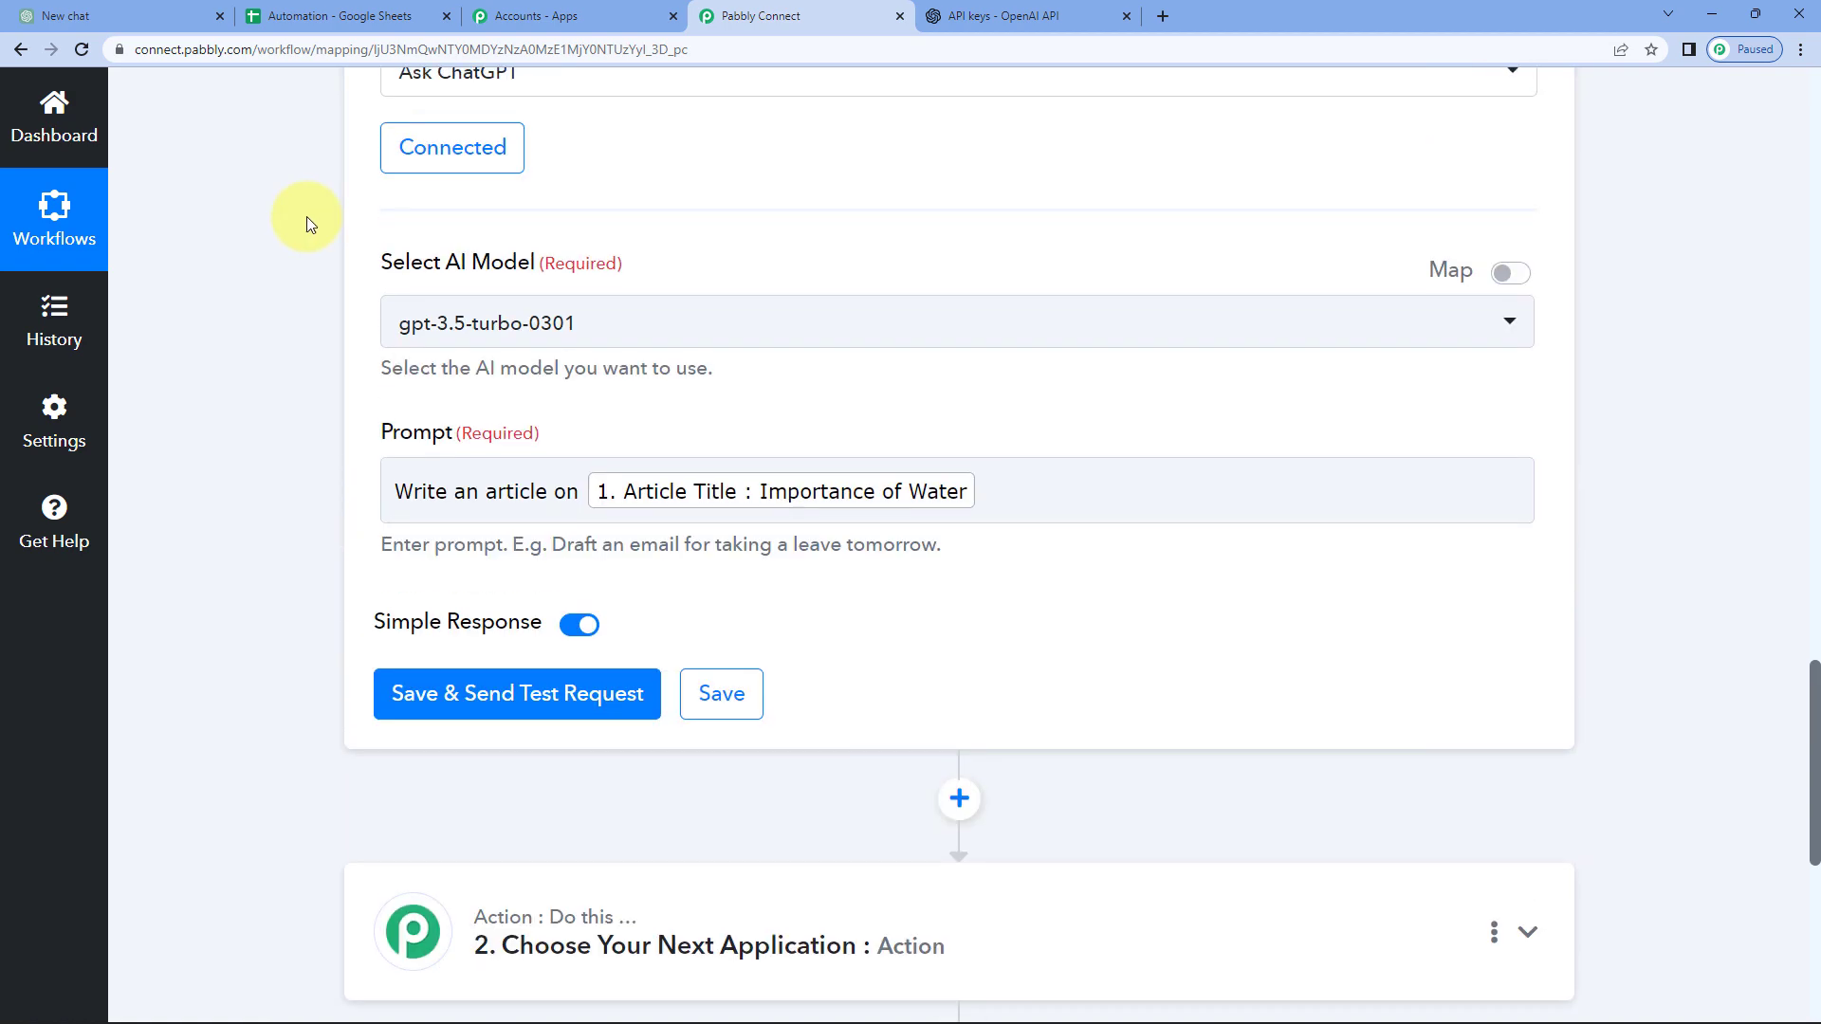
pyautogui.scroll(1, 334, 258)
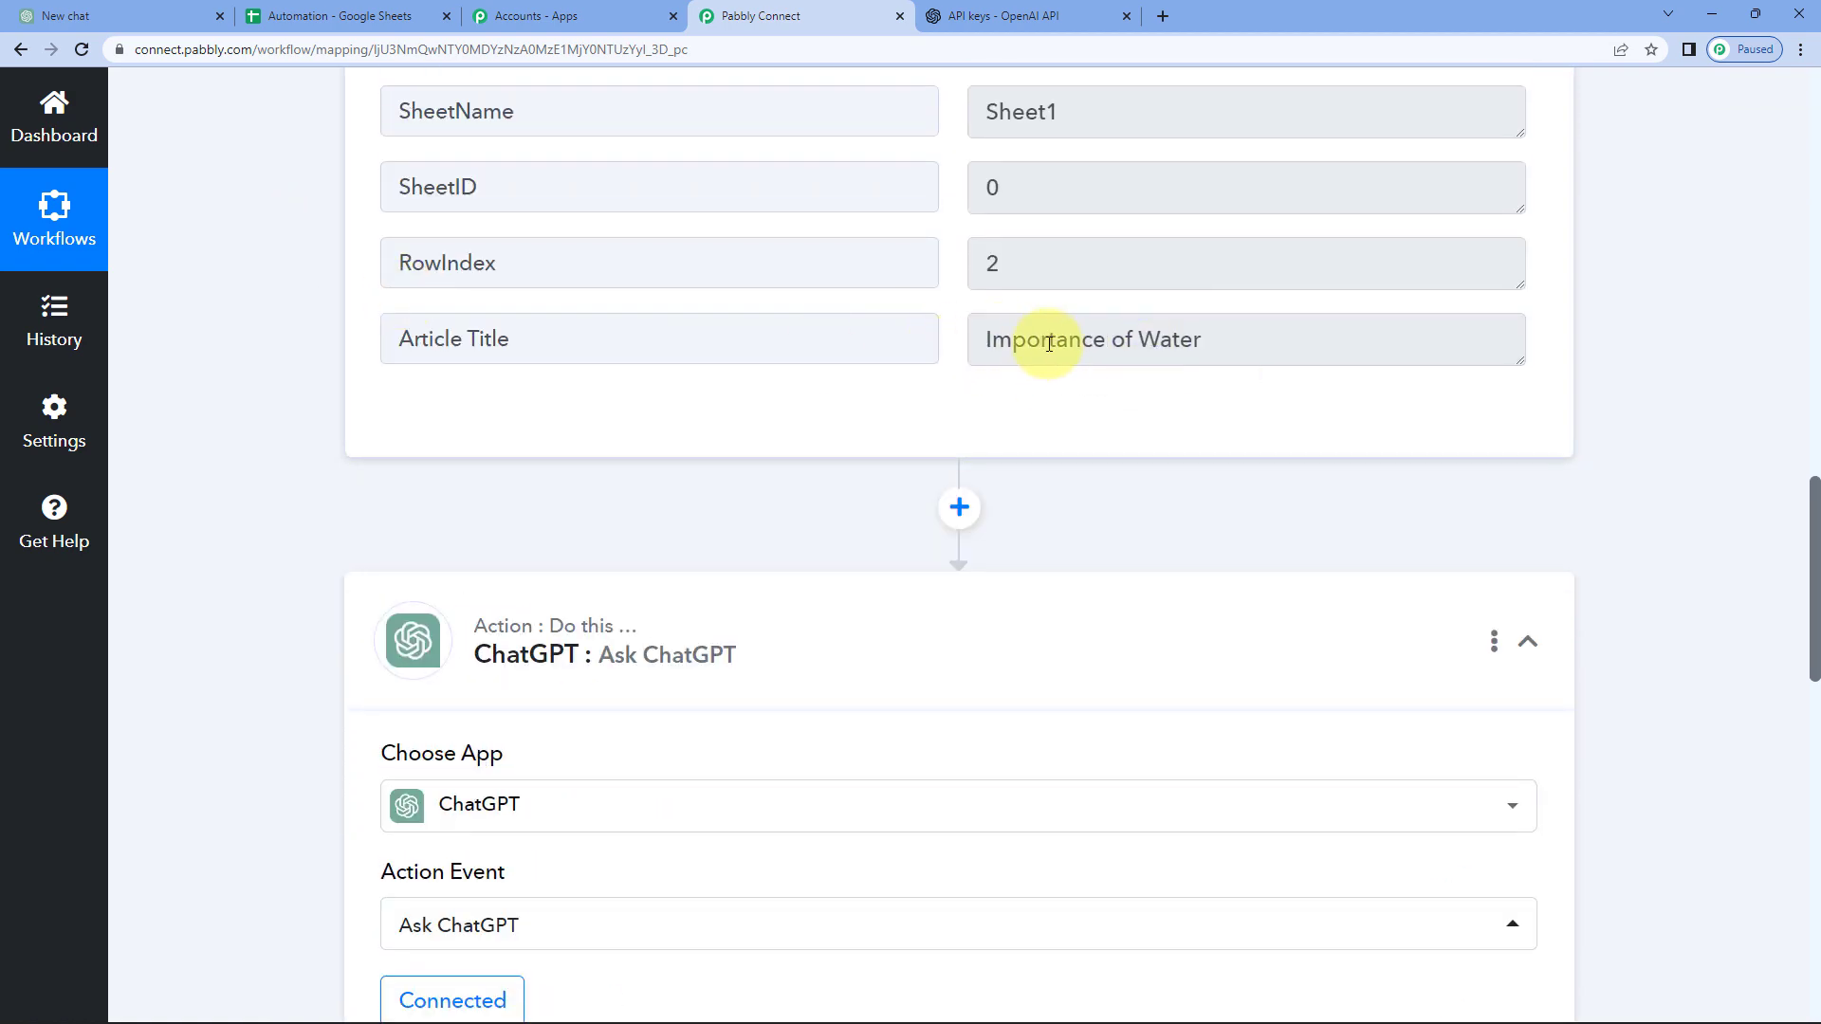
pyautogui.tripleClick(1048, 342)
pyautogui.click(1104, 345)
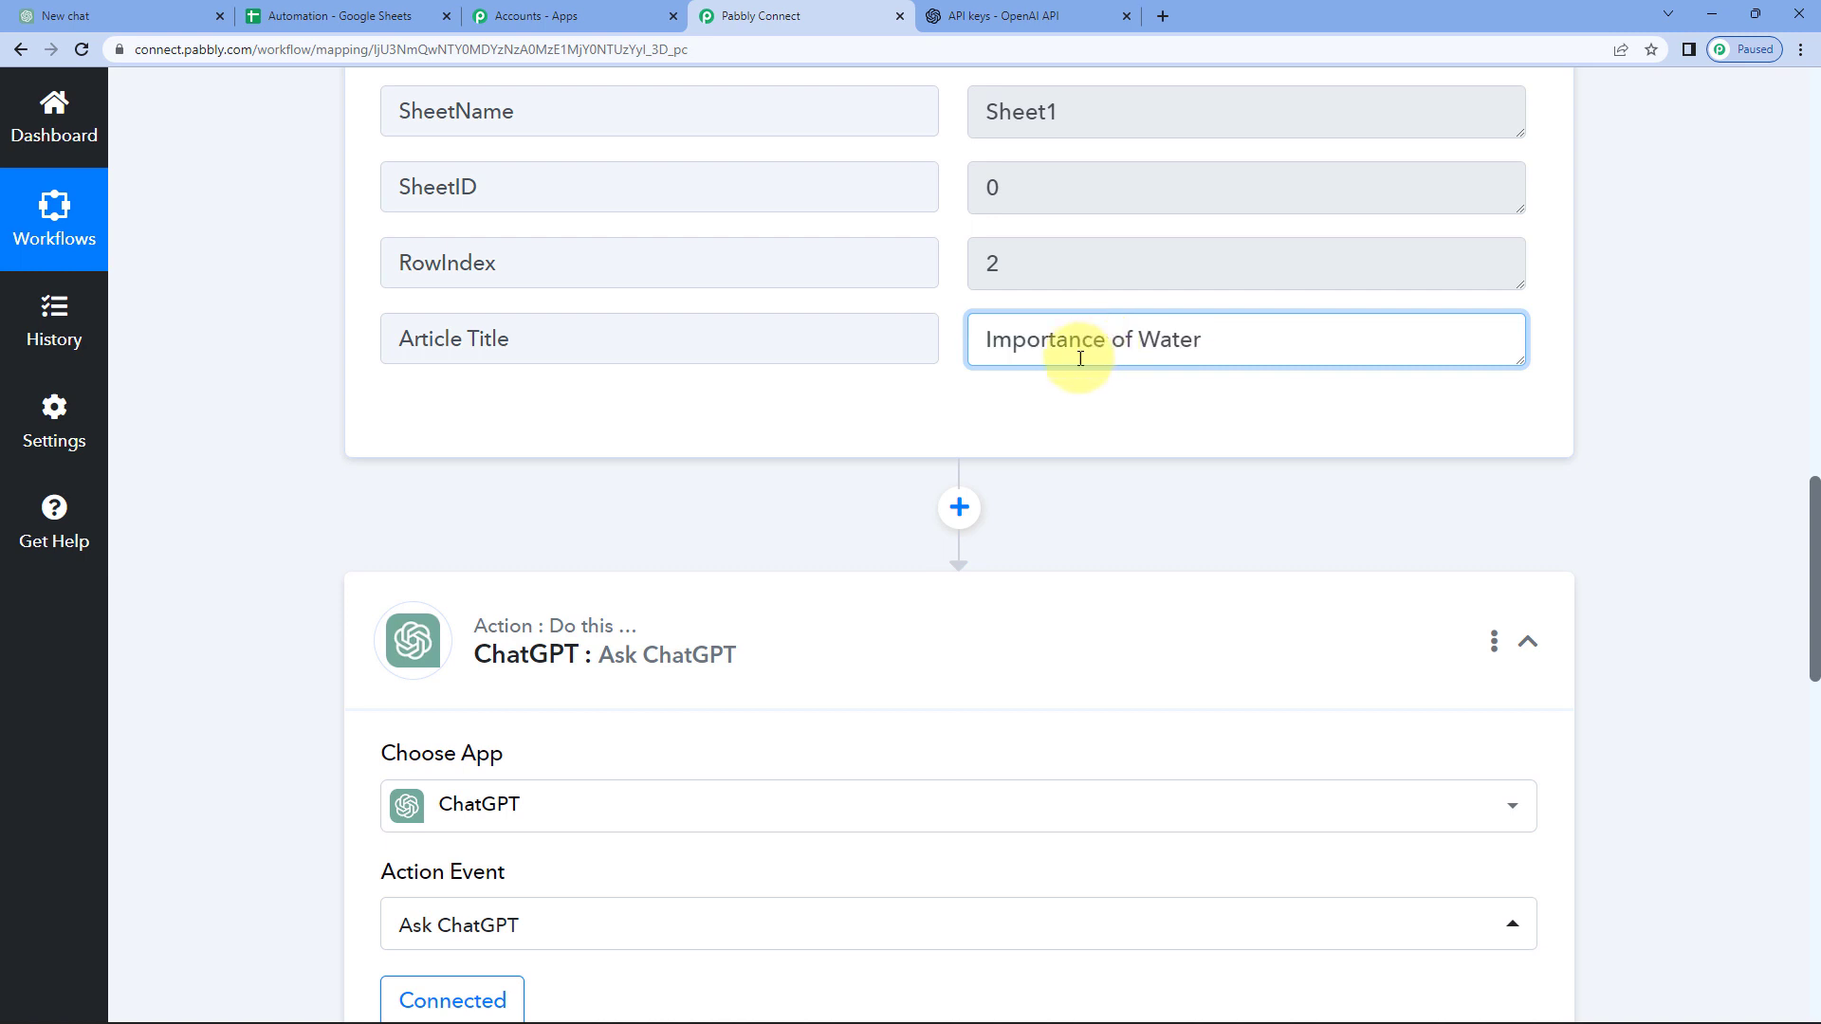
pyautogui.scroll(-4, 1035, 446)
pyautogui.scroll(-6, 1034, 444)
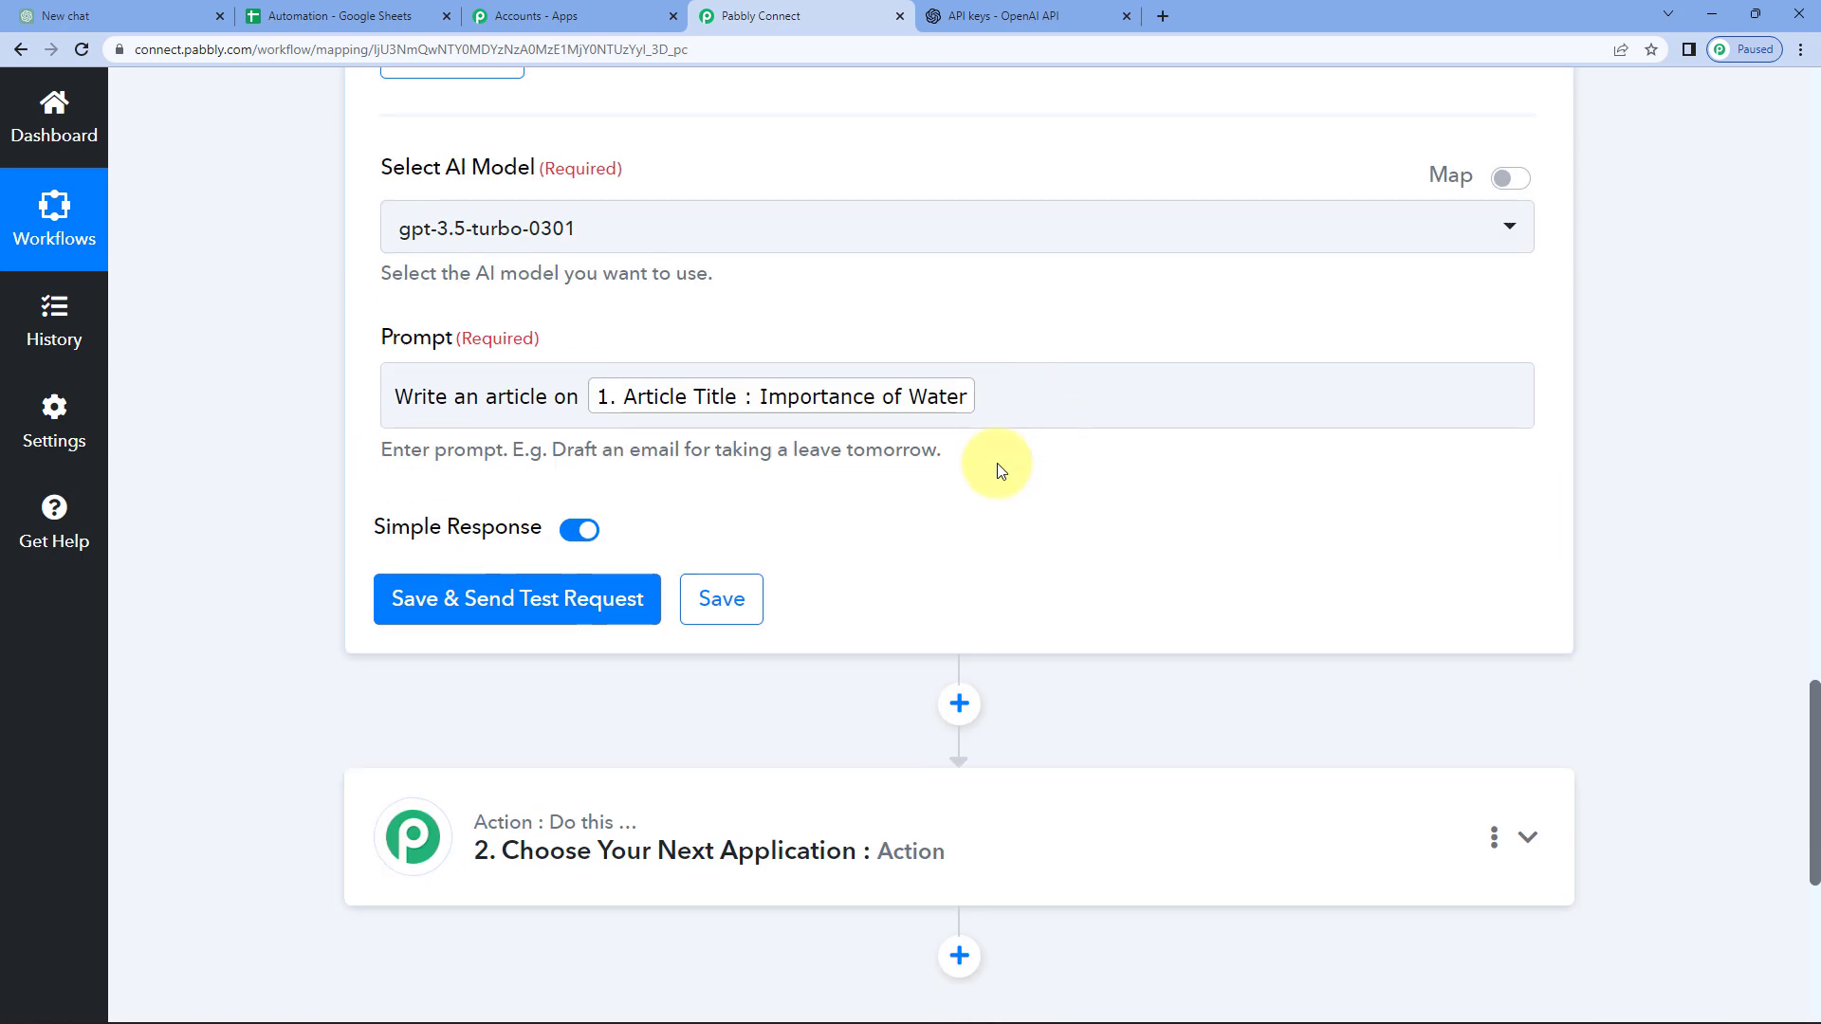
# Append "in 340 words." after the mapped Article Title in the ChatGPT prompt
pyautogui.click(401, 421)
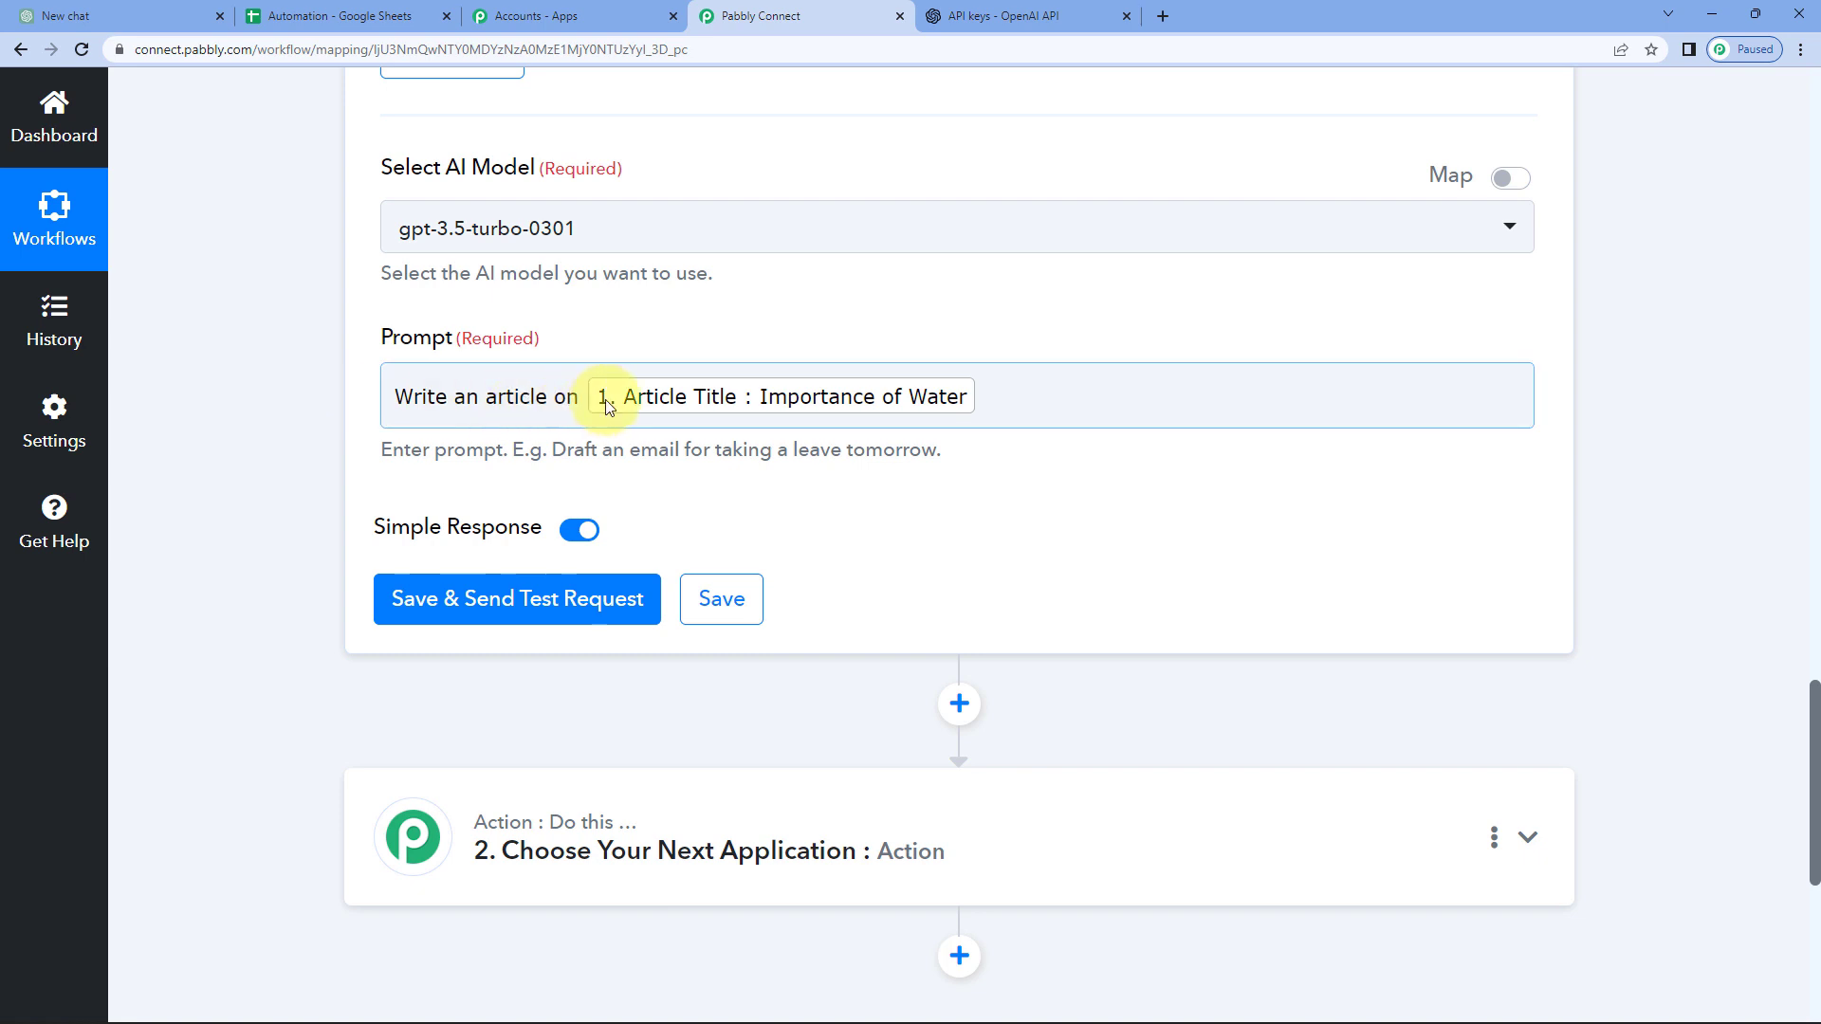
pyautogui.click(1010, 395)
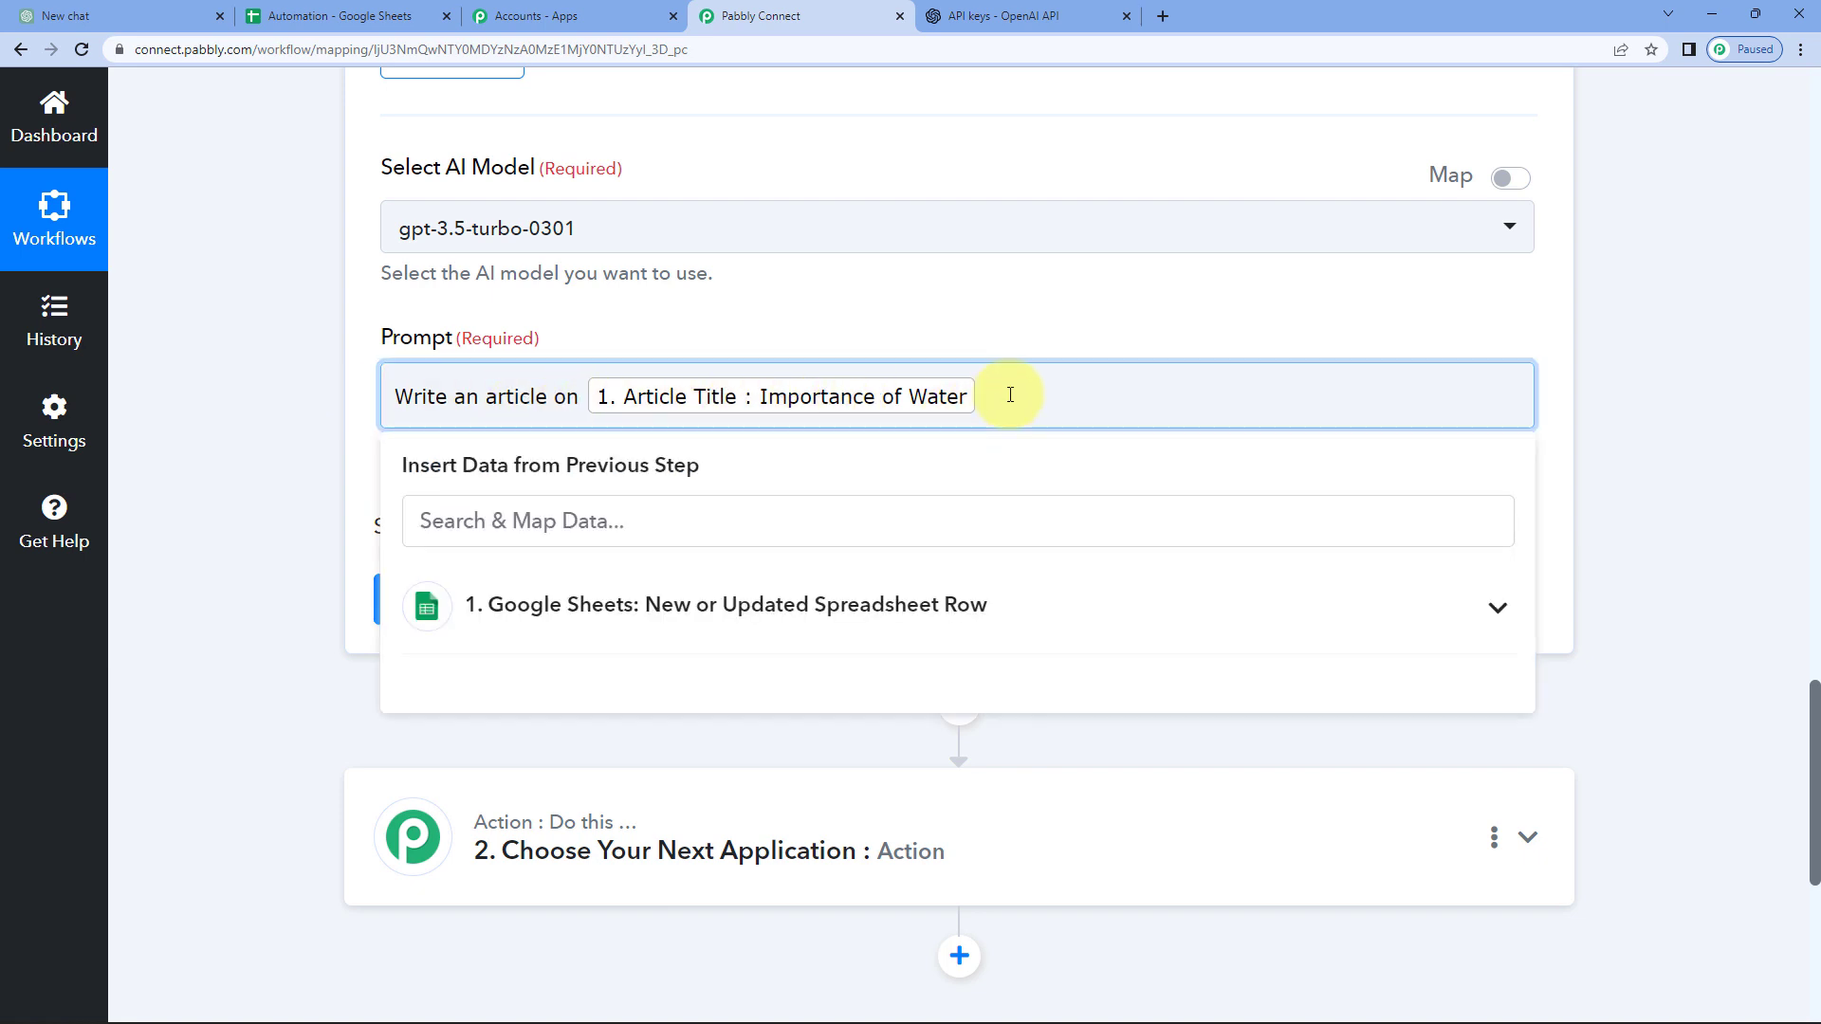
pyautogui.write('in 340 words.')
pyautogui.moveTo(580, 397); pyautogui.dragTo(385, 397)
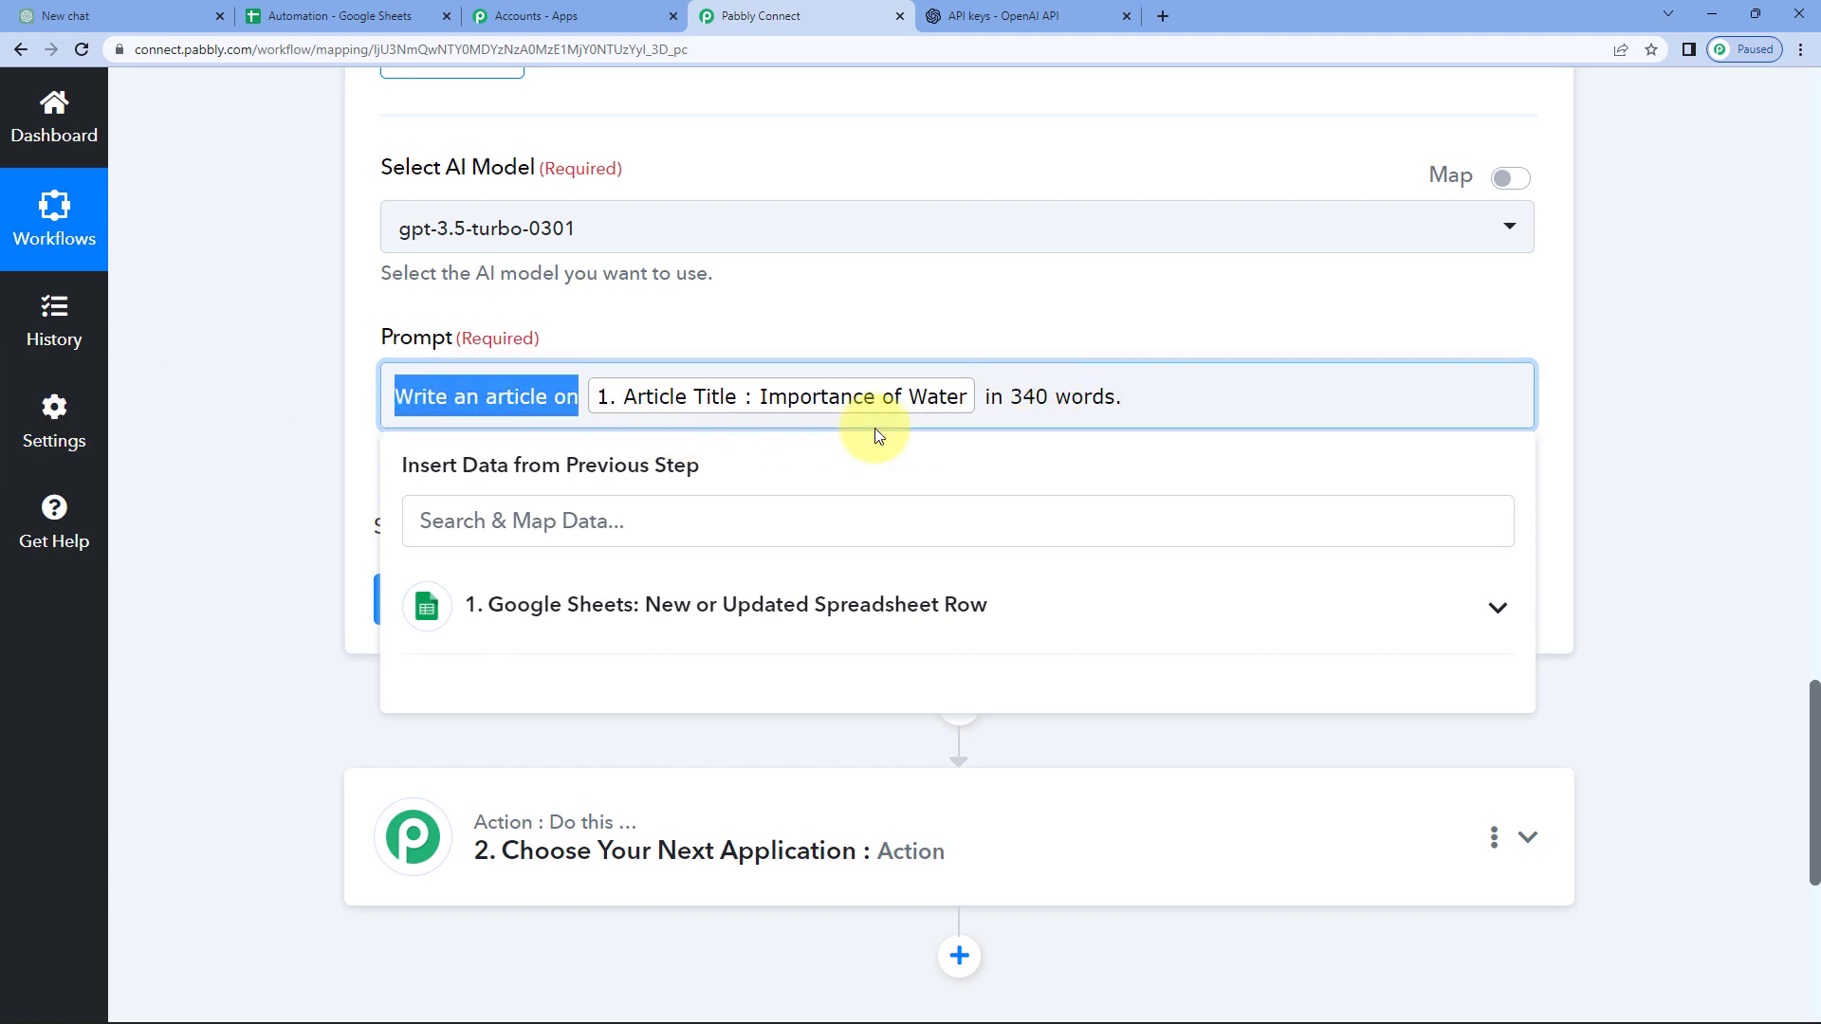
pyautogui.click(996, 397)
pyautogui.moveTo(985, 396); pyautogui.dragTo(1127, 398)
pyautogui.click(907, 406)
pyautogui.click(1089, 325)
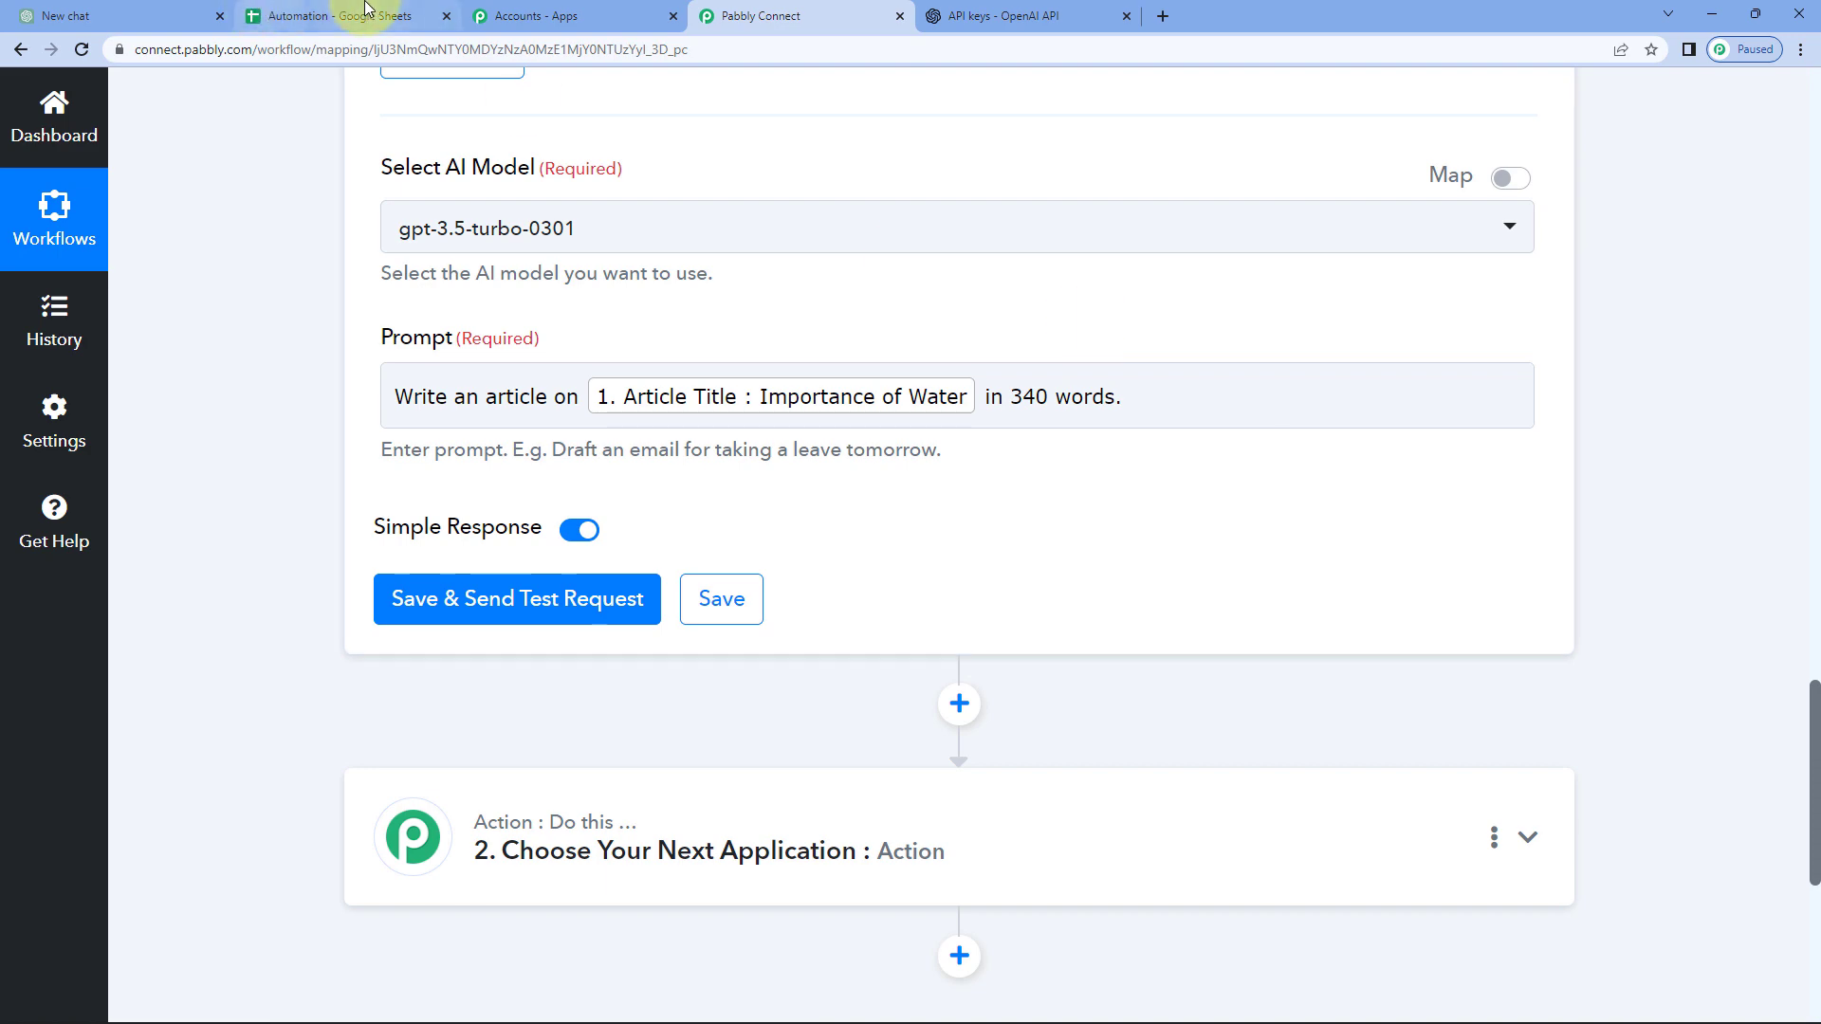
# Switch to the Automation spreadsheet in Google Sheets, submit the webhook Initial Setup with trigger column A, and close the dialog
pyautogui.click(361, 13)
pyautogui.click(754, 17)
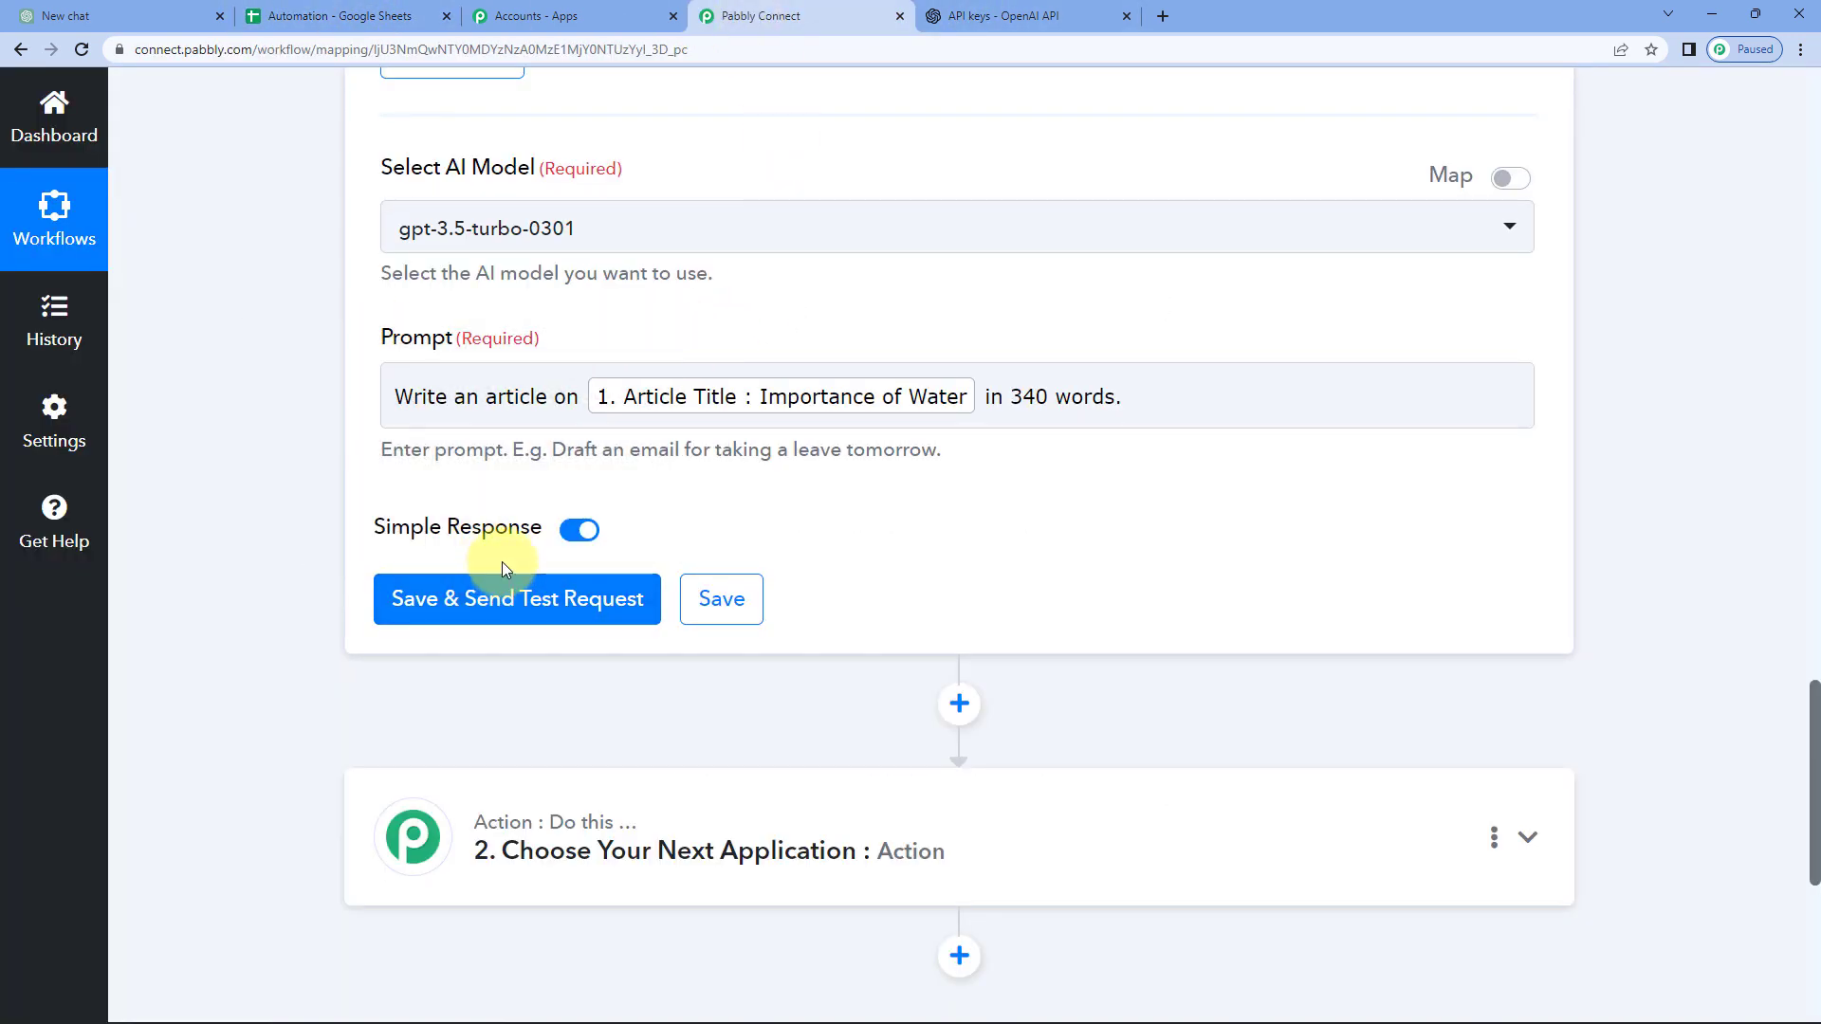
pyautogui.click(327, 17)
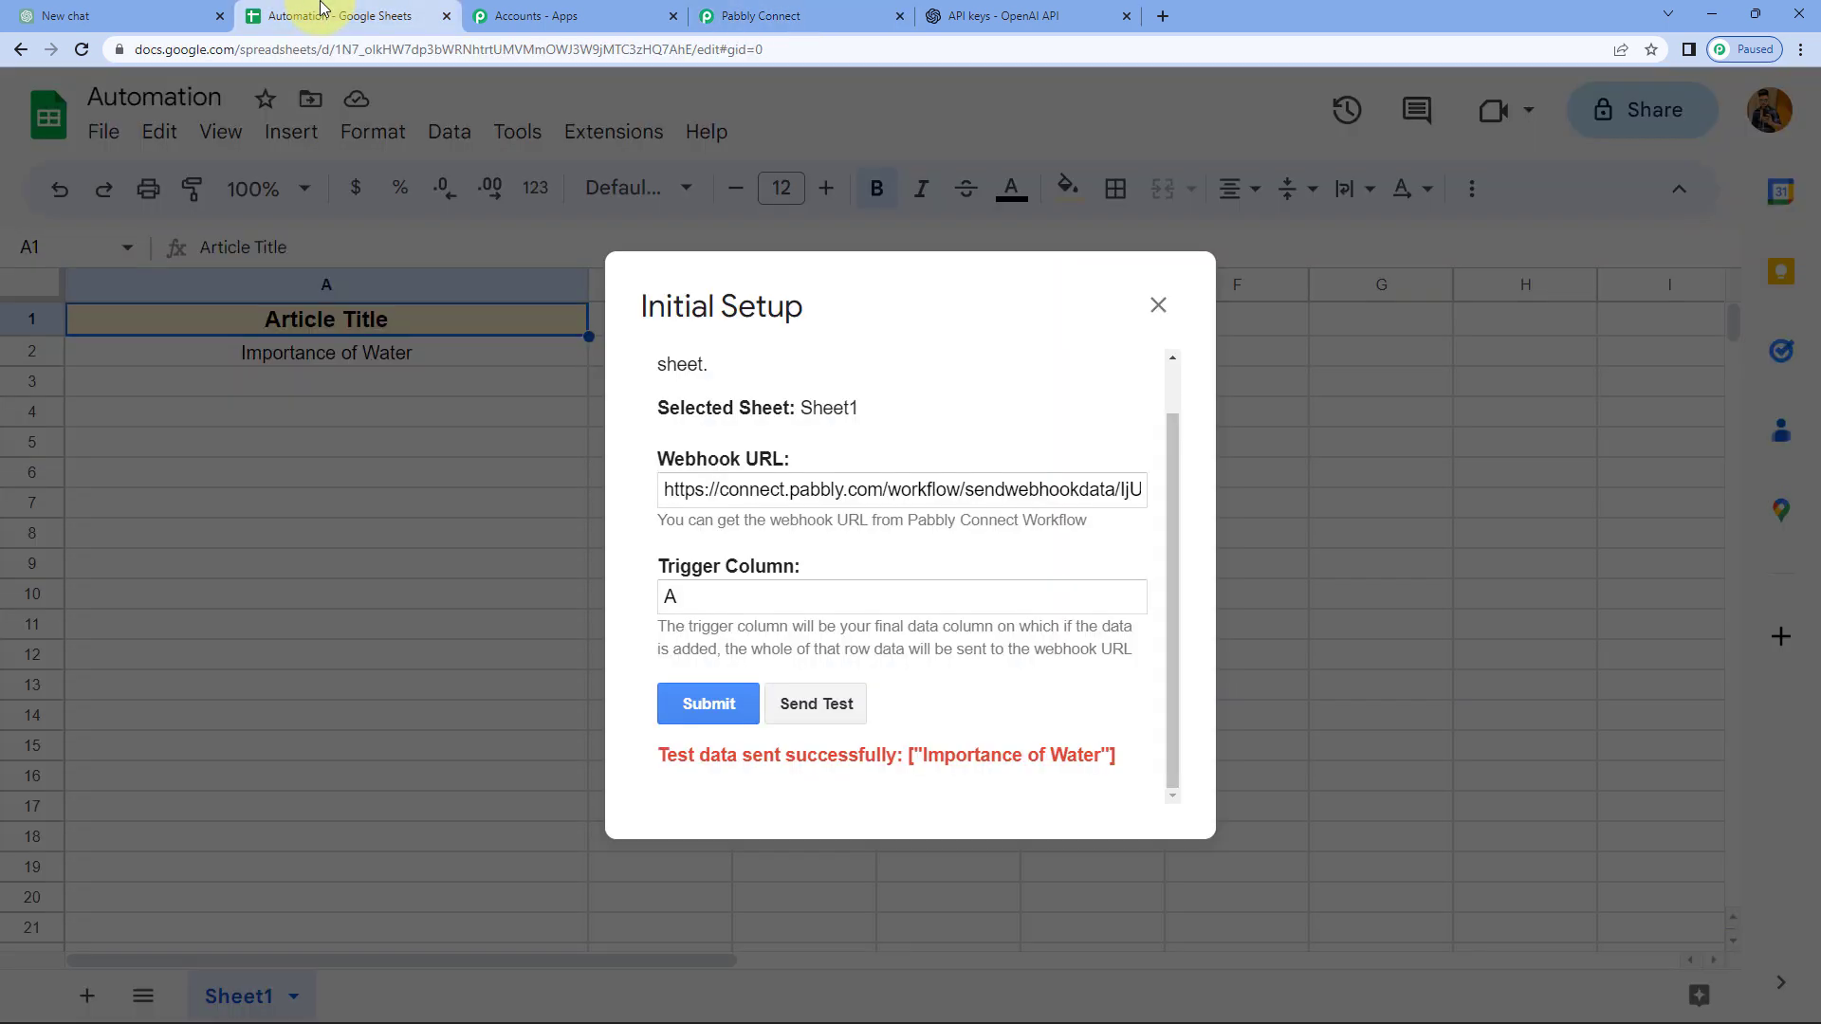
pyautogui.click(709, 711)
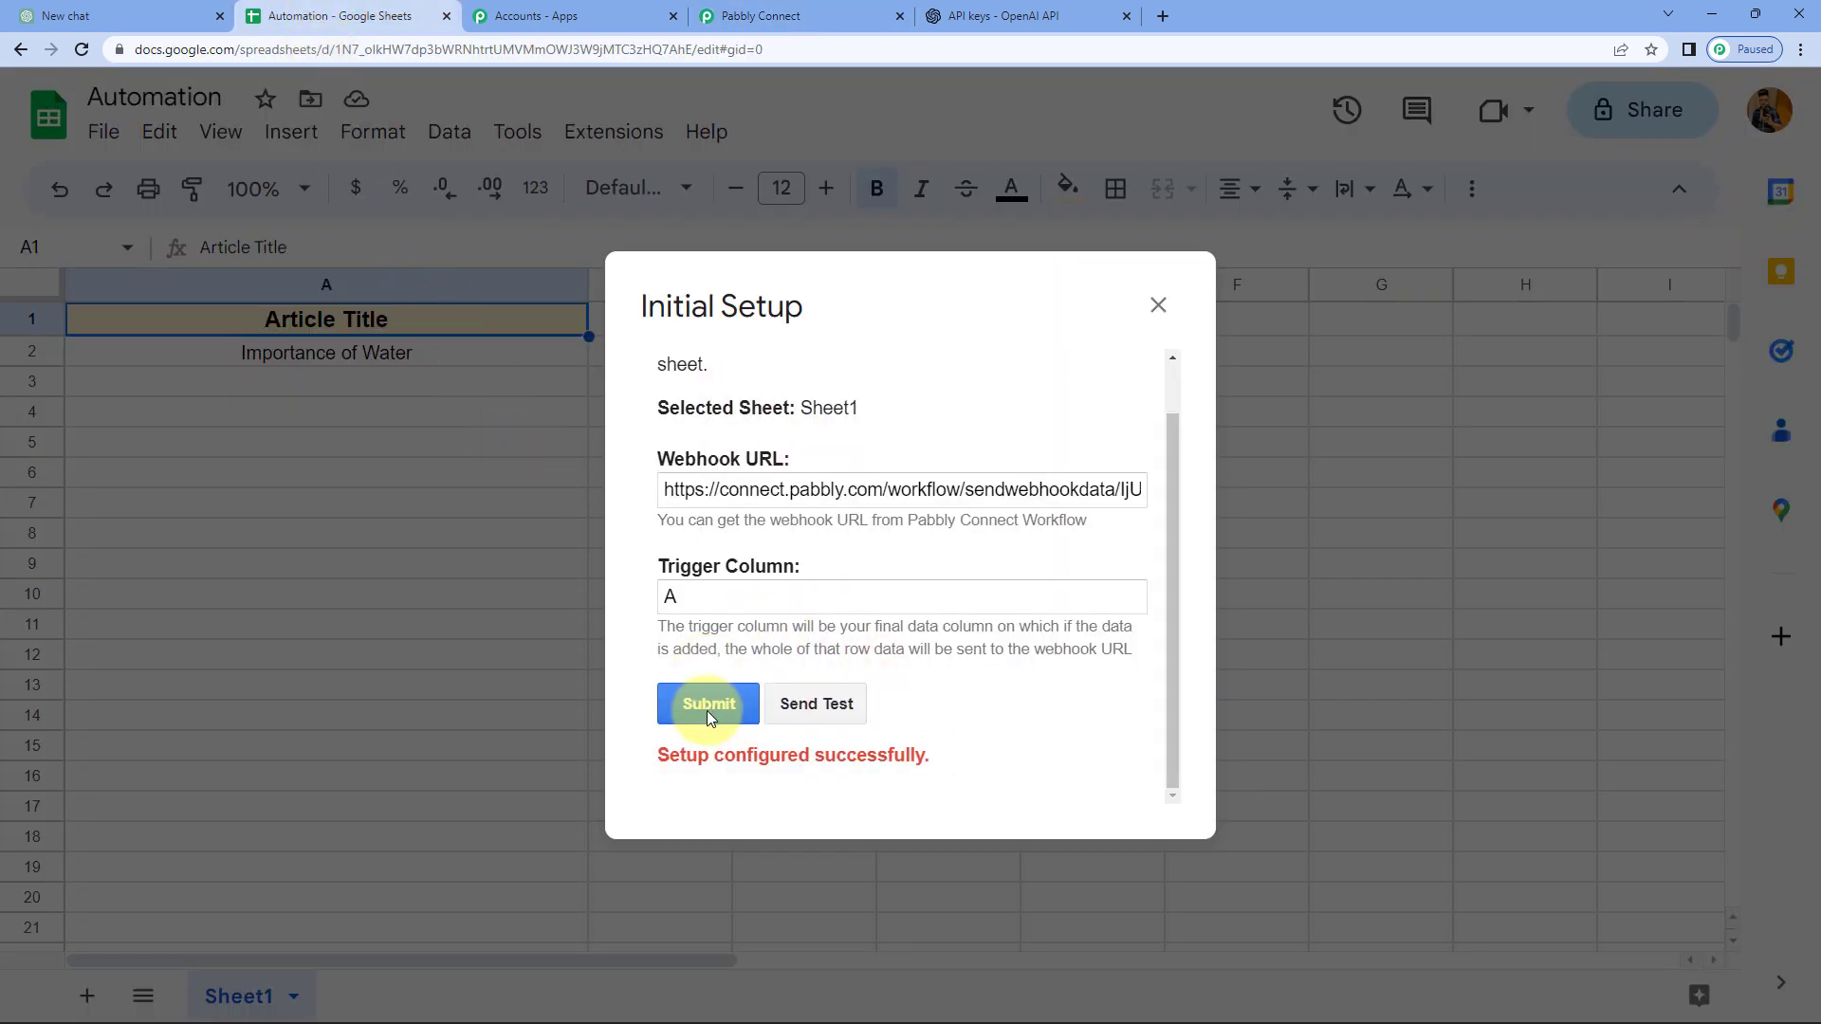
pyautogui.click(1159, 306)
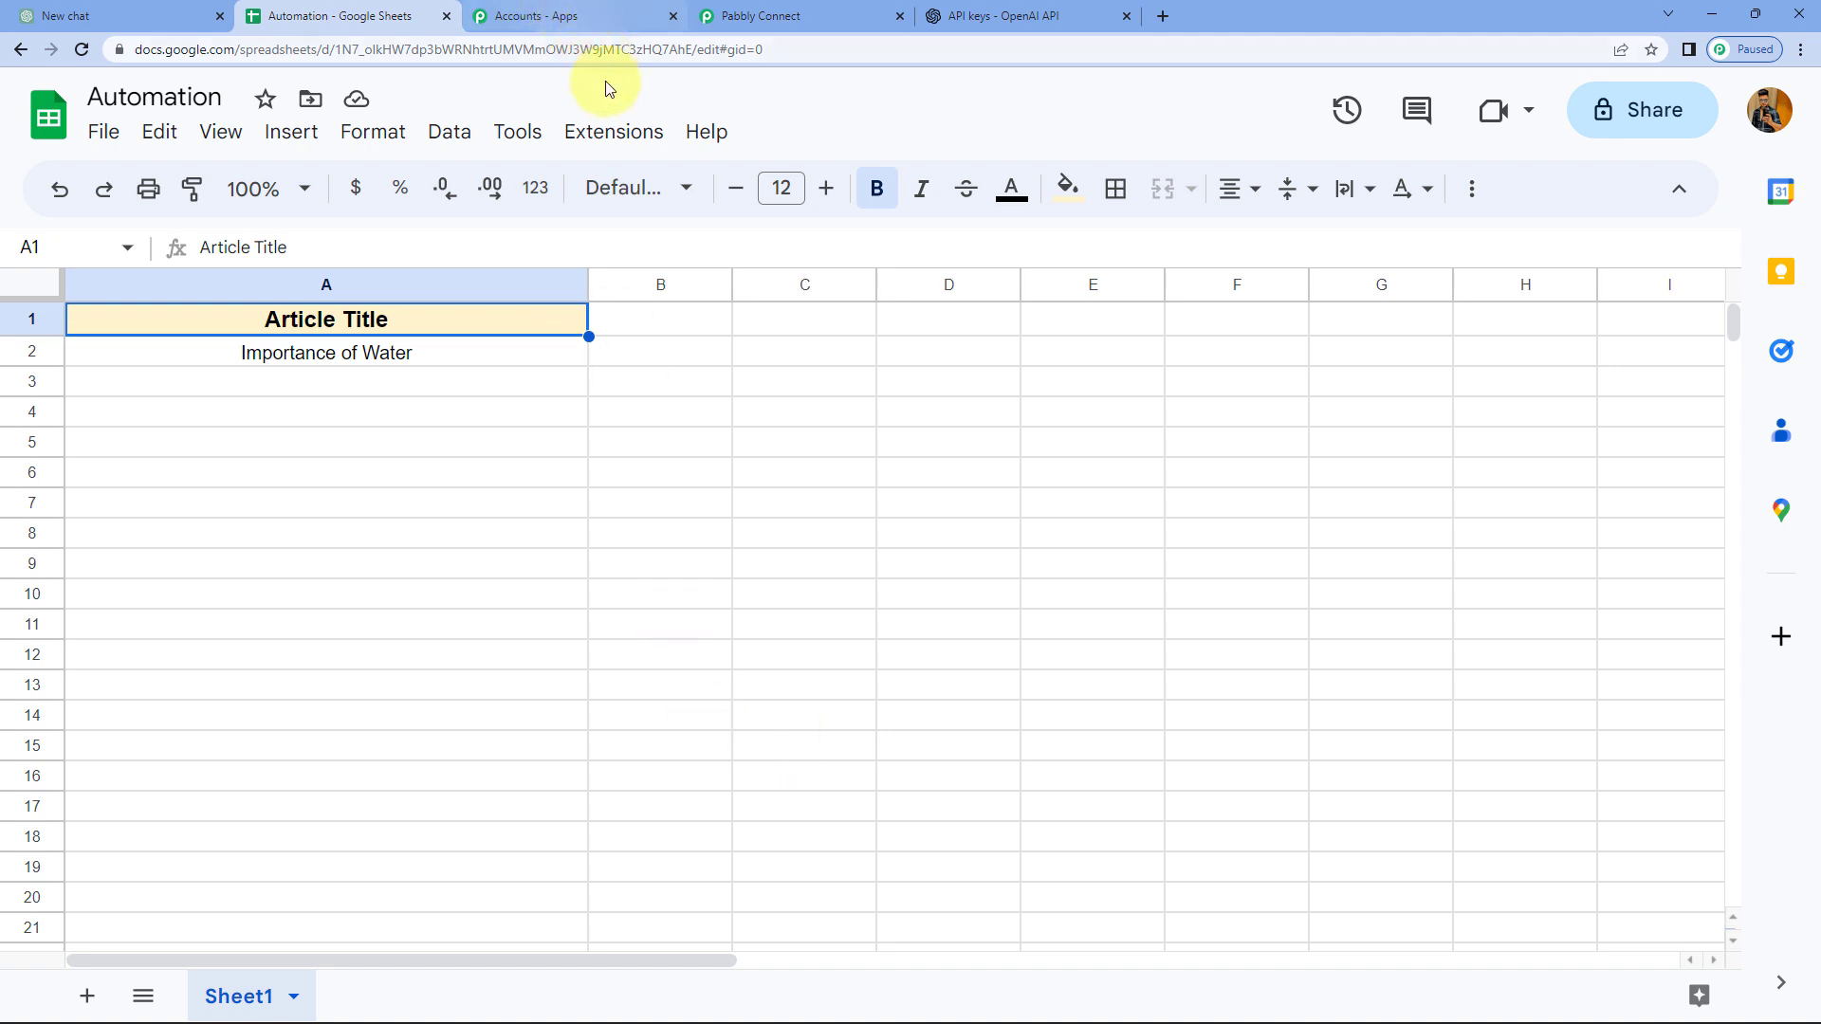
# Enable Send On Event for the Pabbly Connect Webhooks add-on in the spreadsheet
pyautogui.click(612, 135)
pyautogui.moveTo(699, 411)
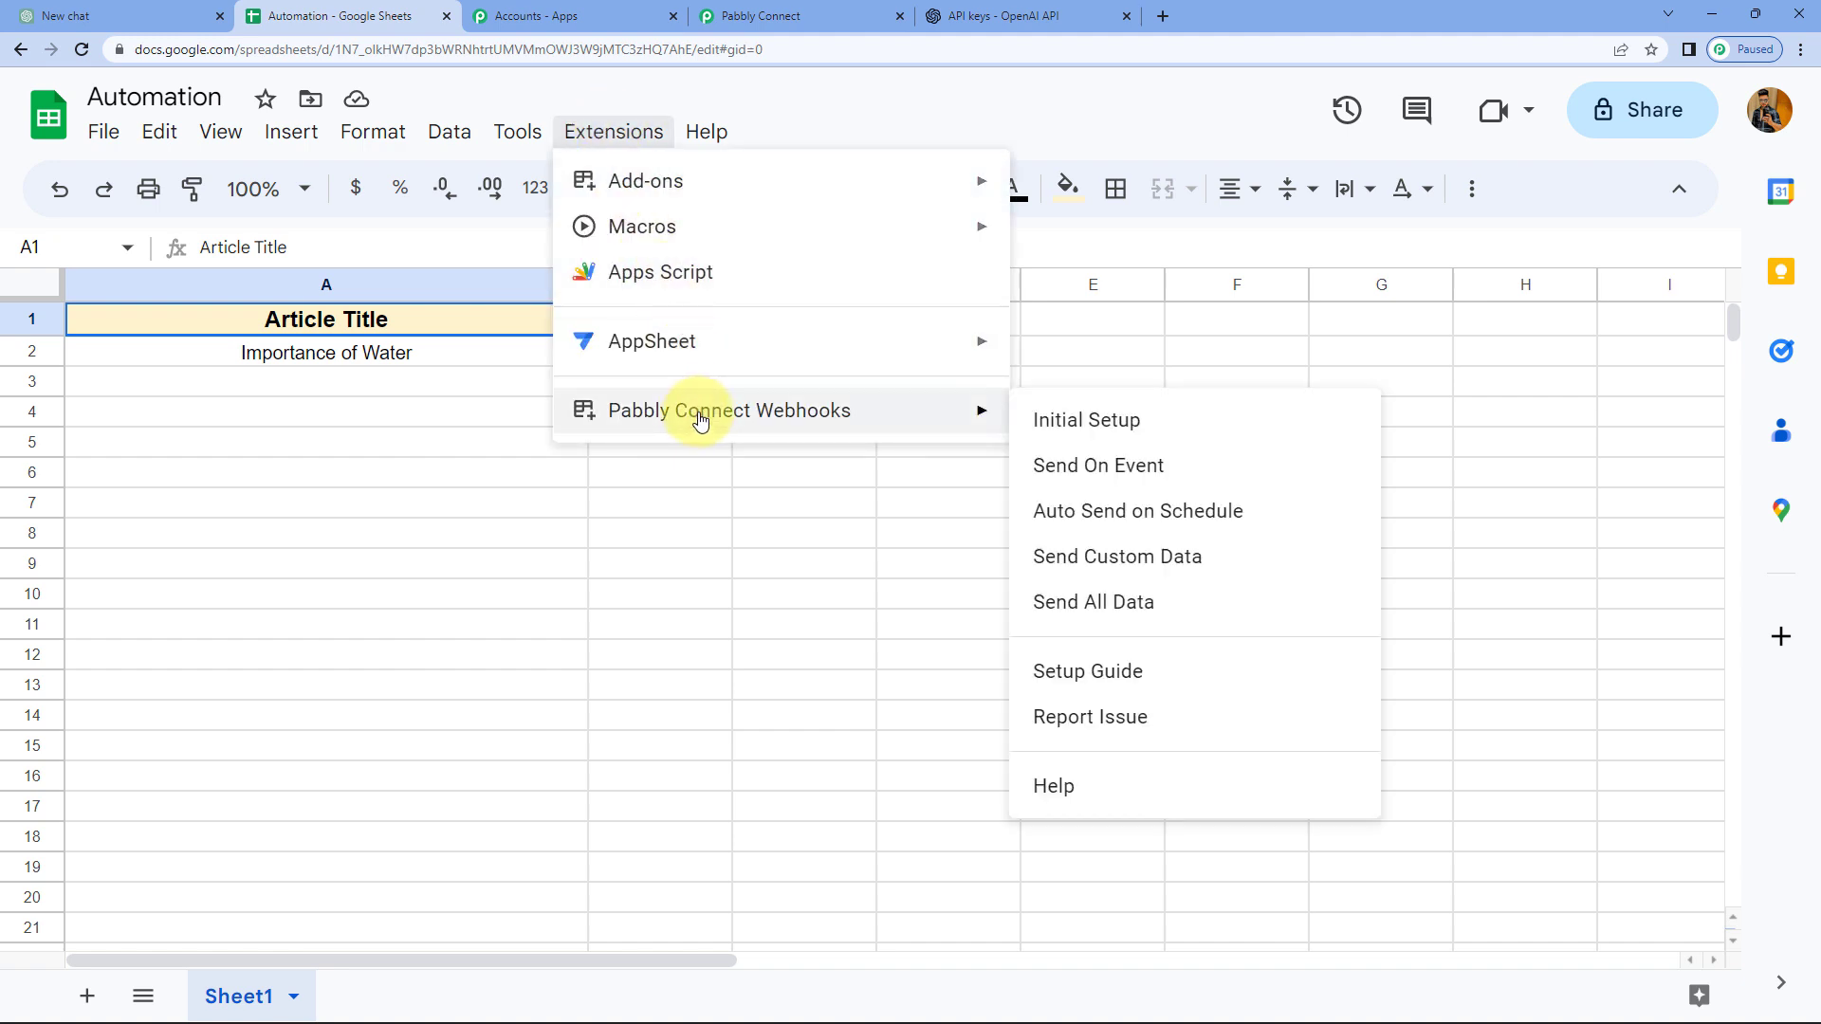
pyautogui.click(1076, 474)
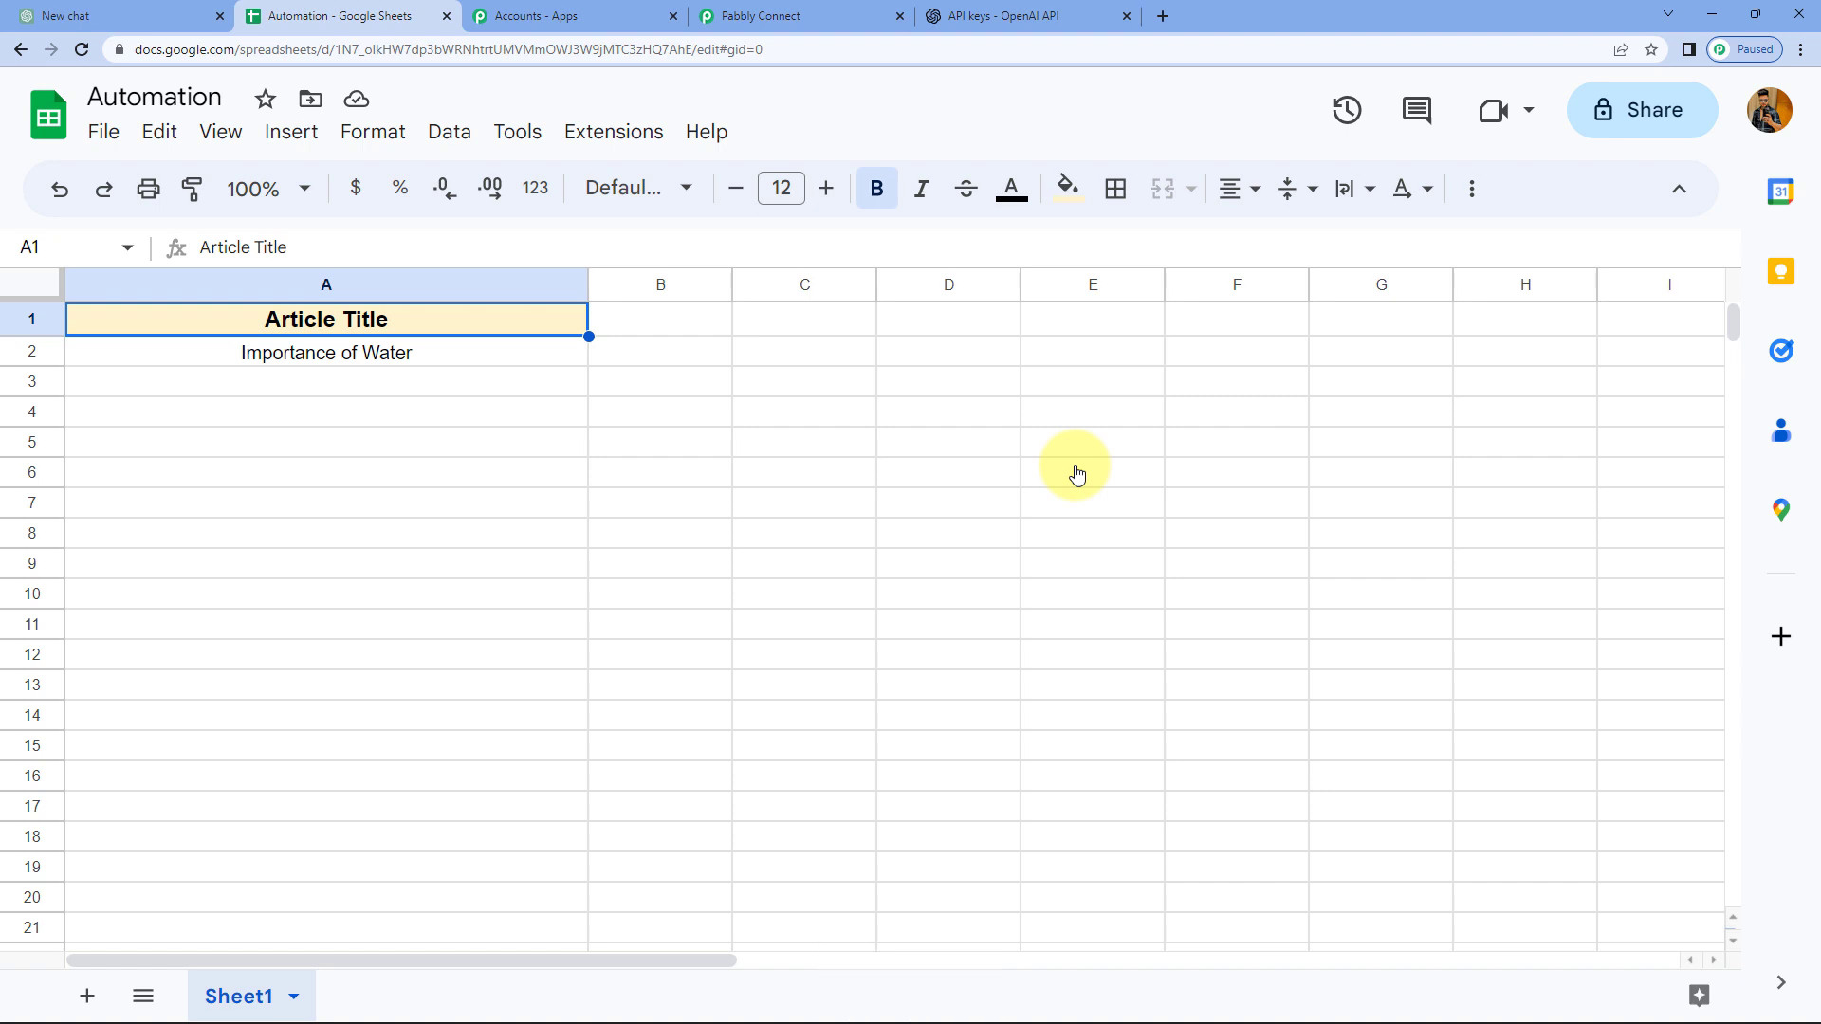
pyautogui.click(358, 391)
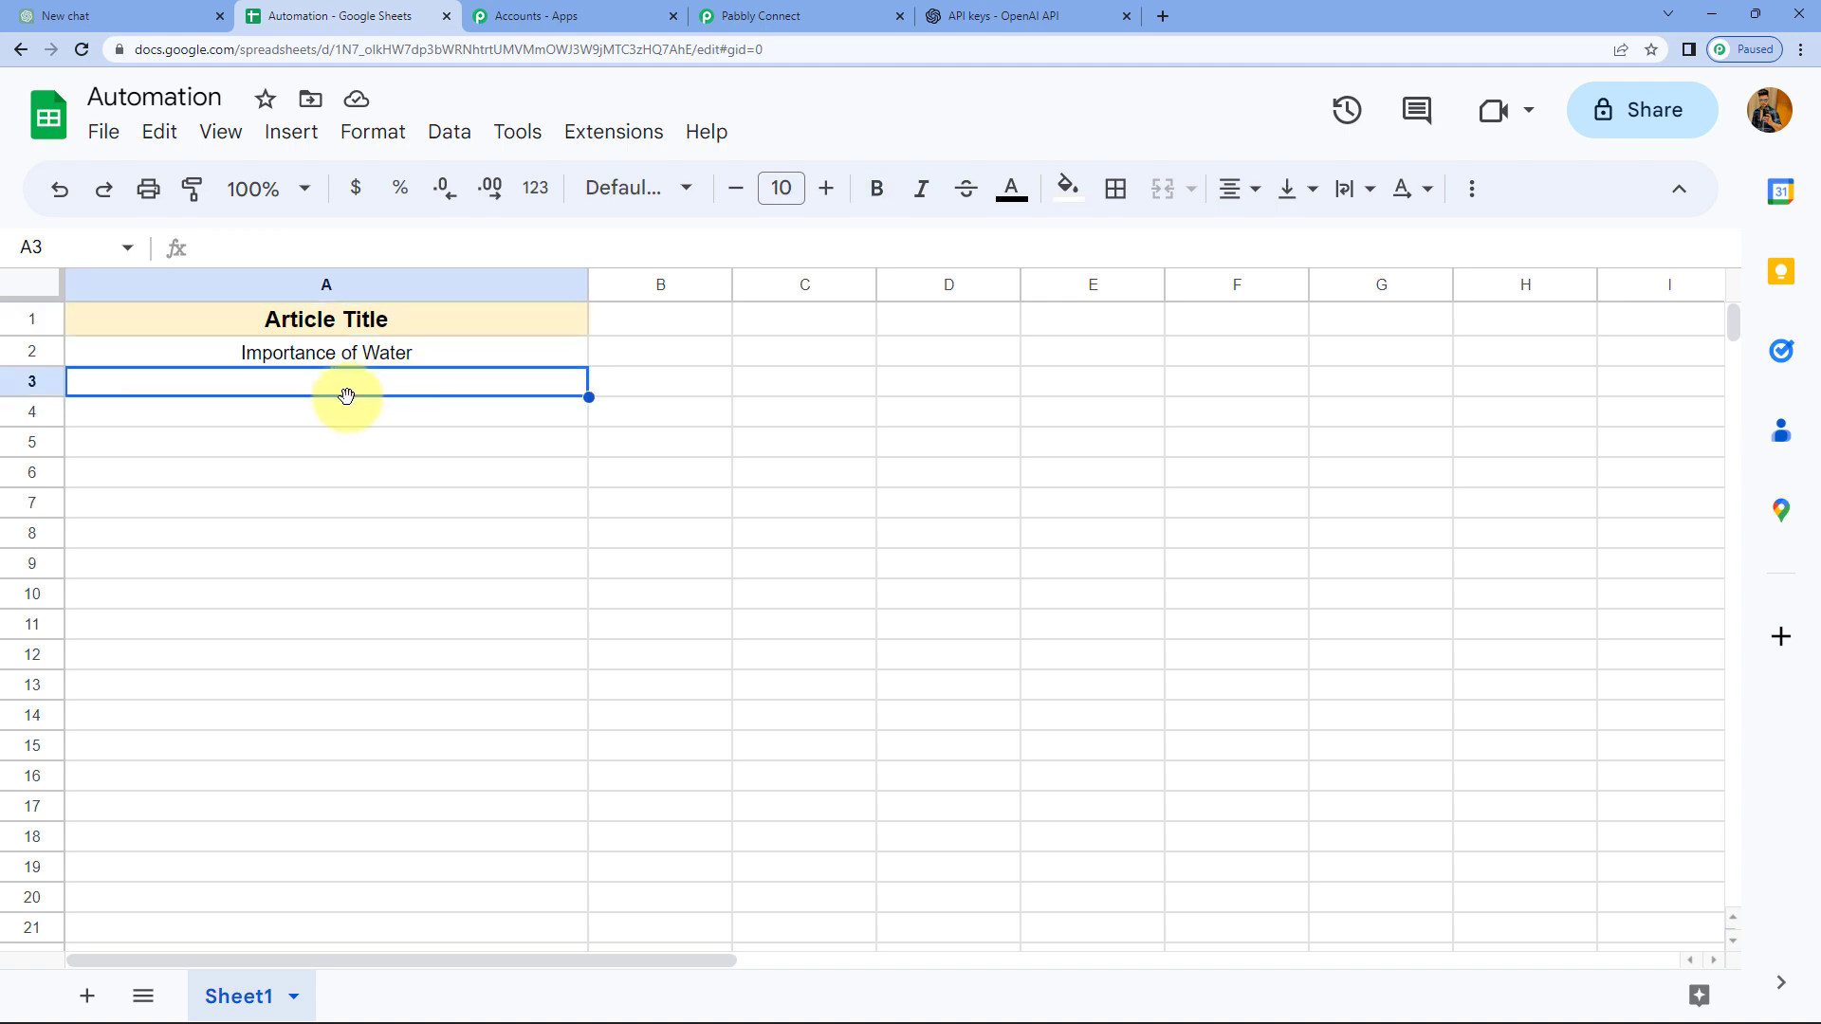
# Return to the Pabbly Connect workflow and save the Ask ChatGPT action with a test request
pyautogui.click(749, 15)
pyautogui.scroll(10, 323, 313)
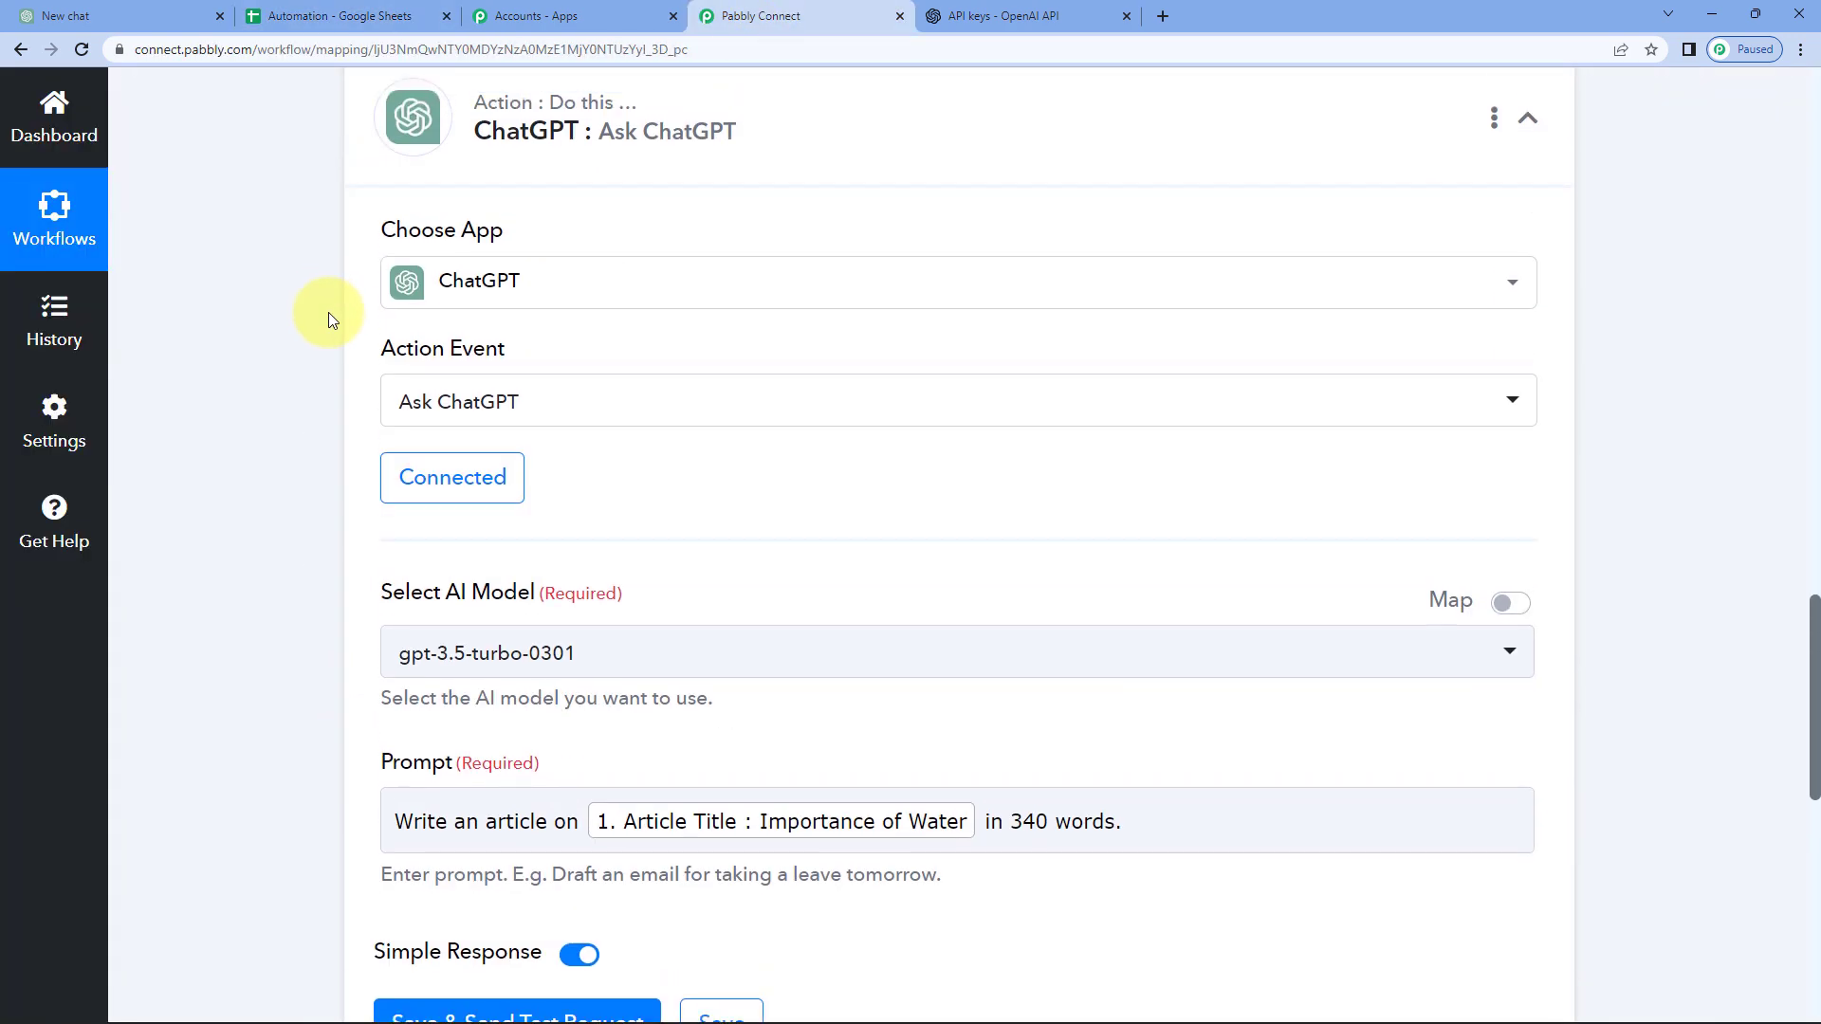
pyautogui.scroll(-6, 211, 664)
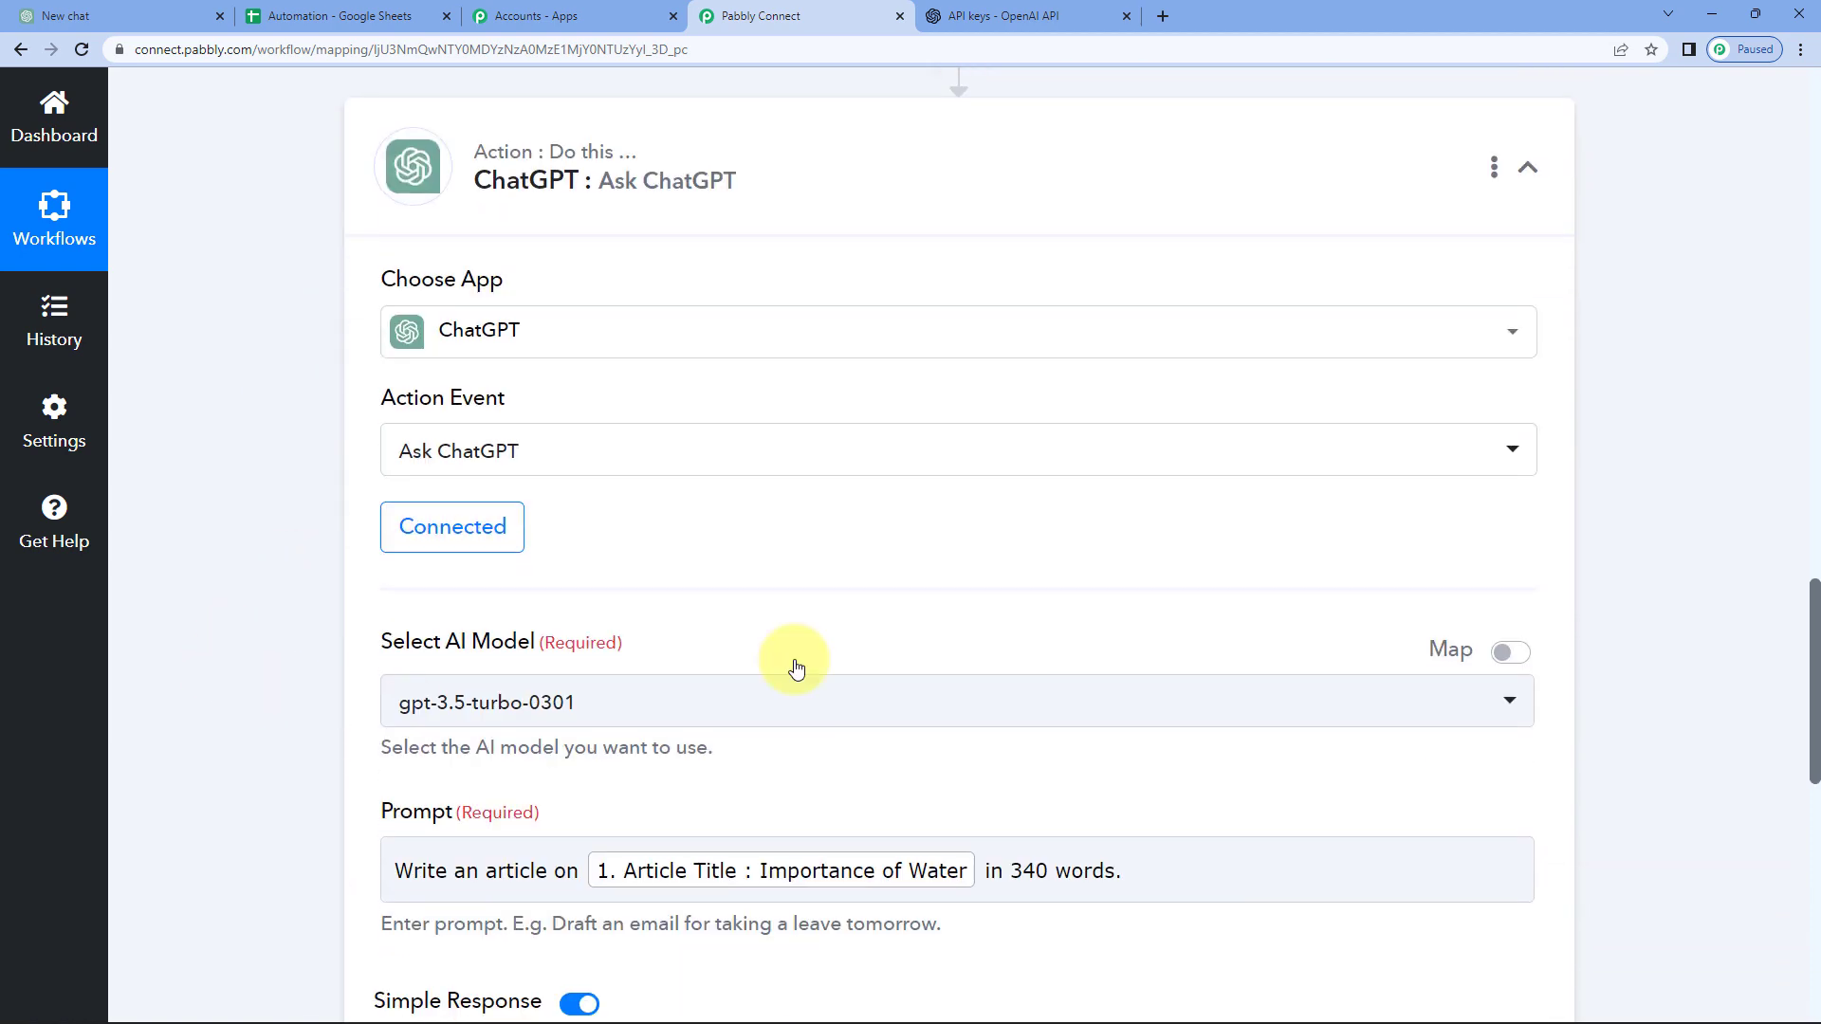
pyautogui.scroll(-3, 289, 523)
pyautogui.scroll(-3, 283, 521)
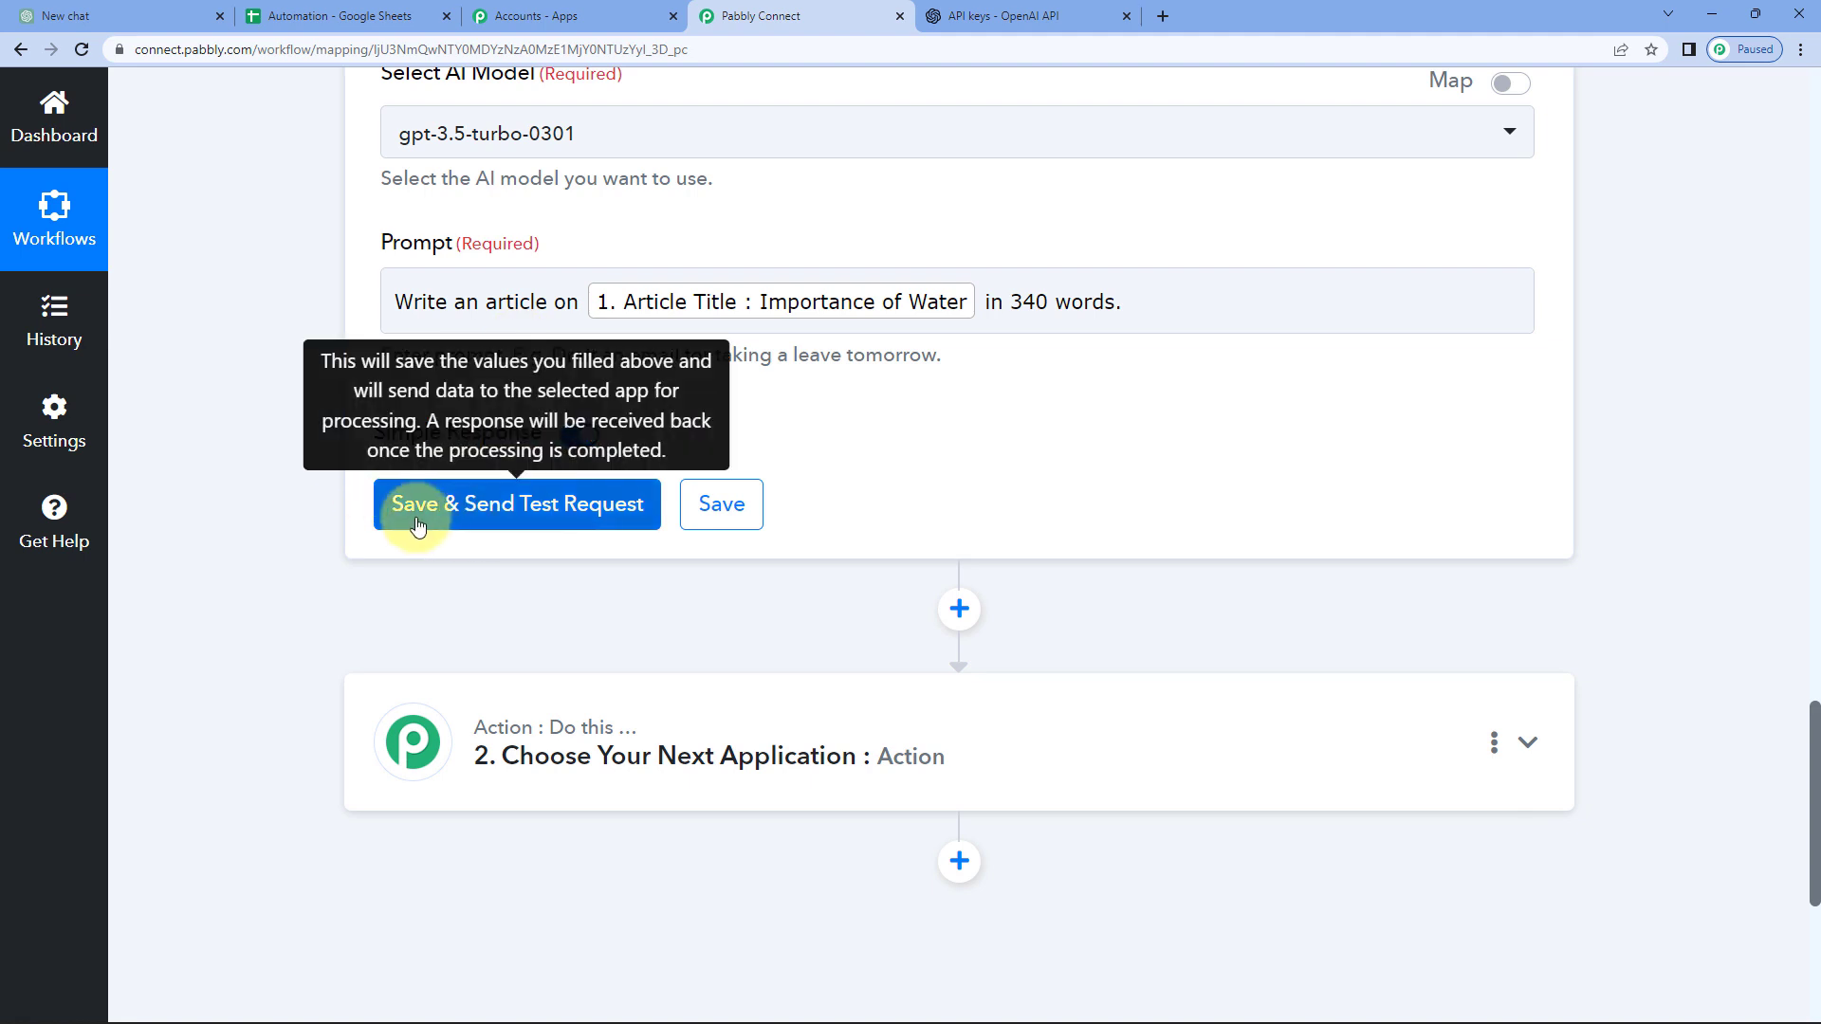
pyautogui.click(522, 525)
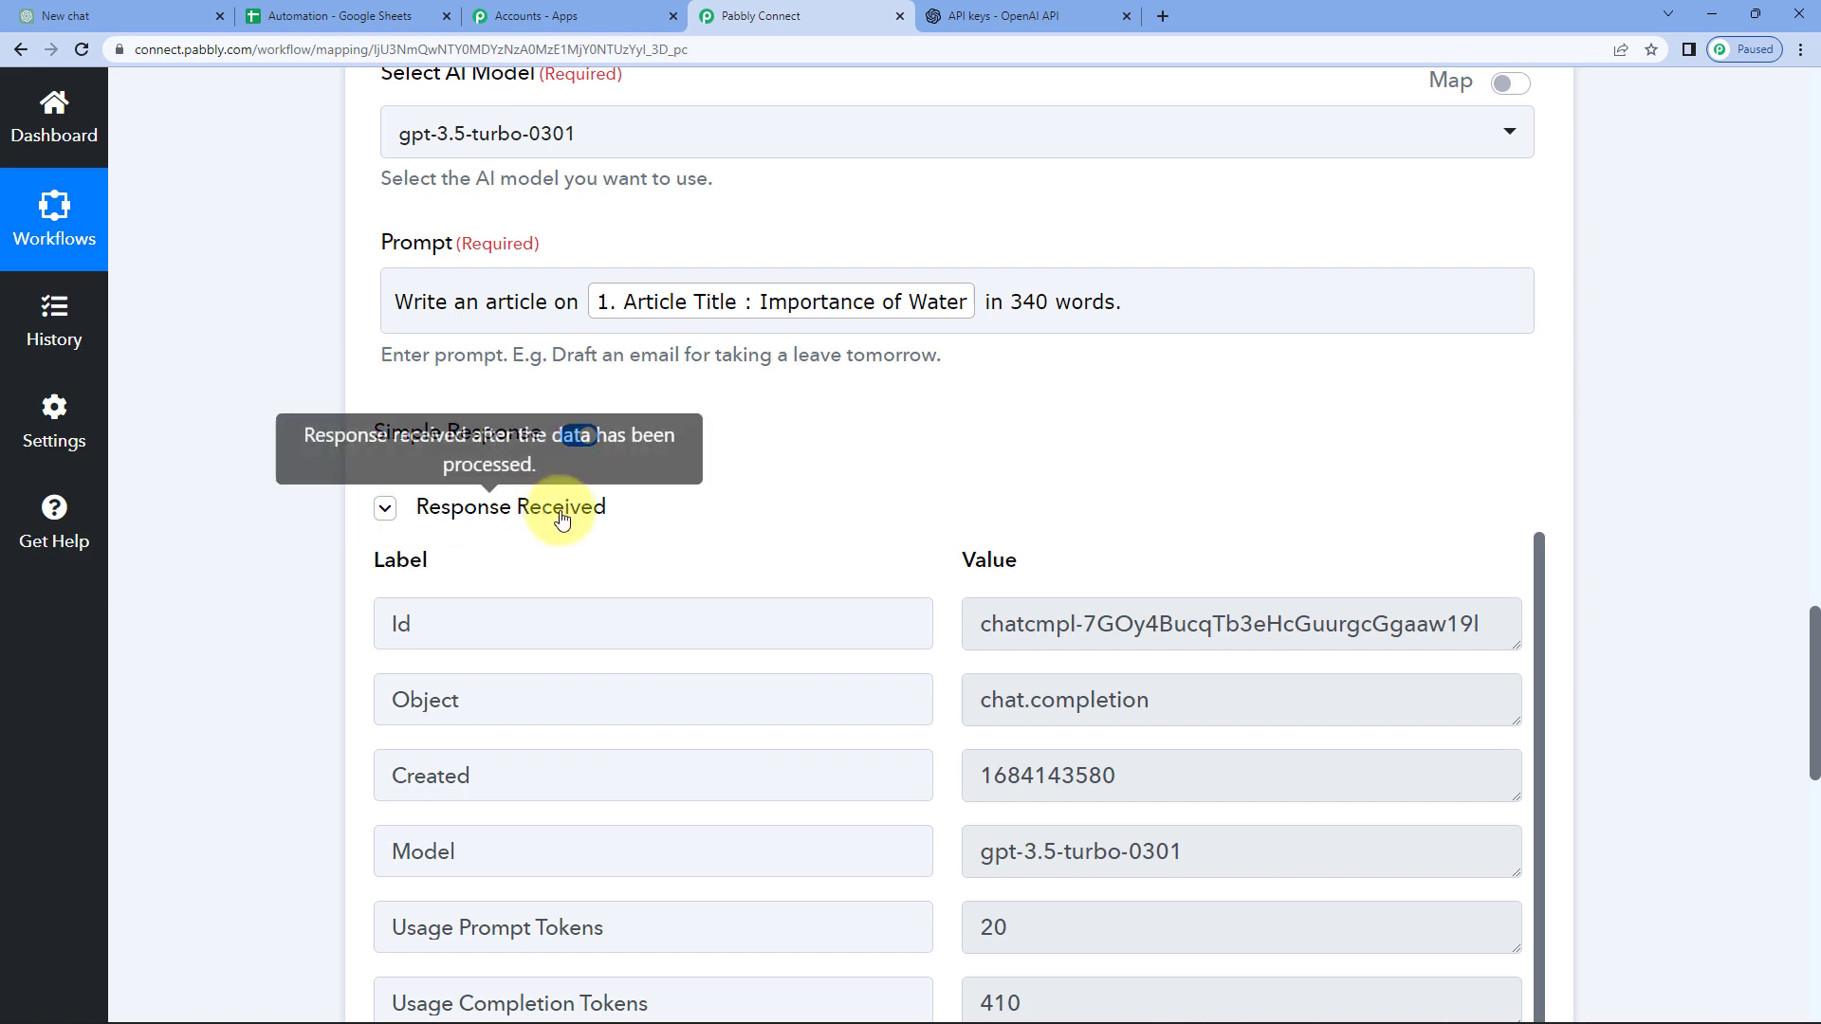
# Find the Choices 0 Message Content value in the ChatGPT response and enlarge its box for reading
pyautogui.scroll(-1, 222, 579)
pyautogui.scroll(-7, 222, 578)
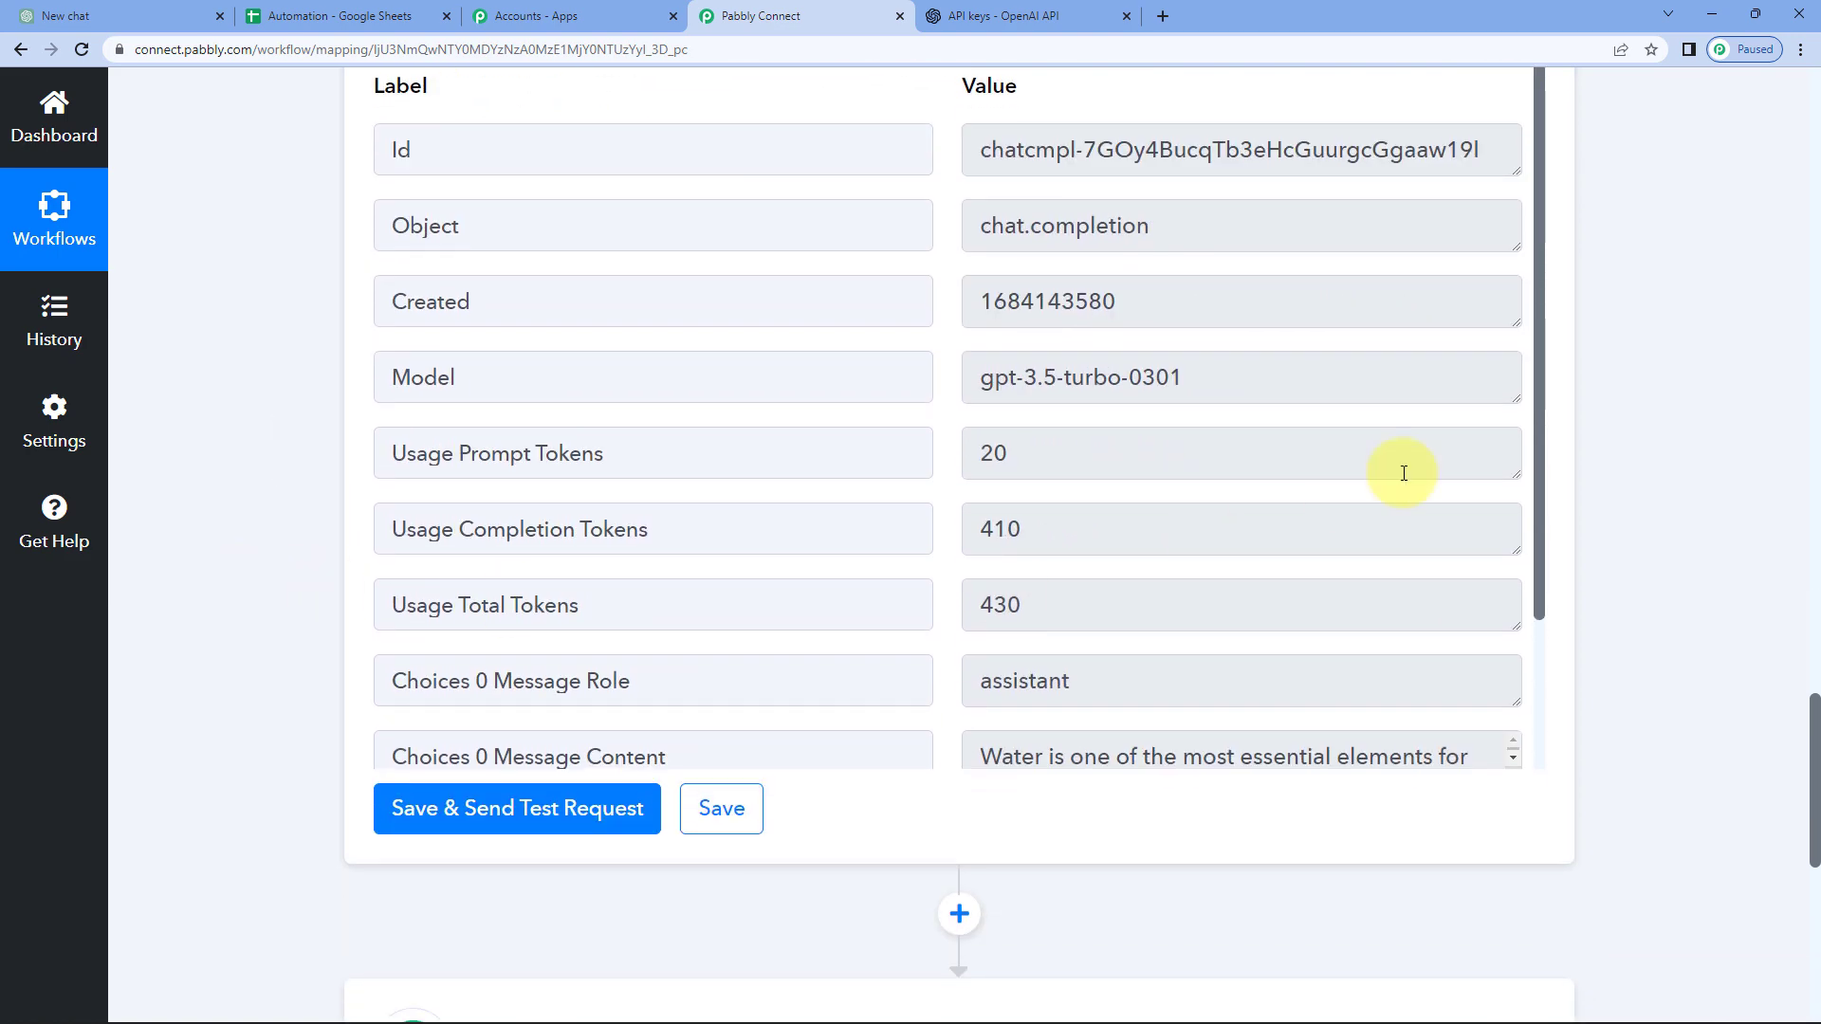
pyautogui.tripleClick(537, 569)
pyautogui.click(1456, 583)
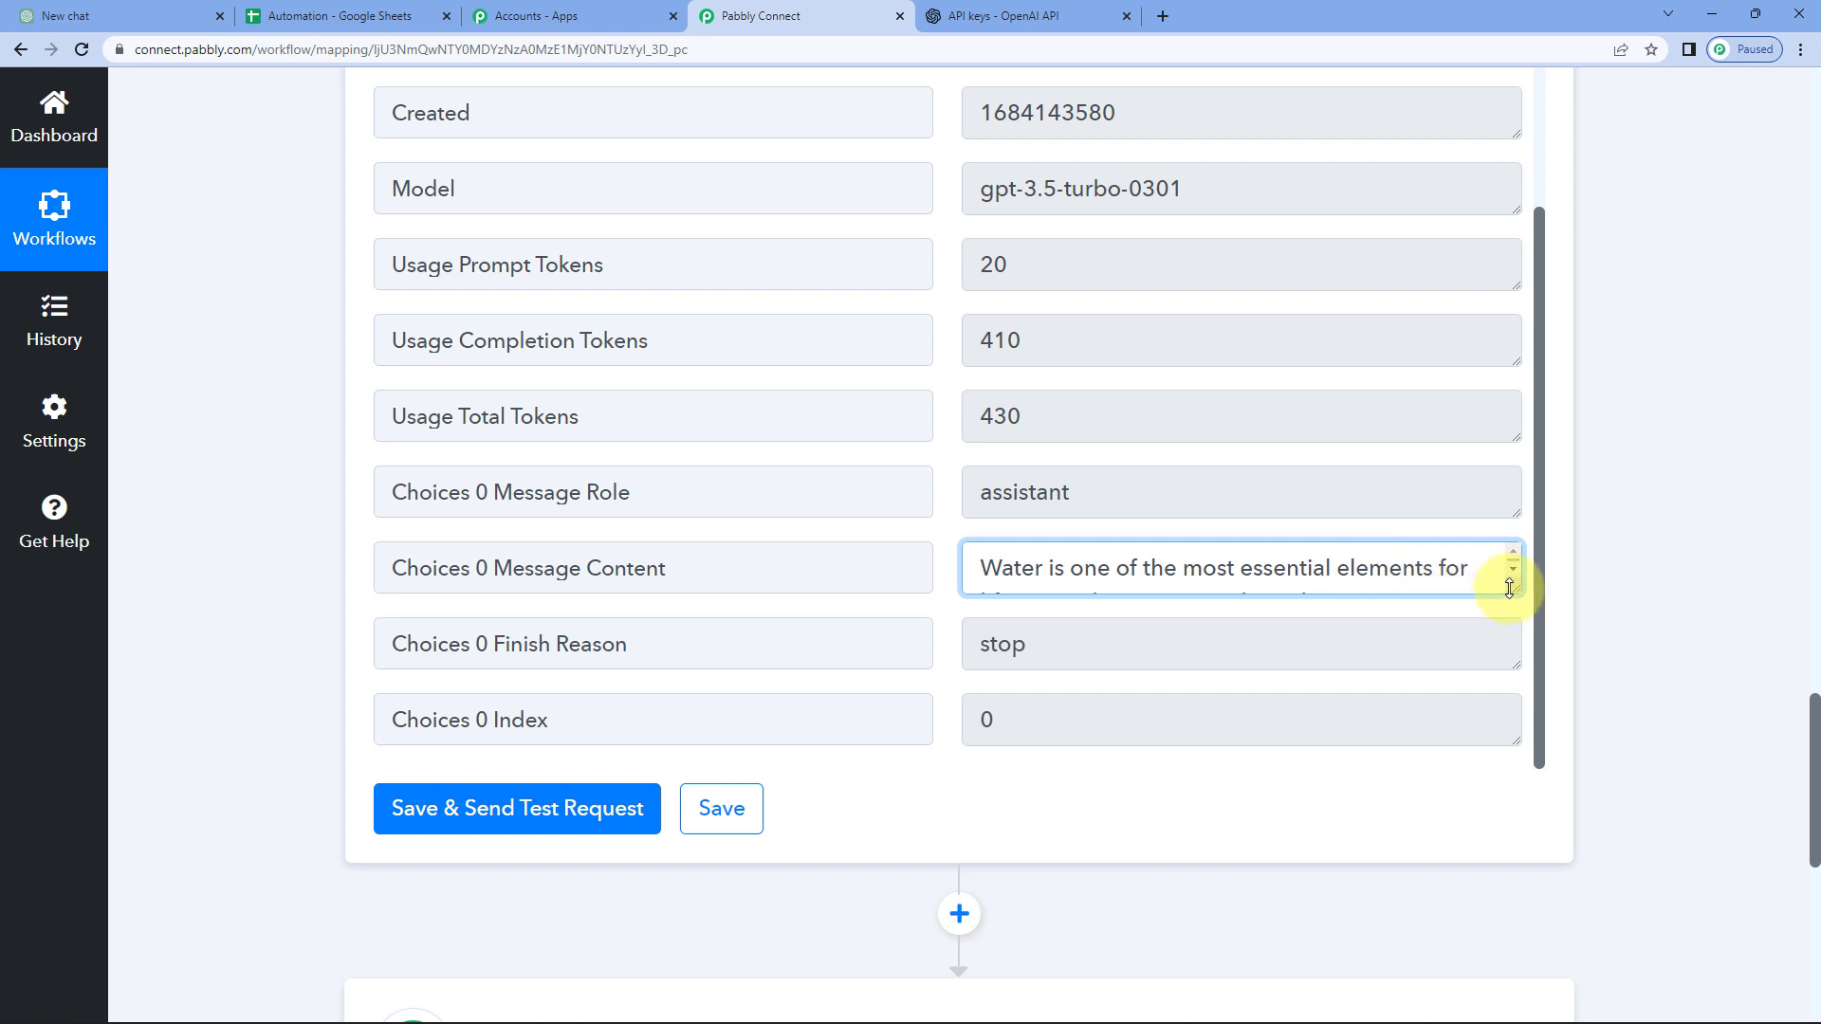
pyautogui.moveTo(1512, 585); pyautogui.dragTo(1504, 801)
# Read through the generated article in the Choices 0 Message Content value from beginning to end
pyautogui.scroll(-3, 1565, 565)
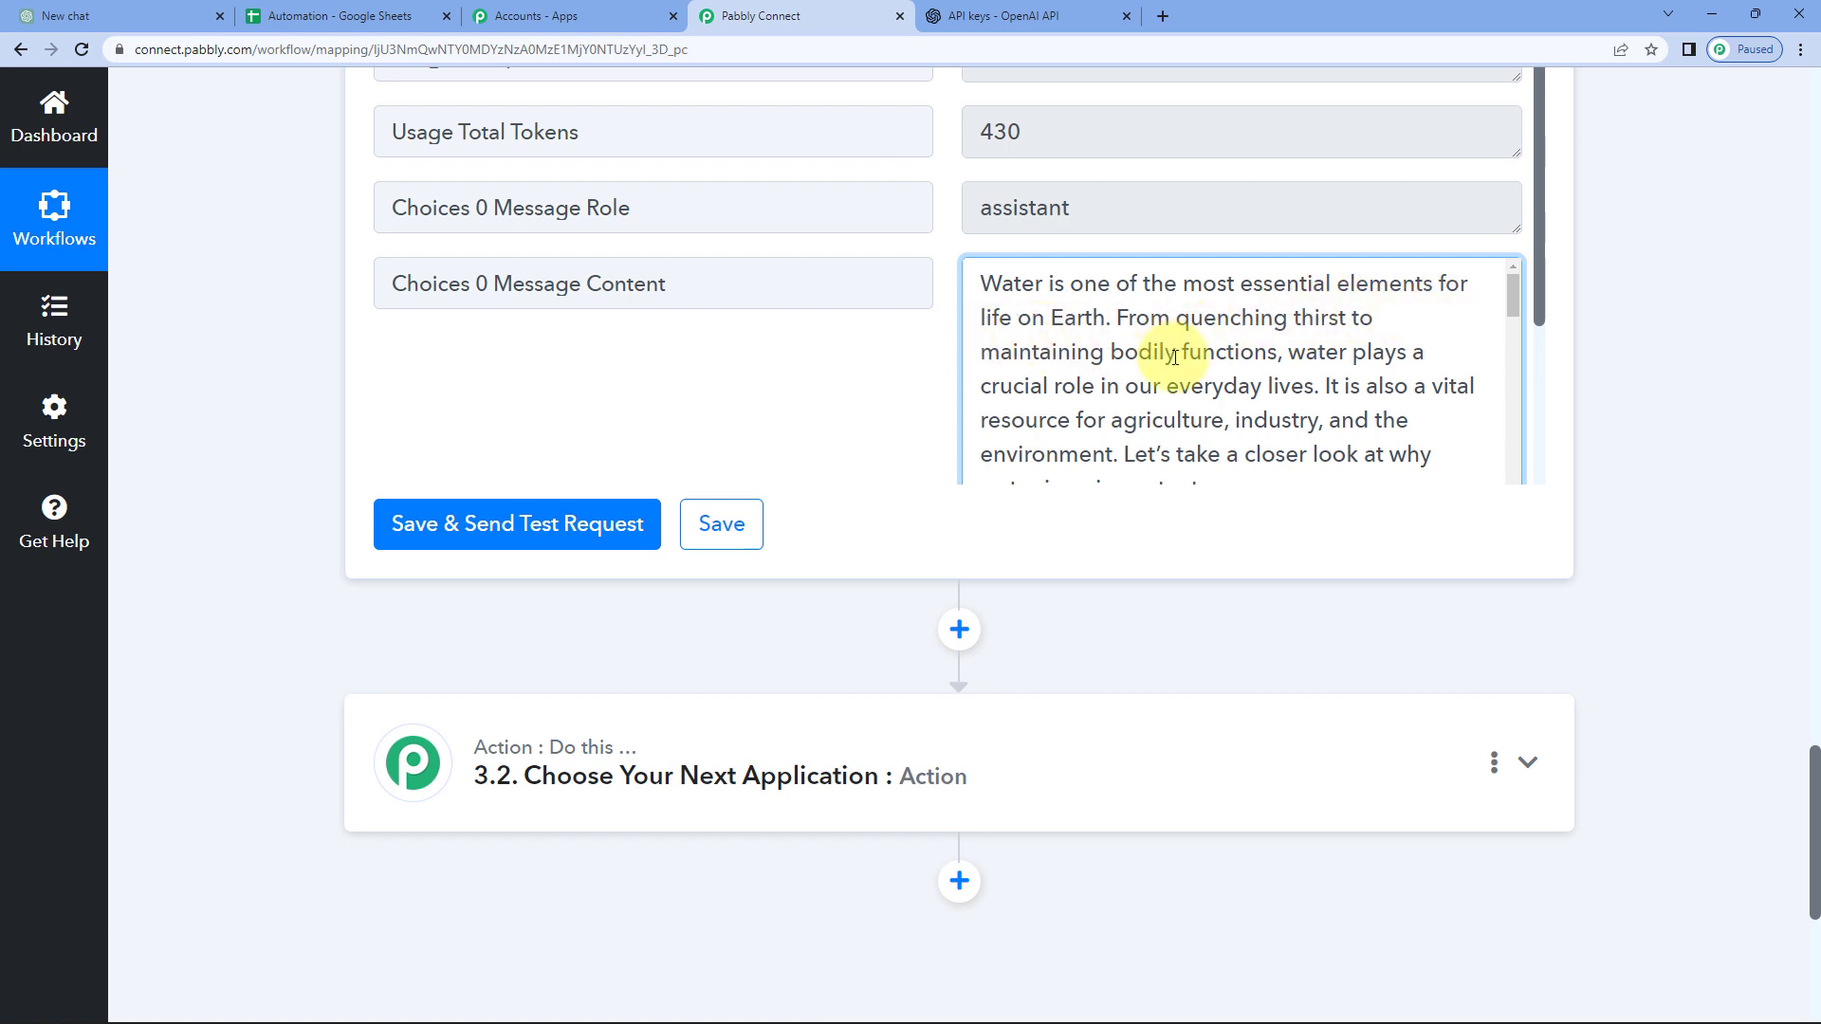
pyautogui.scroll(-5, 1182, 352)
pyautogui.scroll(-8, 1181, 353)
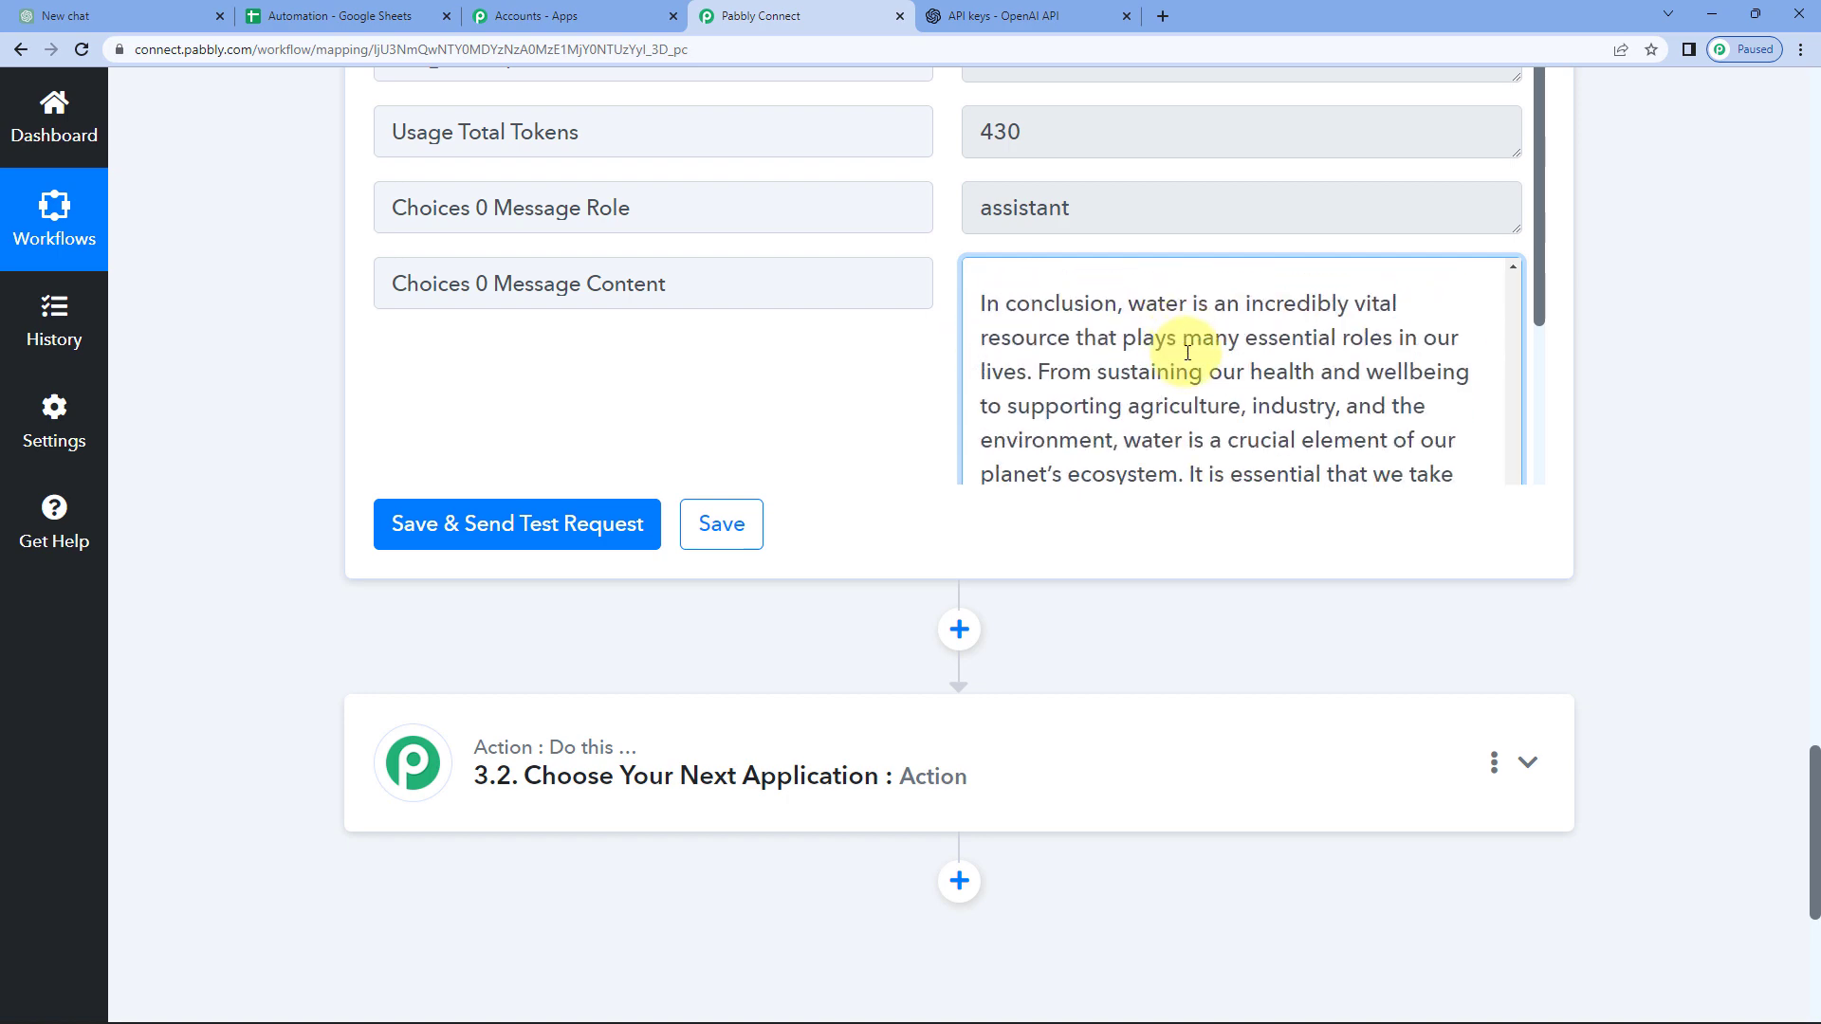
pyautogui.scroll(-1, 1552, 398)
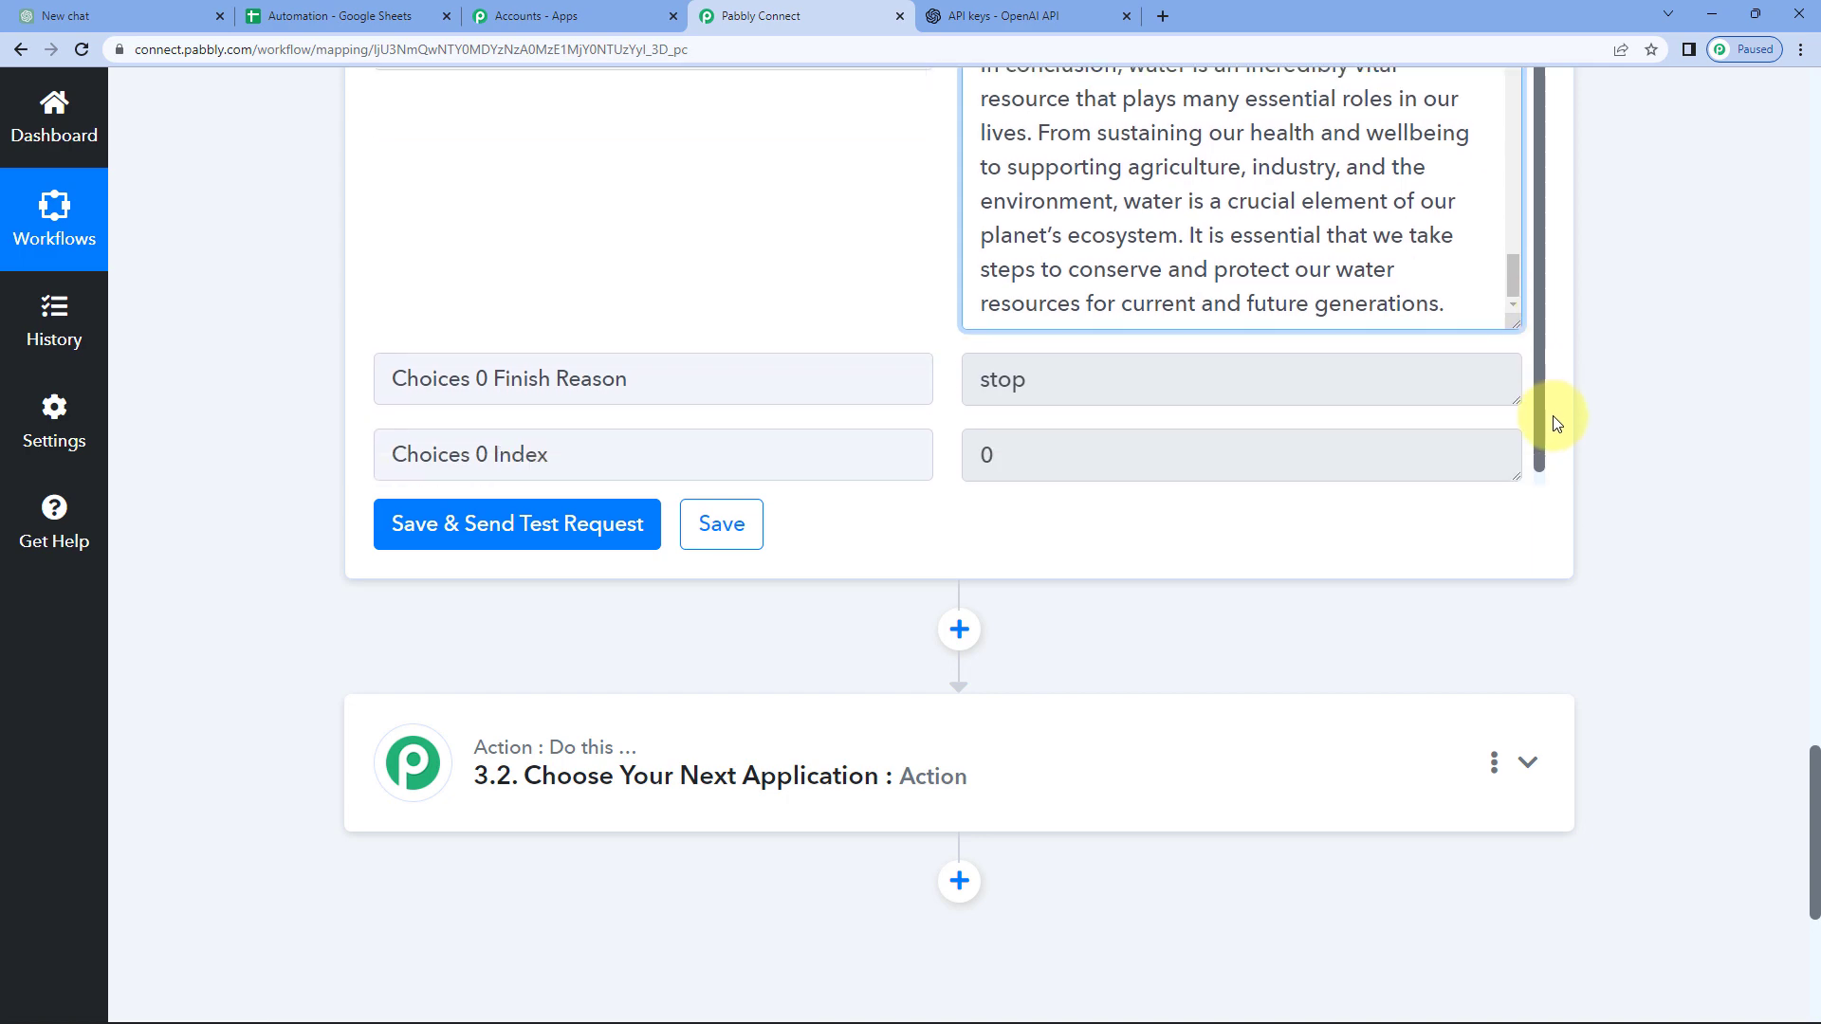
pyautogui.scroll(2, 1527, 343)
pyautogui.scroll(5, 1207, 266)
pyautogui.scroll(5, 1207, 290)
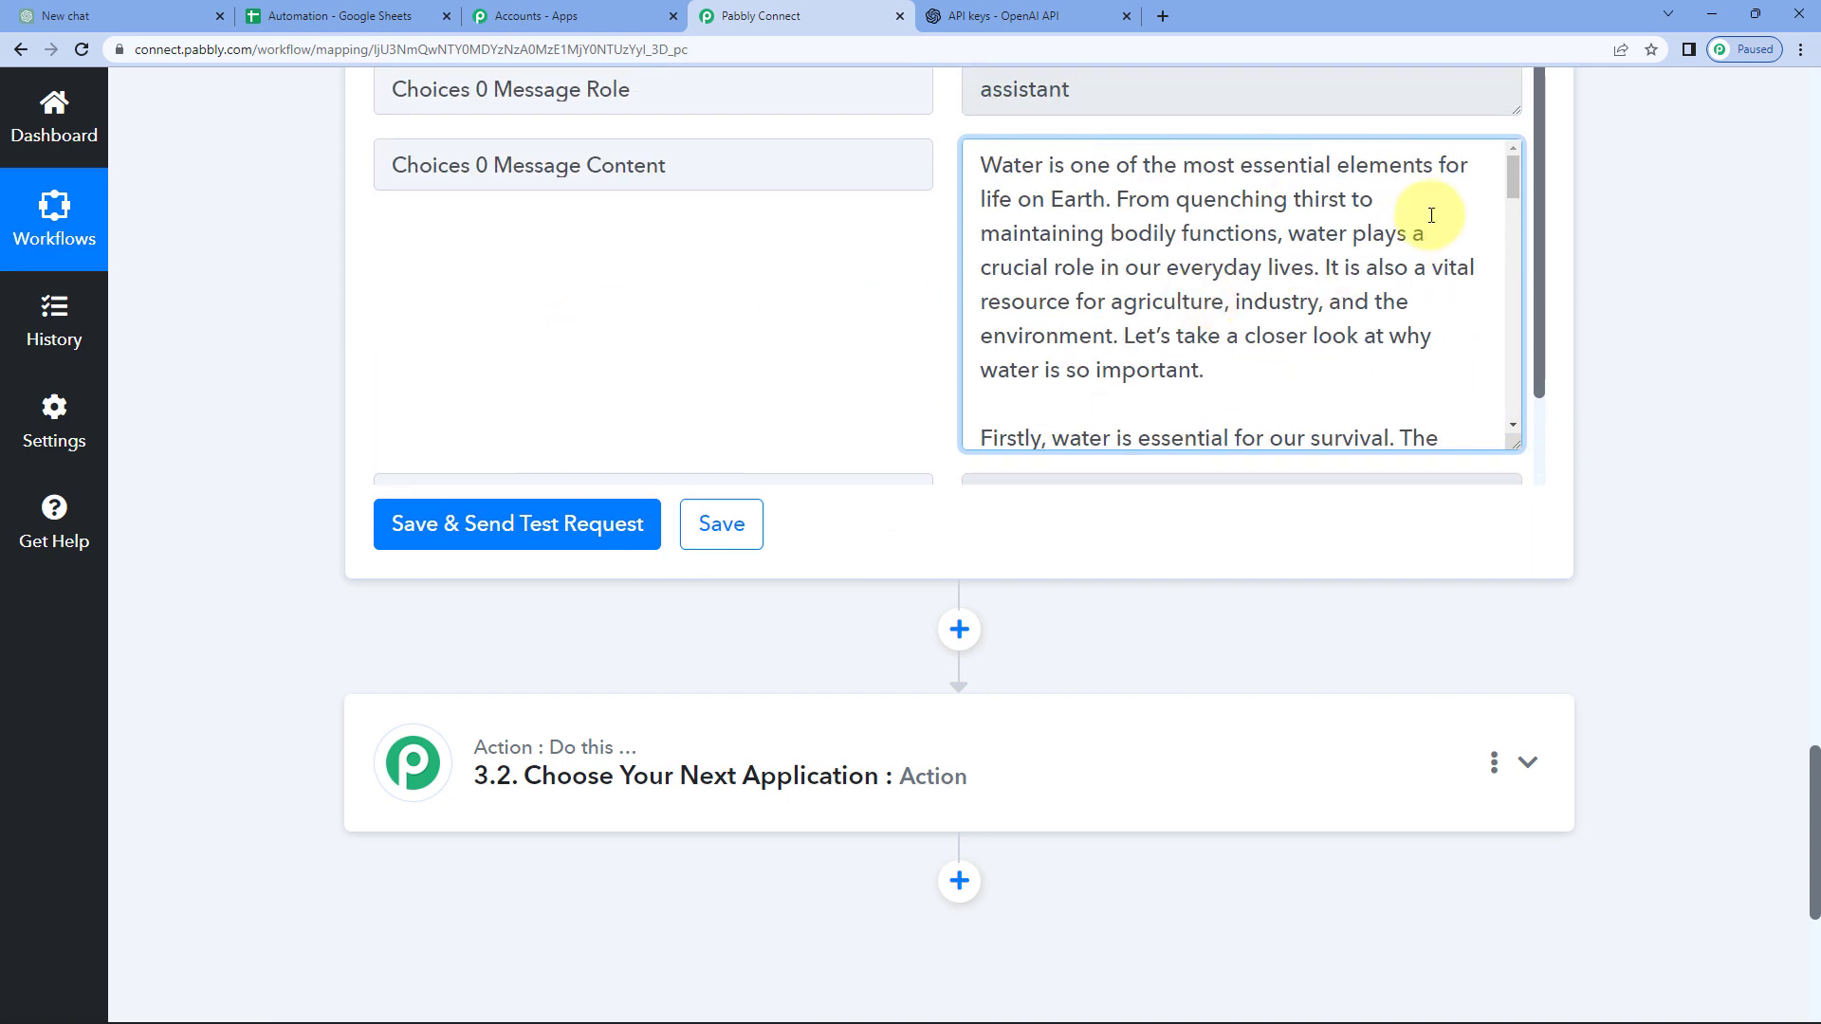
pyautogui.moveTo(983, 166); pyautogui.dragTo(1327, 438)
pyautogui.tripleClick(1239, 299)
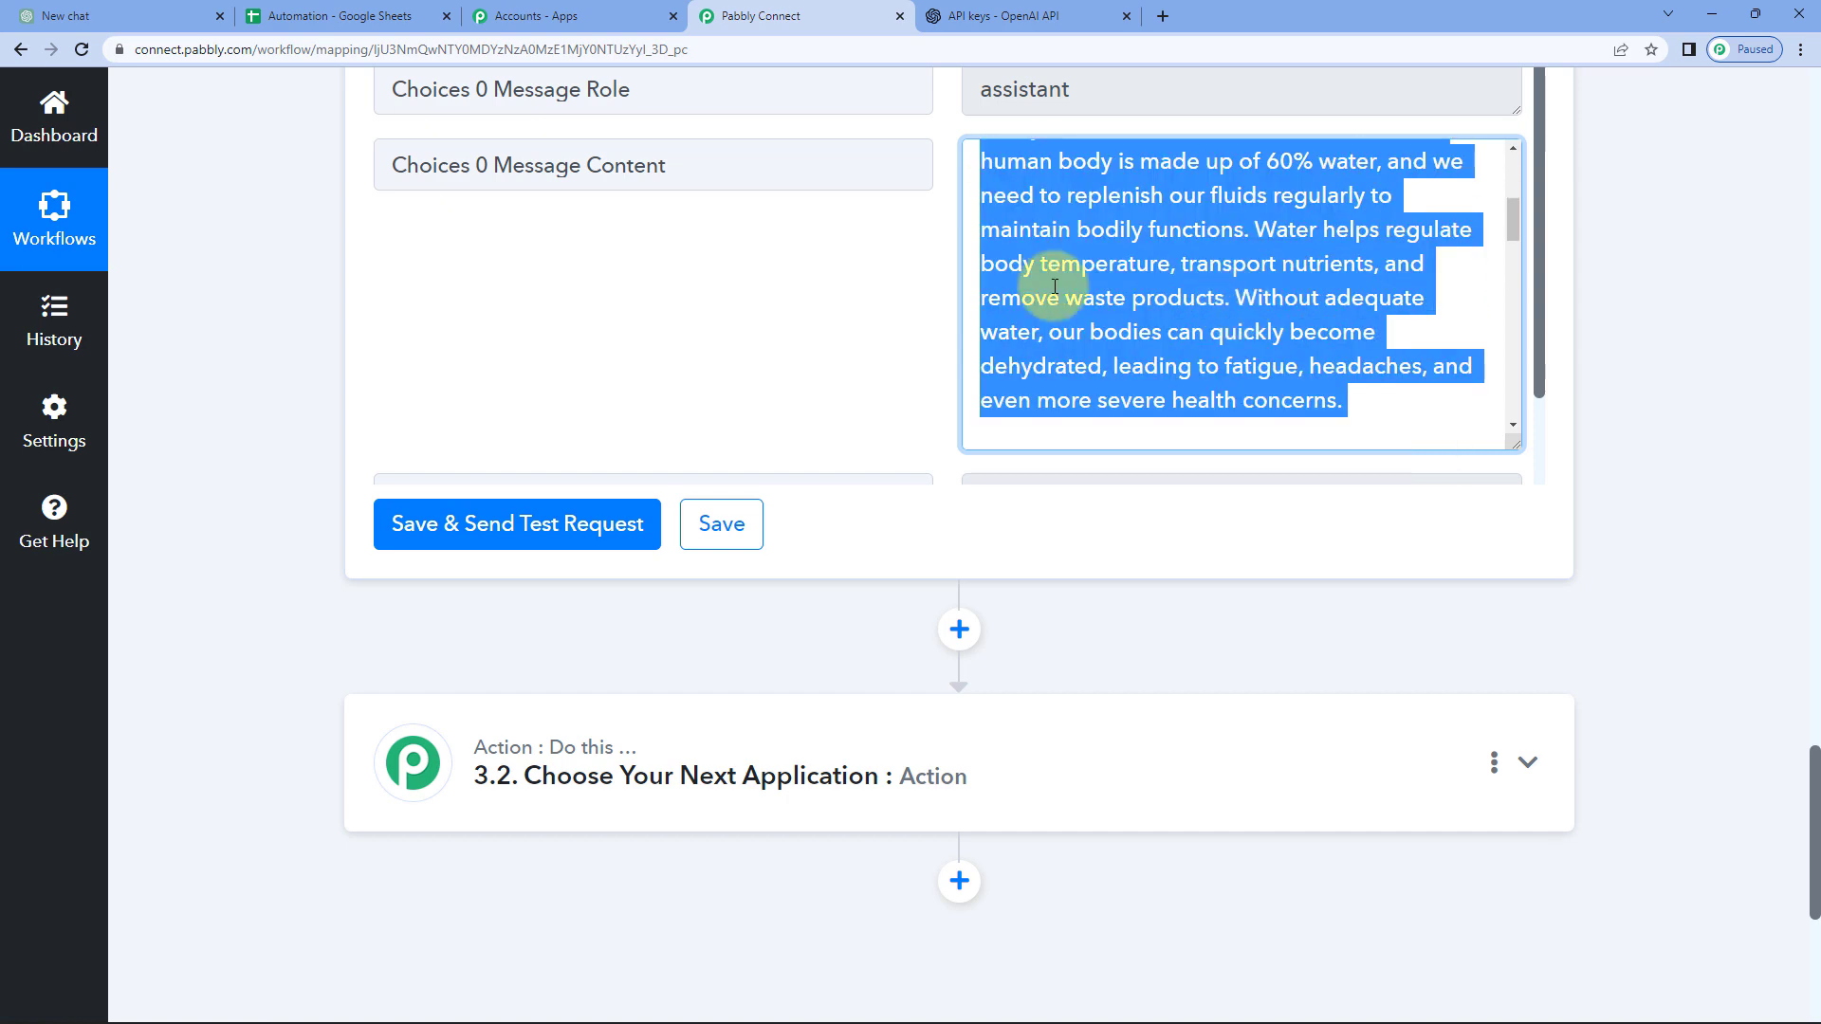
pyautogui.click(718, 291)
# Set the next action's app to WordPress with the Create a Post event
pyautogui.scroll(-6, 718, 291)
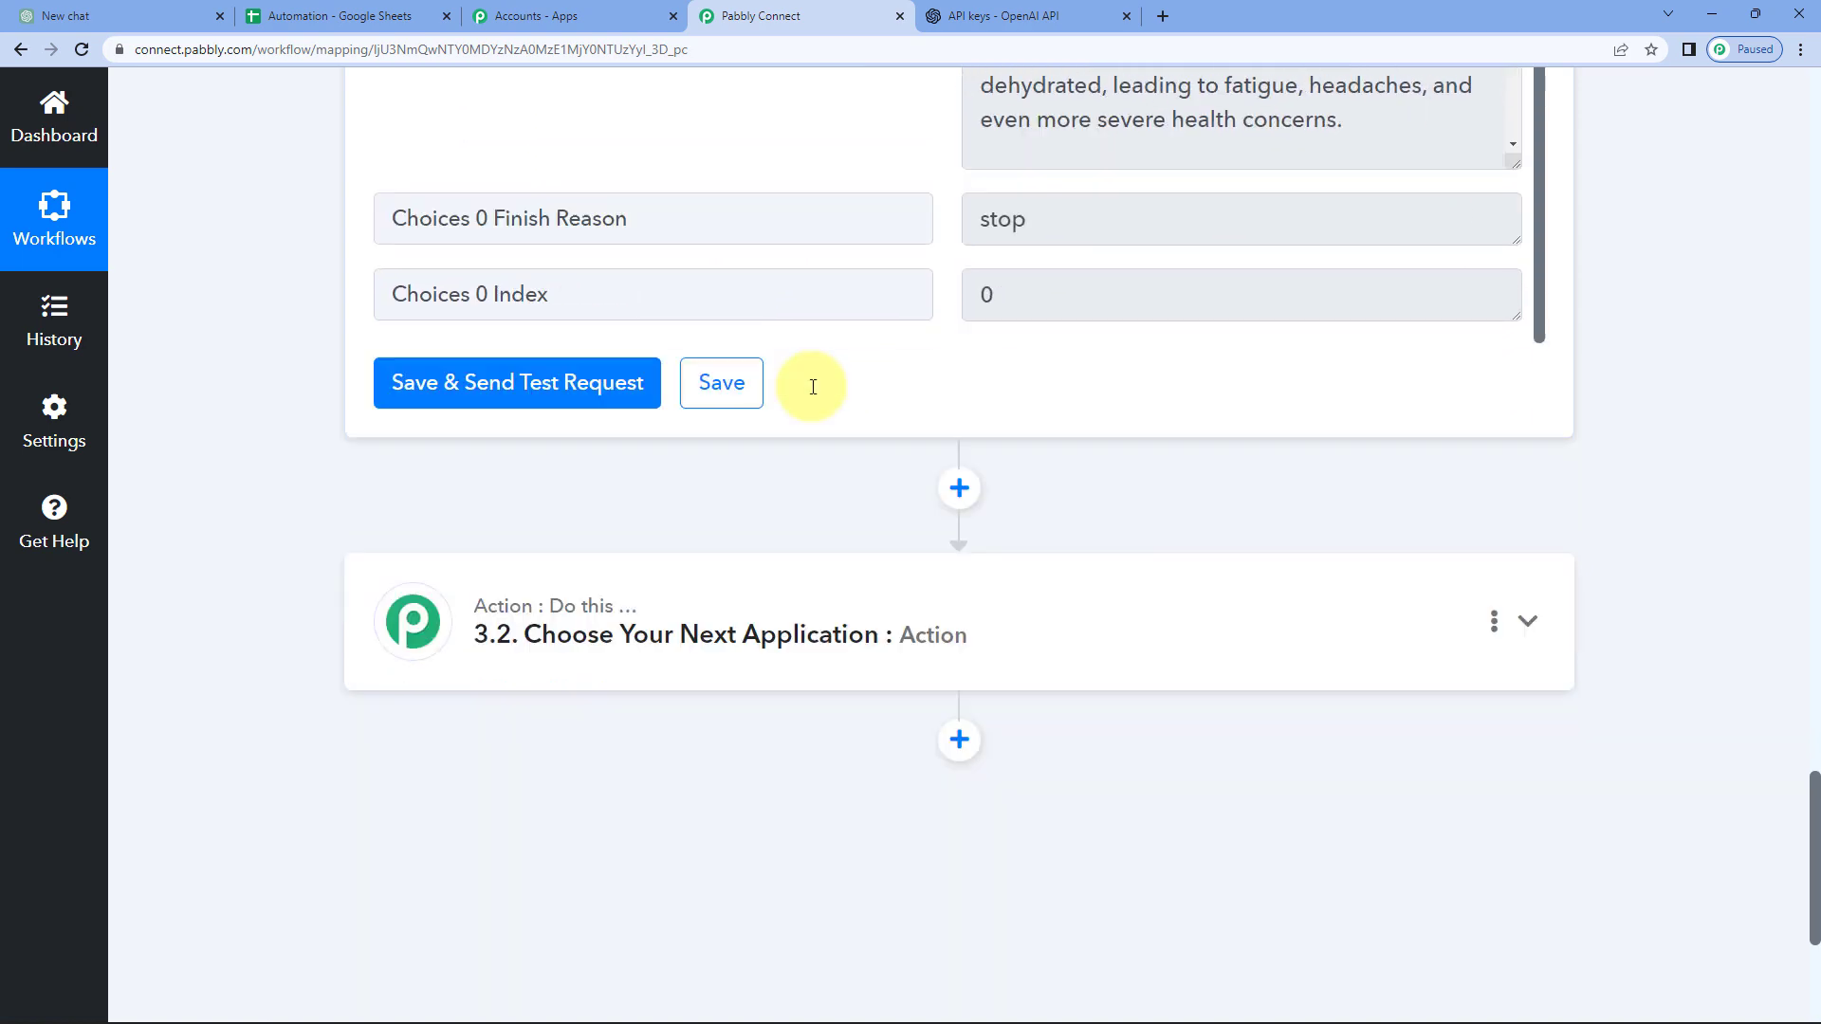
pyautogui.click(622, 468)
pyautogui.click(483, 649)
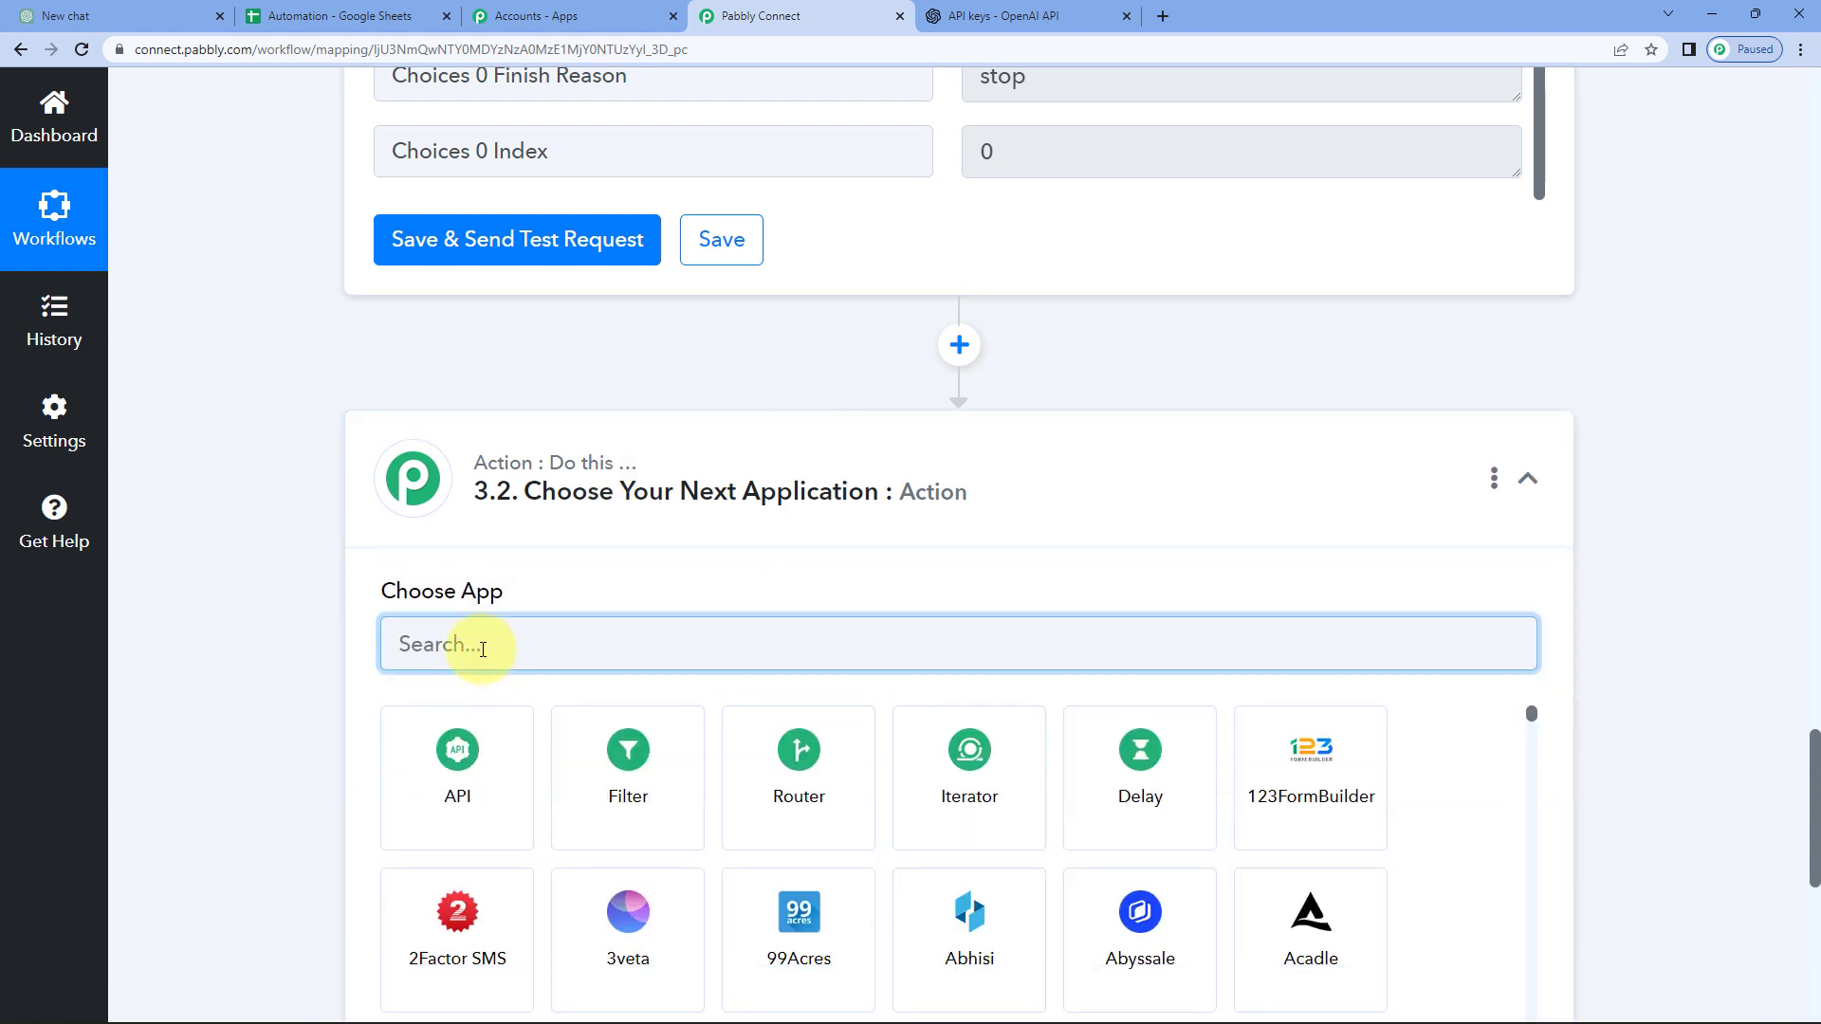
pyautogui.write('word')
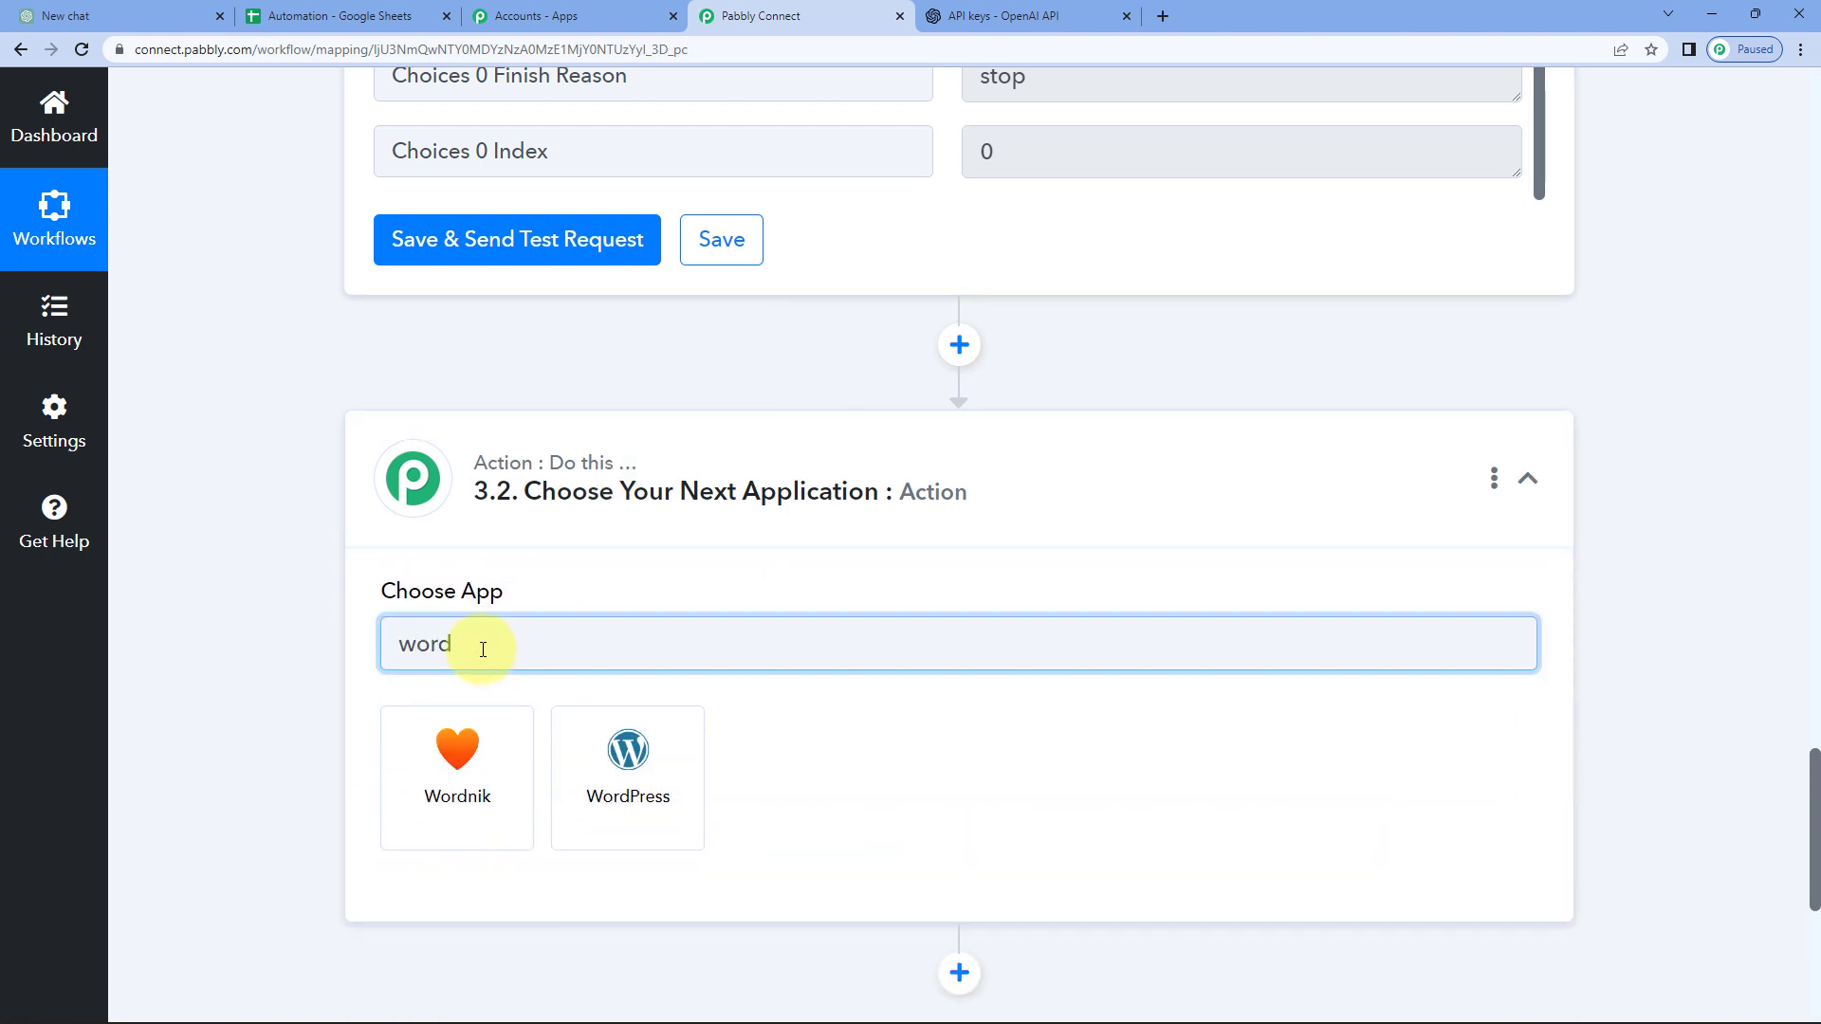
pyautogui.click(626, 770)
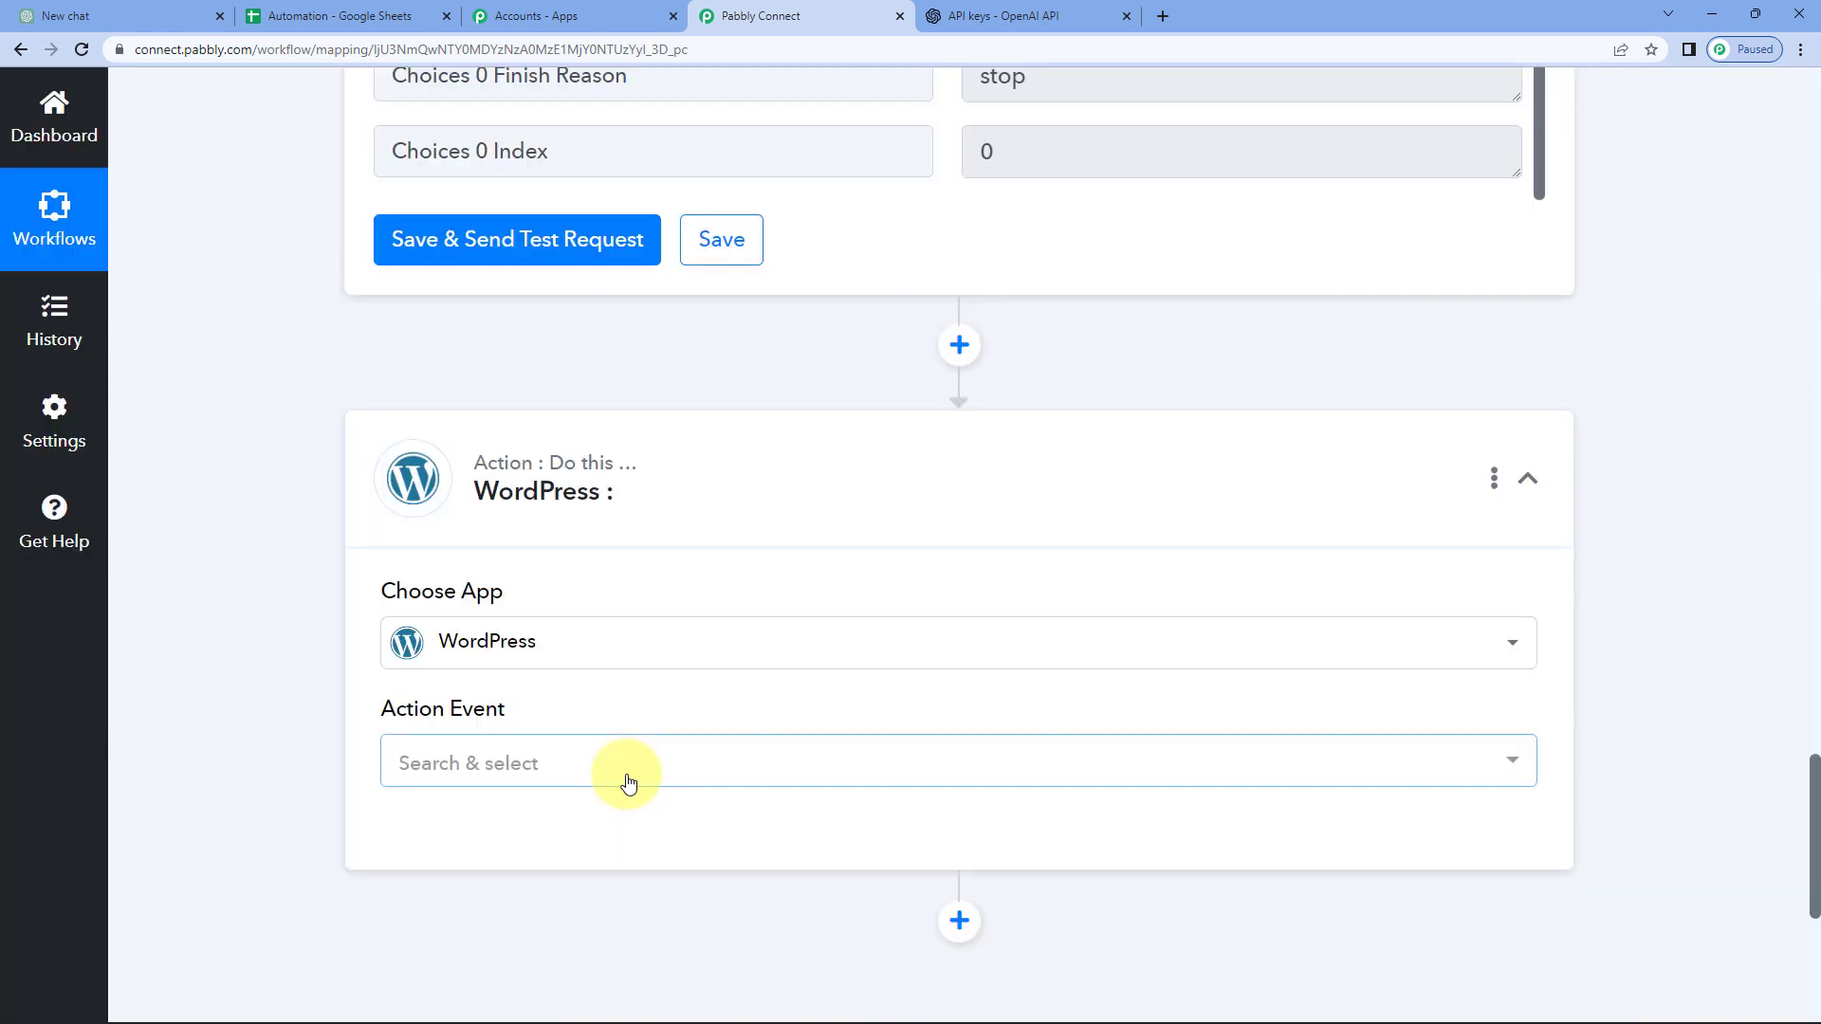
pyautogui.click(394, 771)
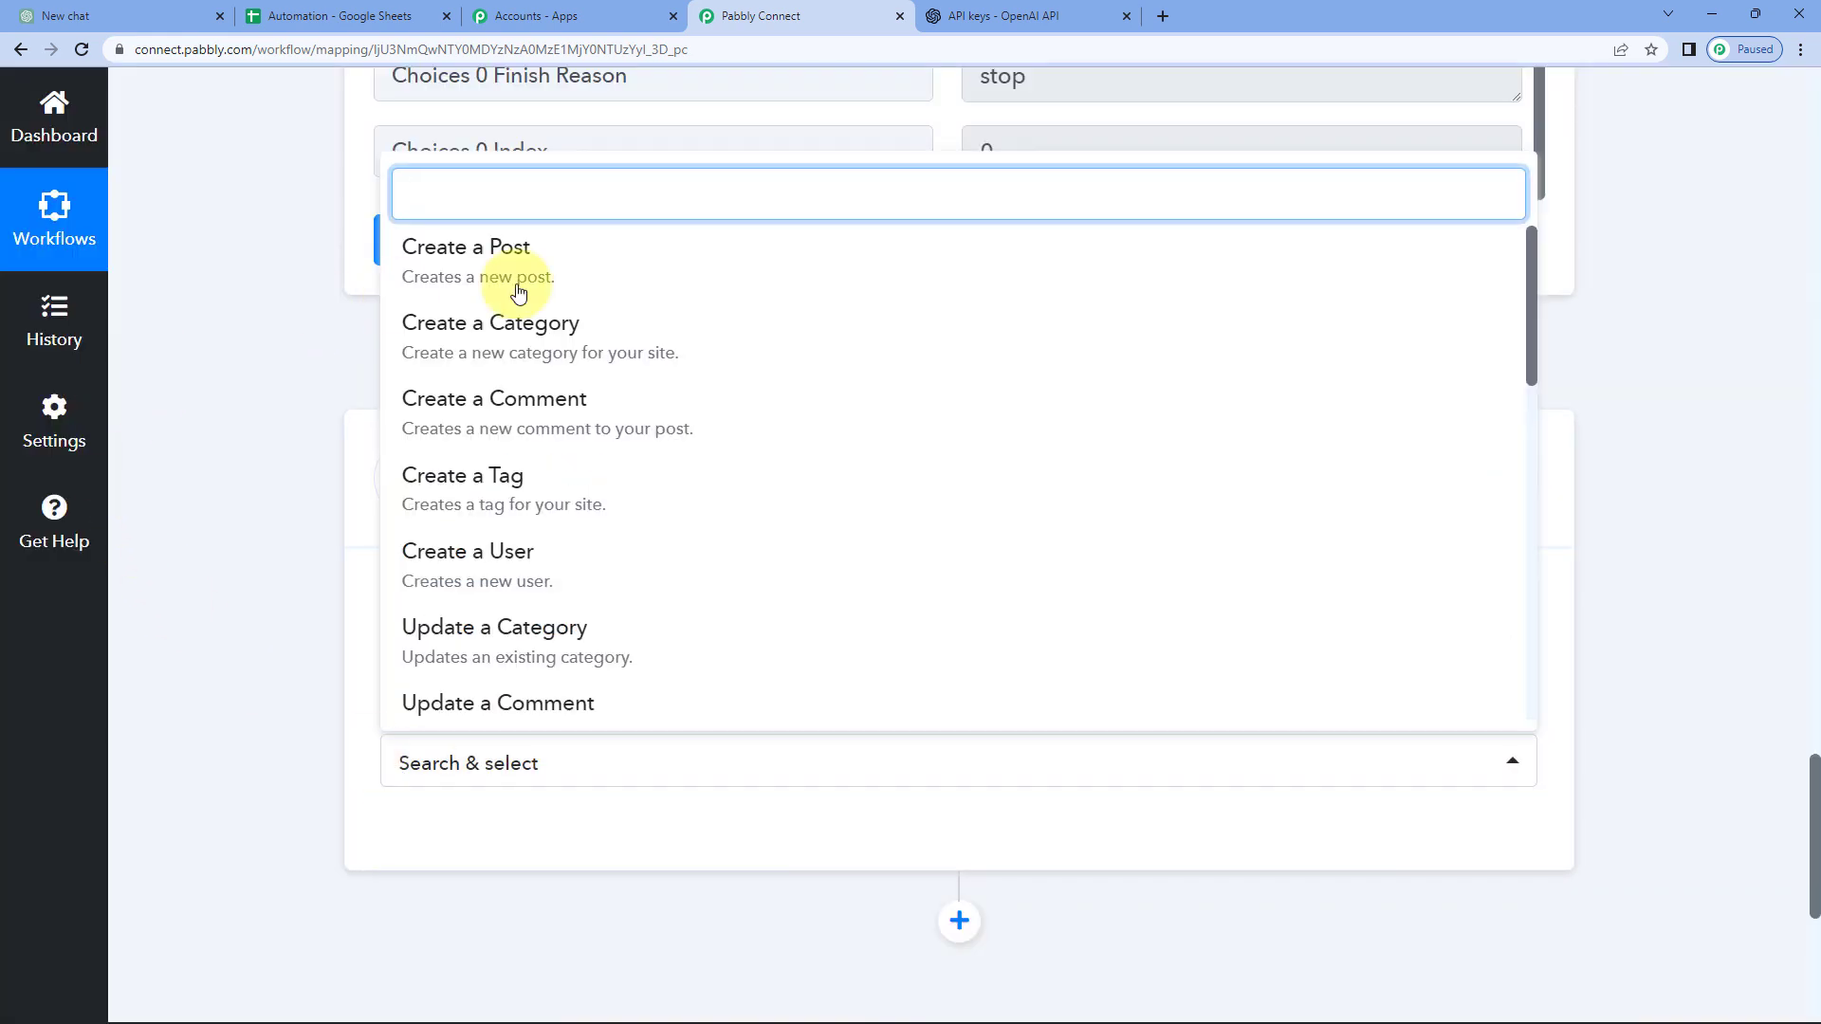
pyautogui.click(550, 283)
# Open the WordPress connection settings for the Create a Post action and choose to add a new connection
pyautogui.scroll(-3, 446, 617)
pyautogui.click(477, 575)
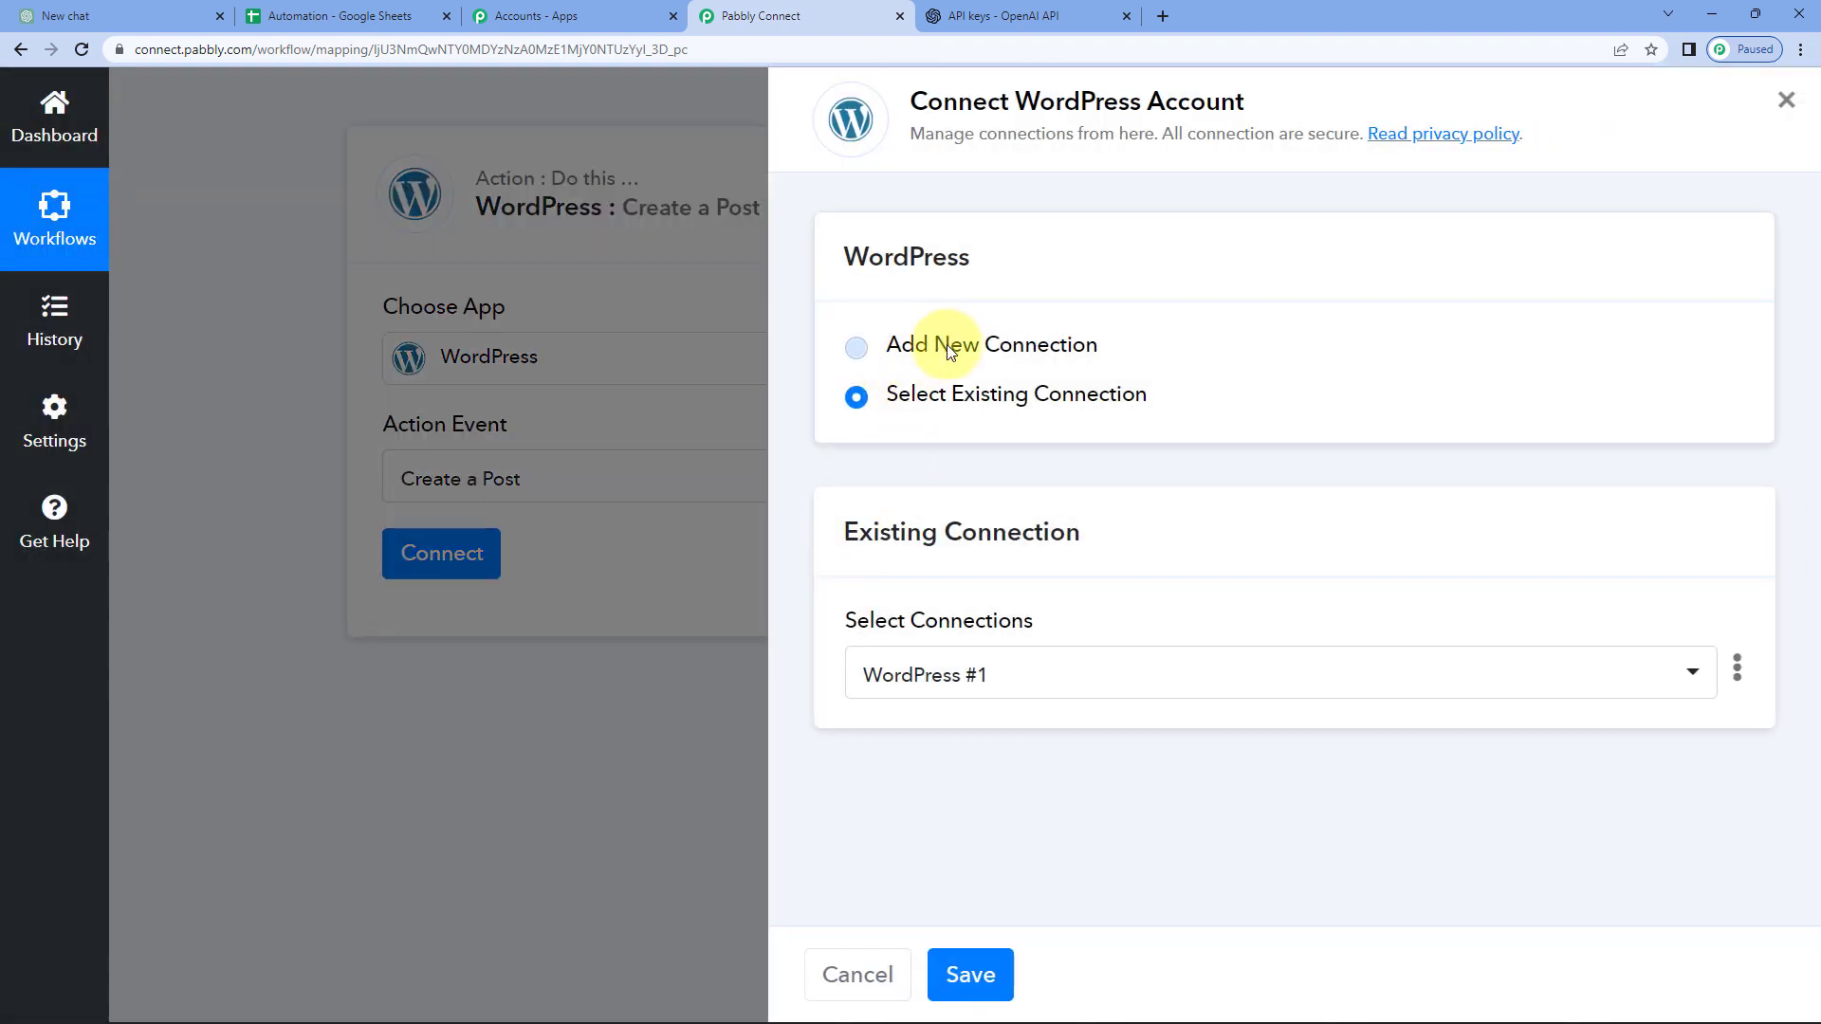
pyautogui.click(951, 353)
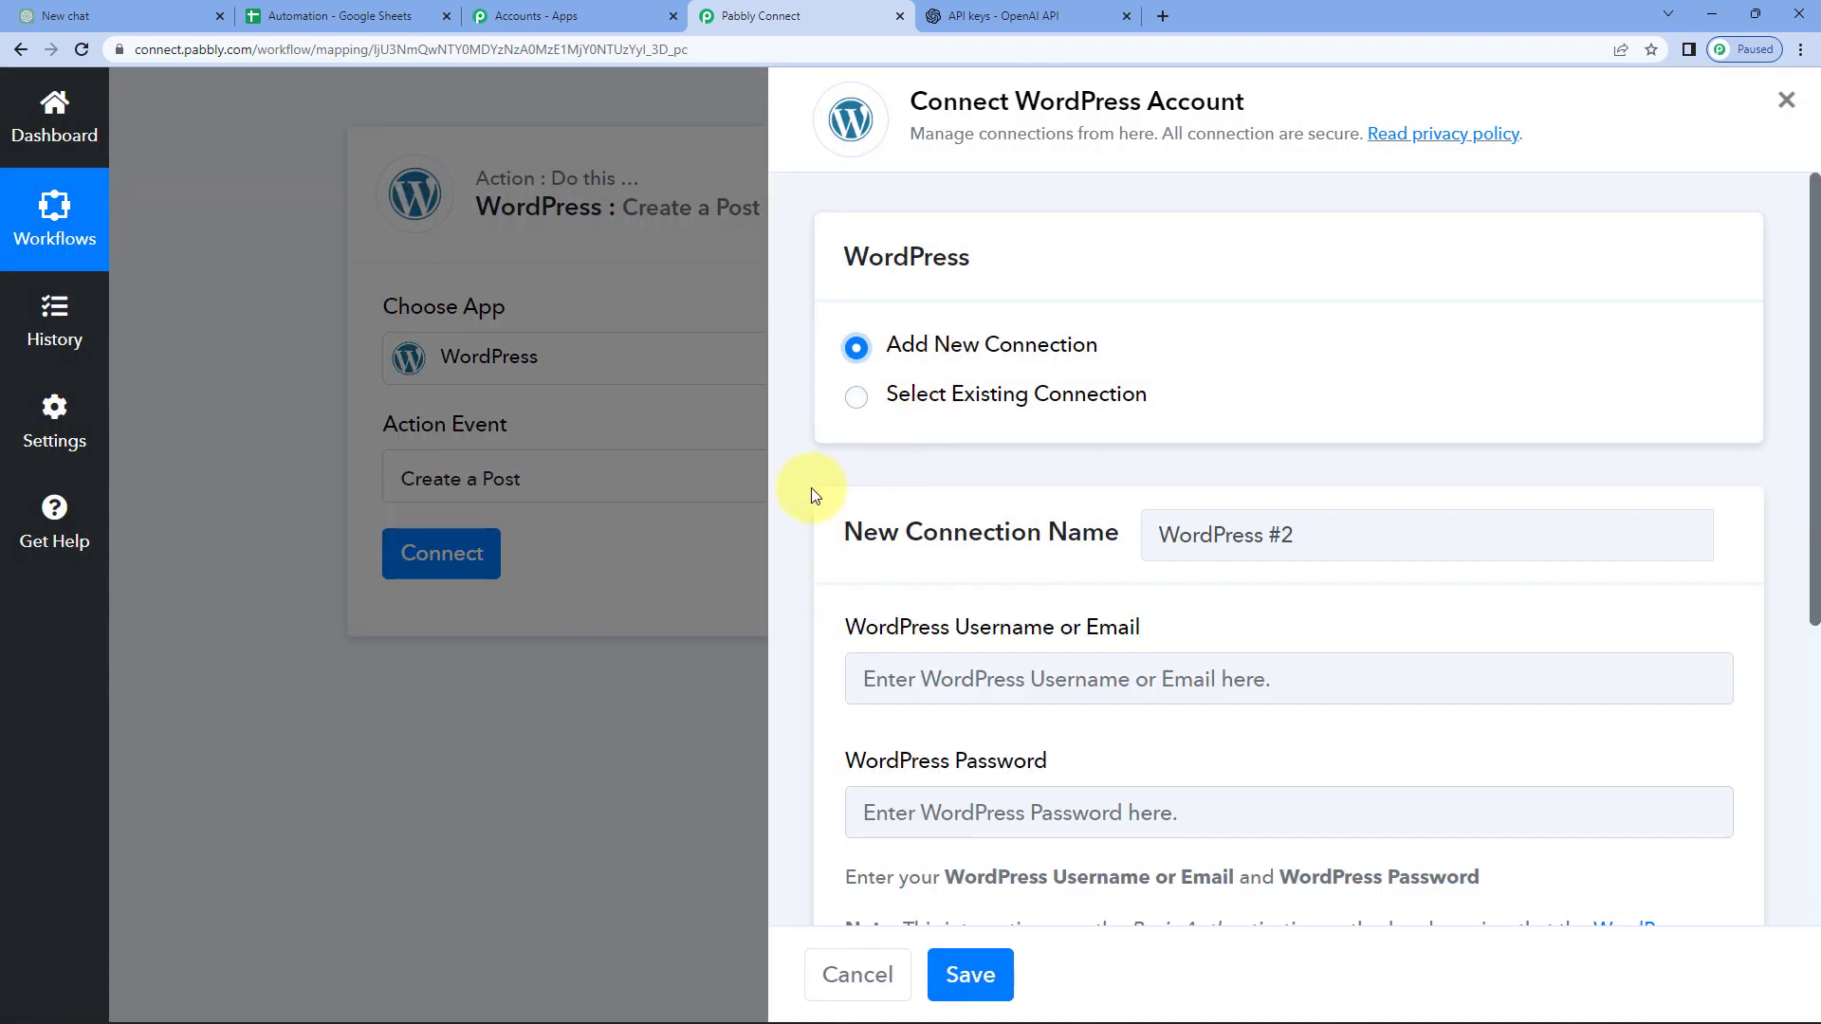
# Examine the WordPress username and password fields and the authentication plugin note in the new connection form
pyautogui.scroll(-5, 811, 488)
pyautogui.scroll(3, 804, 503)
pyautogui.scroll(2, 801, 516)
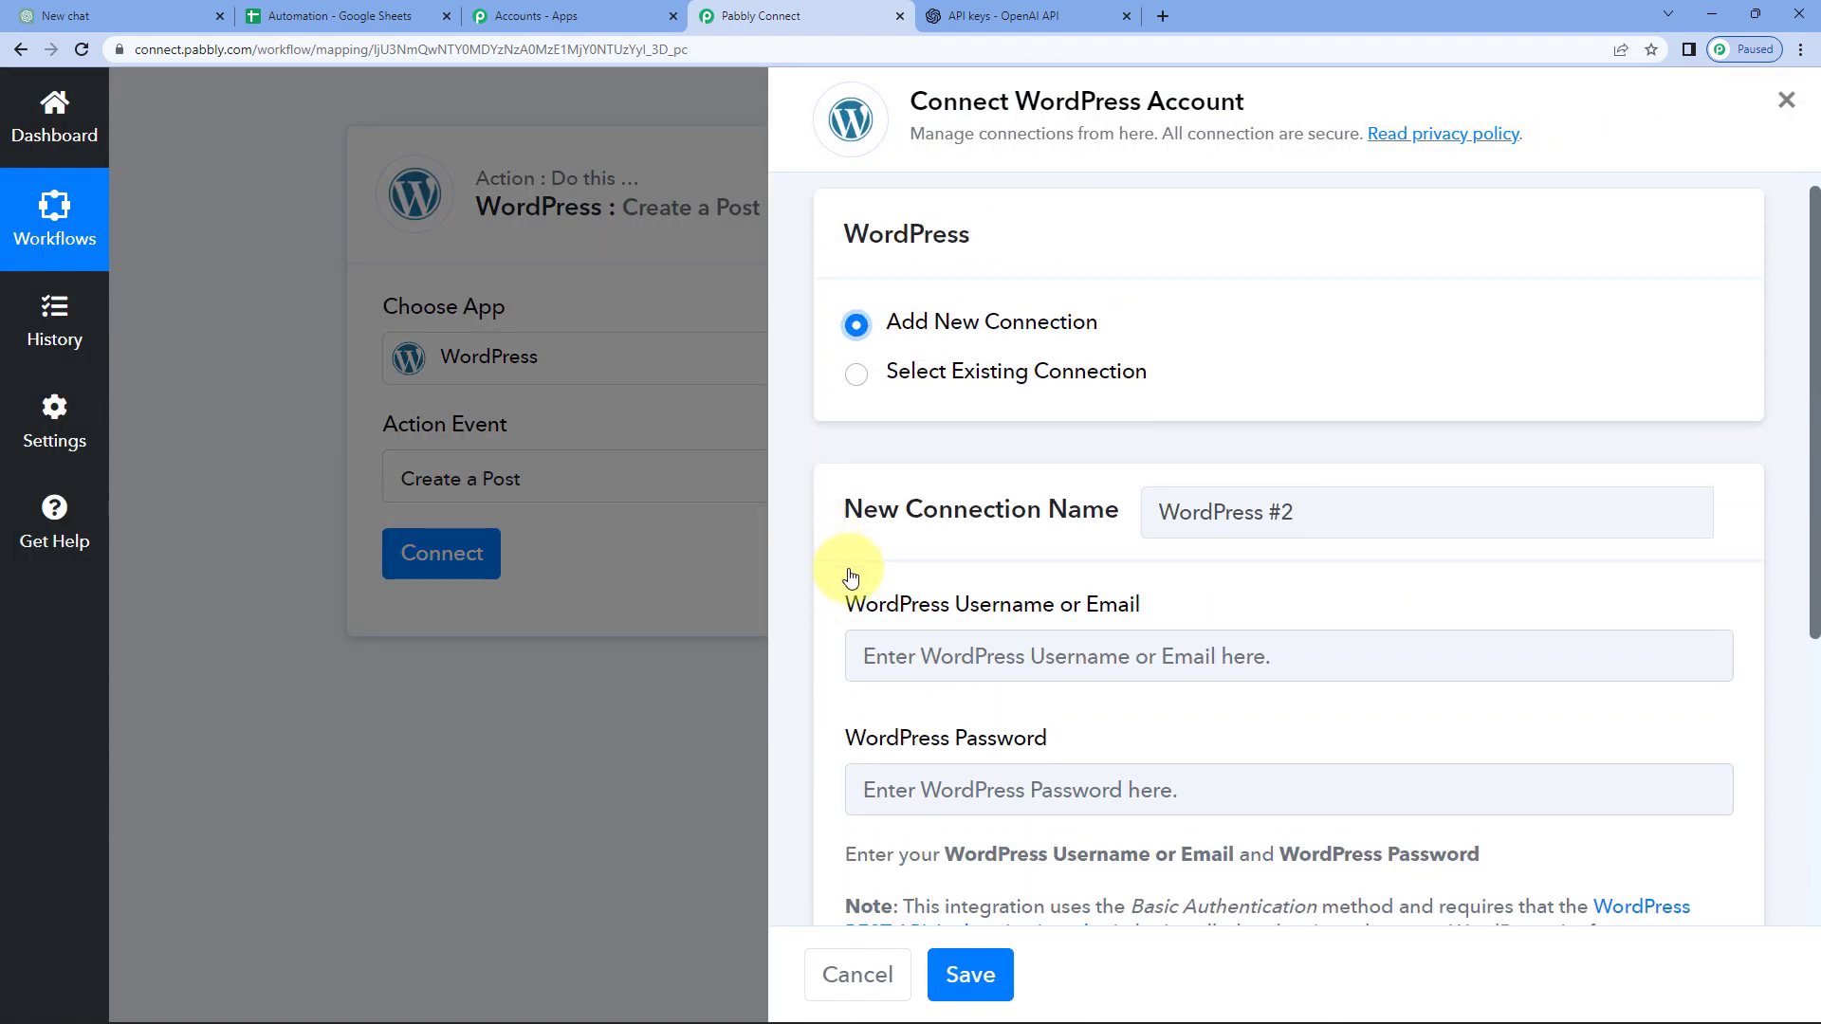
pyautogui.moveTo(848, 617); pyautogui.dragTo(1112, 615)
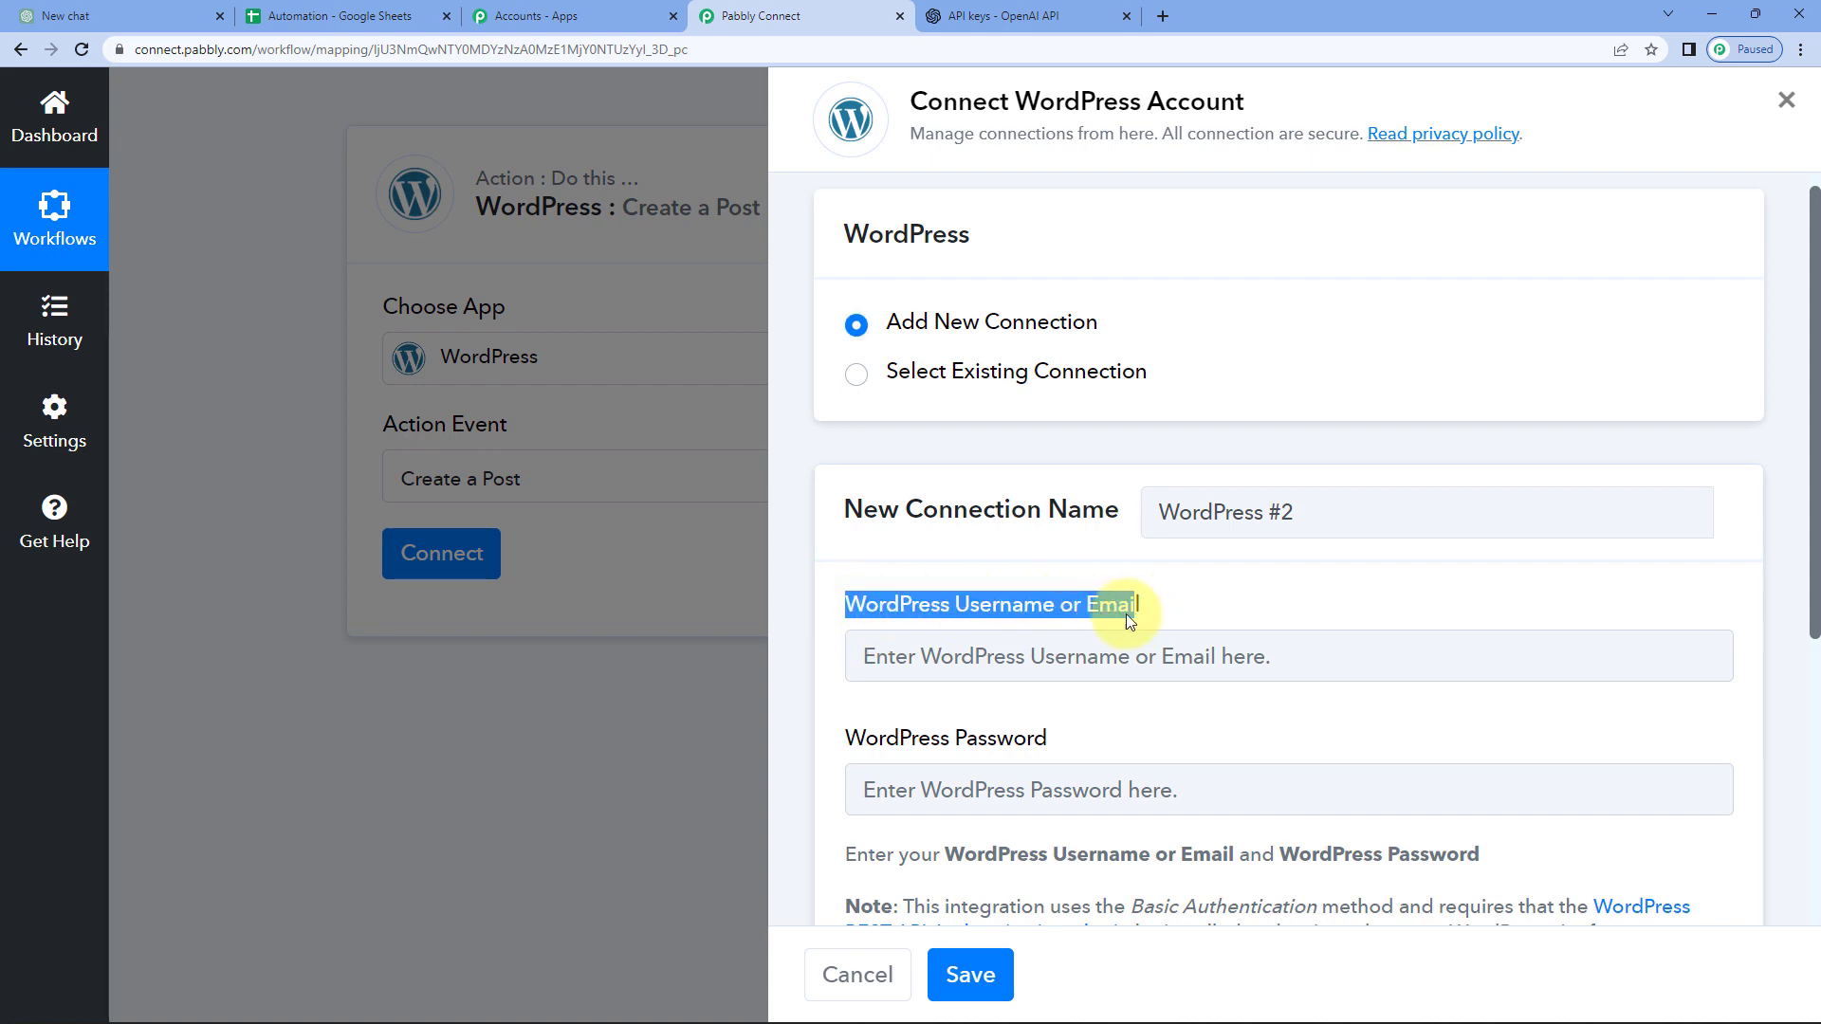
pyautogui.click(988, 610)
pyautogui.click(987, 651)
pyautogui.scroll(-3, 1043, 607)
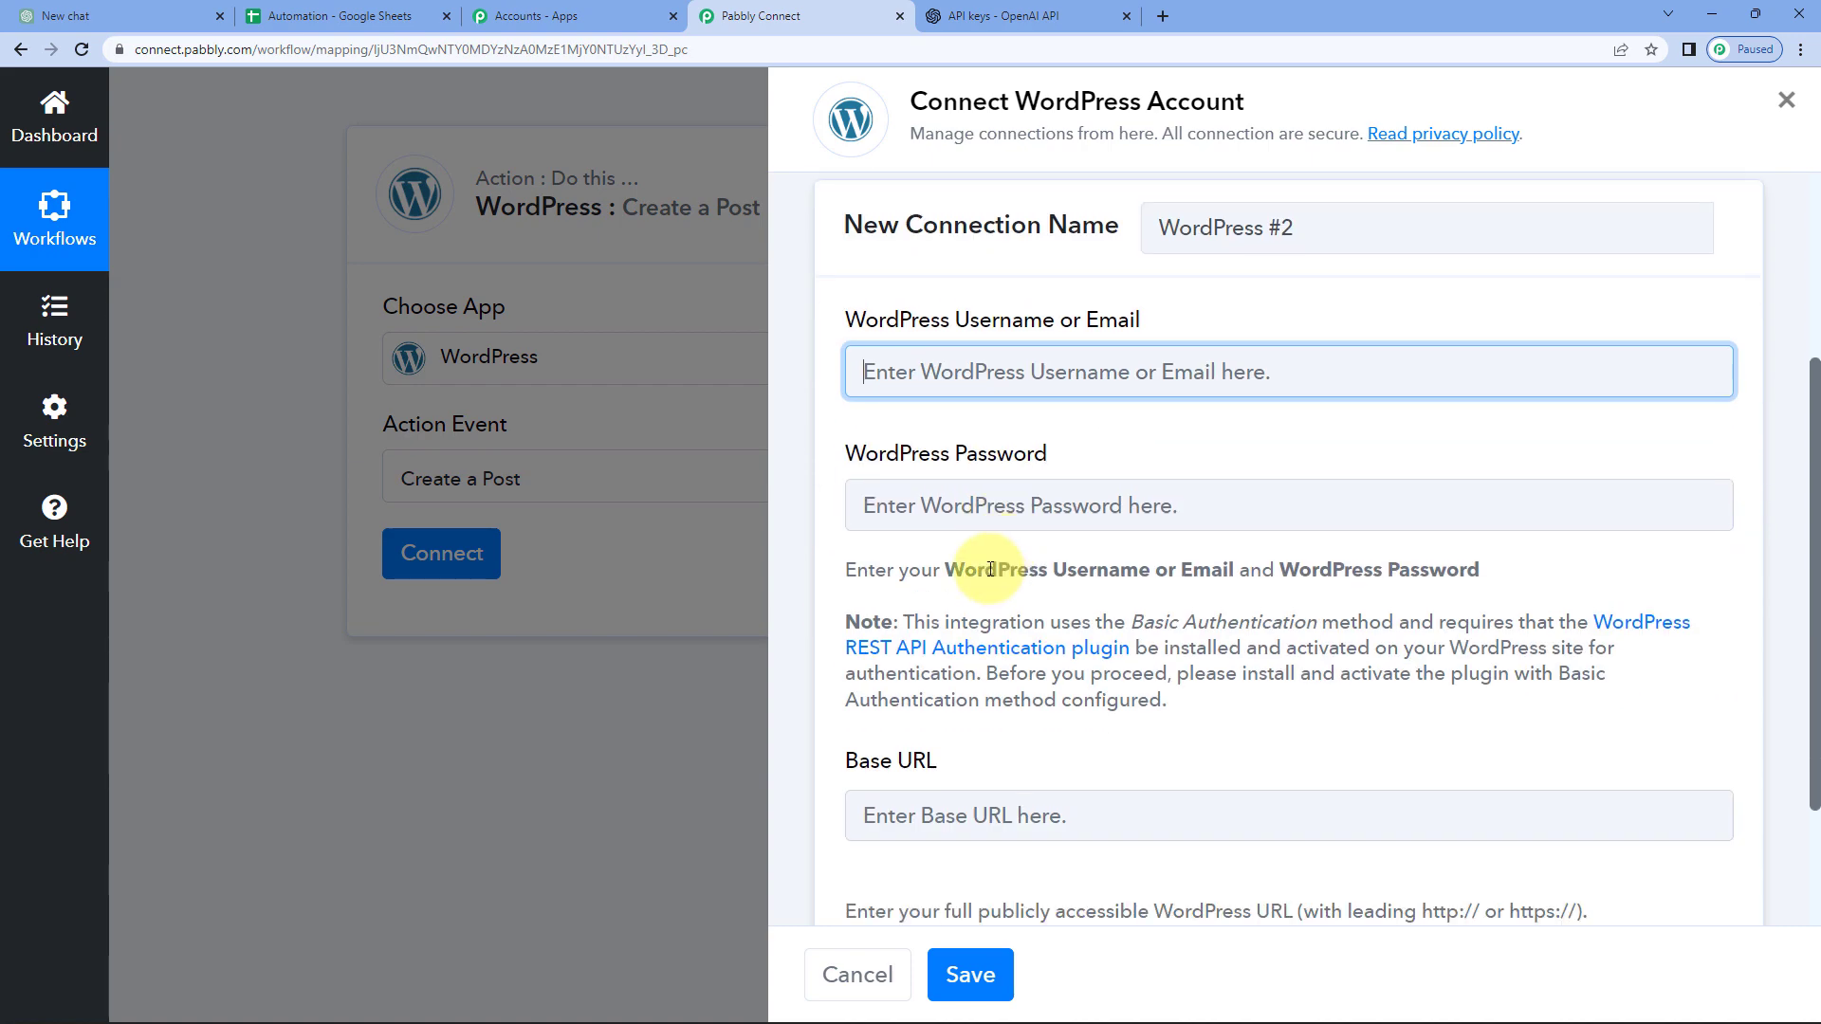
pyautogui.click(934, 505)
pyautogui.click(944, 443)
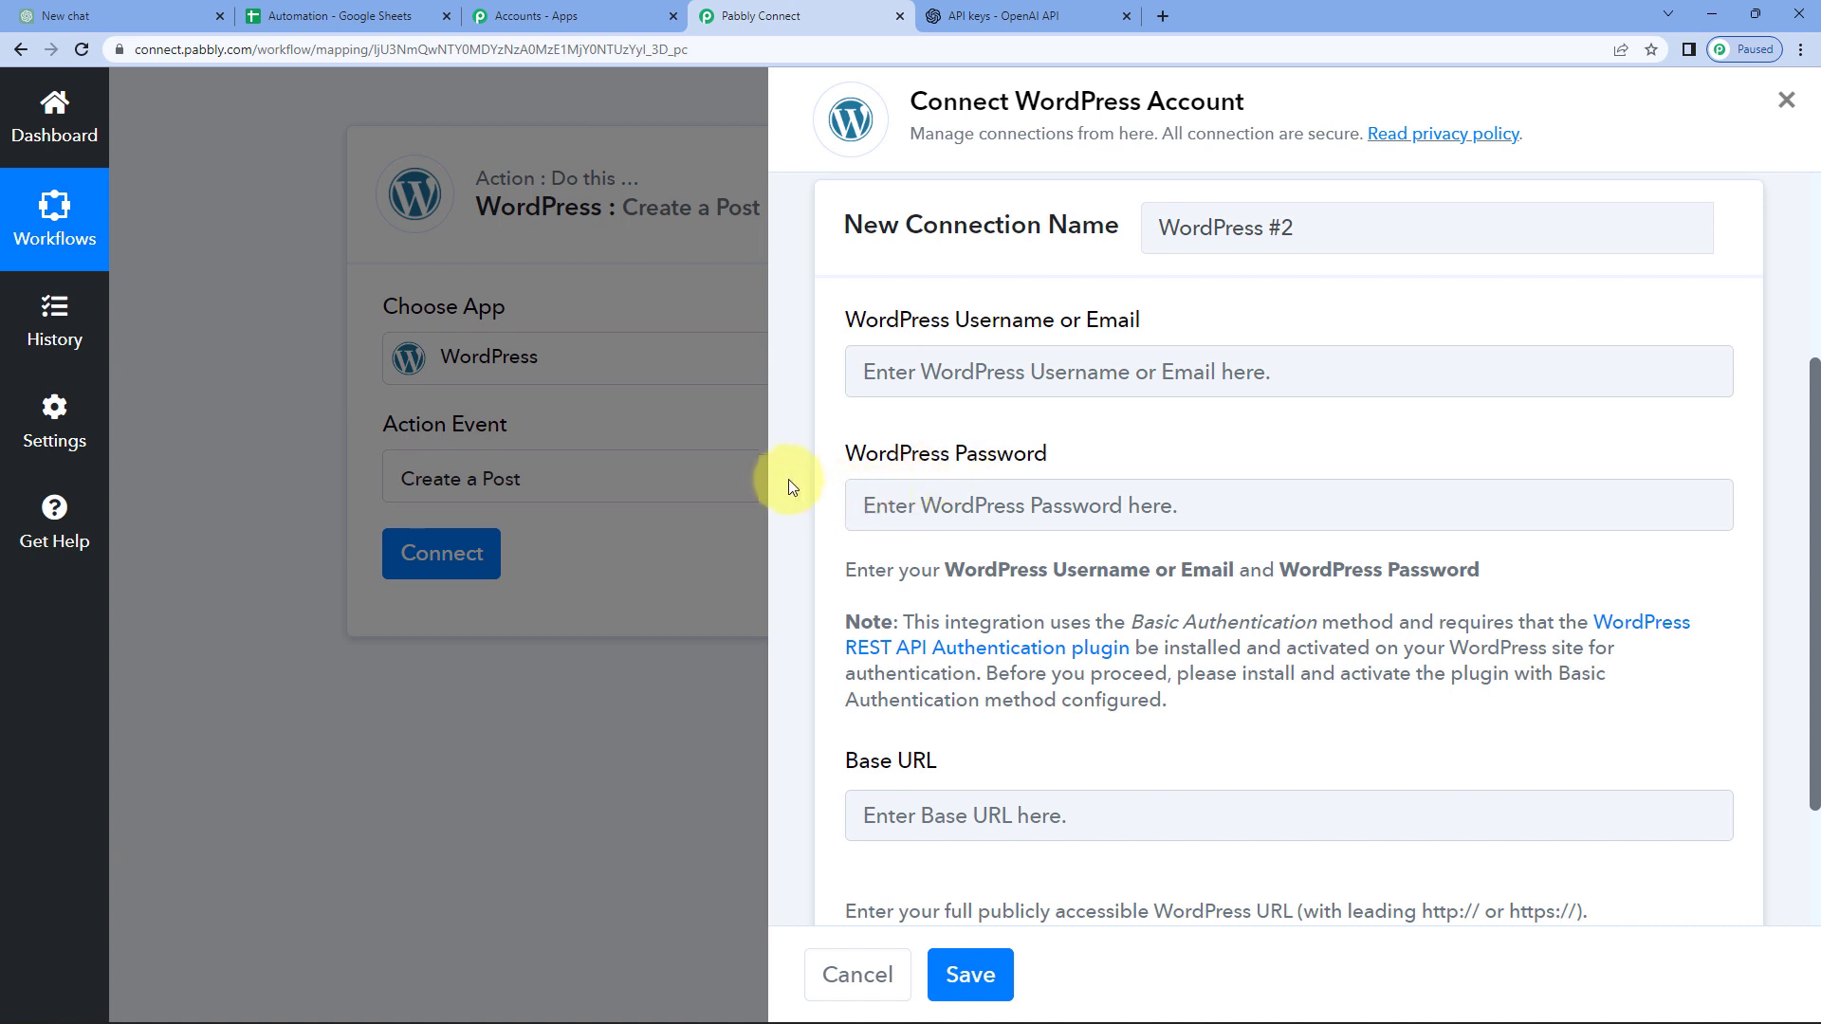
# Read the instructions for the Base URL field in the new WordPress connection form
pyautogui.scroll(-2, 802, 487)
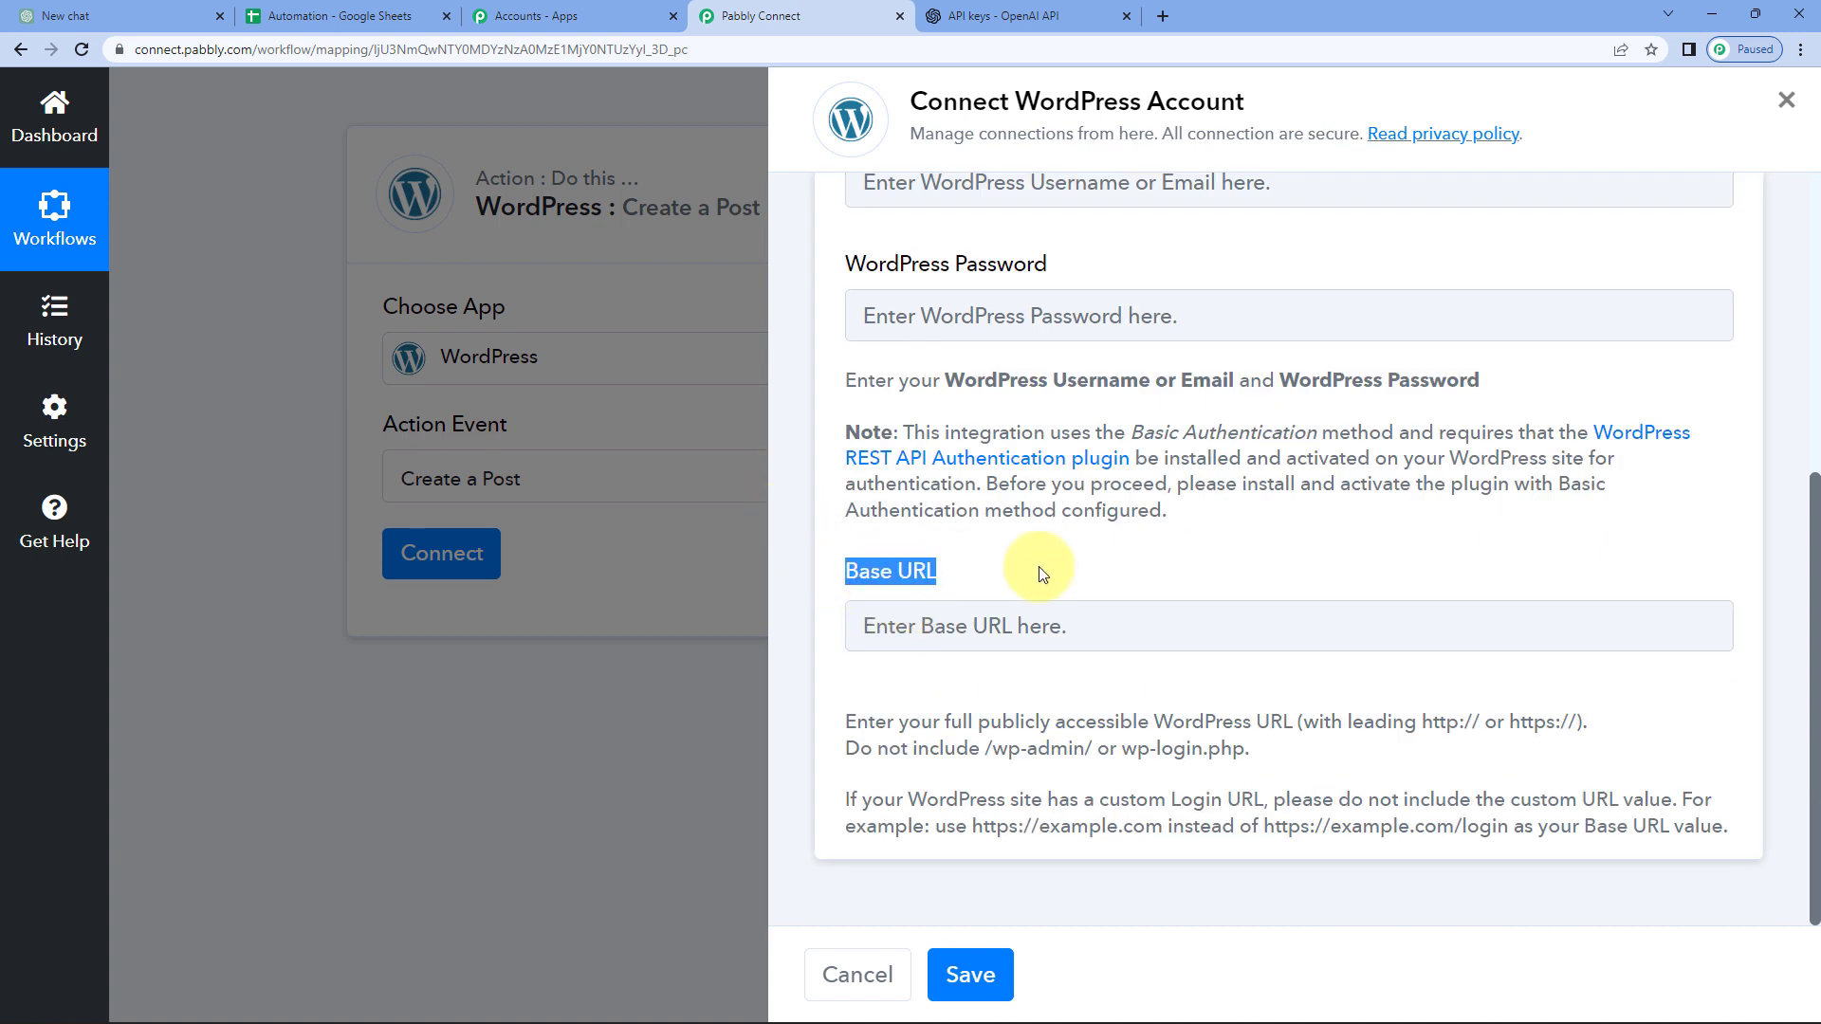
pyautogui.click(1190, 621)
pyautogui.click(1209, 737)
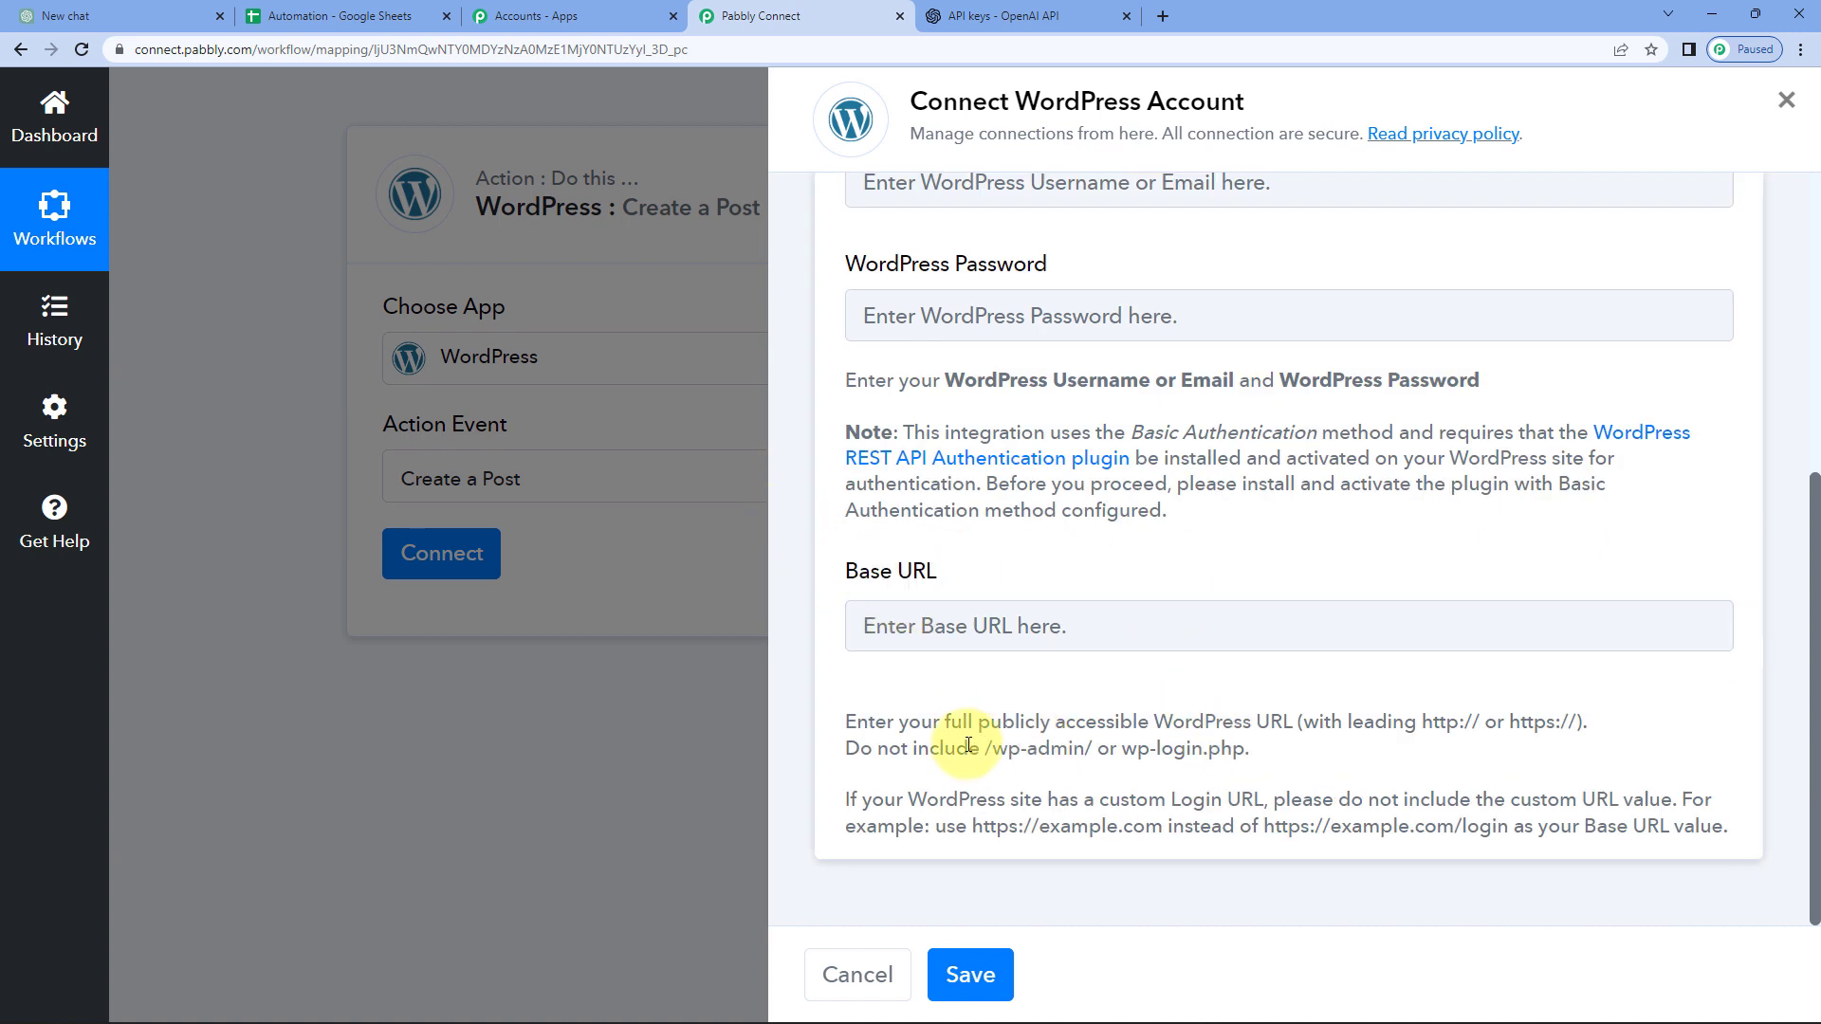
pyautogui.moveTo(845, 722); pyautogui.dragTo(1287, 723)
pyautogui.click(1412, 728)
pyautogui.moveTo(1007, 754); pyautogui.dragTo(1087, 750)
pyautogui.click(1059, 754)
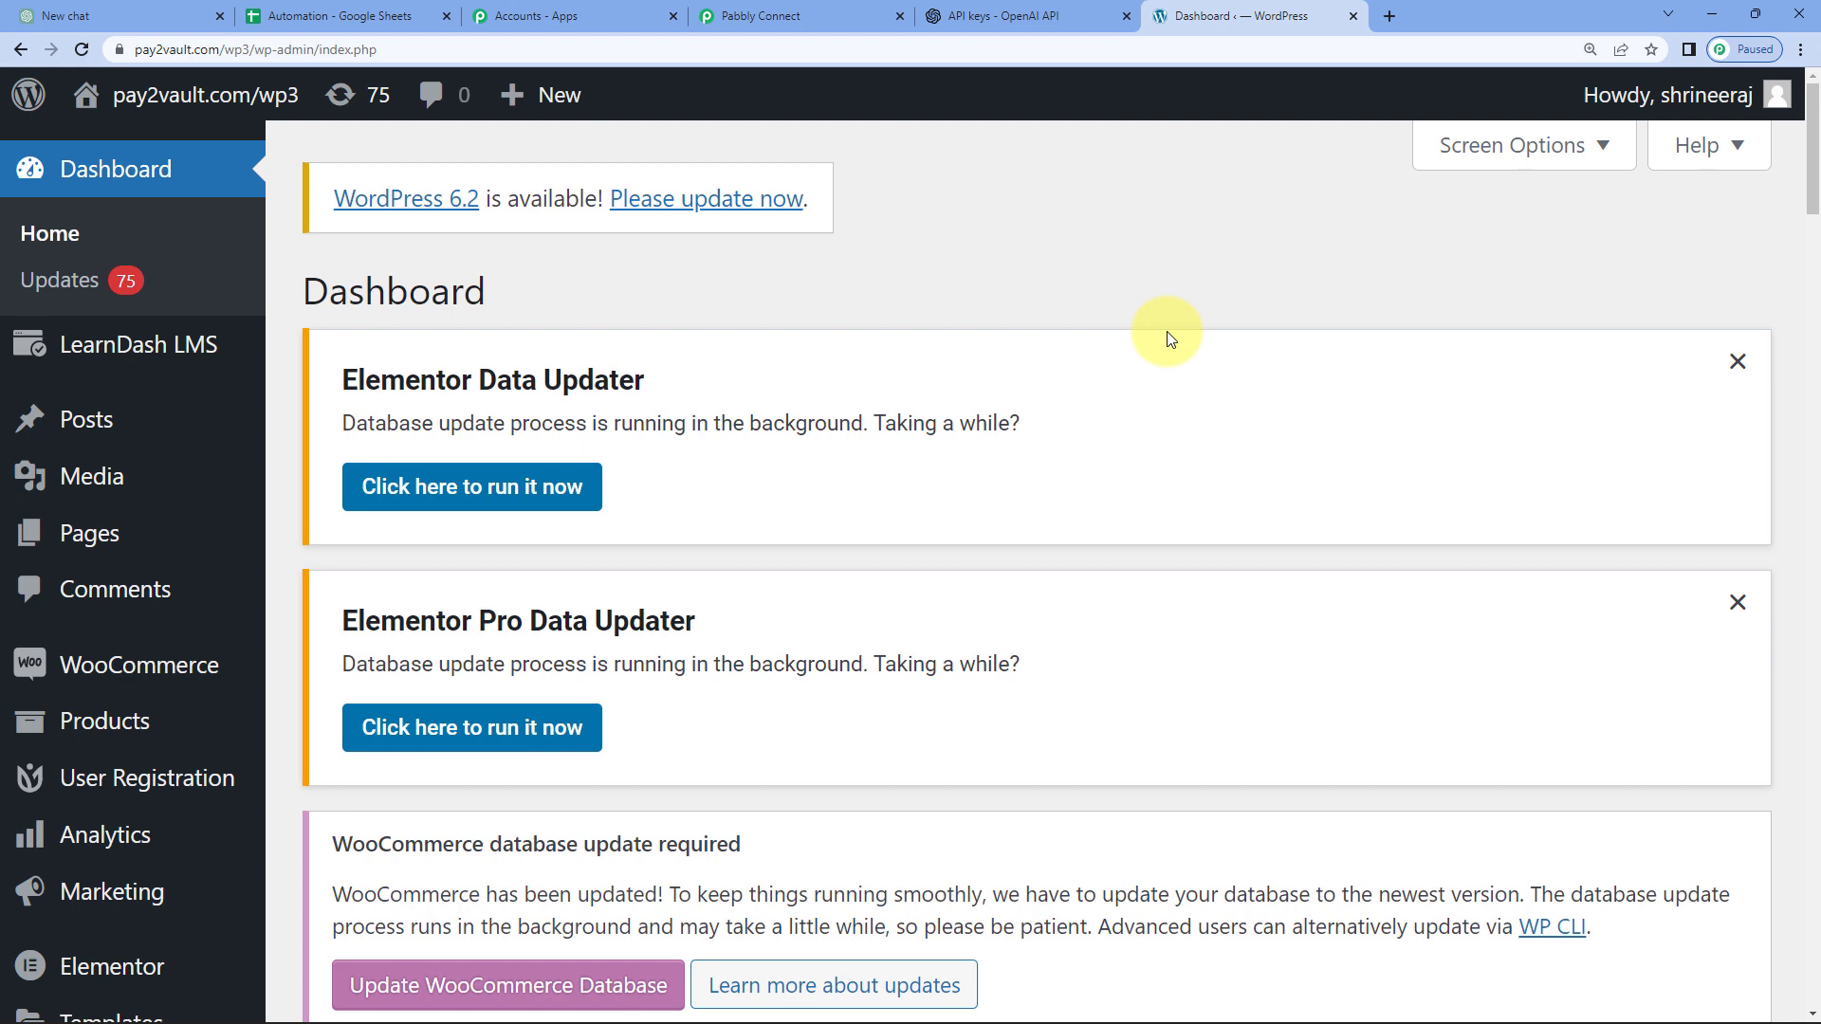
pyautogui.click(730, 12)
pyautogui.scroll(-2, 949, 711)
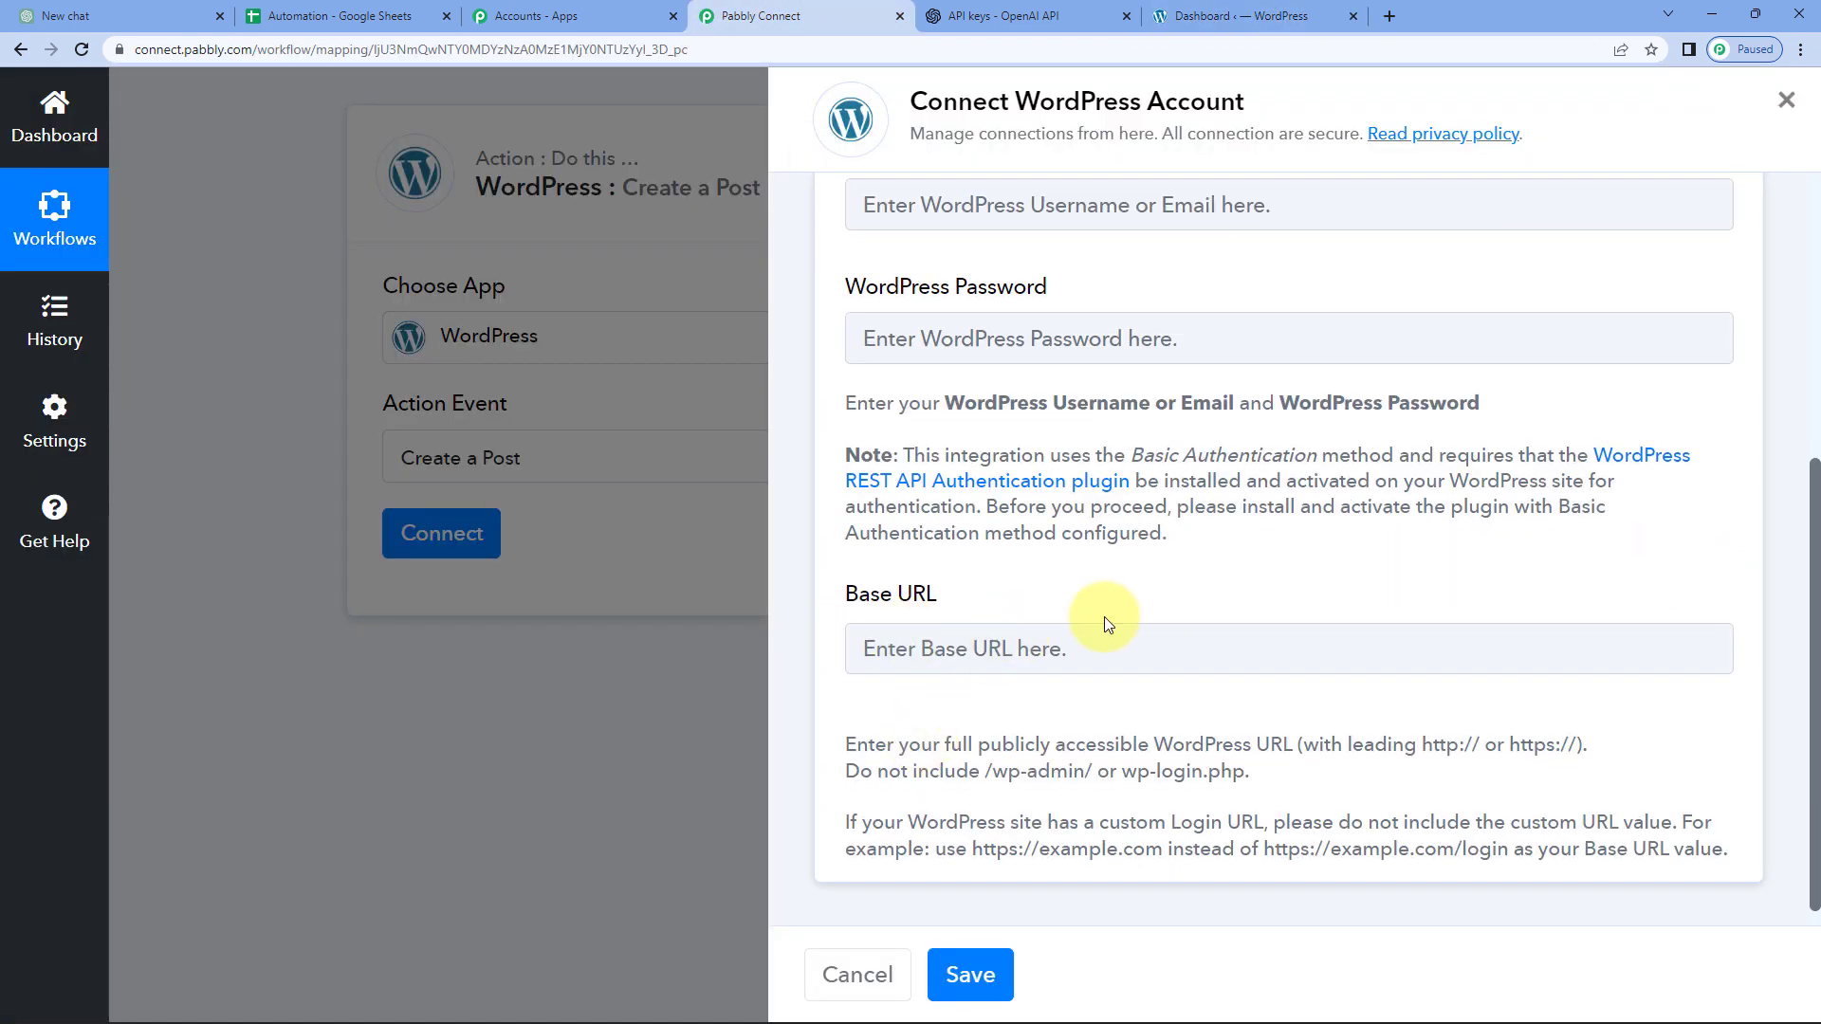
pyautogui.click(1273, 16)
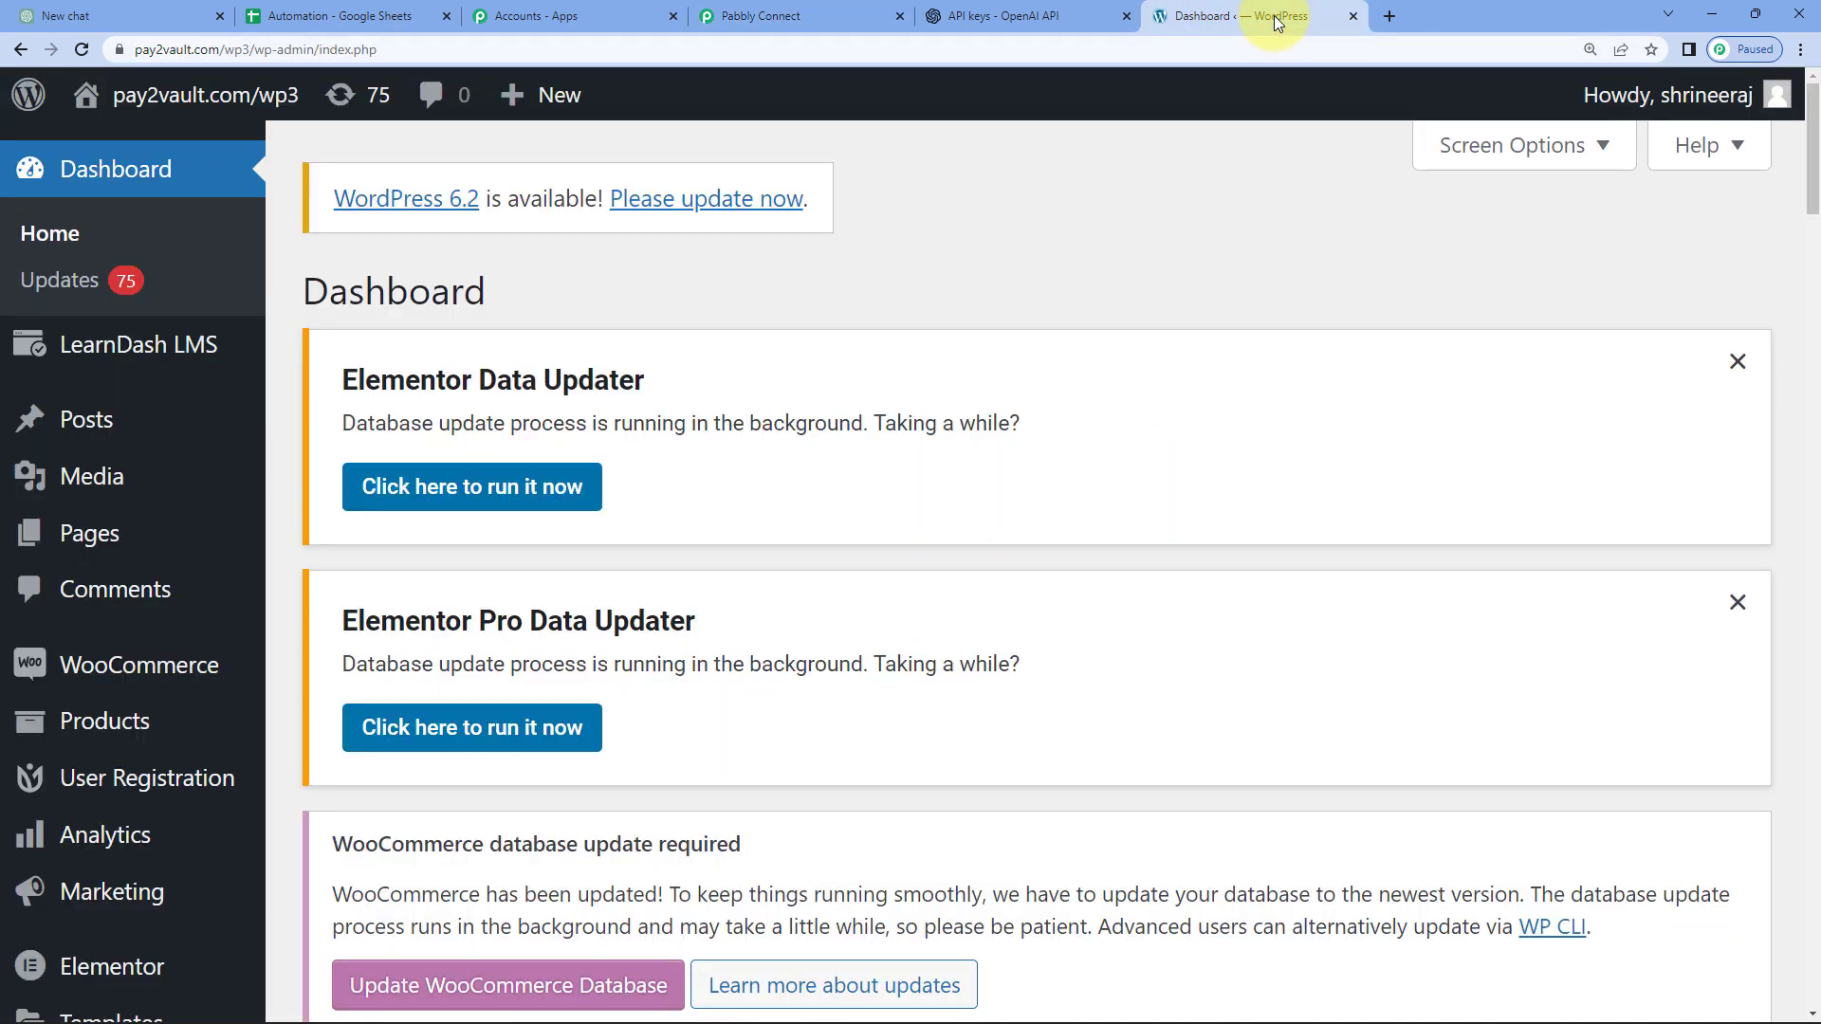
pyautogui.click(218, 49)
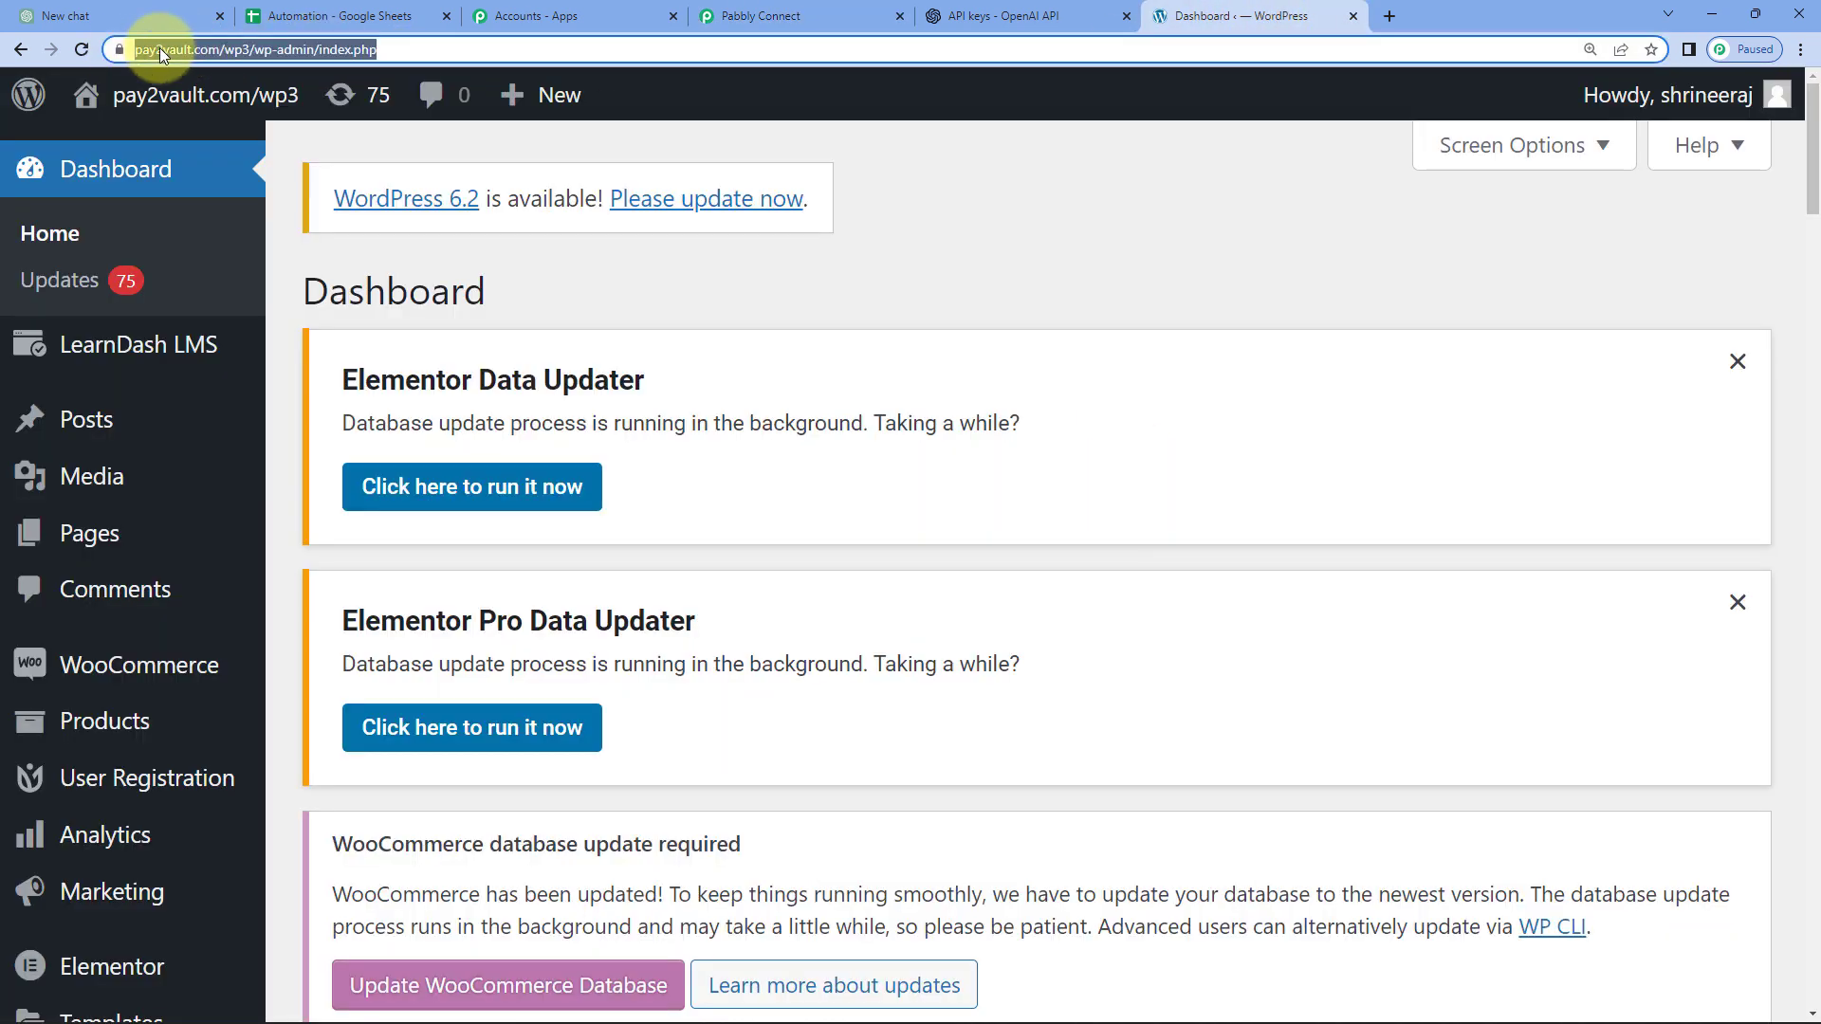
pyautogui.click(158, 49)
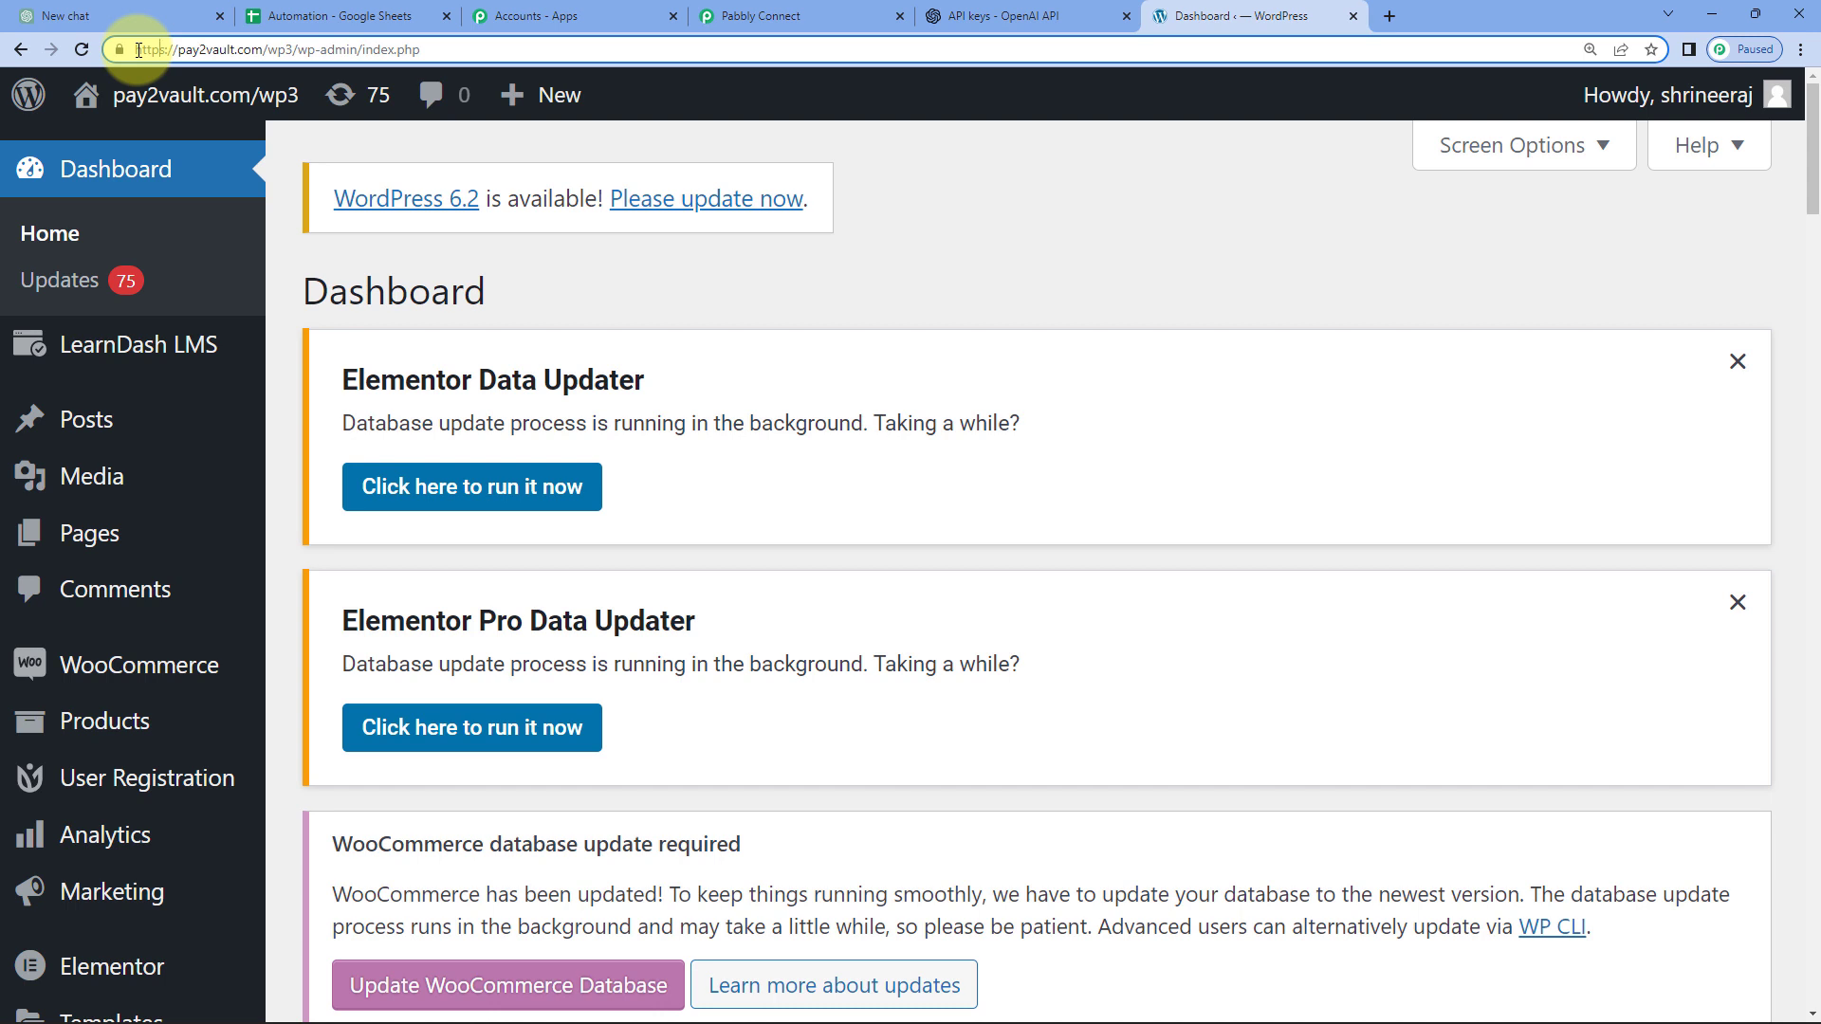
pyautogui.moveTo(138, 49); pyautogui.dragTo(256, 63)
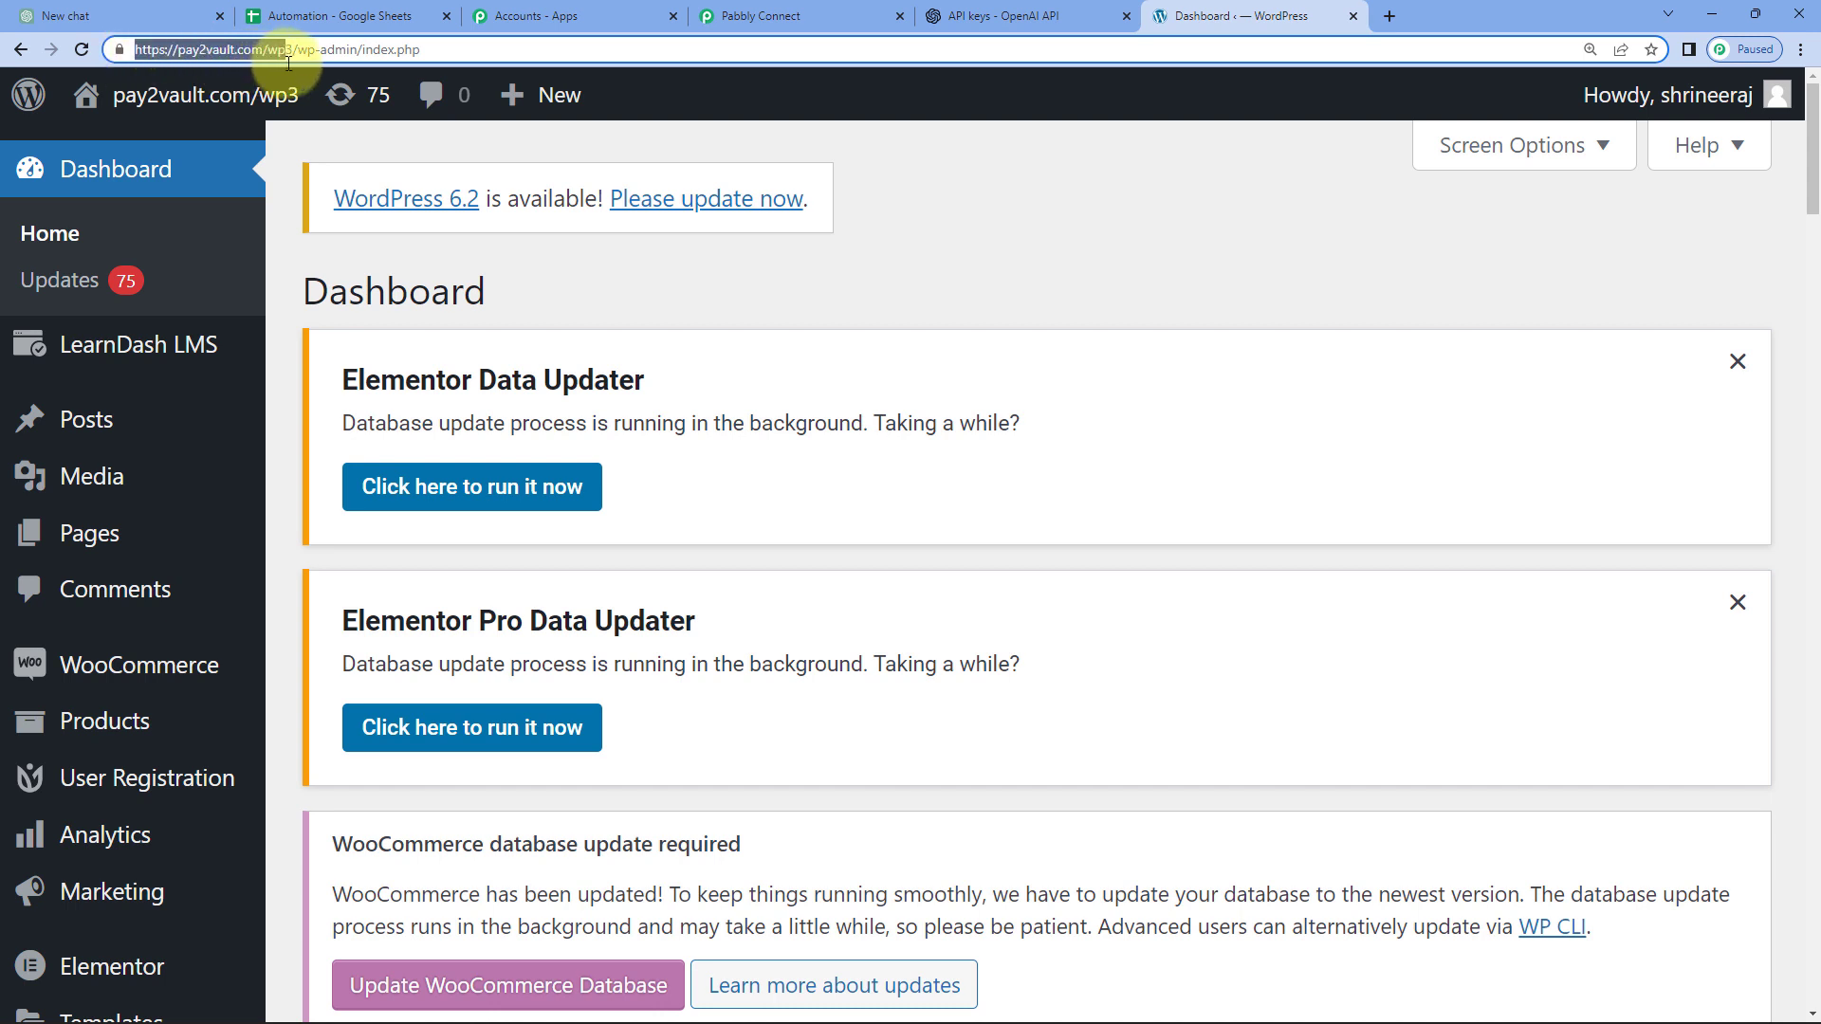
pyautogui.moveTo(302, 63); pyautogui.dragTo(247, 52)
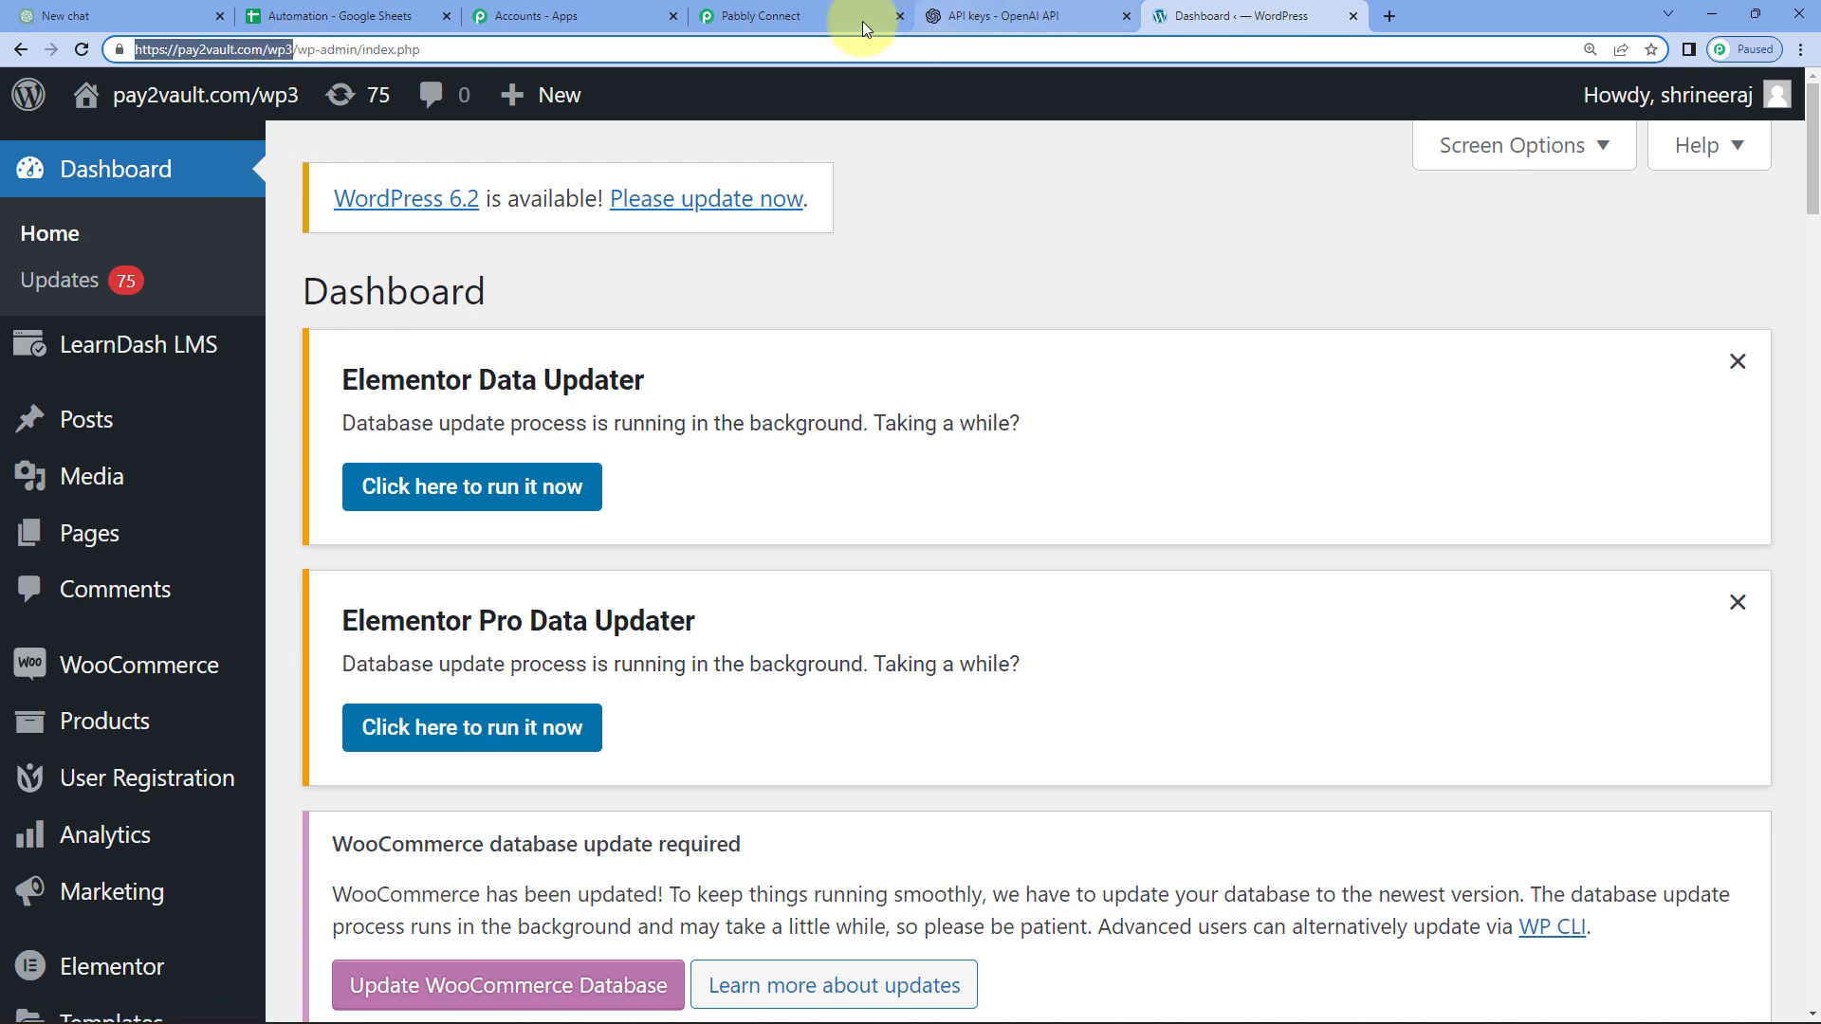
pyautogui.click(751, 17)
pyautogui.click(942, 645)
pyautogui.write('https://pay2vault.com/wp3')
pyautogui.scroll(5, 1091, 524)
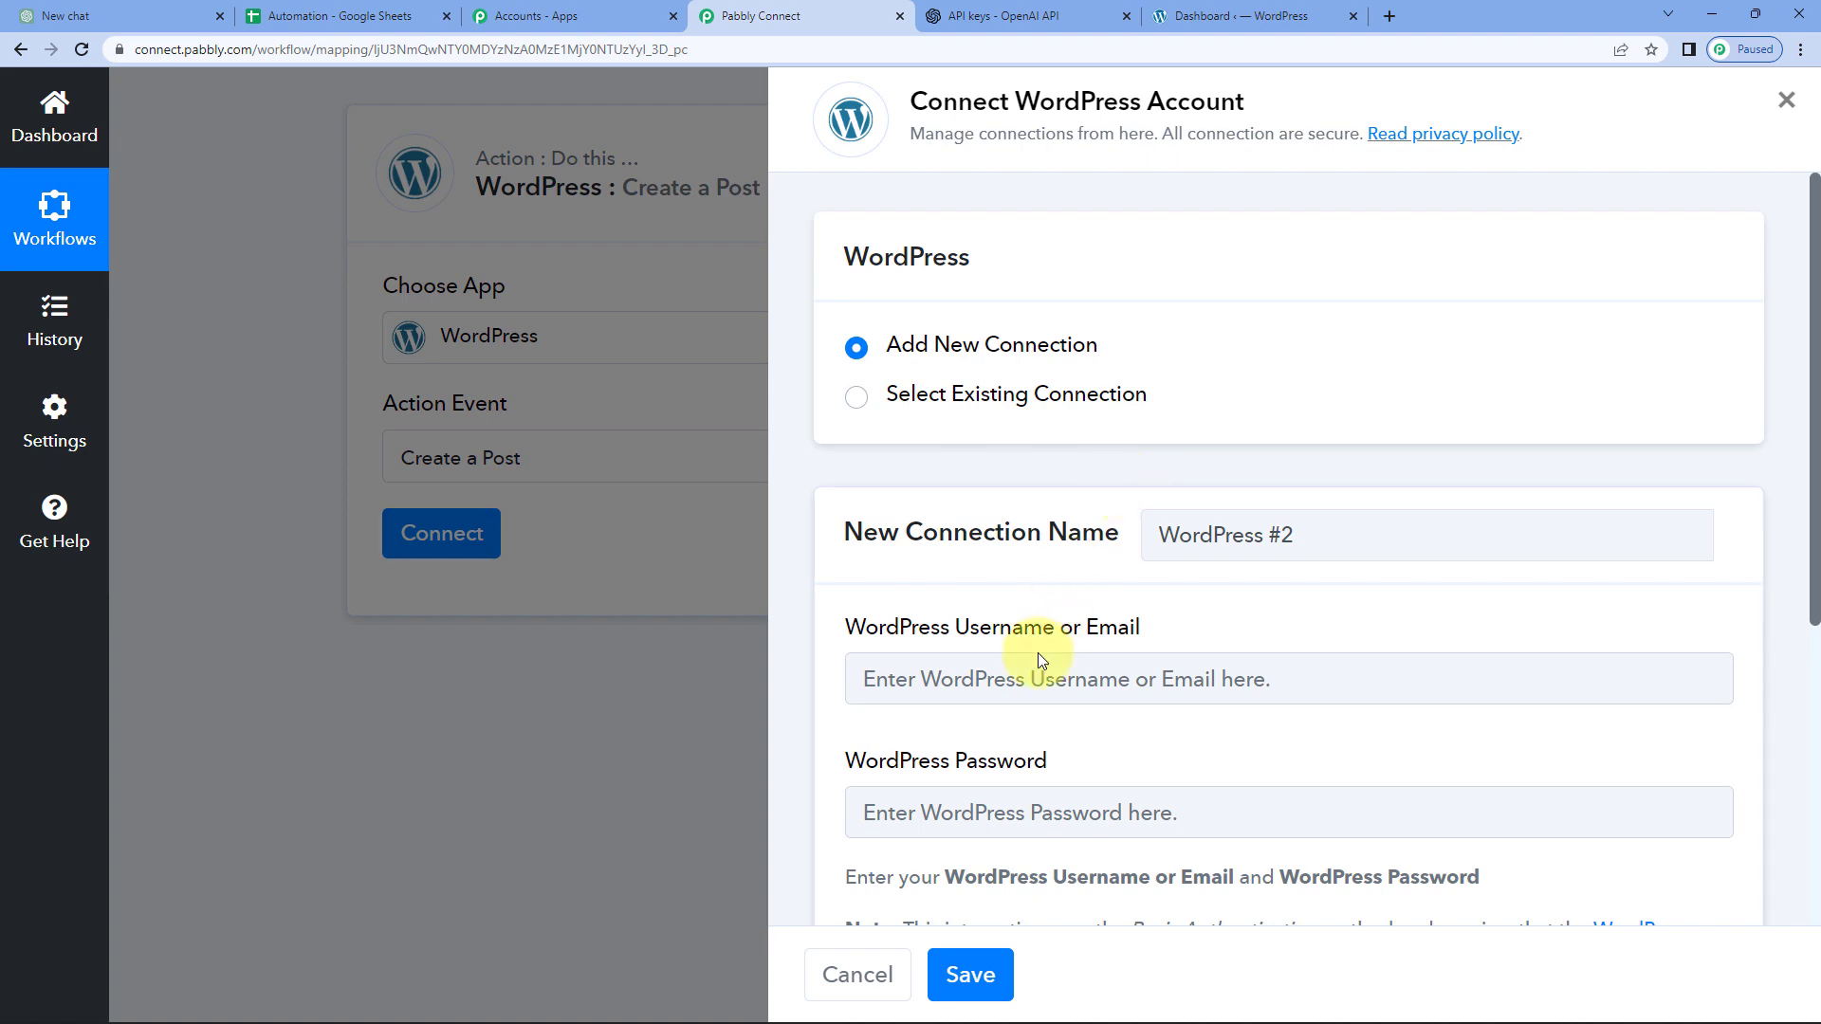
pyautogui.scroll(-5, 1195, 755)
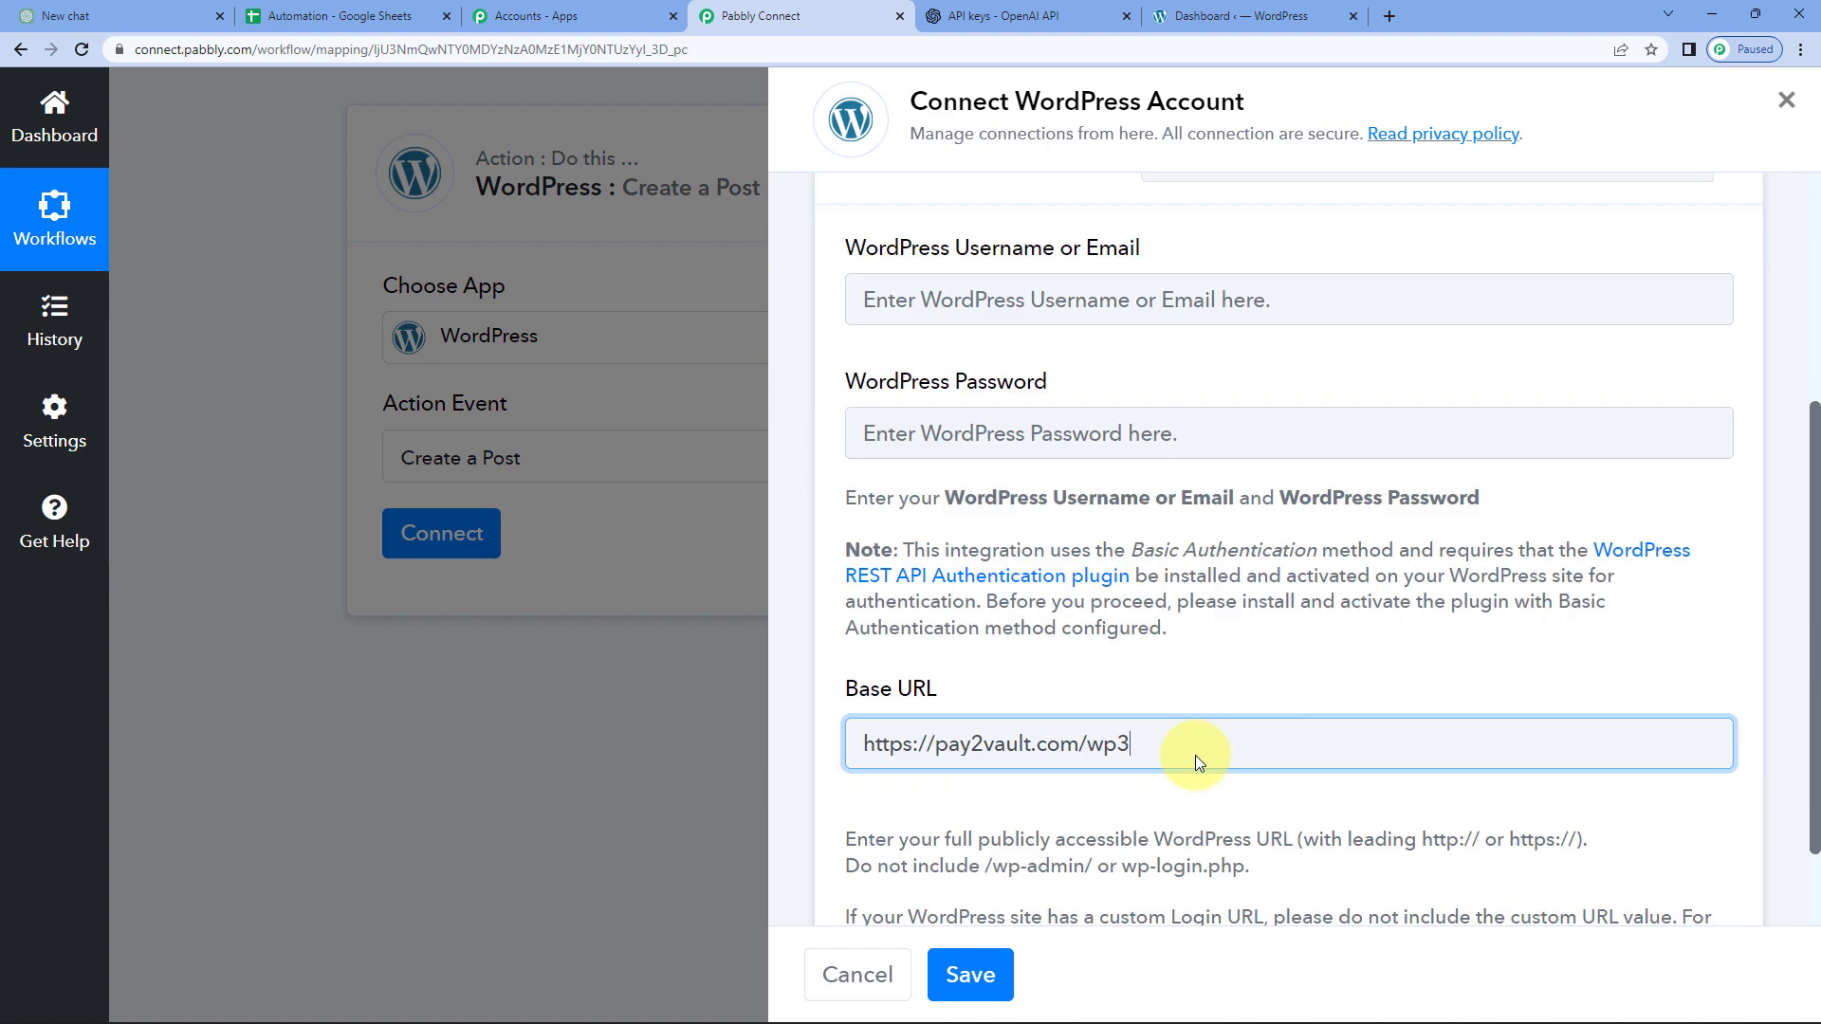
# Switch to the existing connection WordPress #1 and save it for the action
pyautogui.scroll(4, 1187, 697)
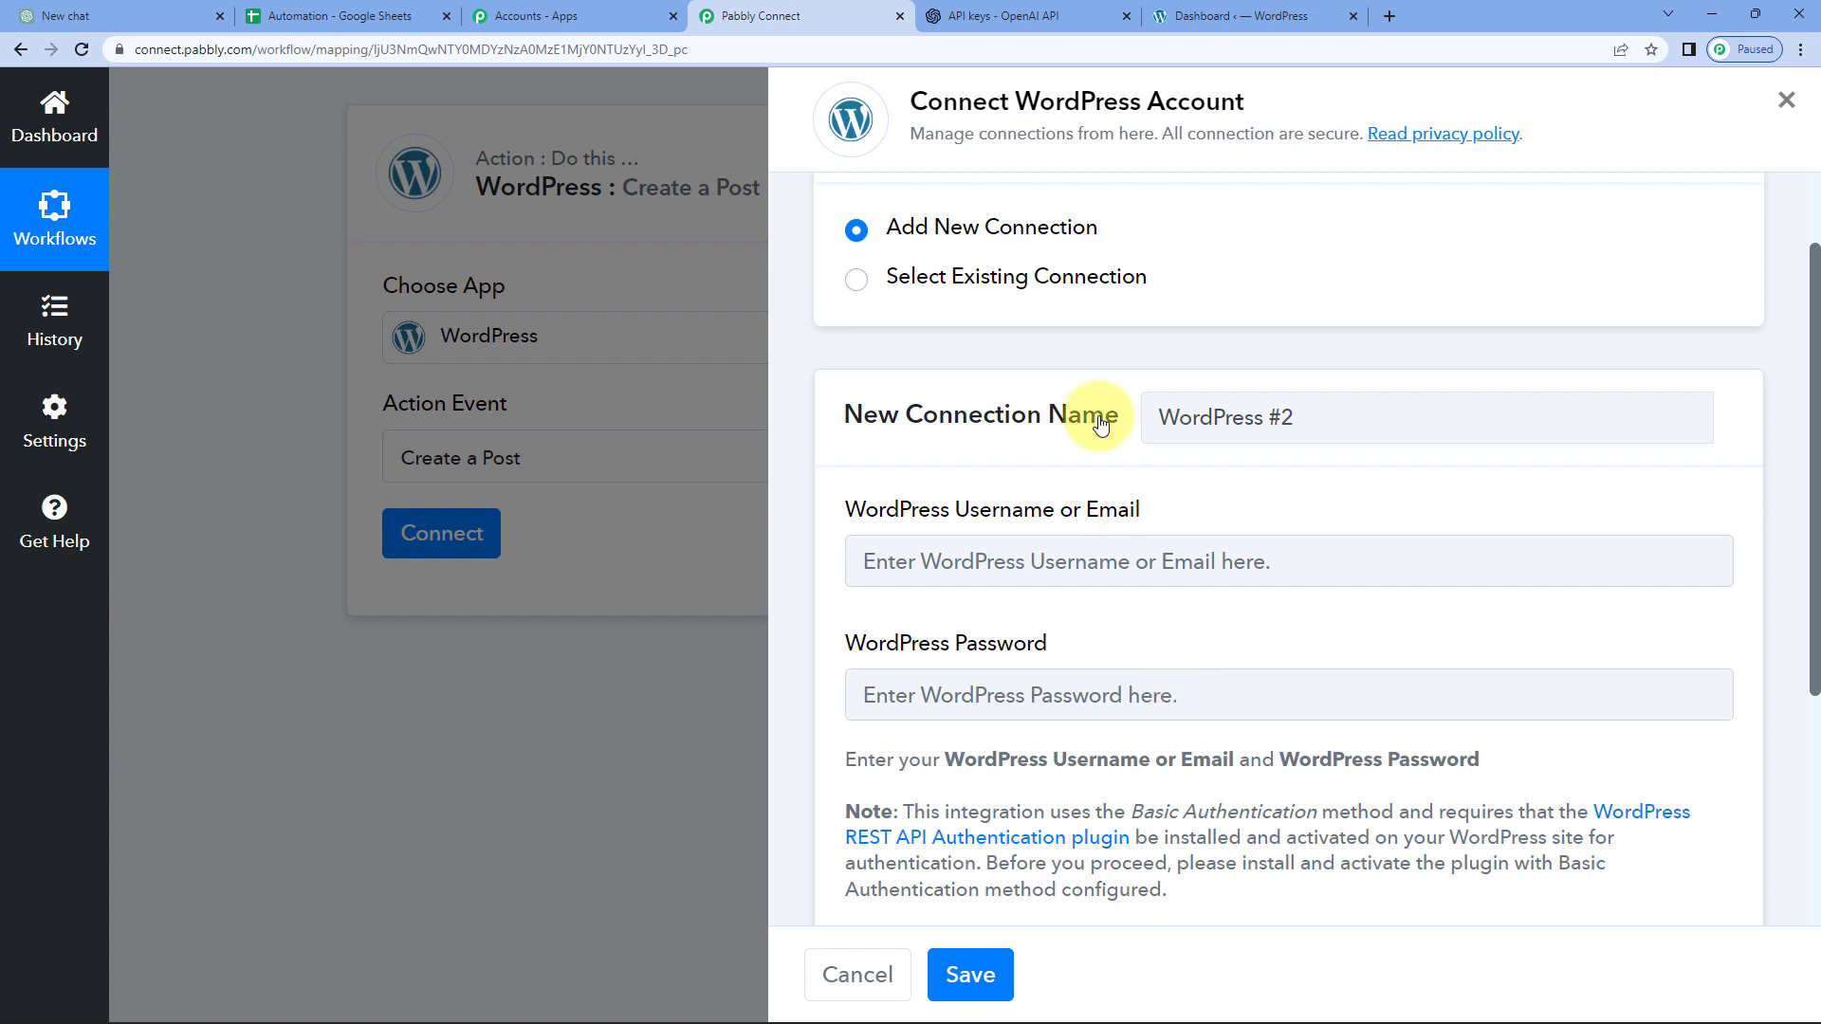
pyautogui.click(1053, 284)
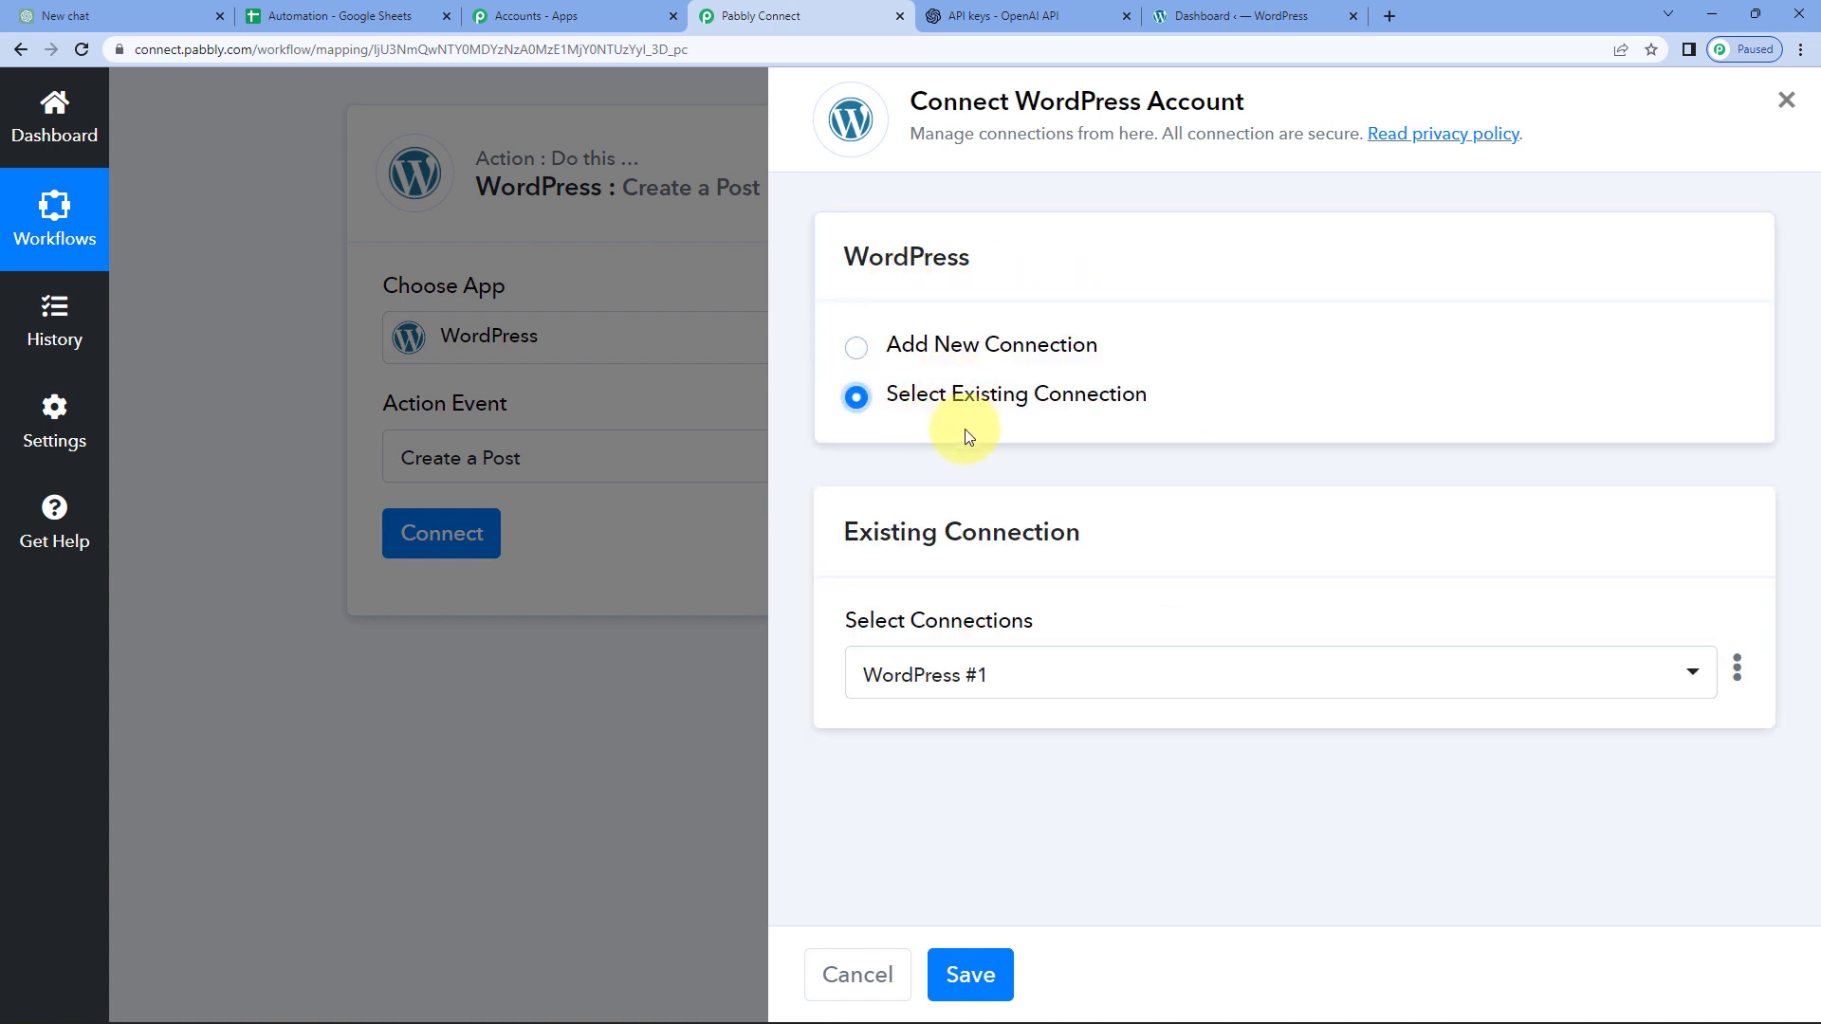
pyautogui.click(970, 975)
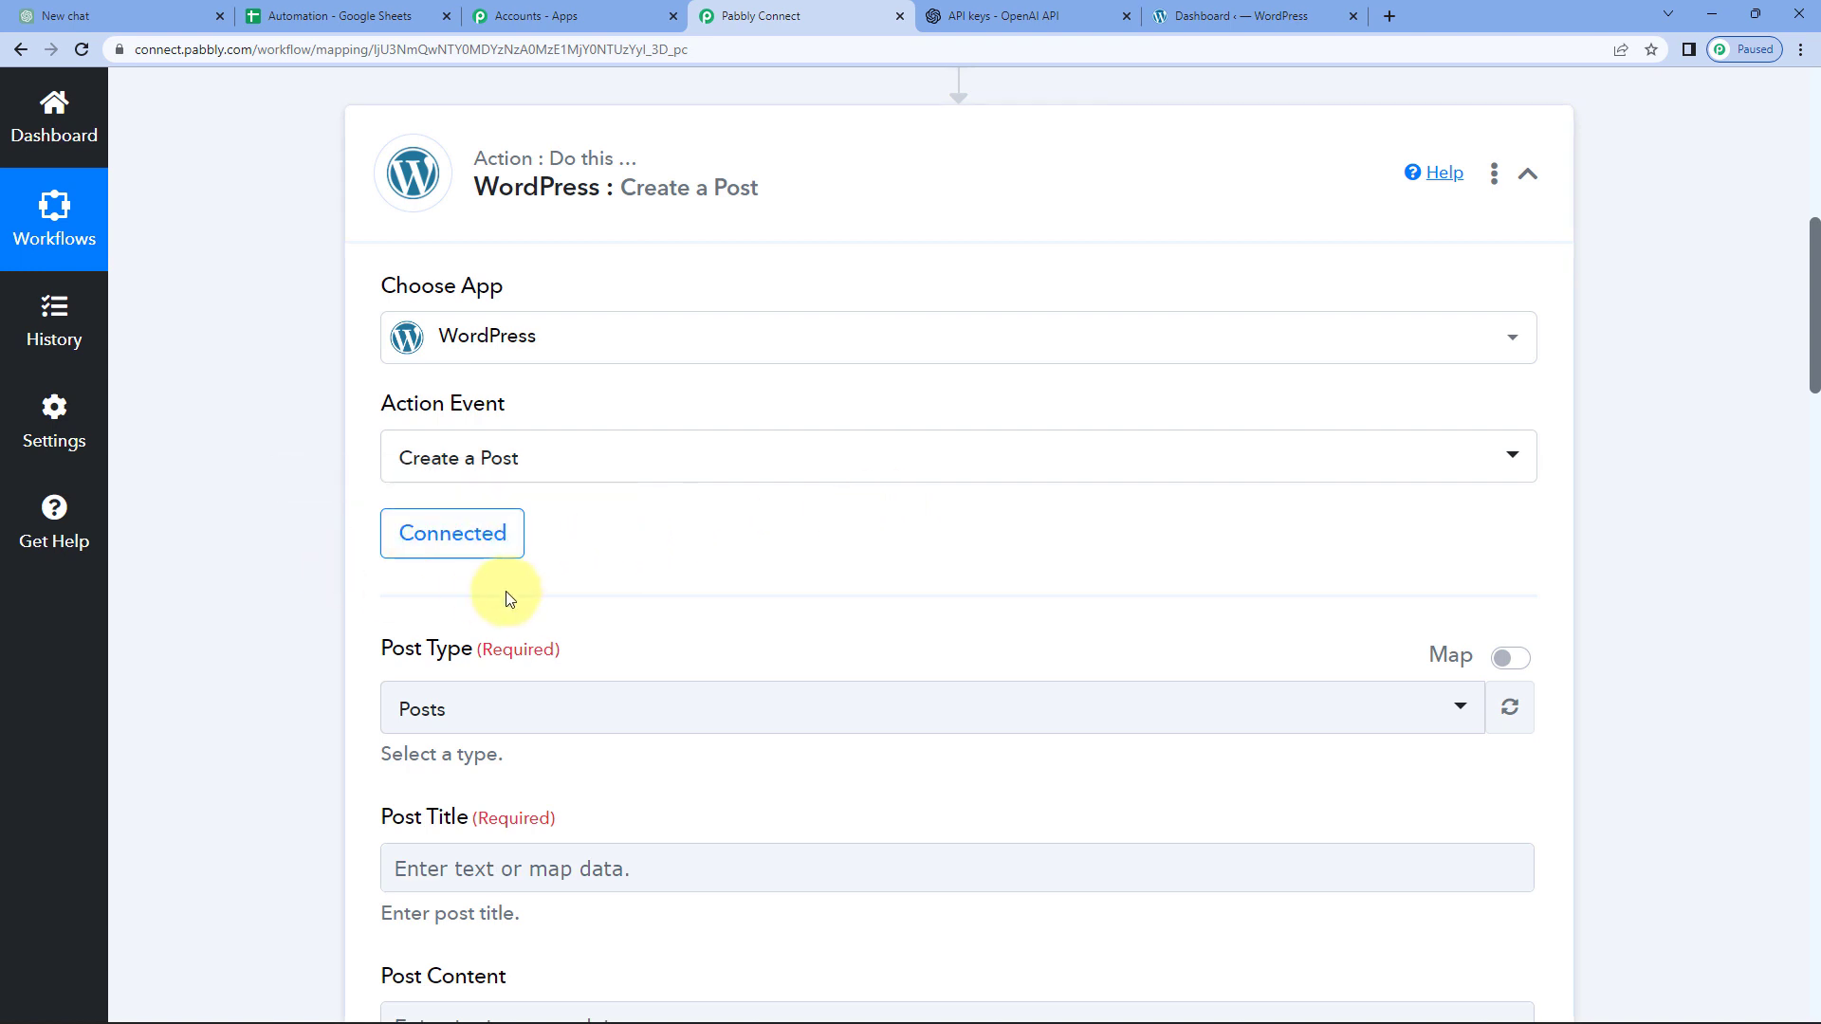
# Set the Post Type of the WordPress action to Posts
pyautogui.scroll(-3, 285, 474)
pyautogui.moveTo(378, 365); pyautogui.dragTo(481, 366)
pyautogui.click(489, 427)
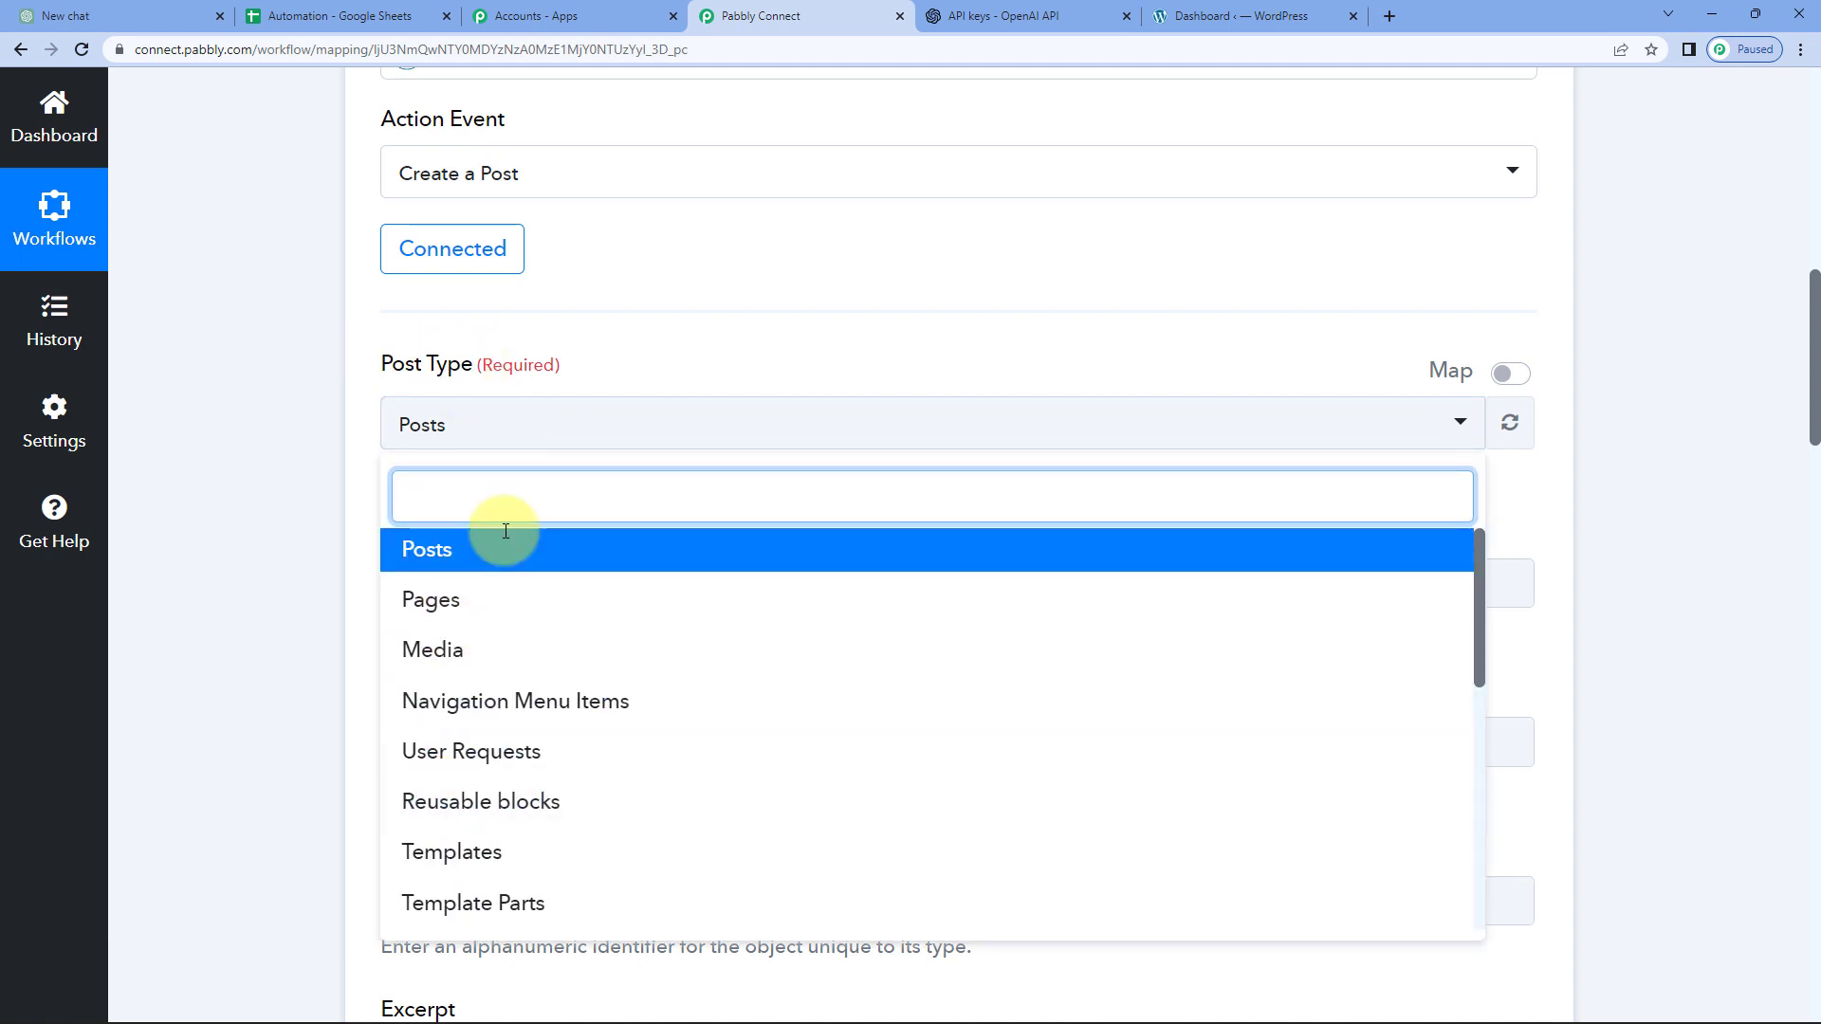
pyautogui.click(468, 560)
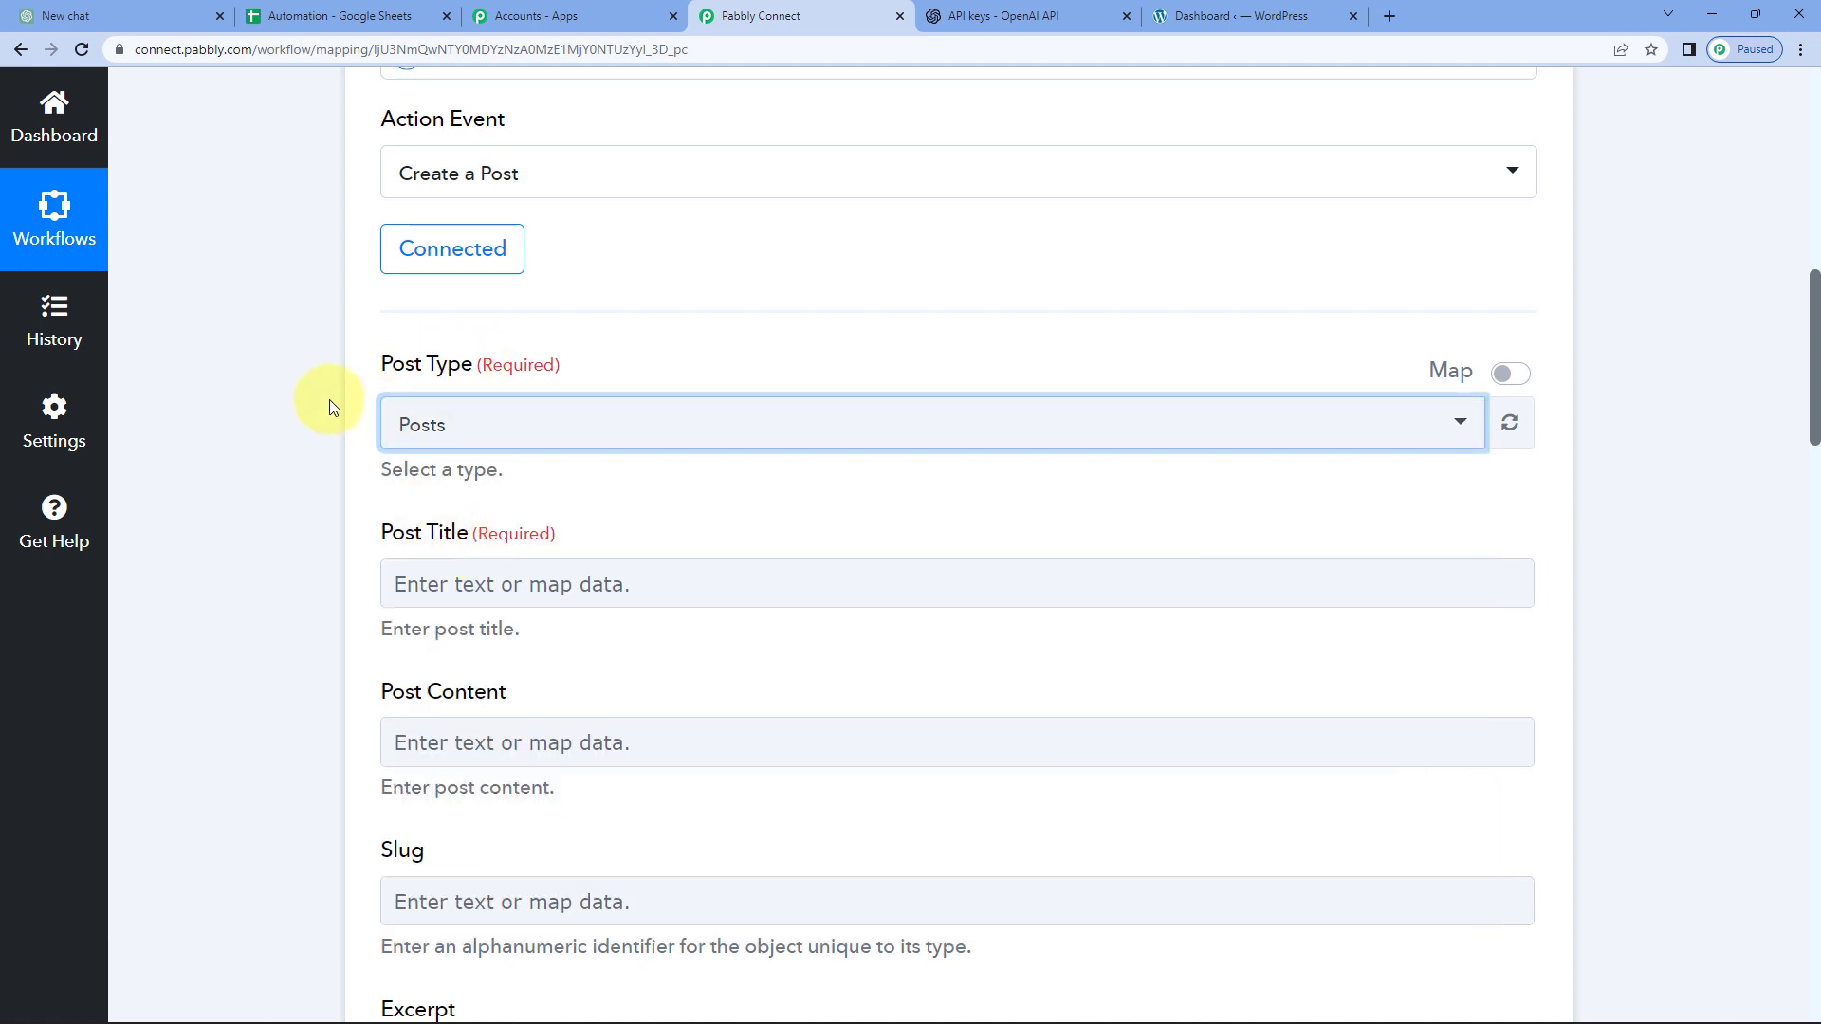
# Check the article title in the Automation spreadsheet and map the Google Sheets Article Title value to the Post Title
pyautogui.scroll(-2, 330, 401)
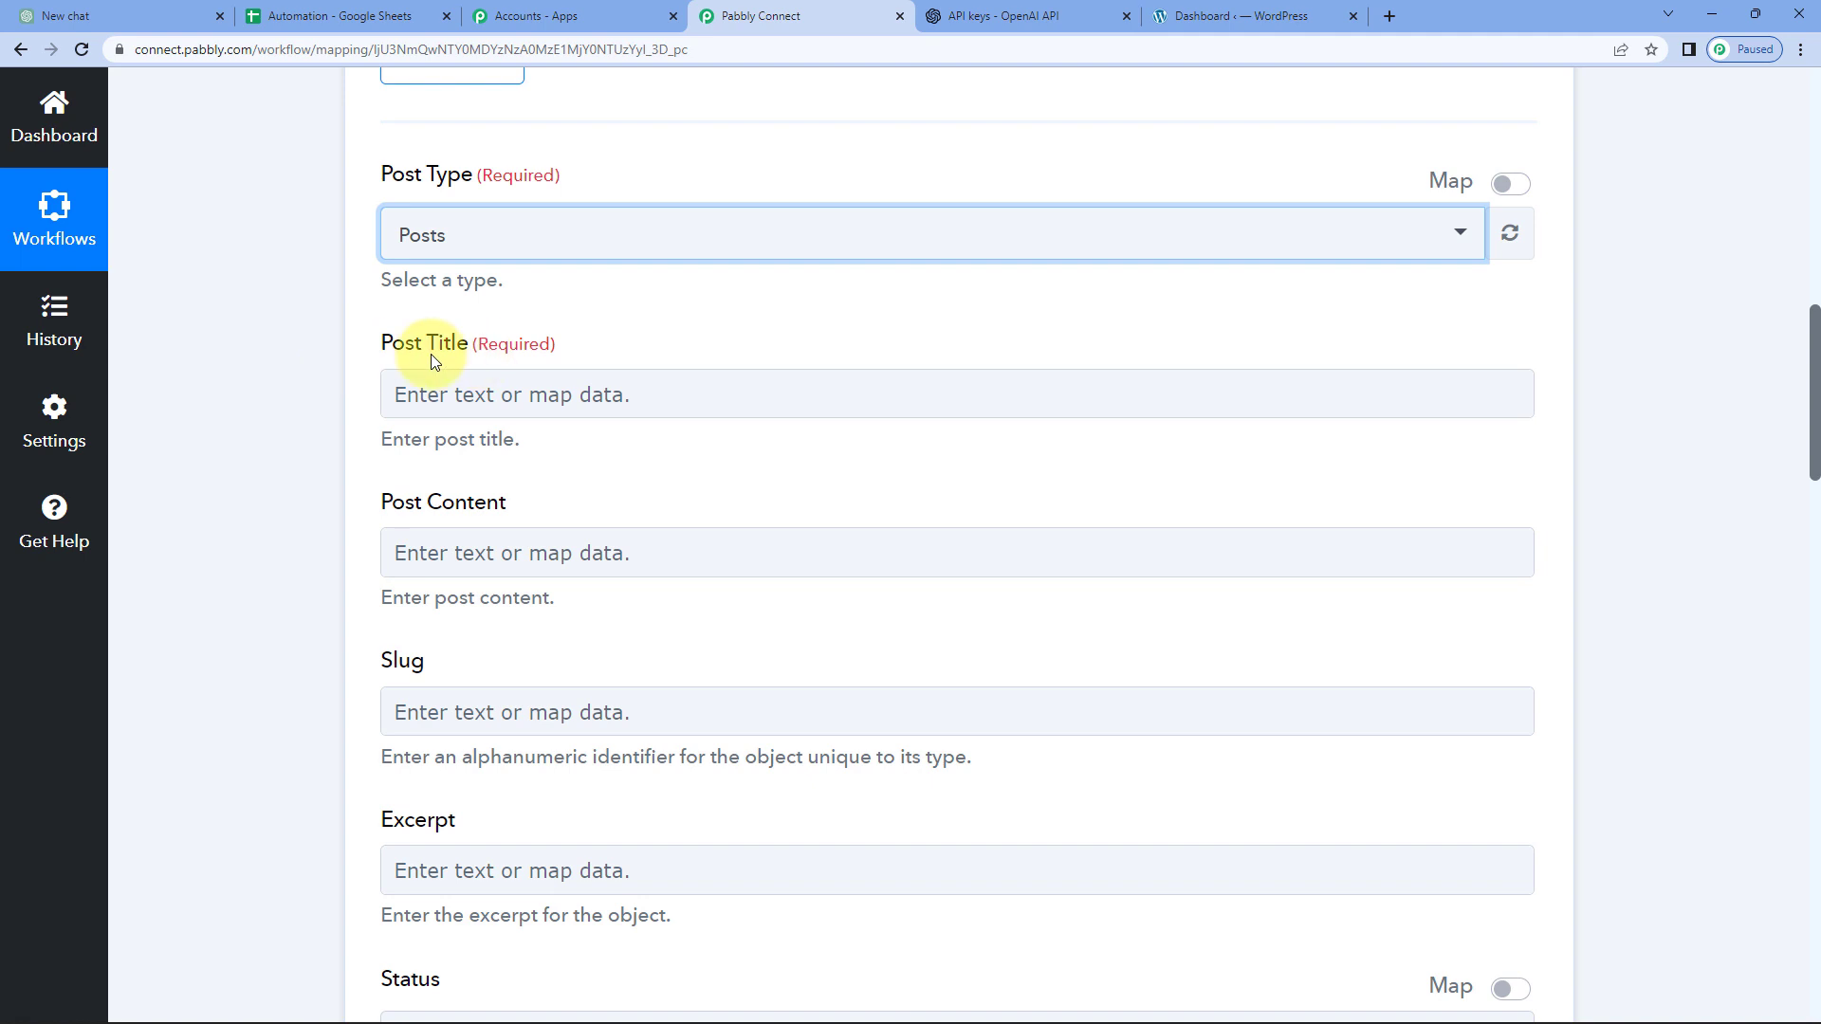
pyautogui.click(355, 17)
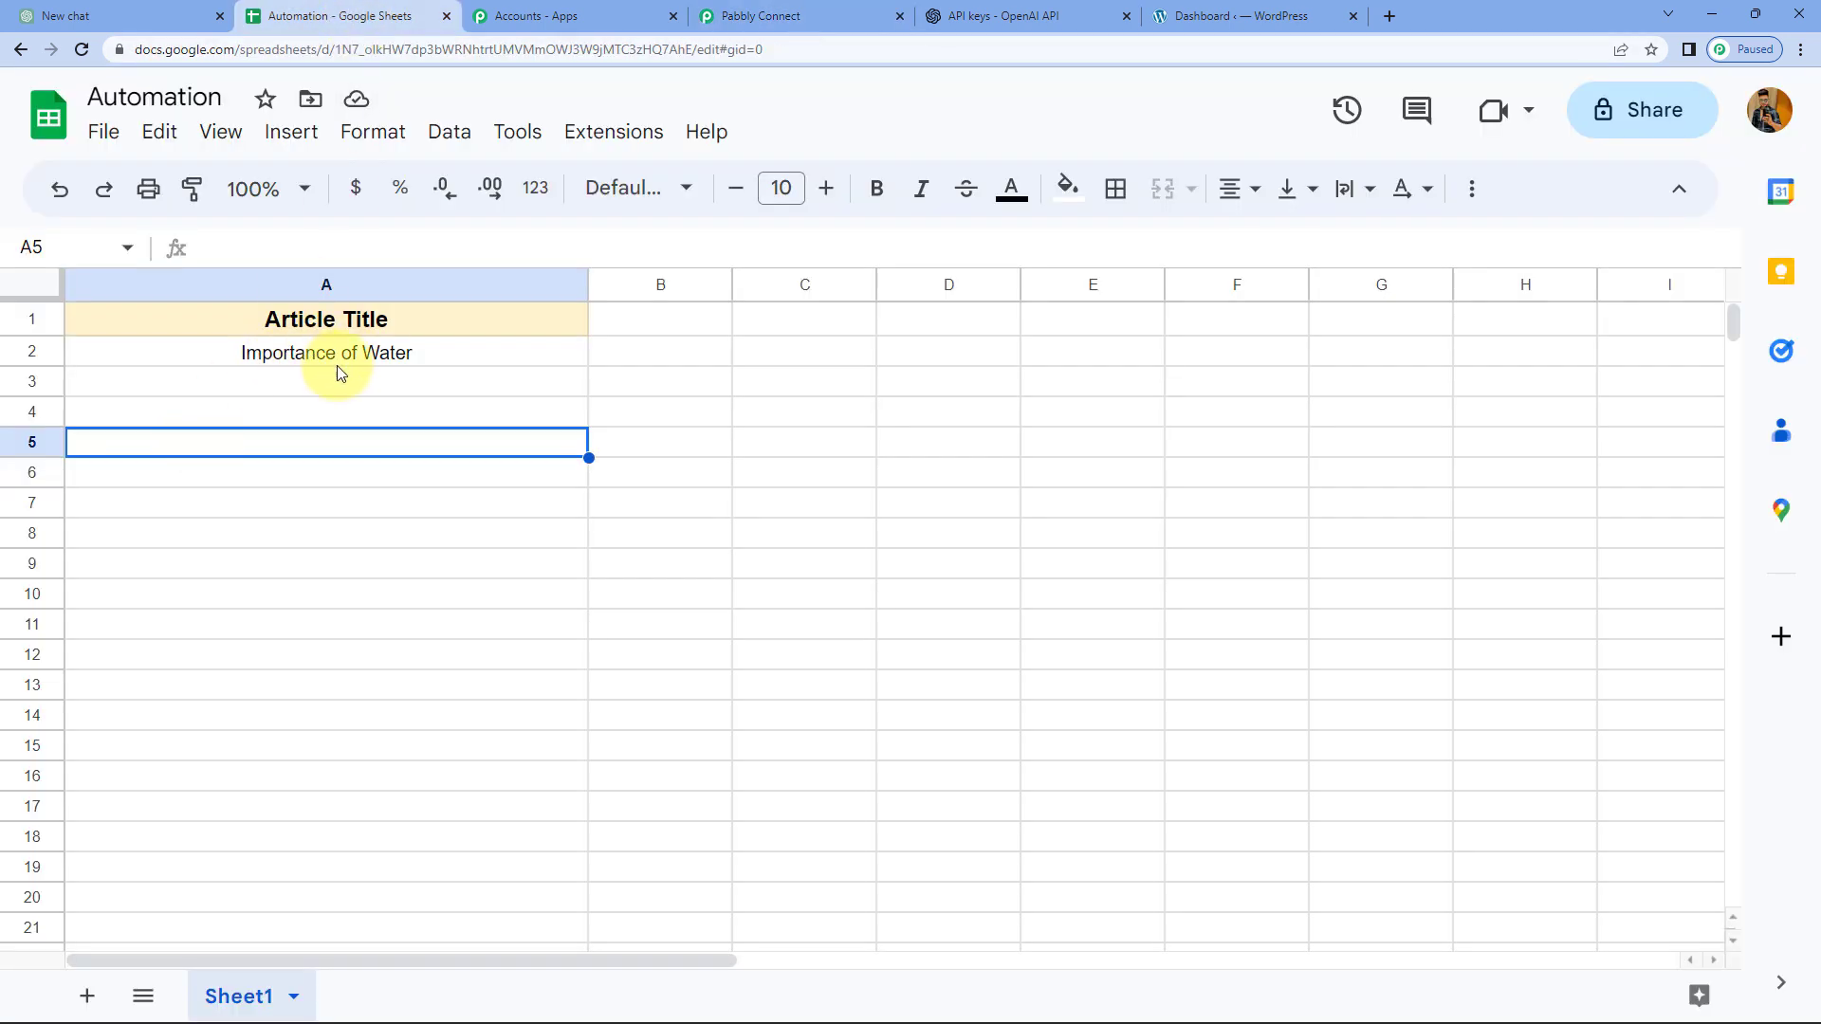
pyautogui.click(770, 10)
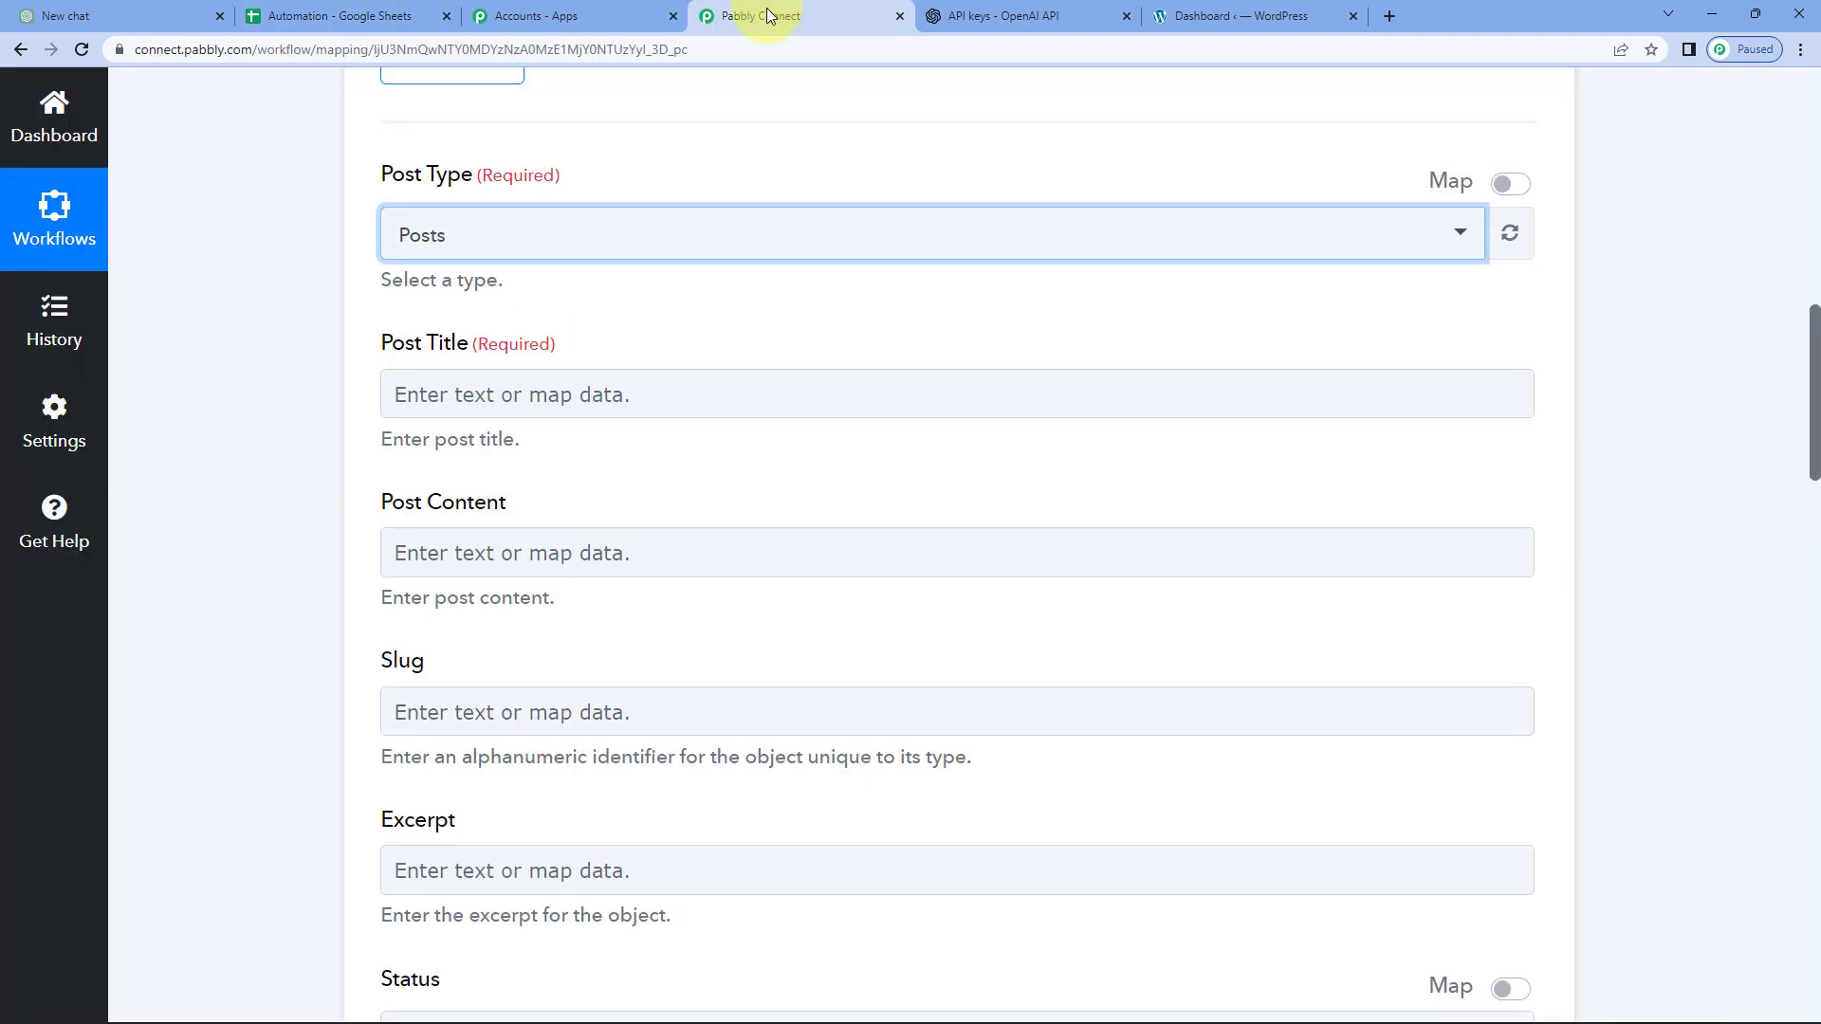
pyautogui.click(480, 393)
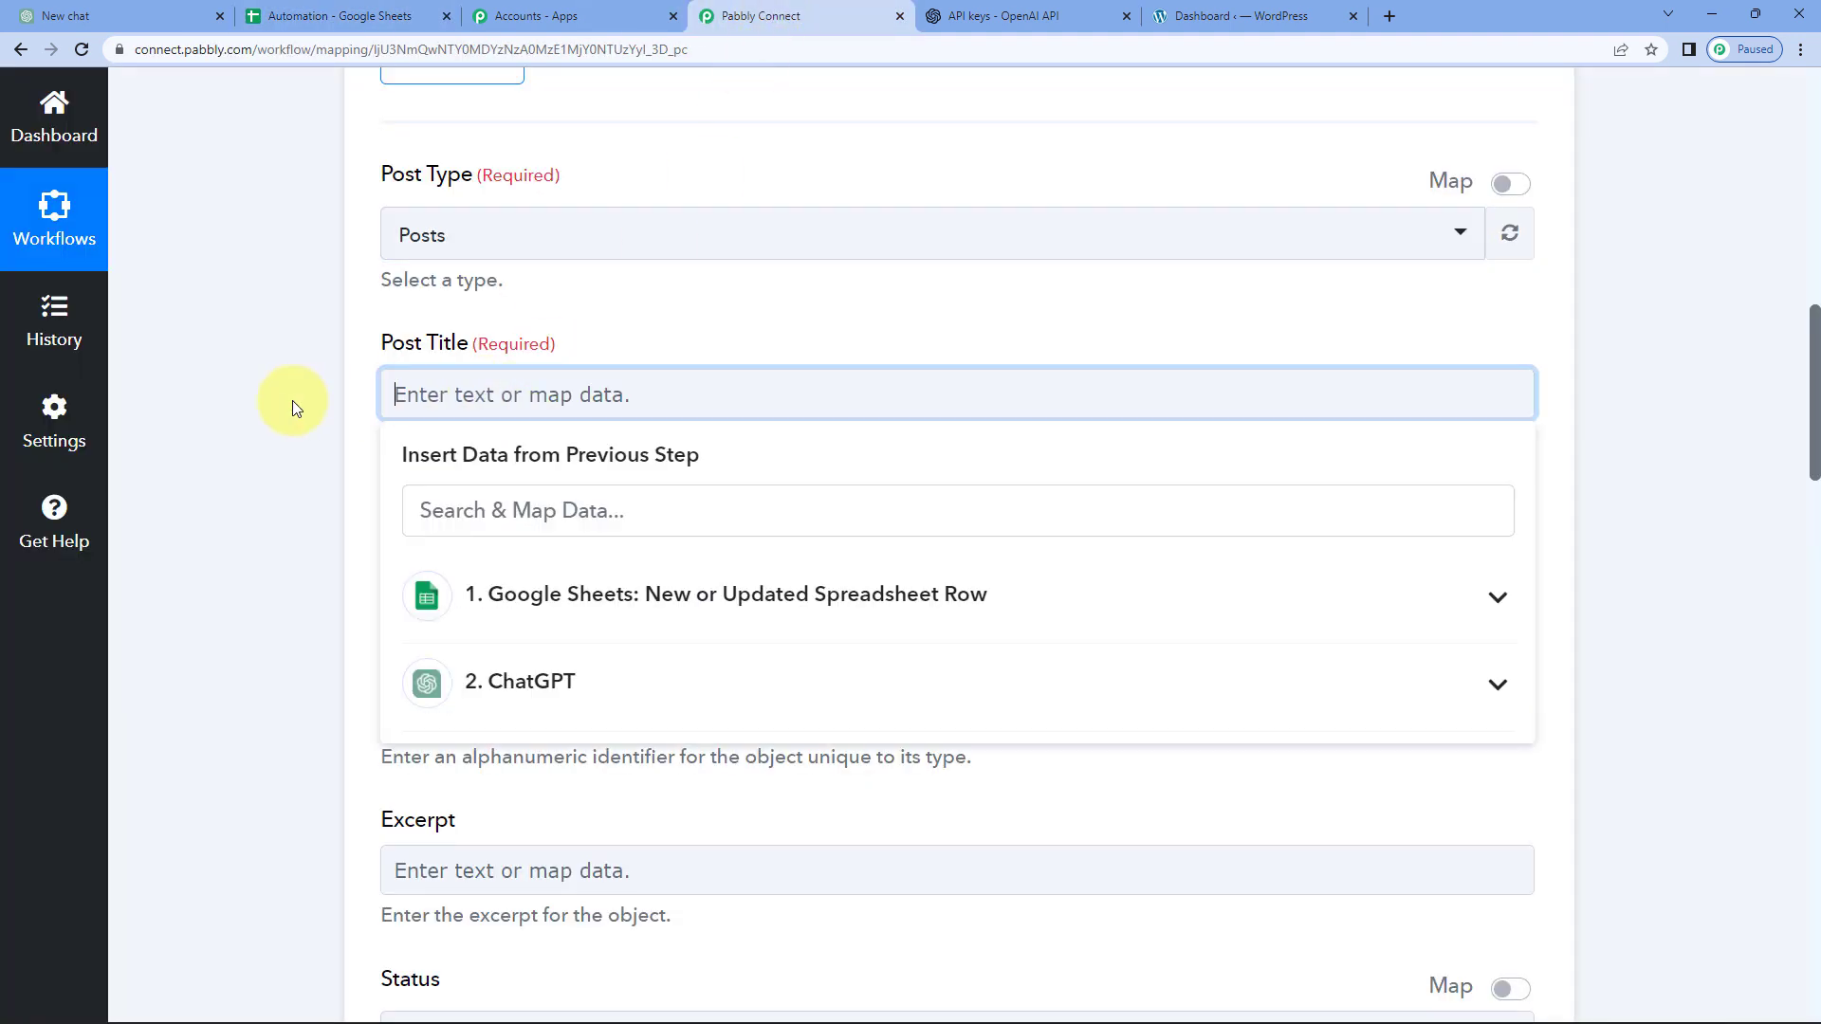
pyautogui.scroll(-1, 292, 402)
pyautogui.scroll(-2, 292, 408)
pyautogui.click(630, 407)
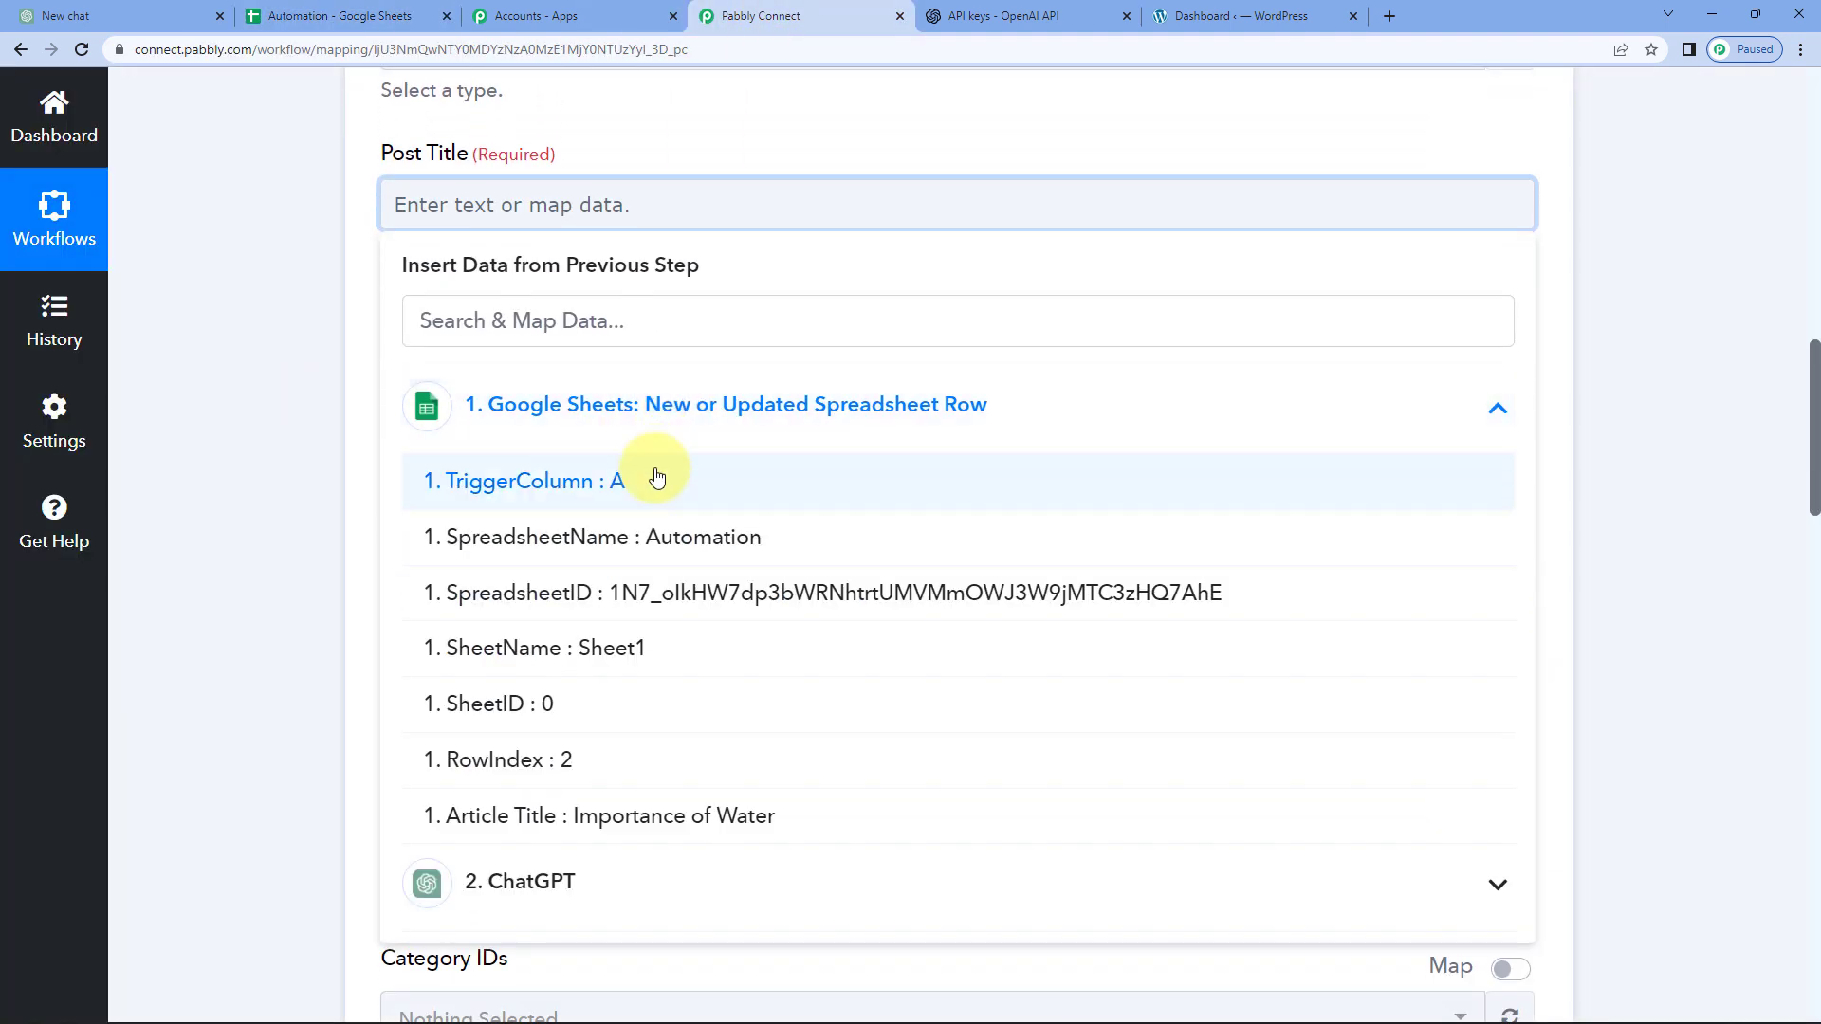
pyautogui.click(629, 828)
pyautogui.click(281, 361)
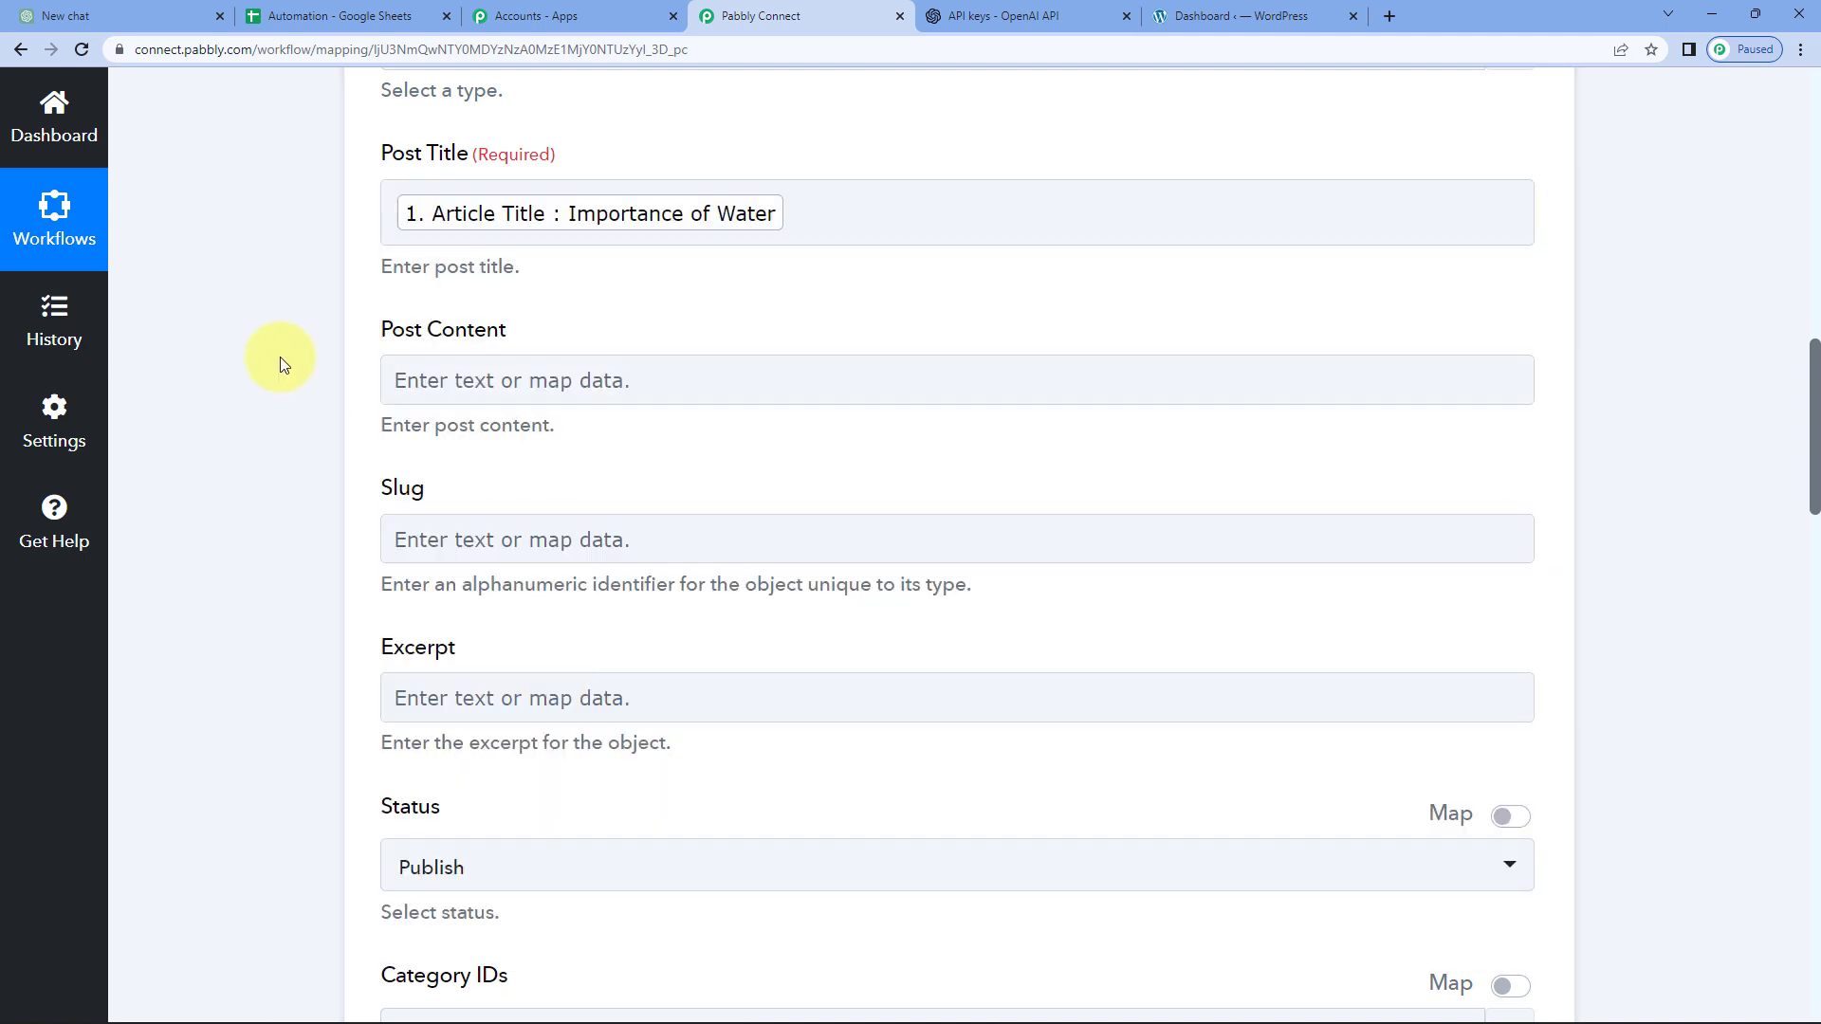
# Map the Choices 0 Message Content value from the ChatGPT step to the Post Content
pyautogui.click(459, 379)
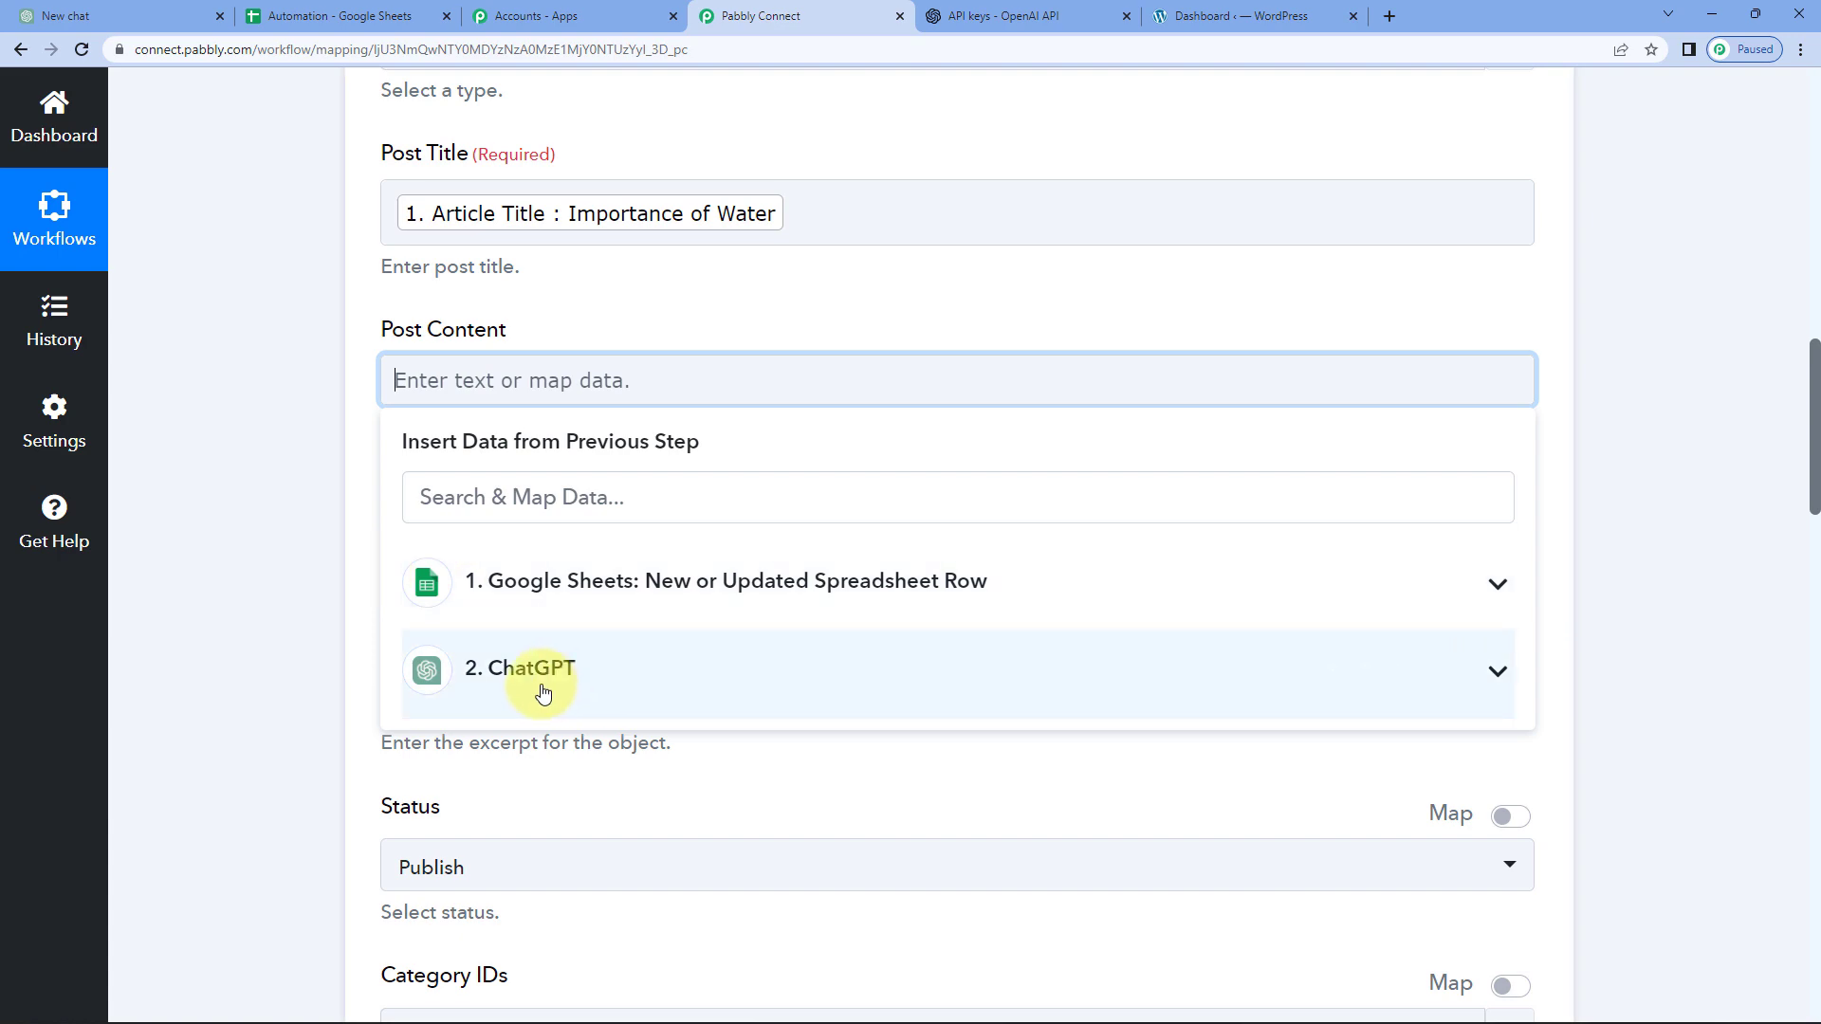
pyautogui.scroll(-3, 550, 677)
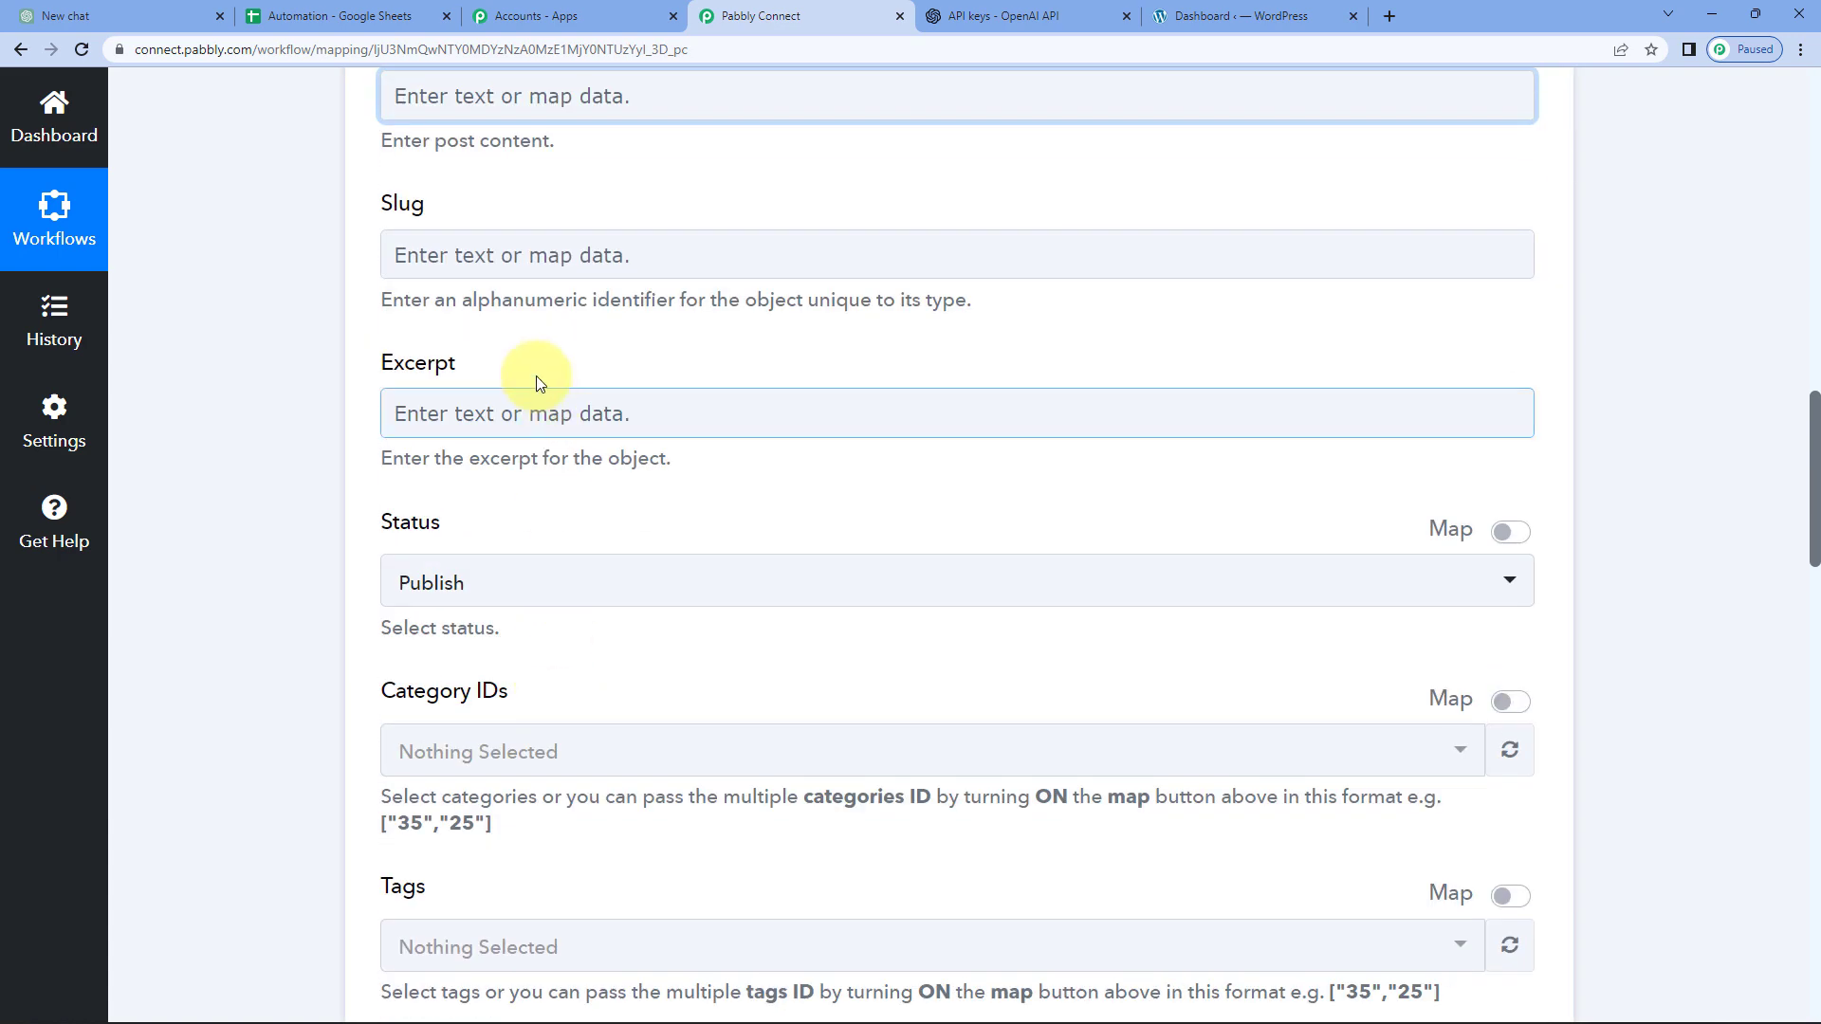
pyautogui.scroll(3, 489, 262)
pyautogui.click(469, 378)
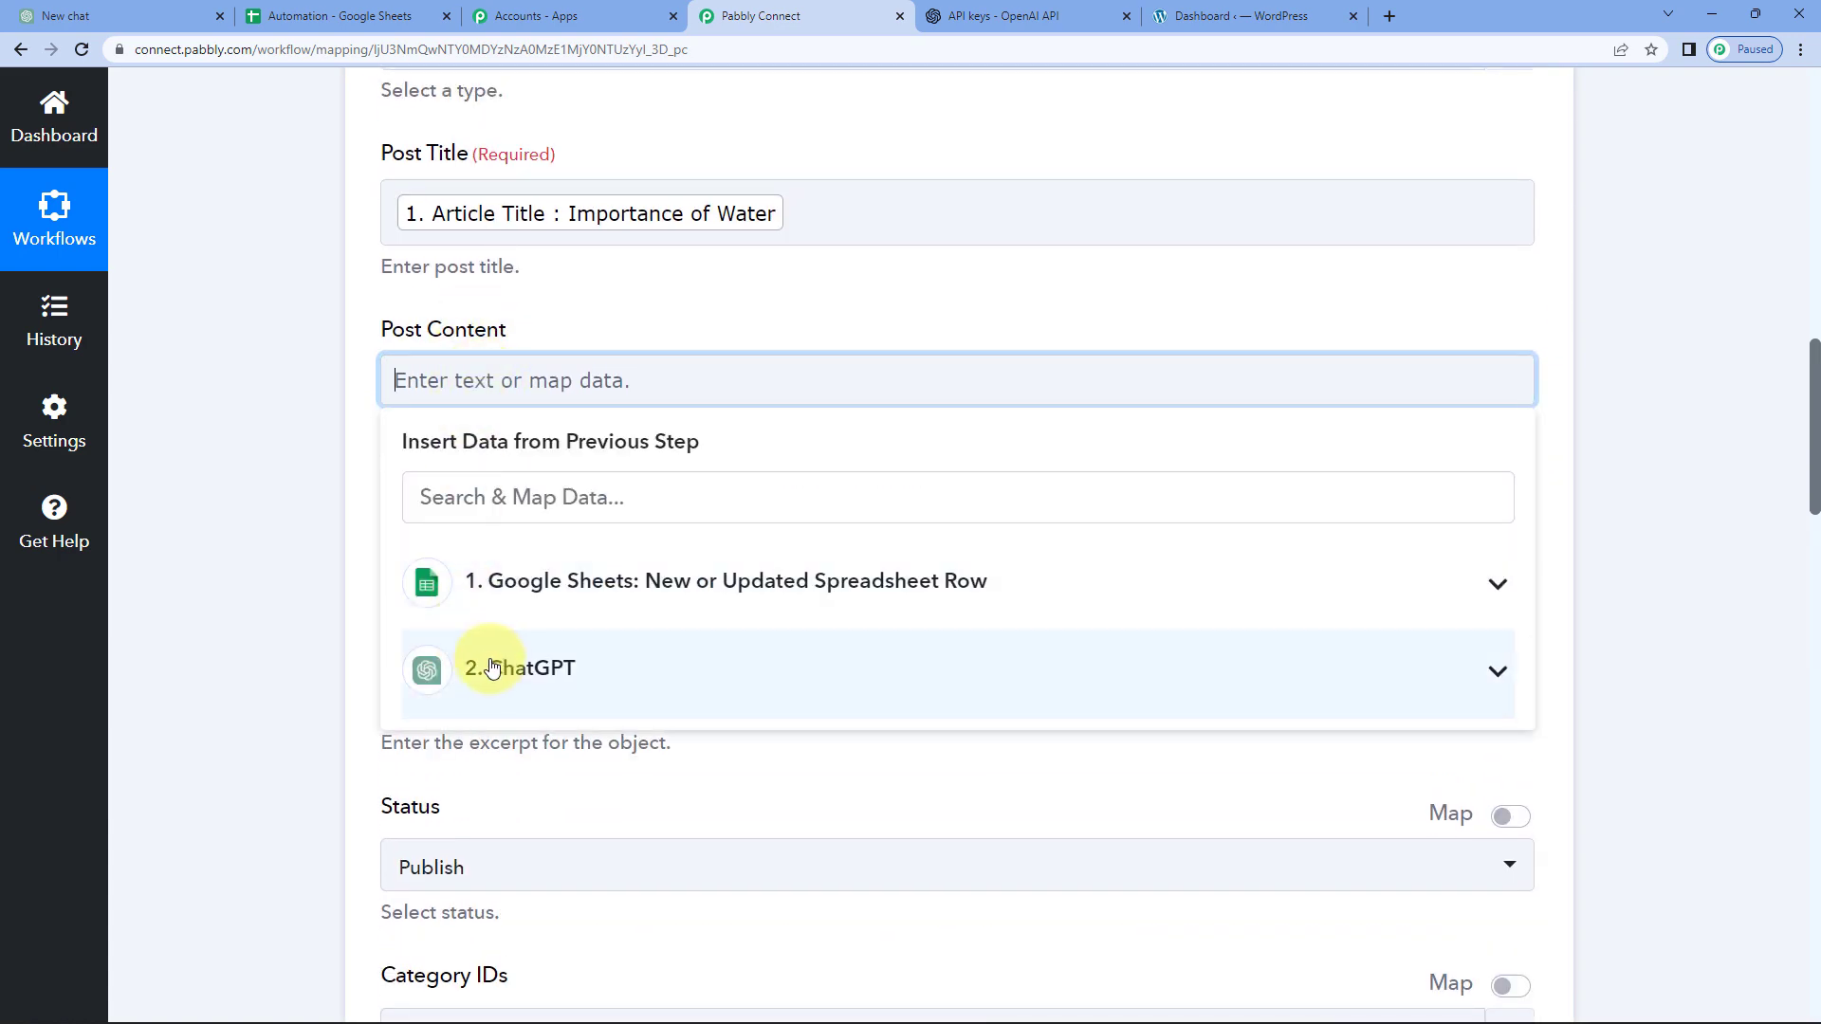
pyautogui.click(483, 664)
pyautogui.scroll(-4, 508, 675)
pyautogui.scroll(-3, 507, 676)
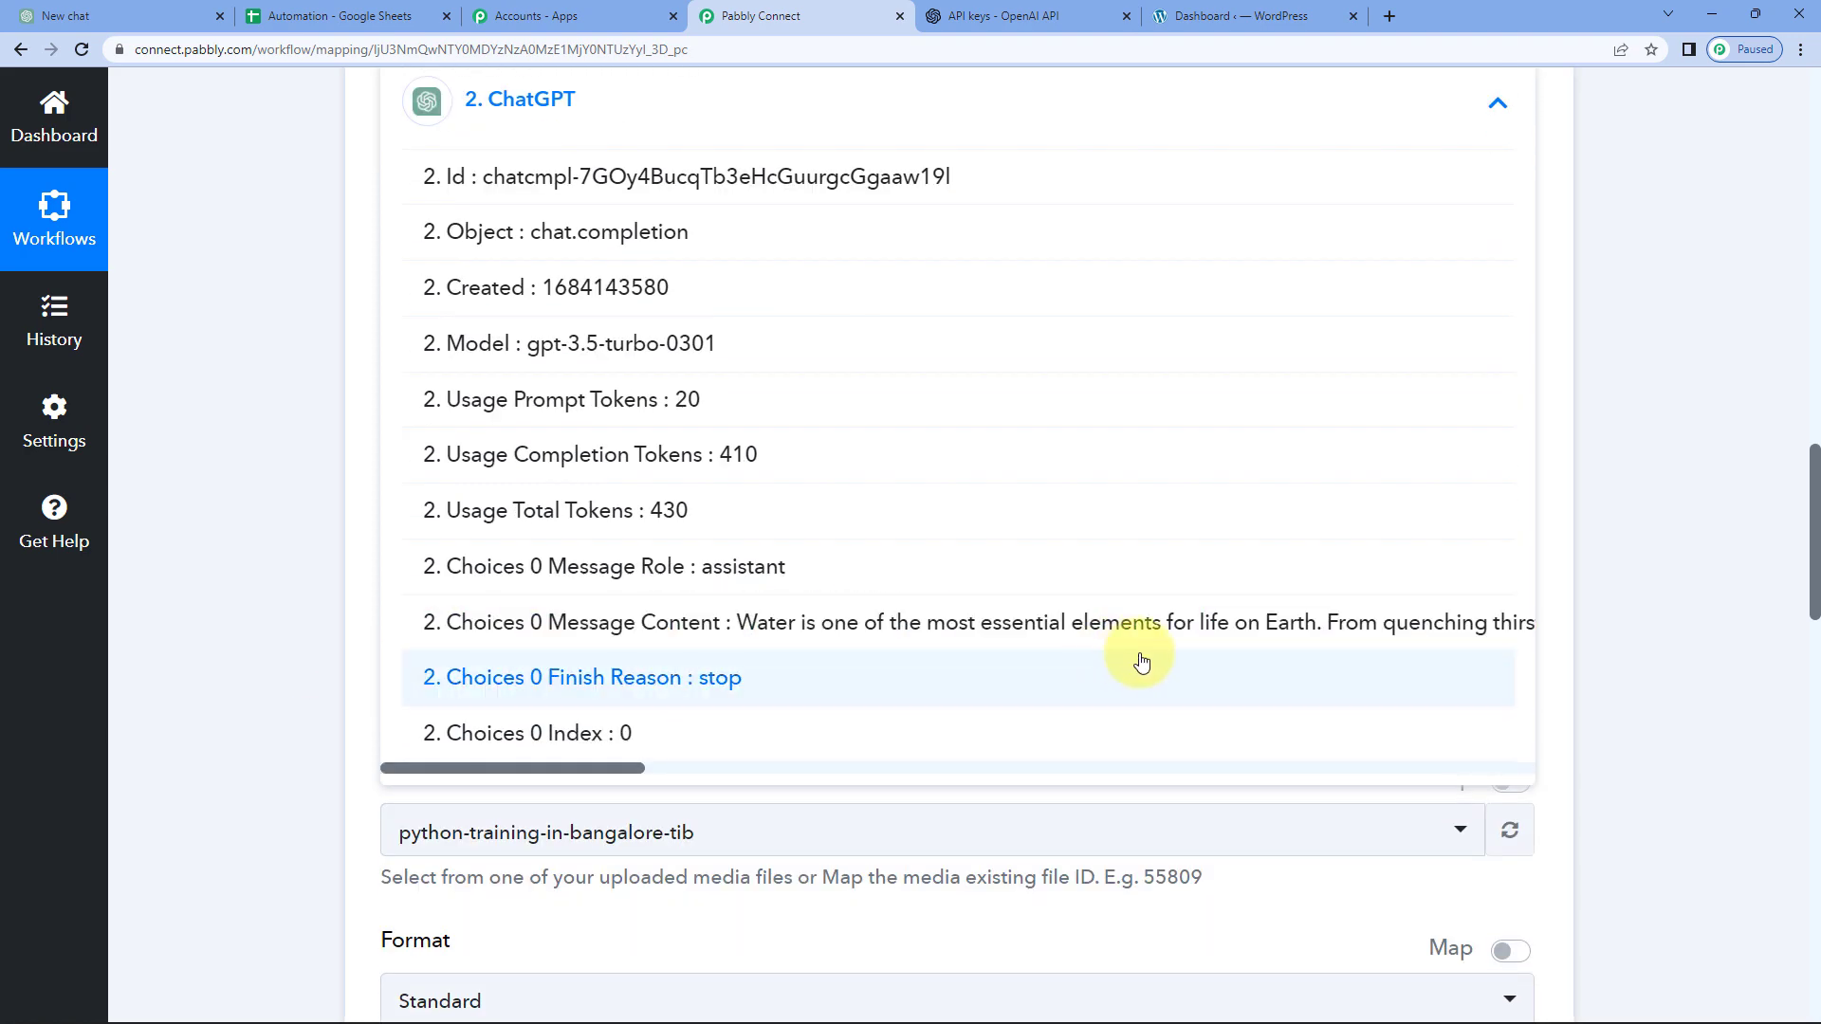
pyautogui.click(1272, 635)
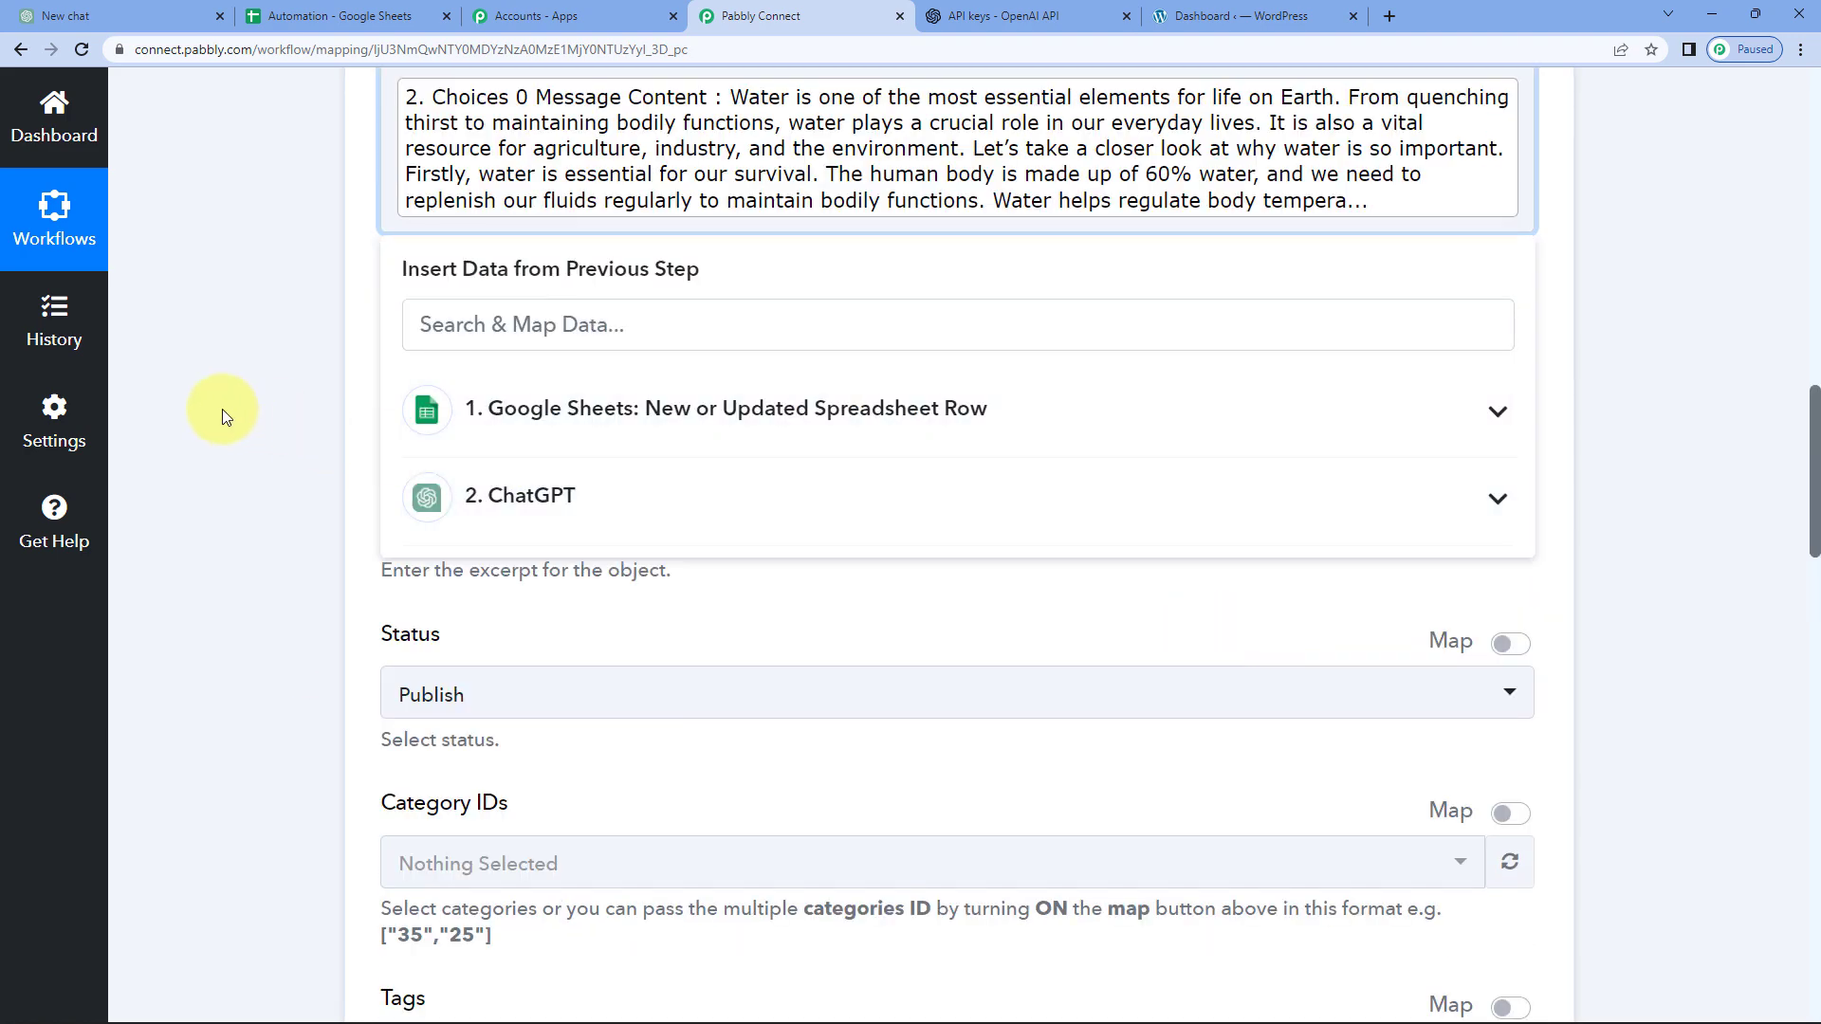
pyautogui.scroll(3, 228, 408)
pyautogui.click(240, 406)
# Check the Status options for the WordPress post and keep Publish selected
pyautogui.scroll(-6, 241, 406)
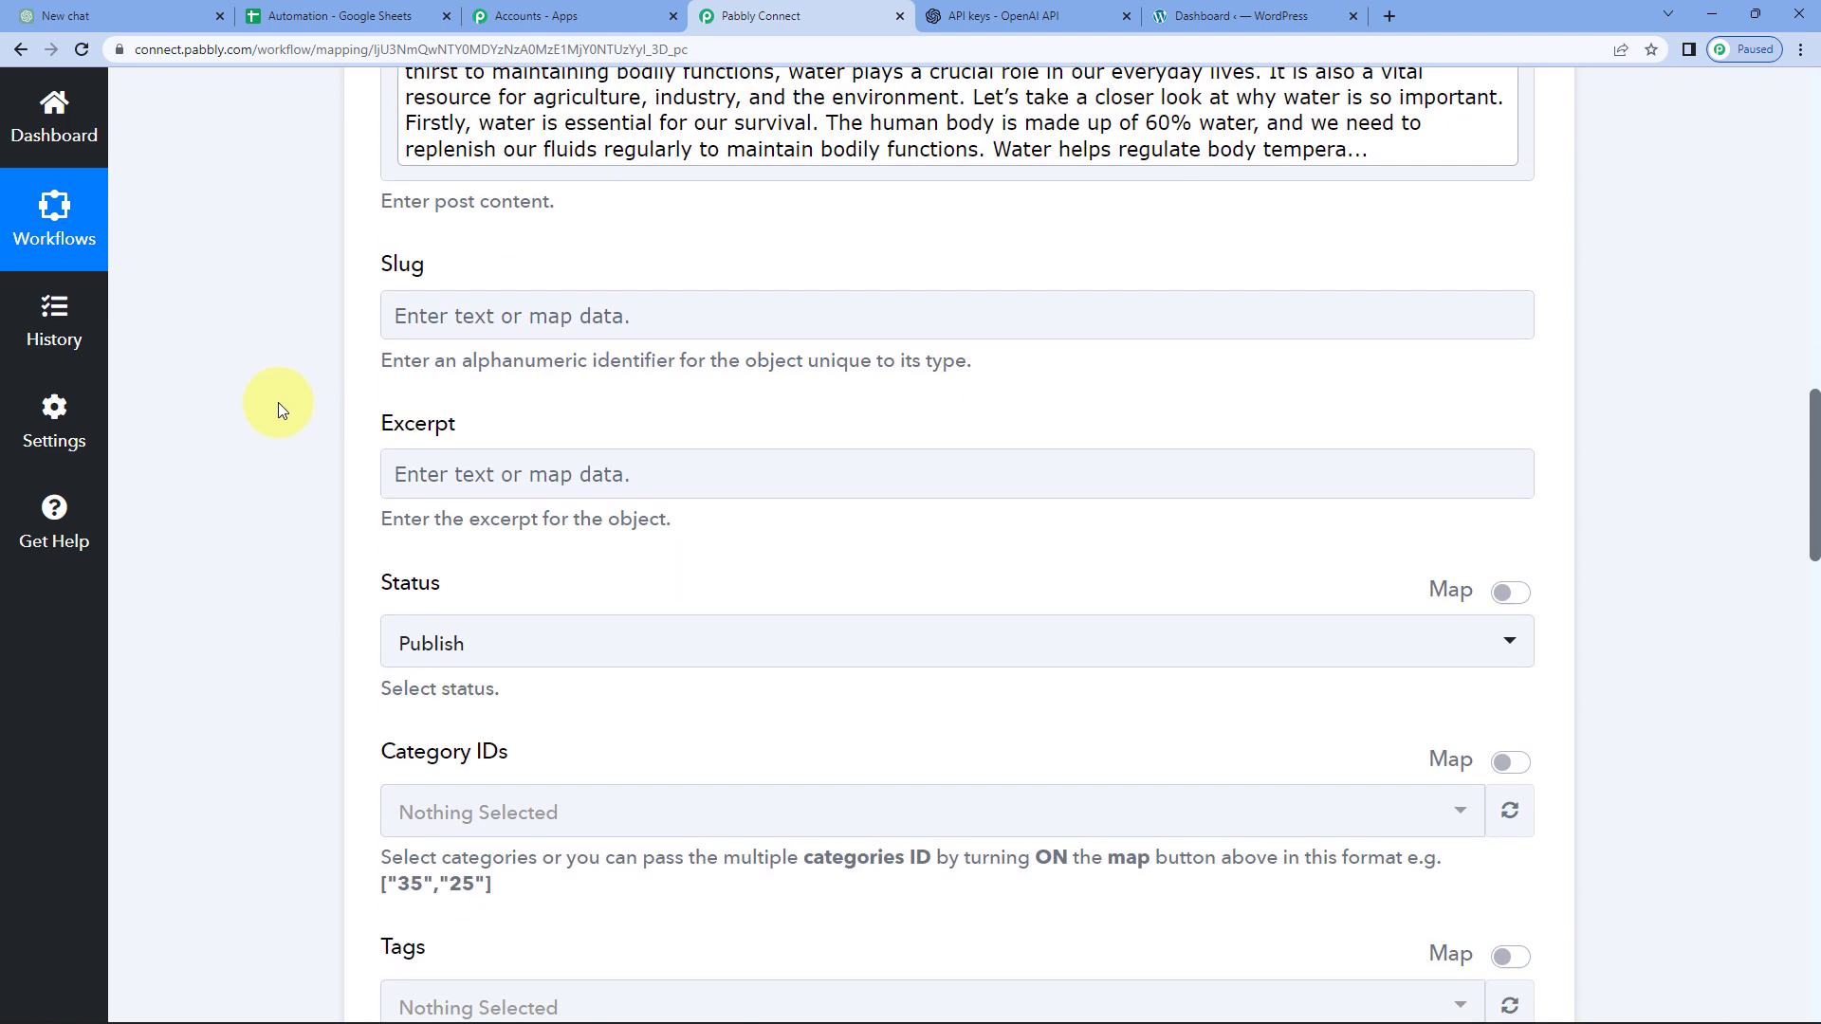
pyautogui.scroll(-2, 301, 379)
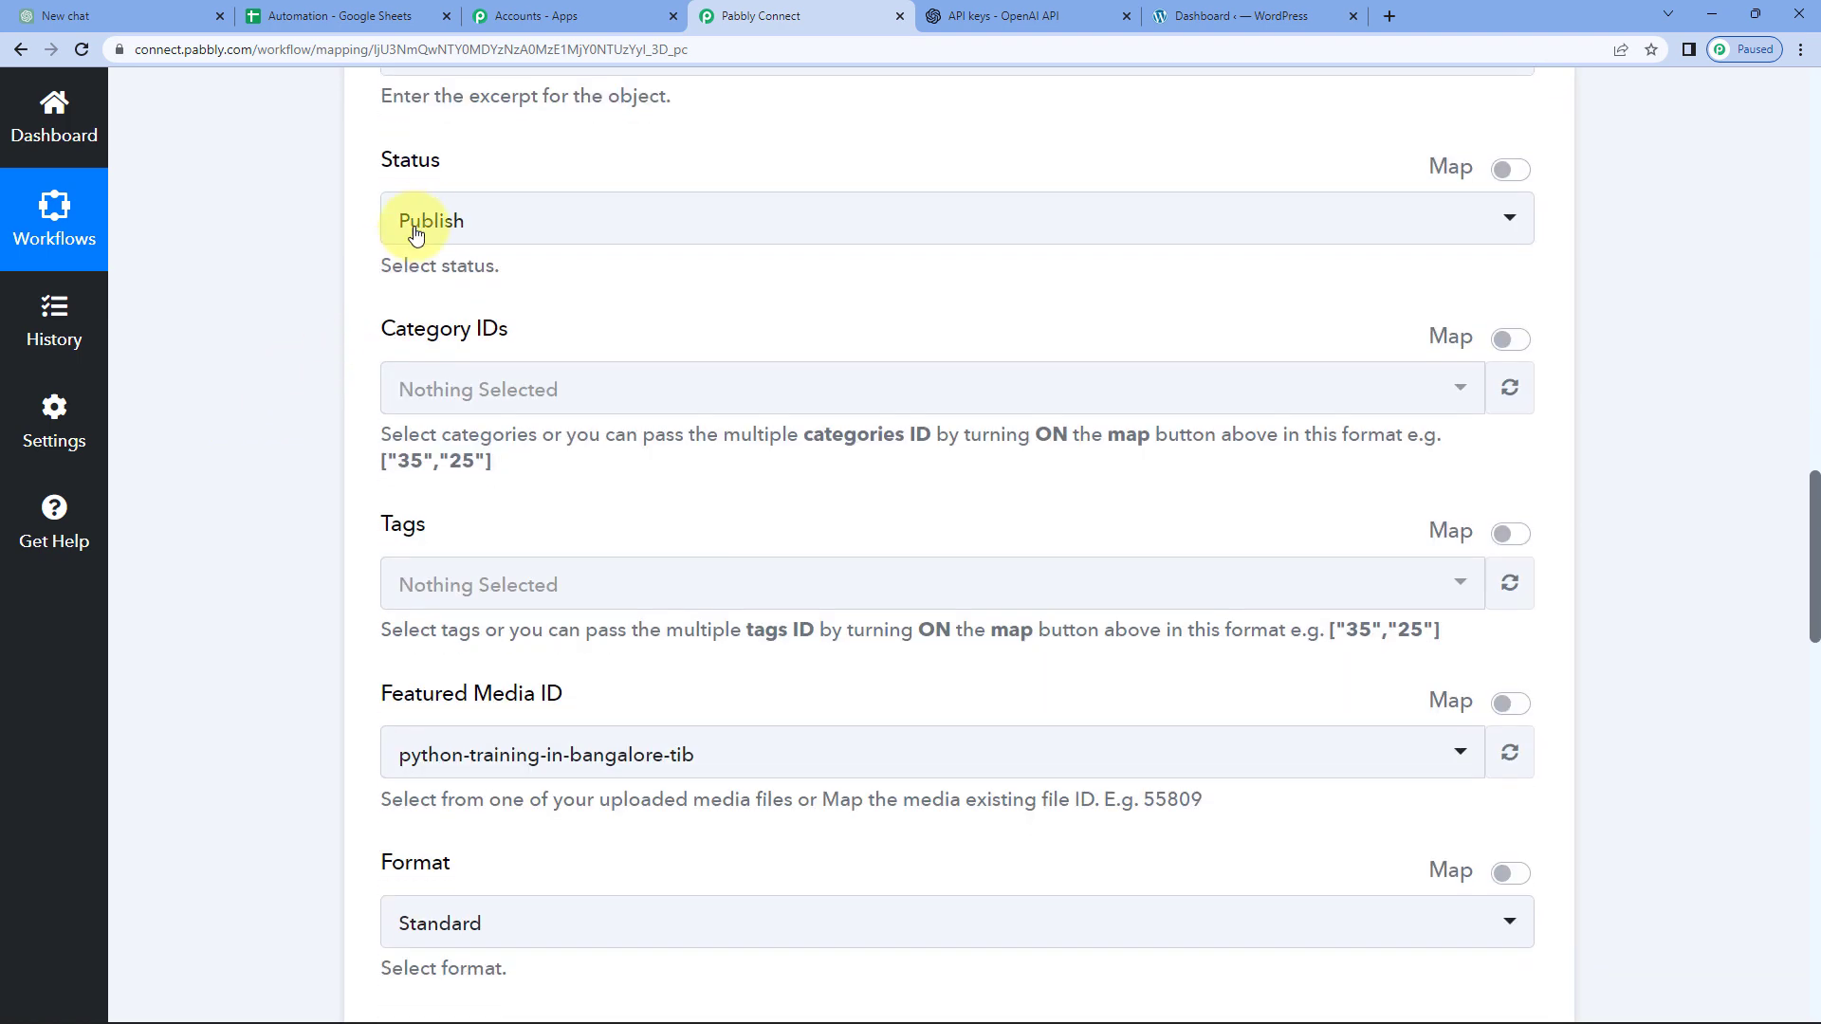
pyautogui.click(471, 222)
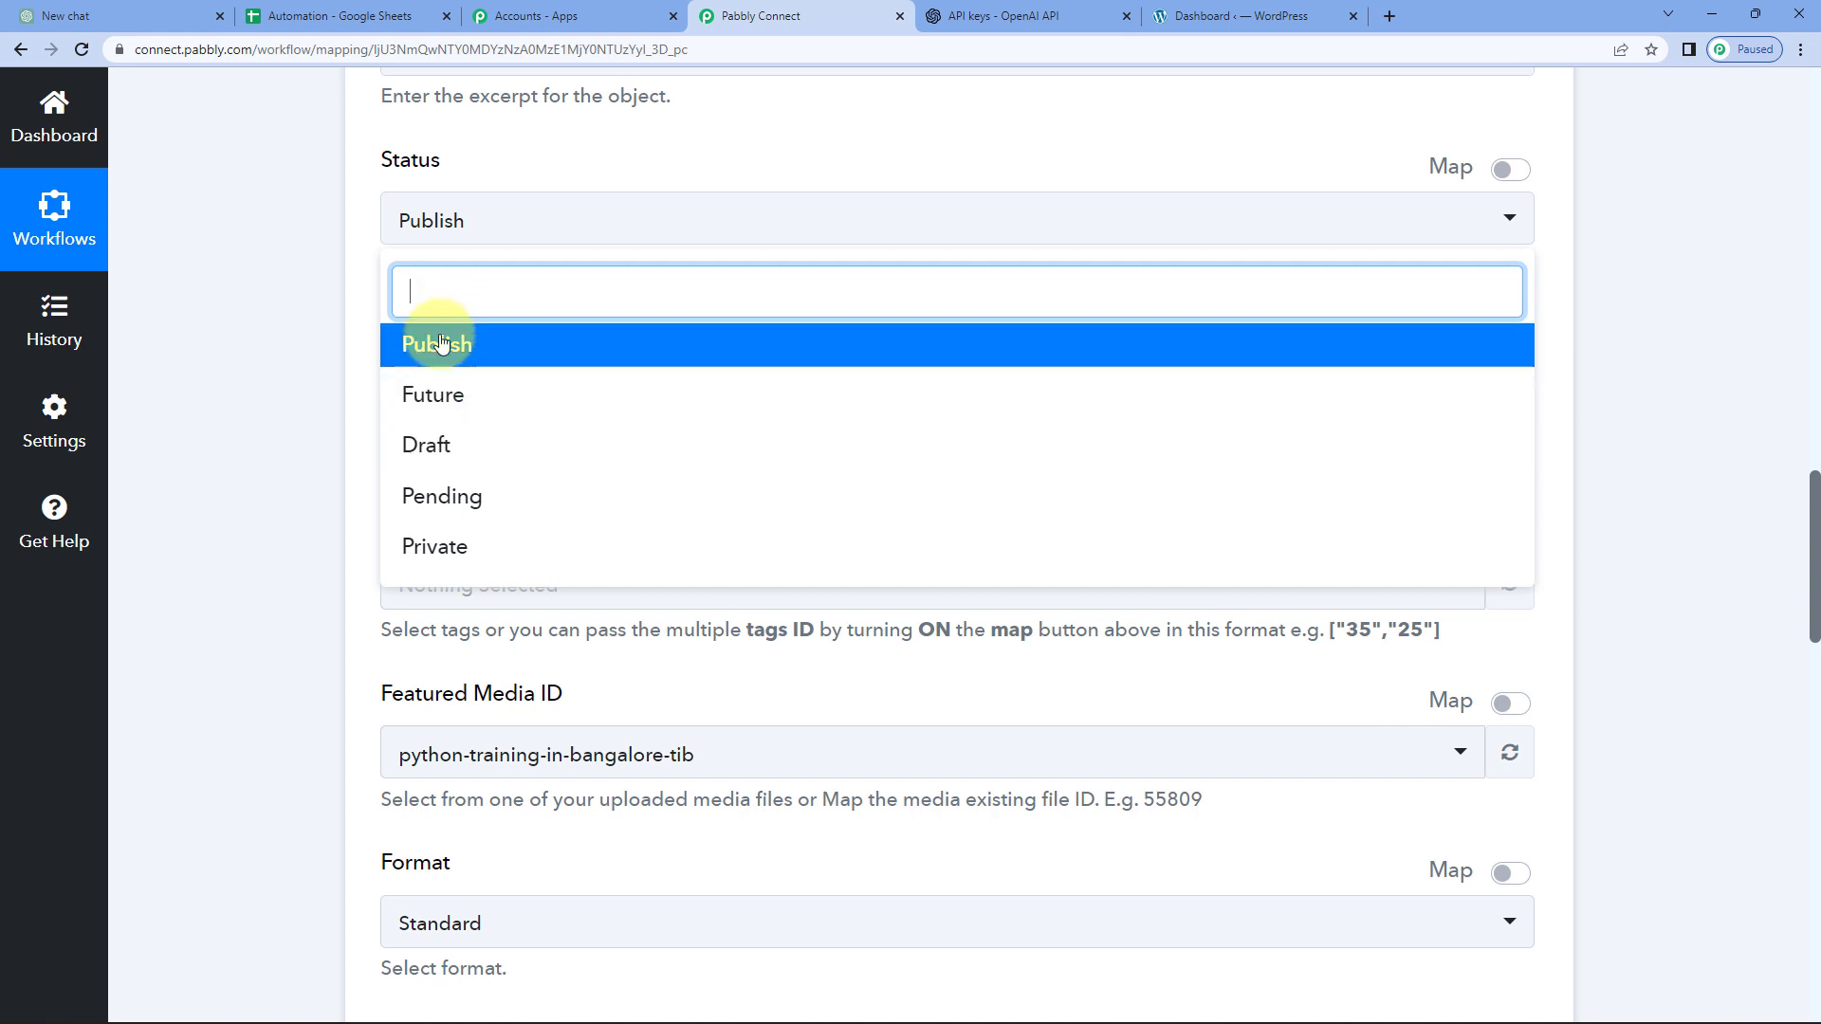
pyautogui.click(305, 283)
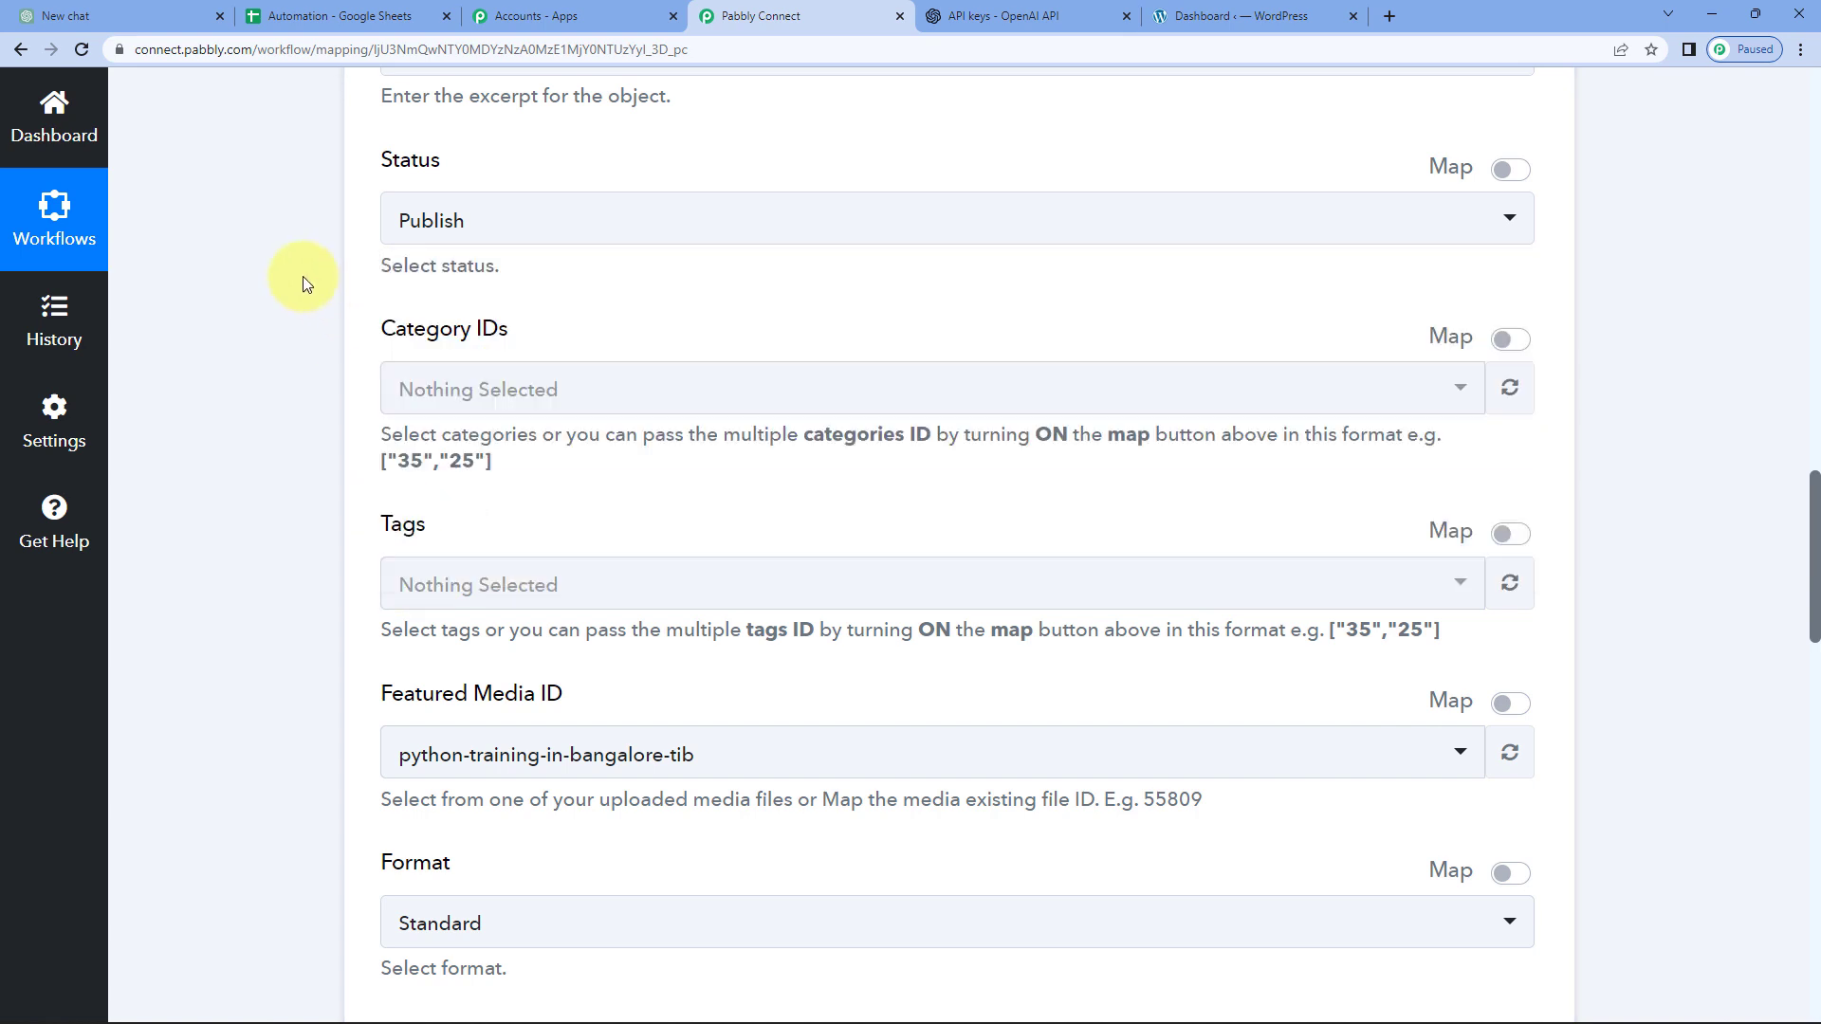
# Enable mapping for the Featured Media ID and clear its value
pyautogui.scroll(-1, 306, 283)
pyautogui.scroll(-2, 336, 366)
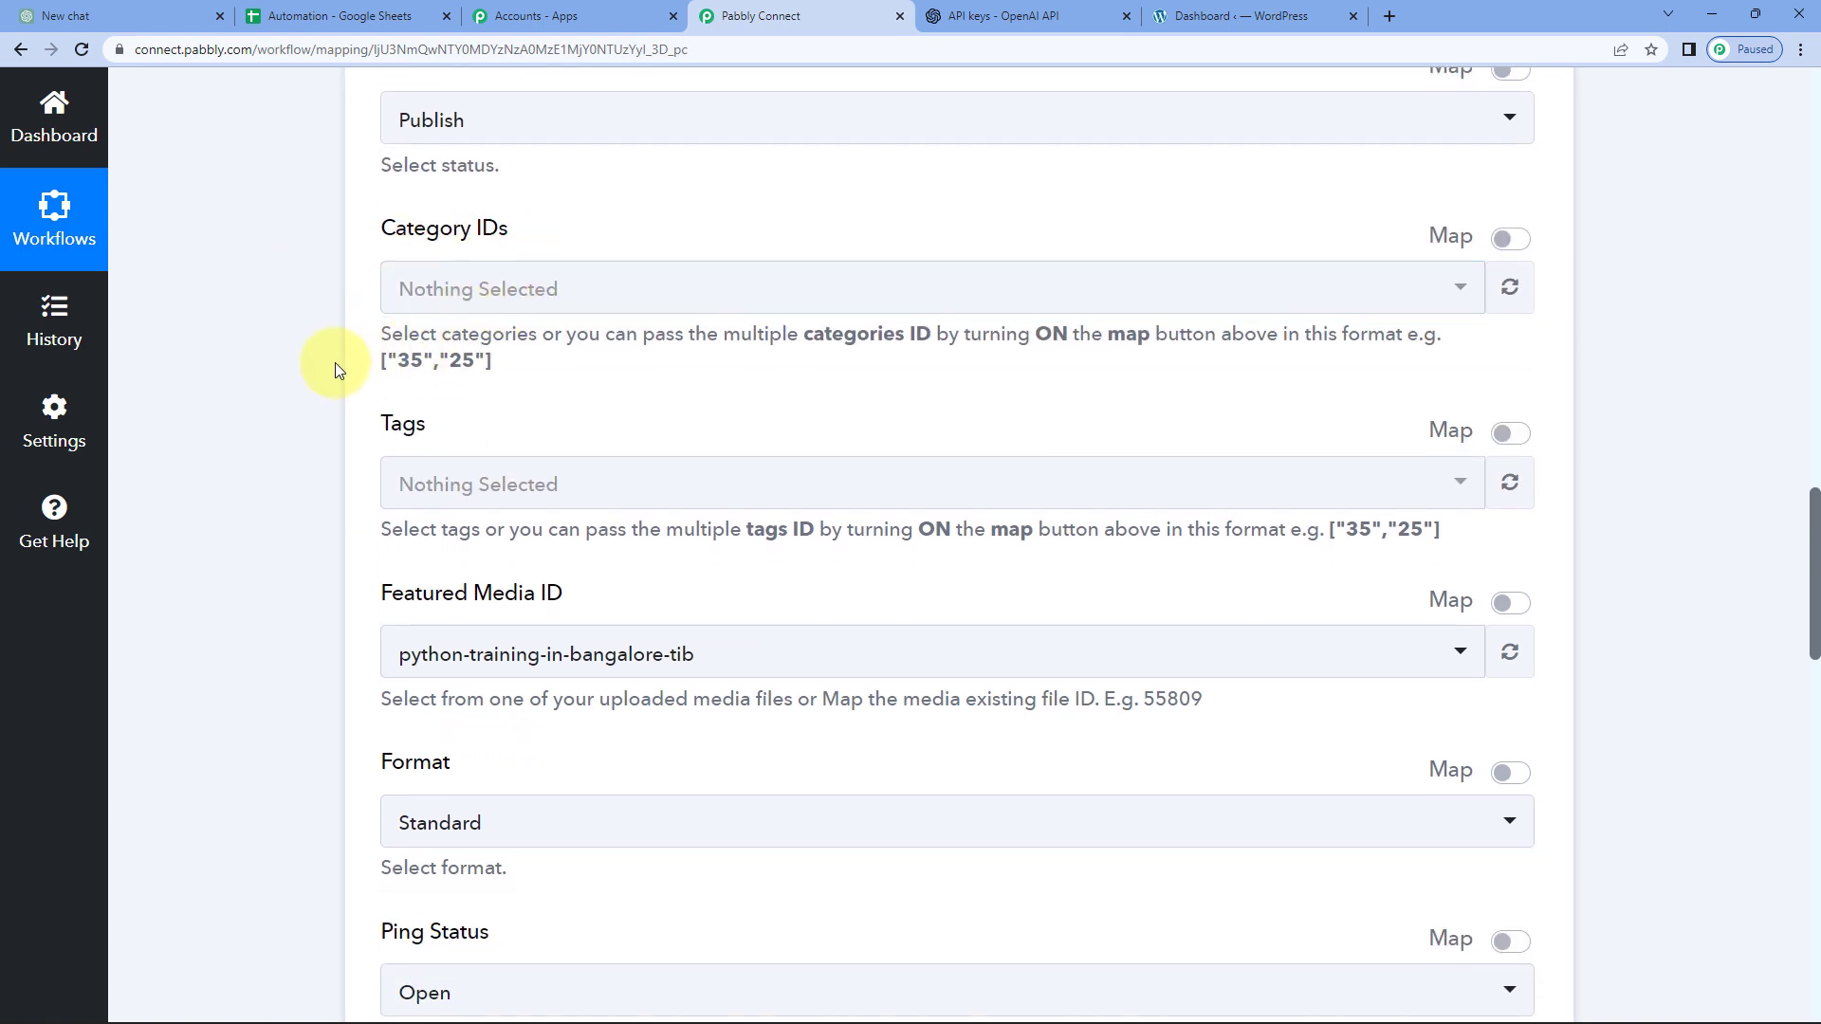
pyautogui.scroll(-1, 342, 337)
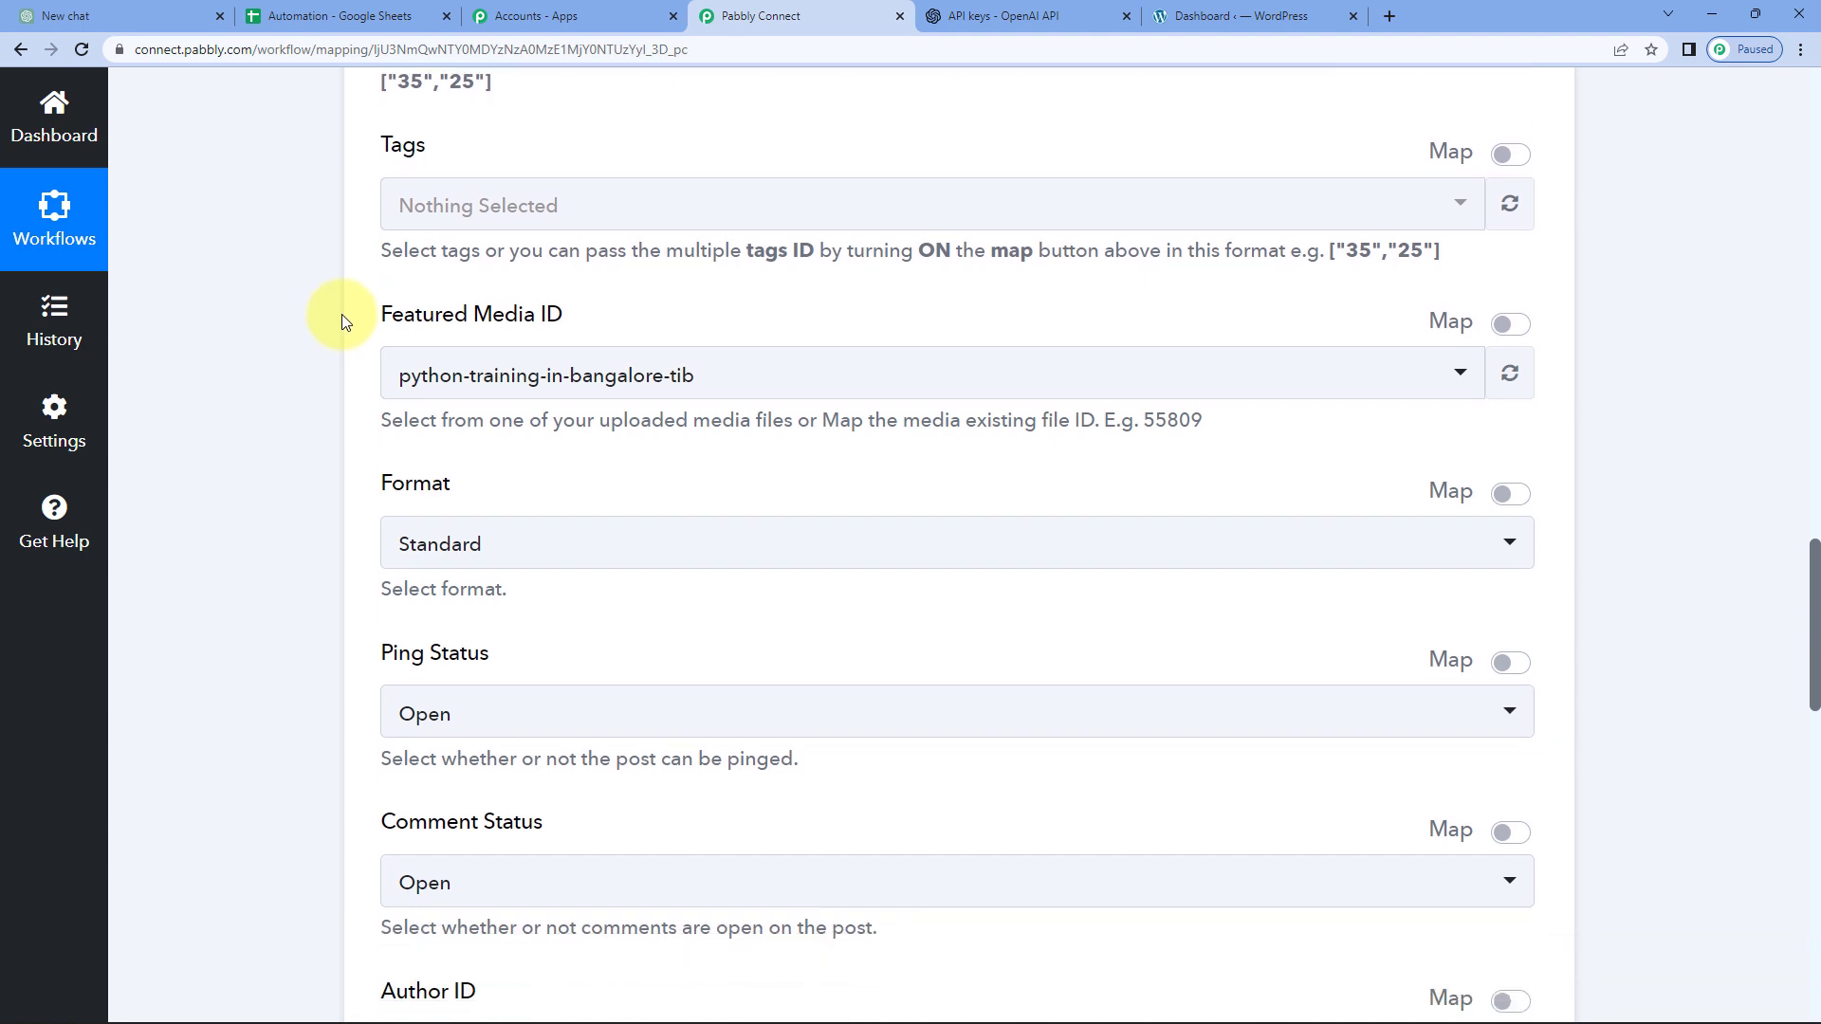
pyautogui.click(1510, 324)
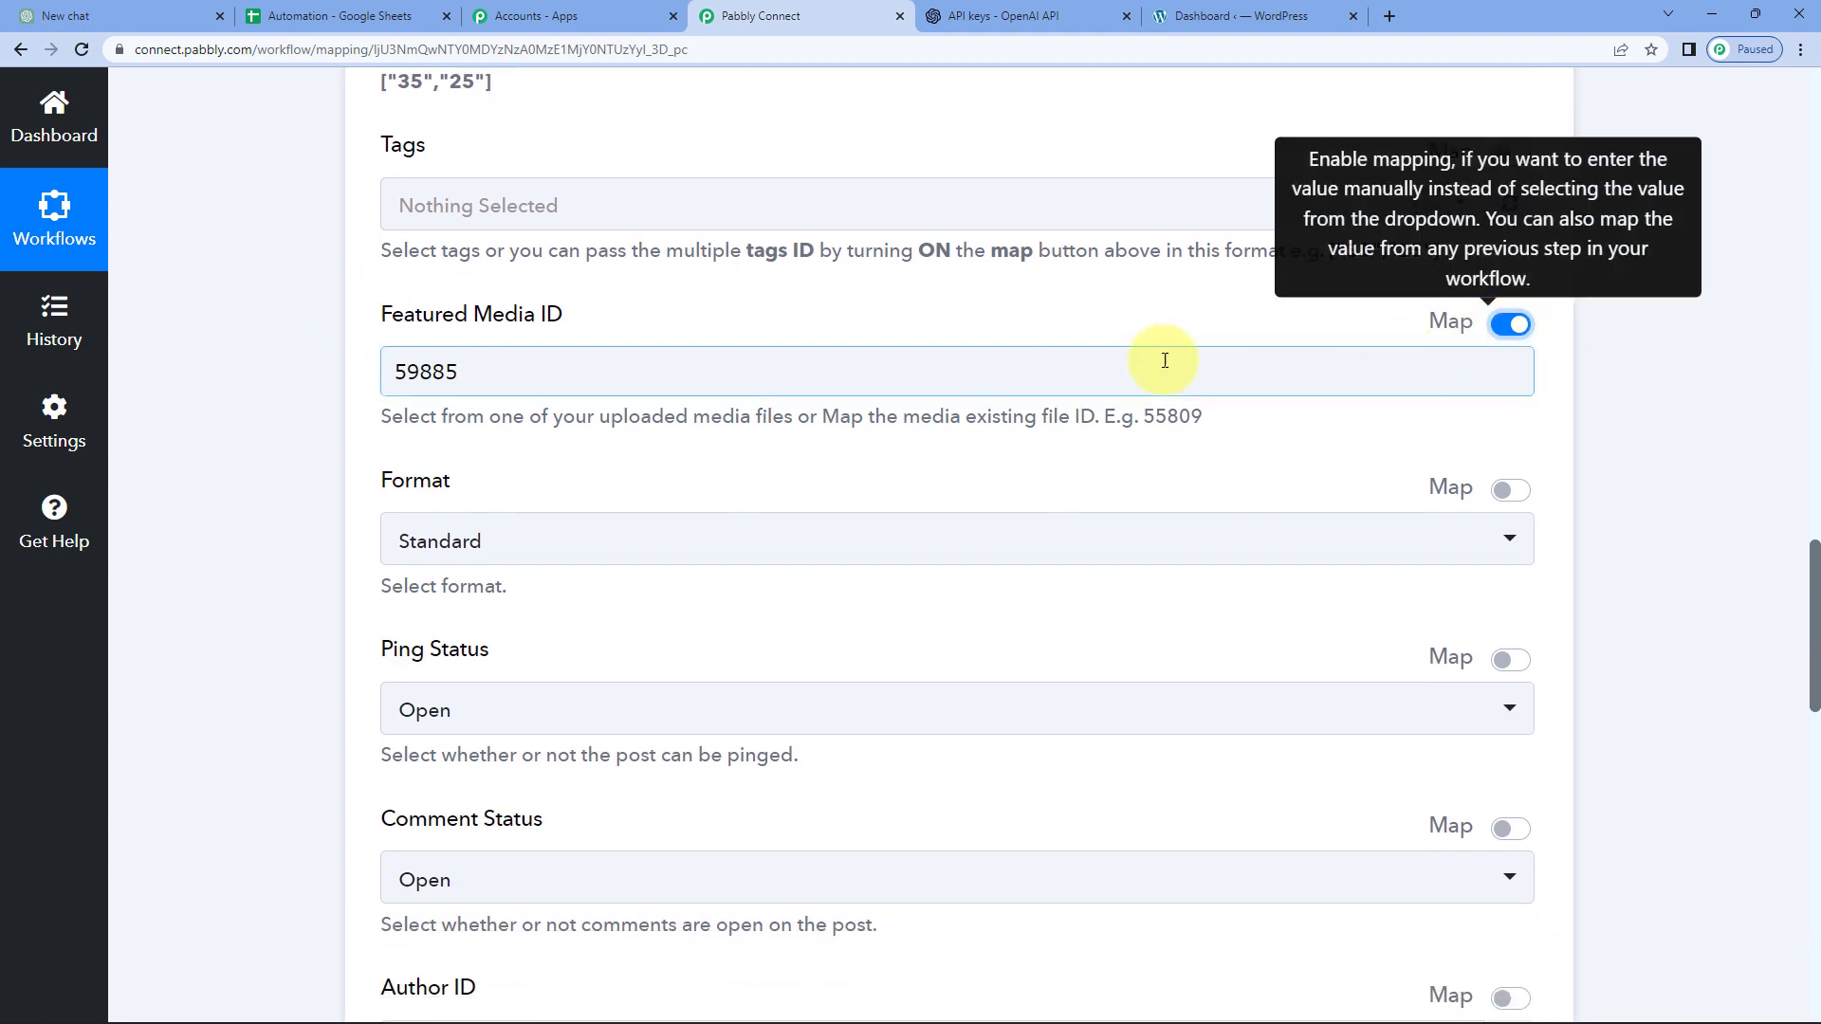
pyautogui.doubleClick(439, 368)
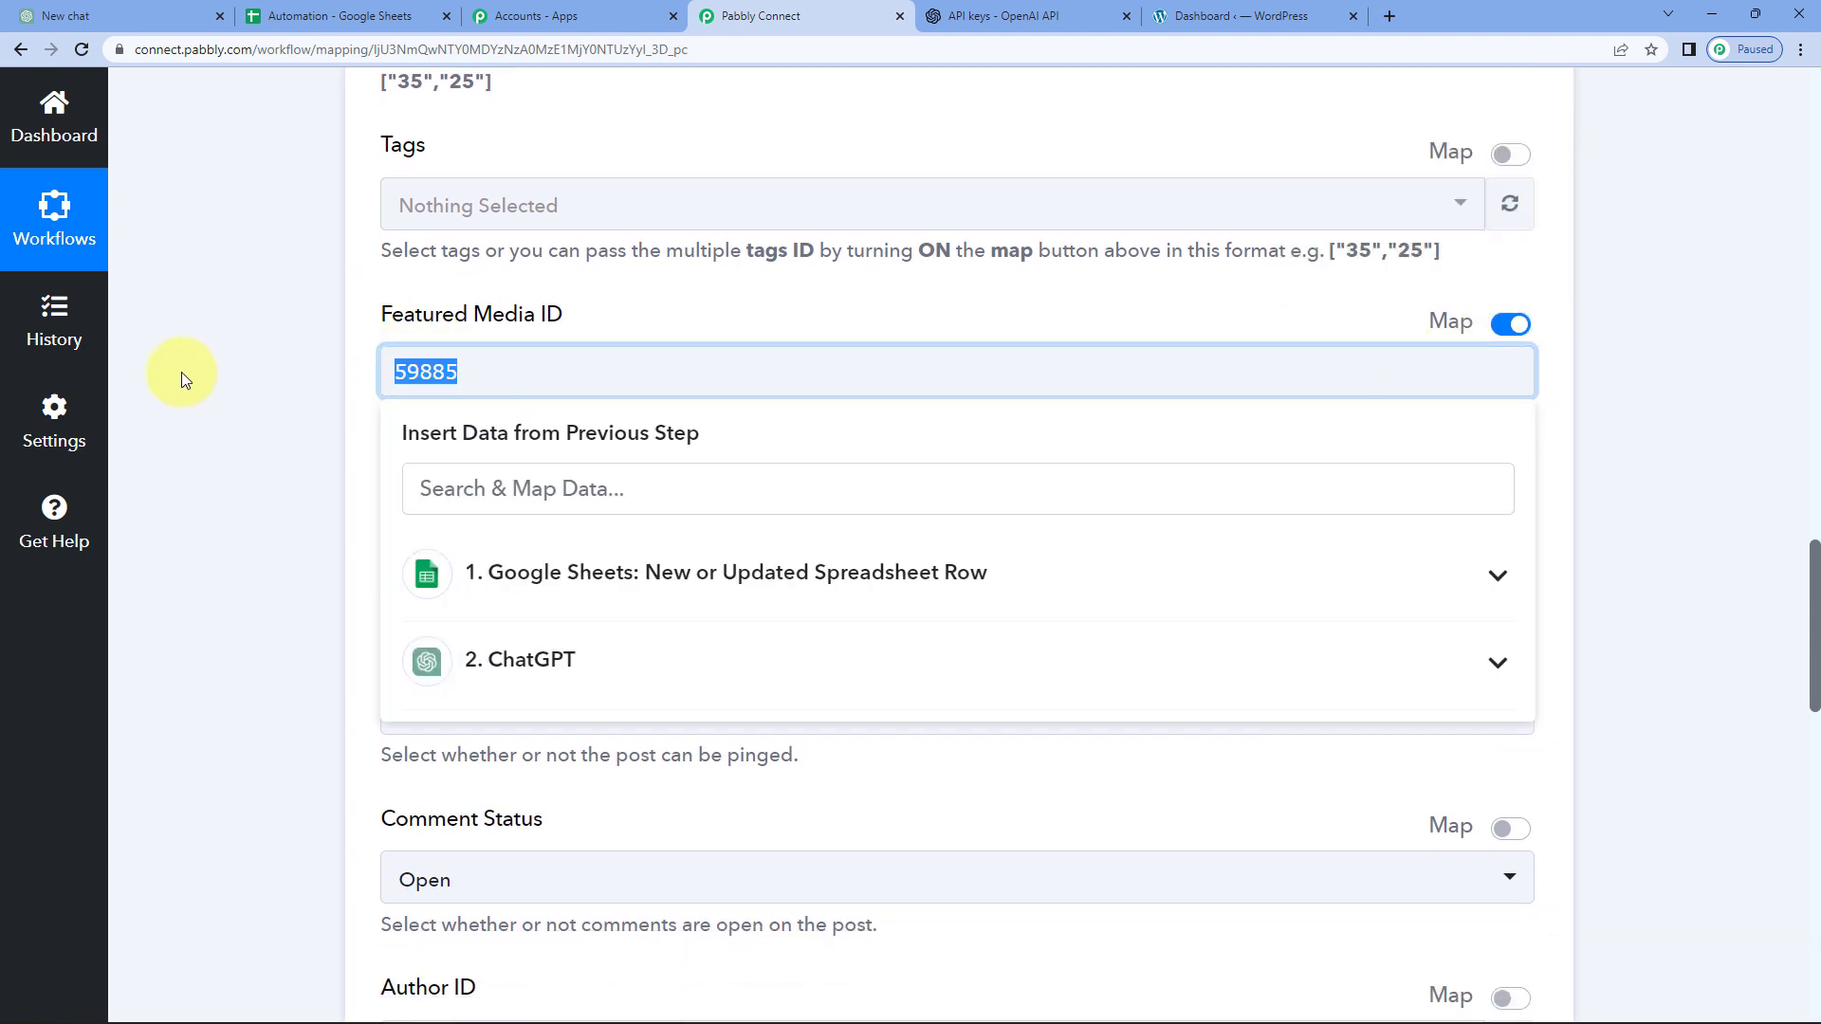
pyautogui.press('BackSpace')
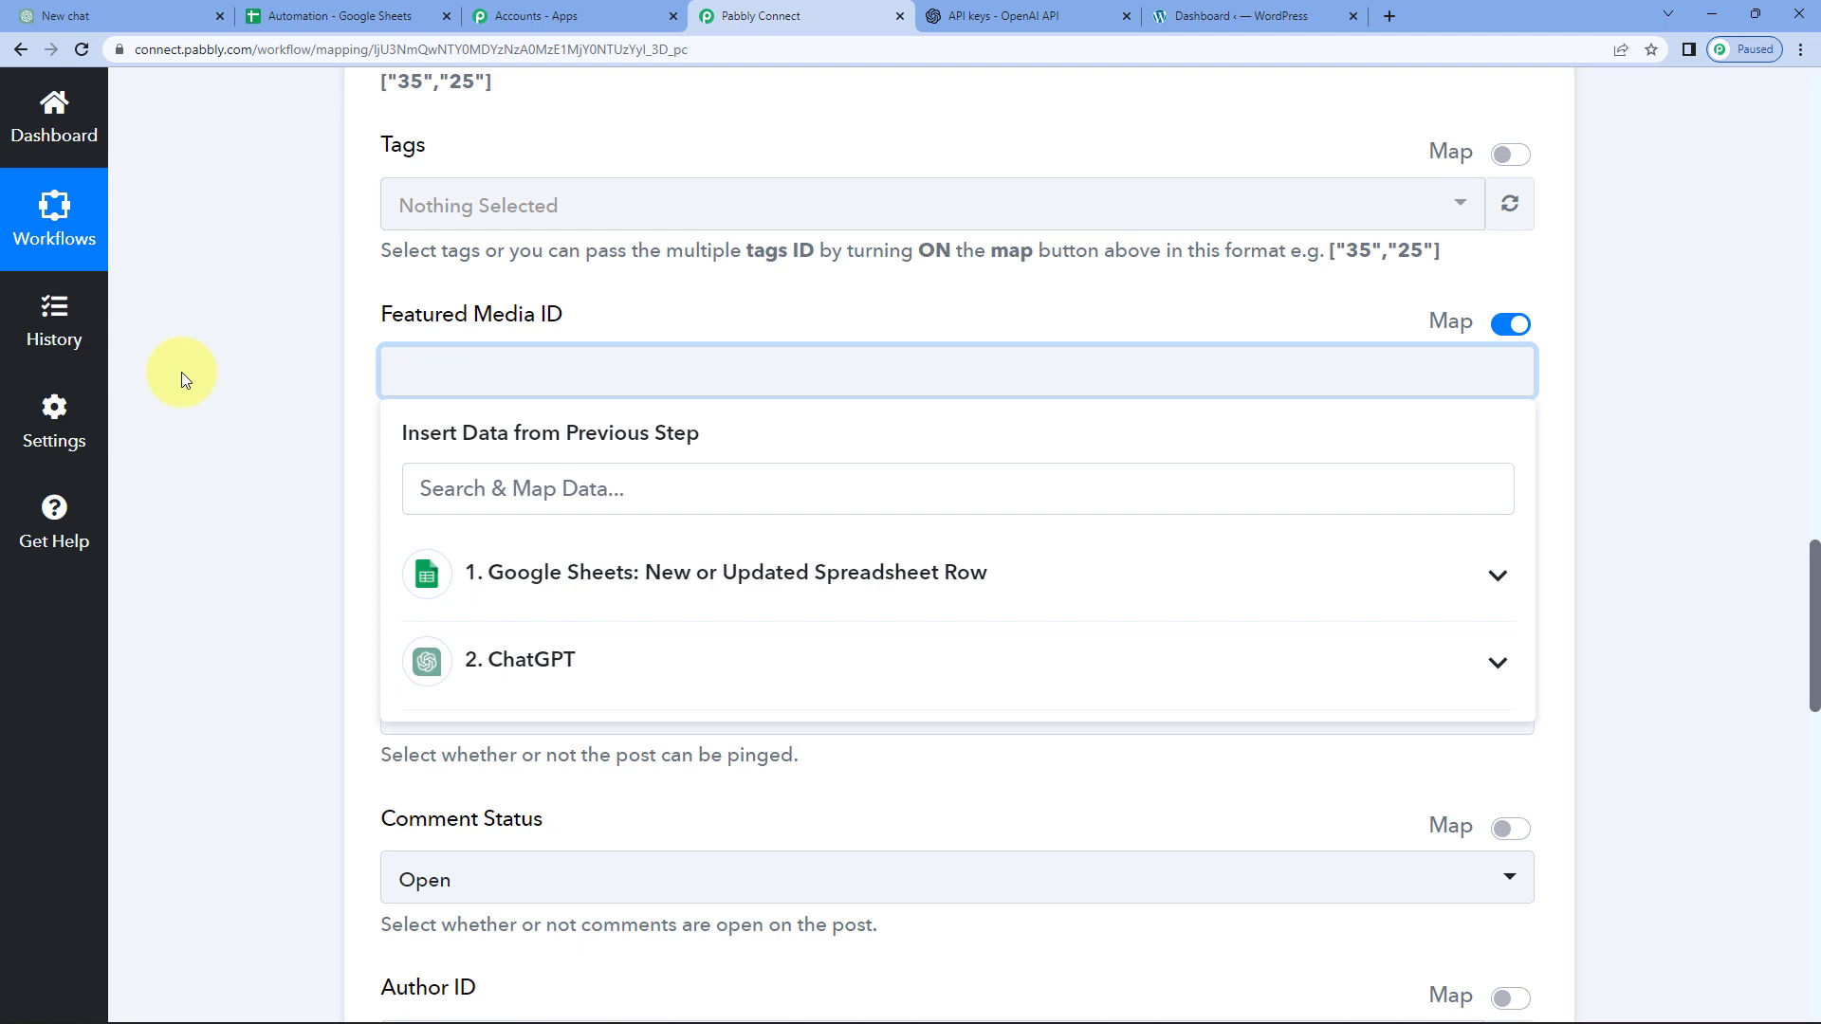
pyautogui.click(259, 329)
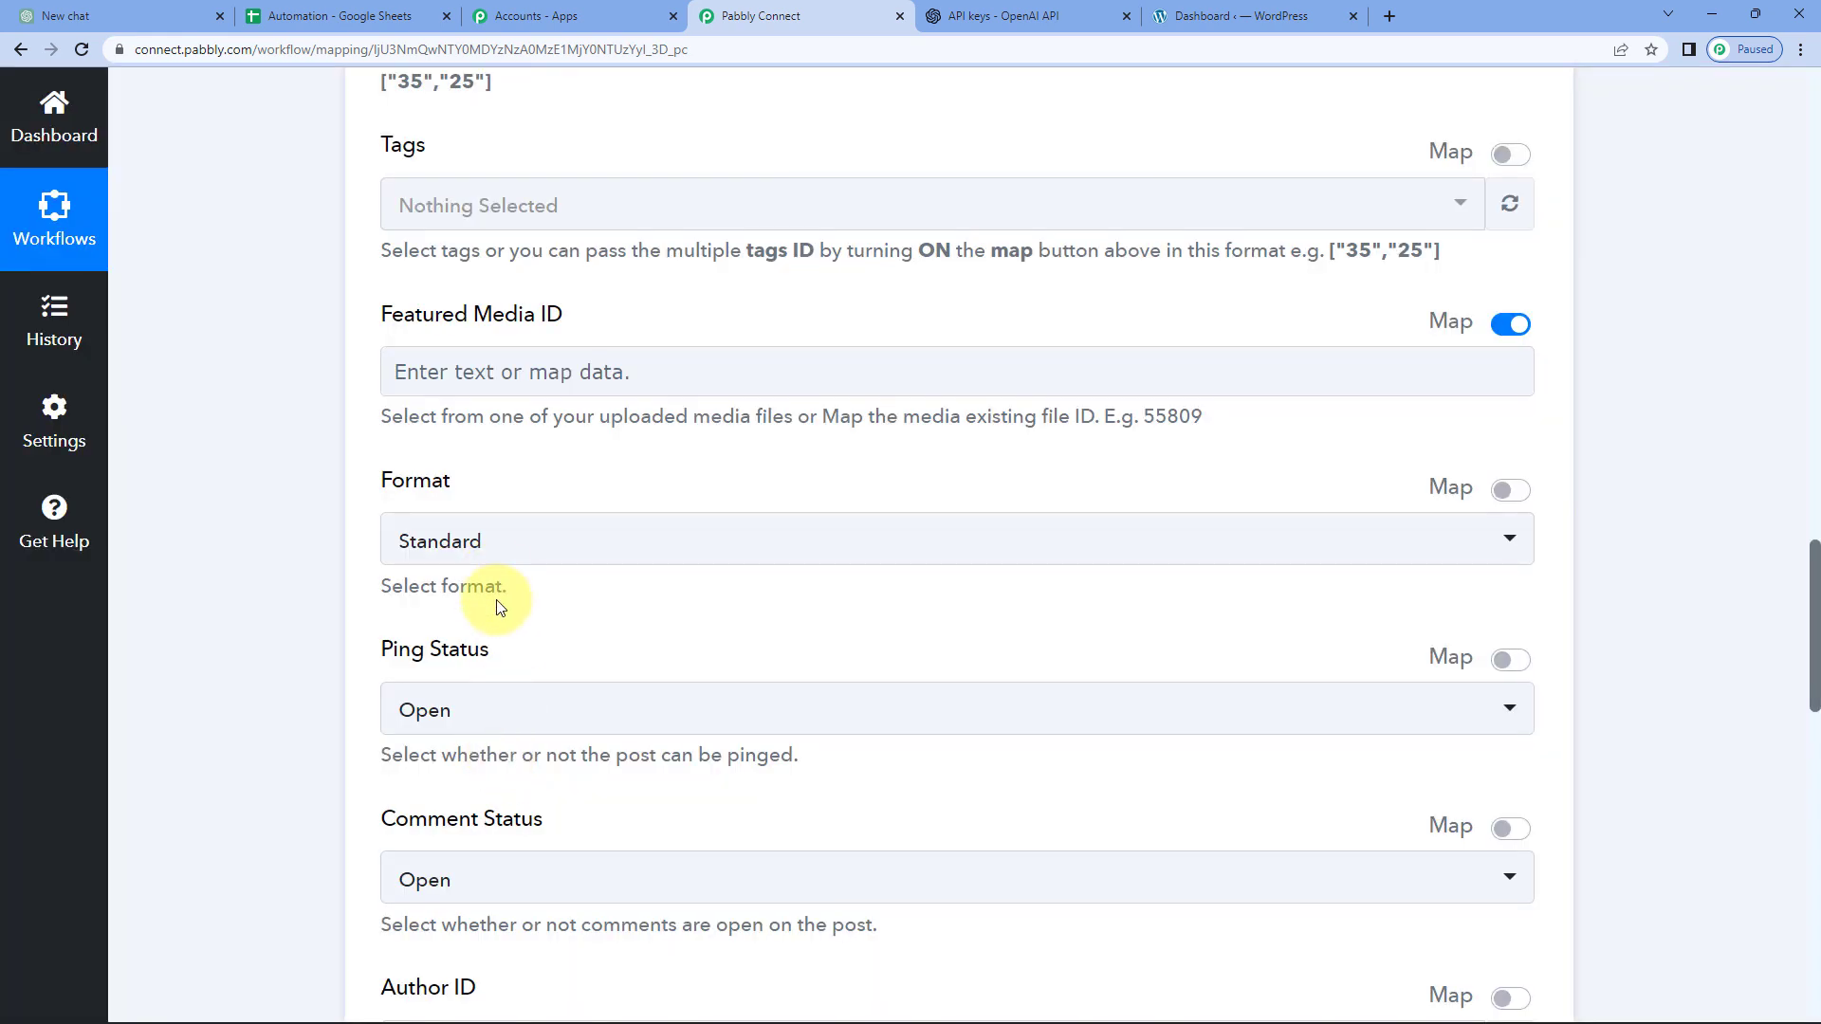
# Check the Format and Ping Status options, keeping Standard and Open, and look through the remaining post fields
pyautogui.scroll(-2, 345, 528)
pyautogui.click(555, 351)
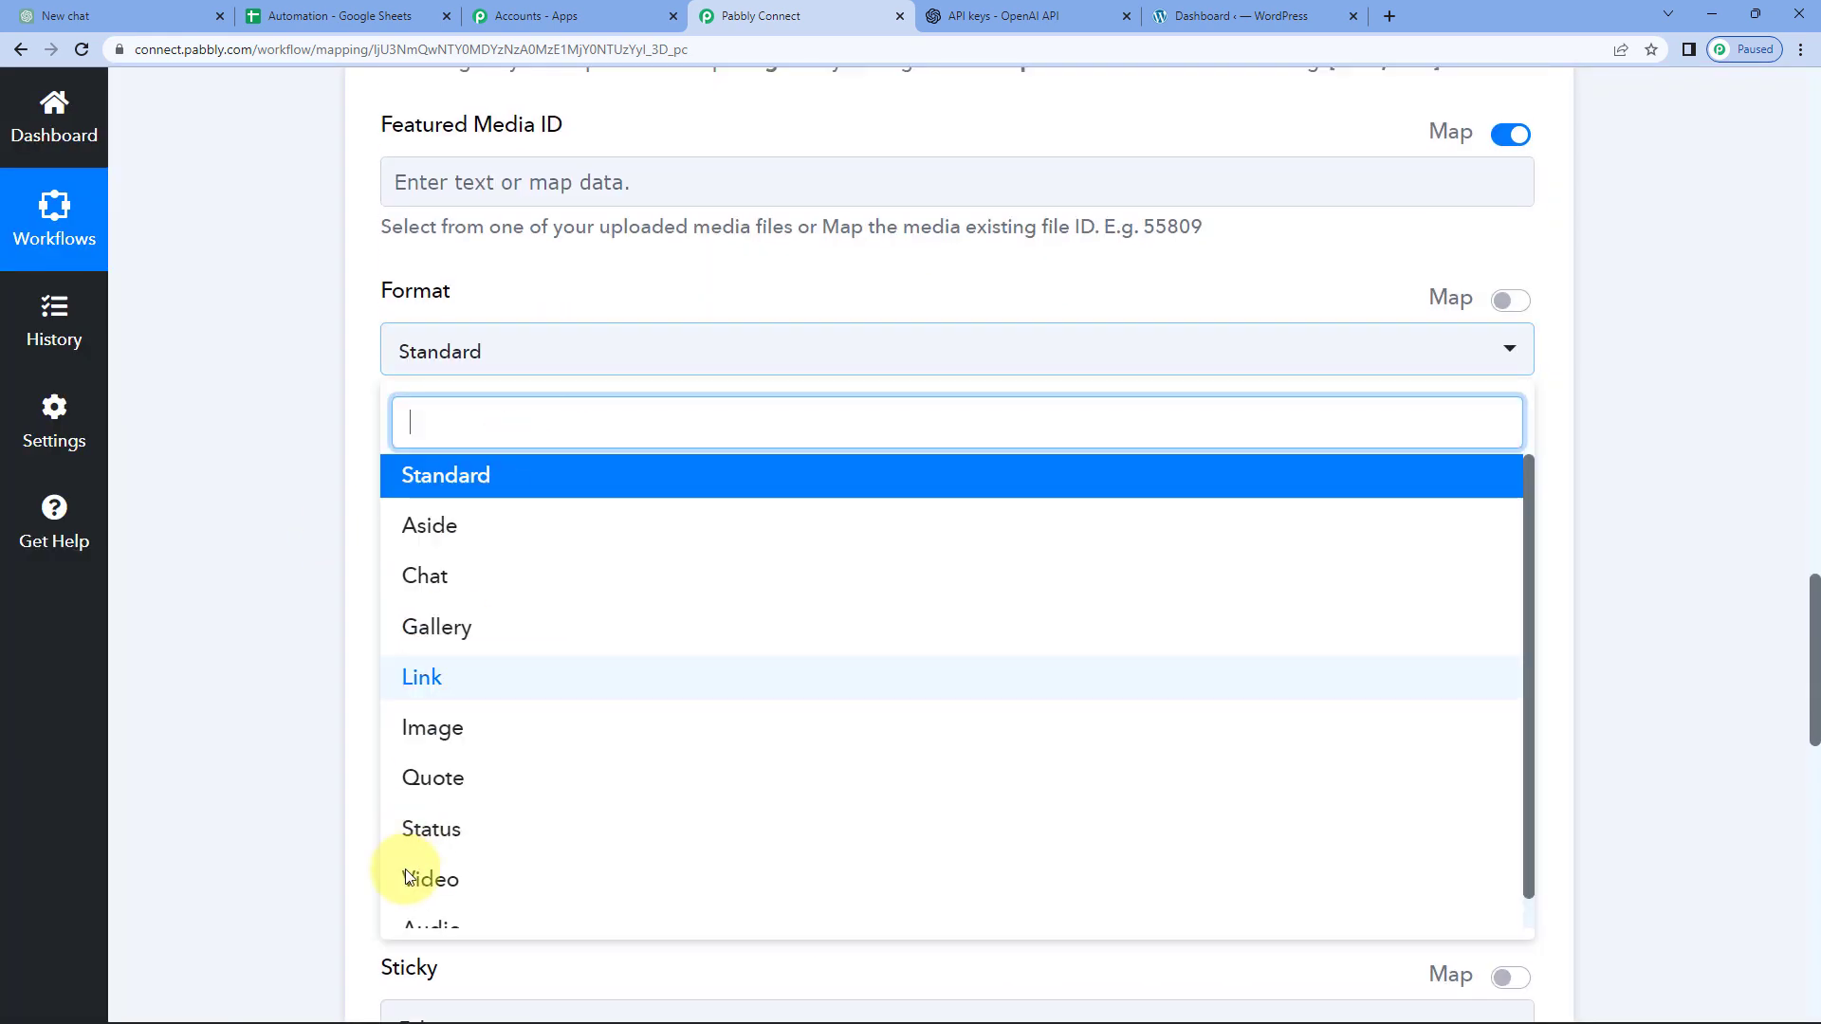
pyautogui.click(308, 657)
pyautogui.click(472, 540)
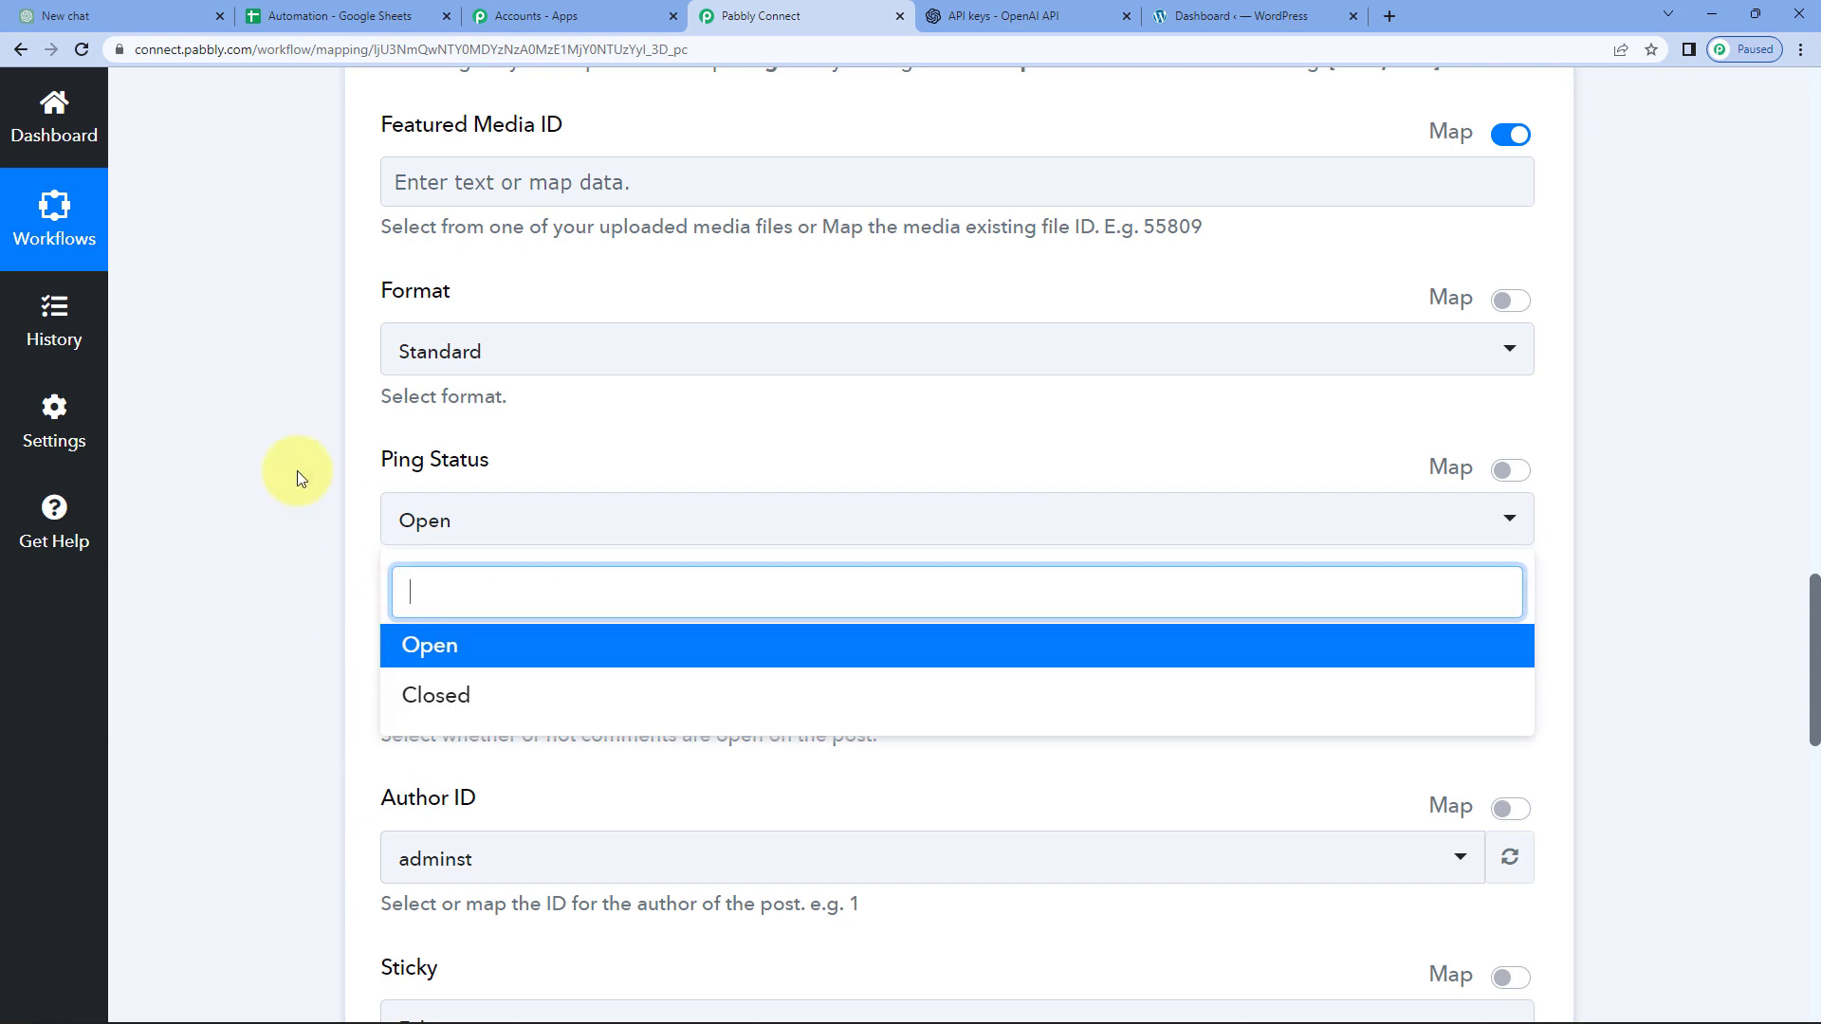
pyautogui.moveTo(333, 507); pyautogui.dragTo(366, 756)
pyautogui.click(313, 576)
pyautogui.scroll(-6, 245, 500)
pyautogui.scroll(-7, 218, 379)
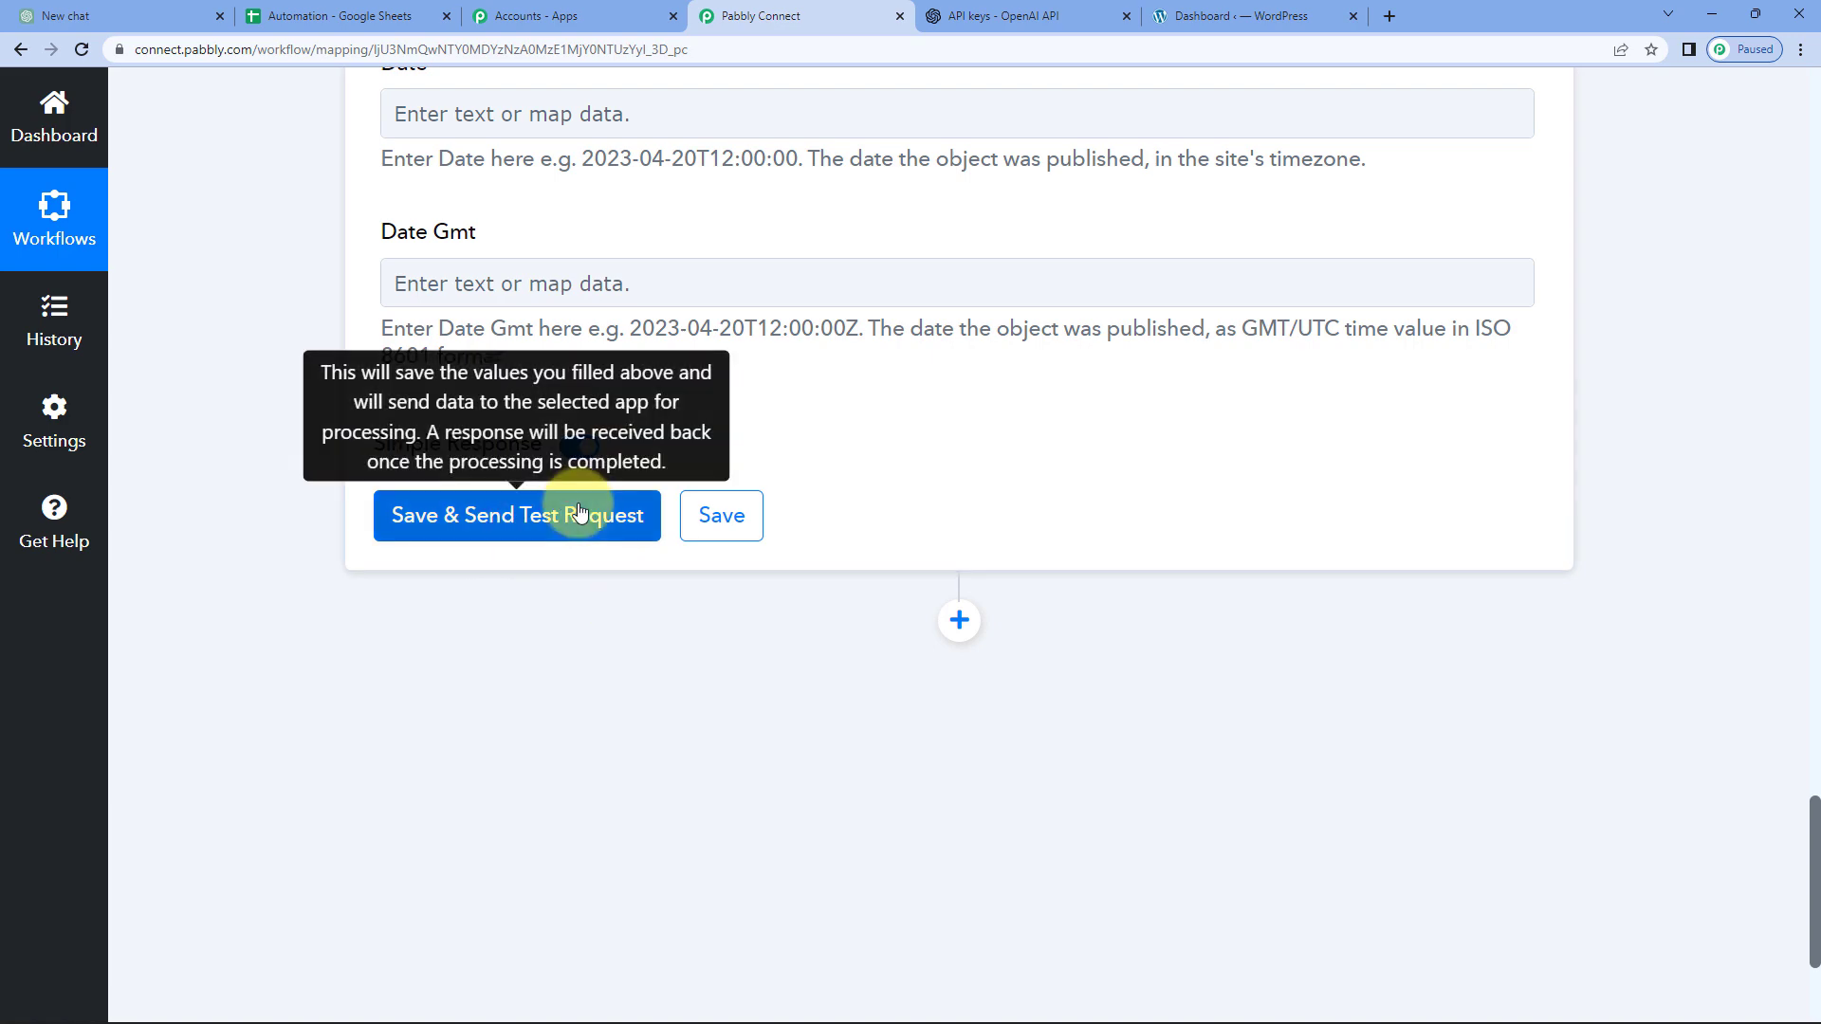
# Switch to WordPress and open the list of all posts to check the existing entries
pyautogui.click(1222, 10)
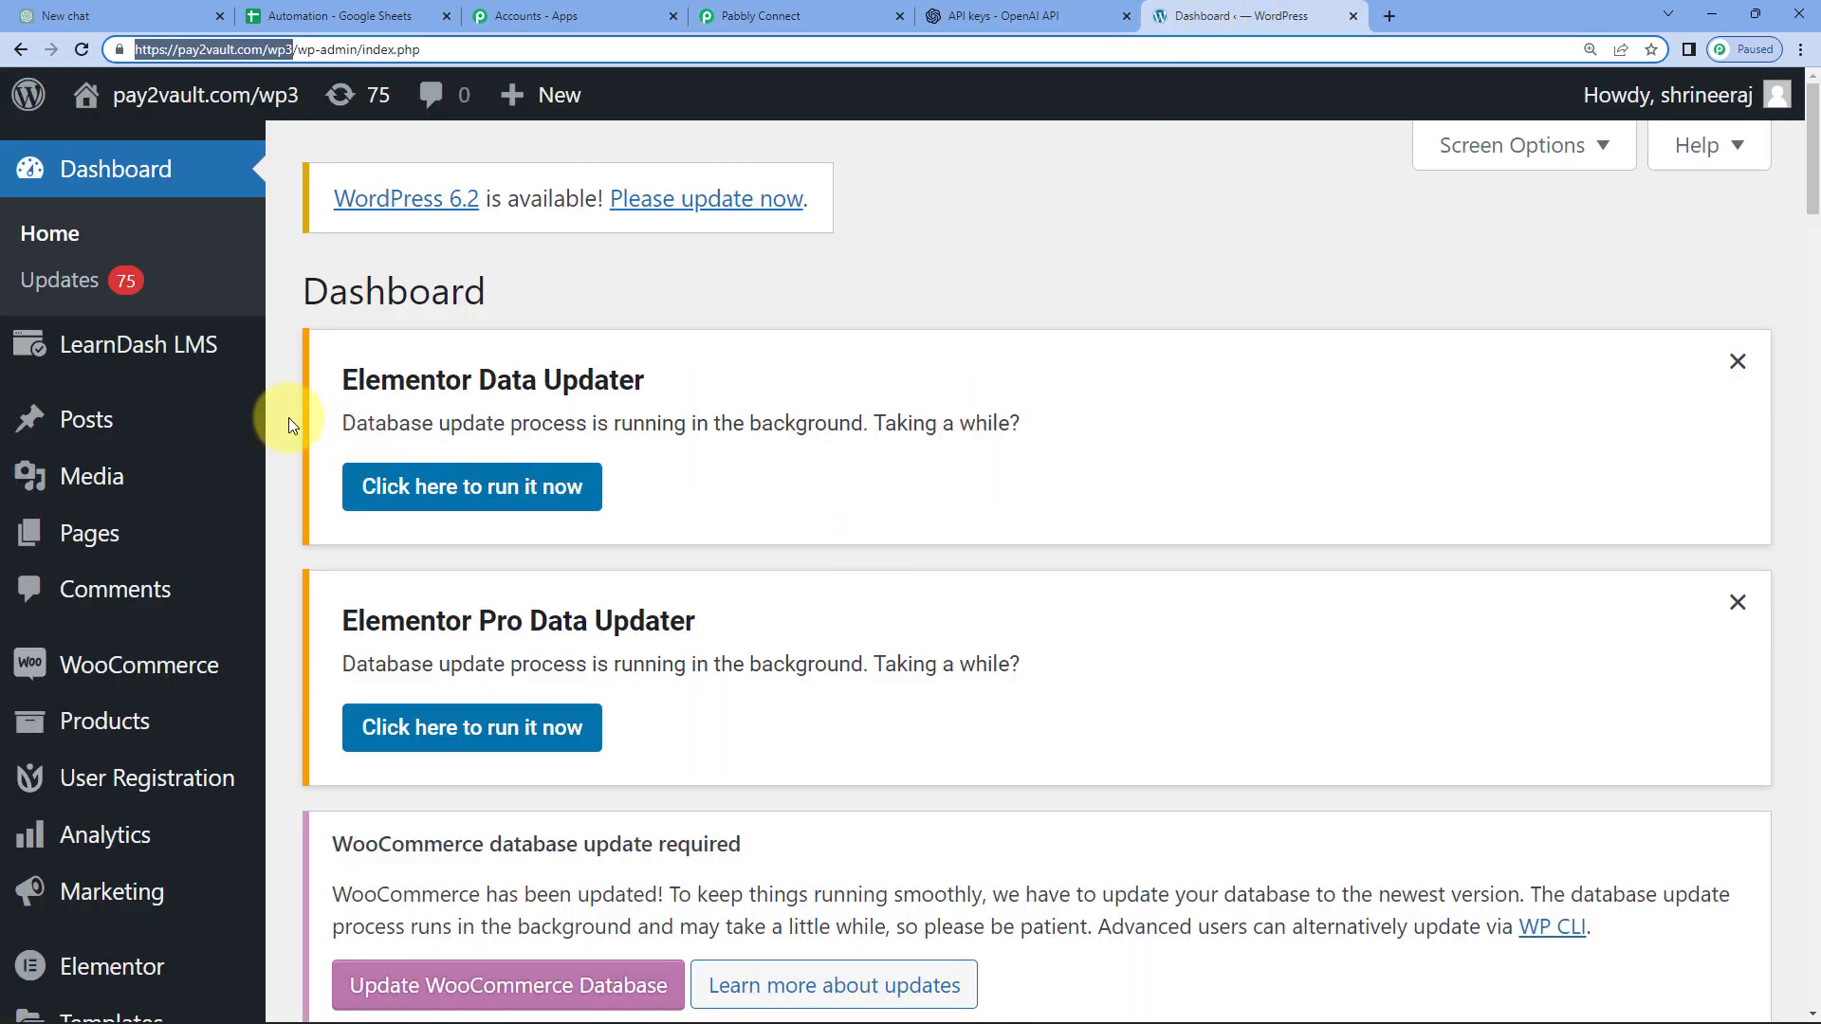
pyautogui.click(80, 419)
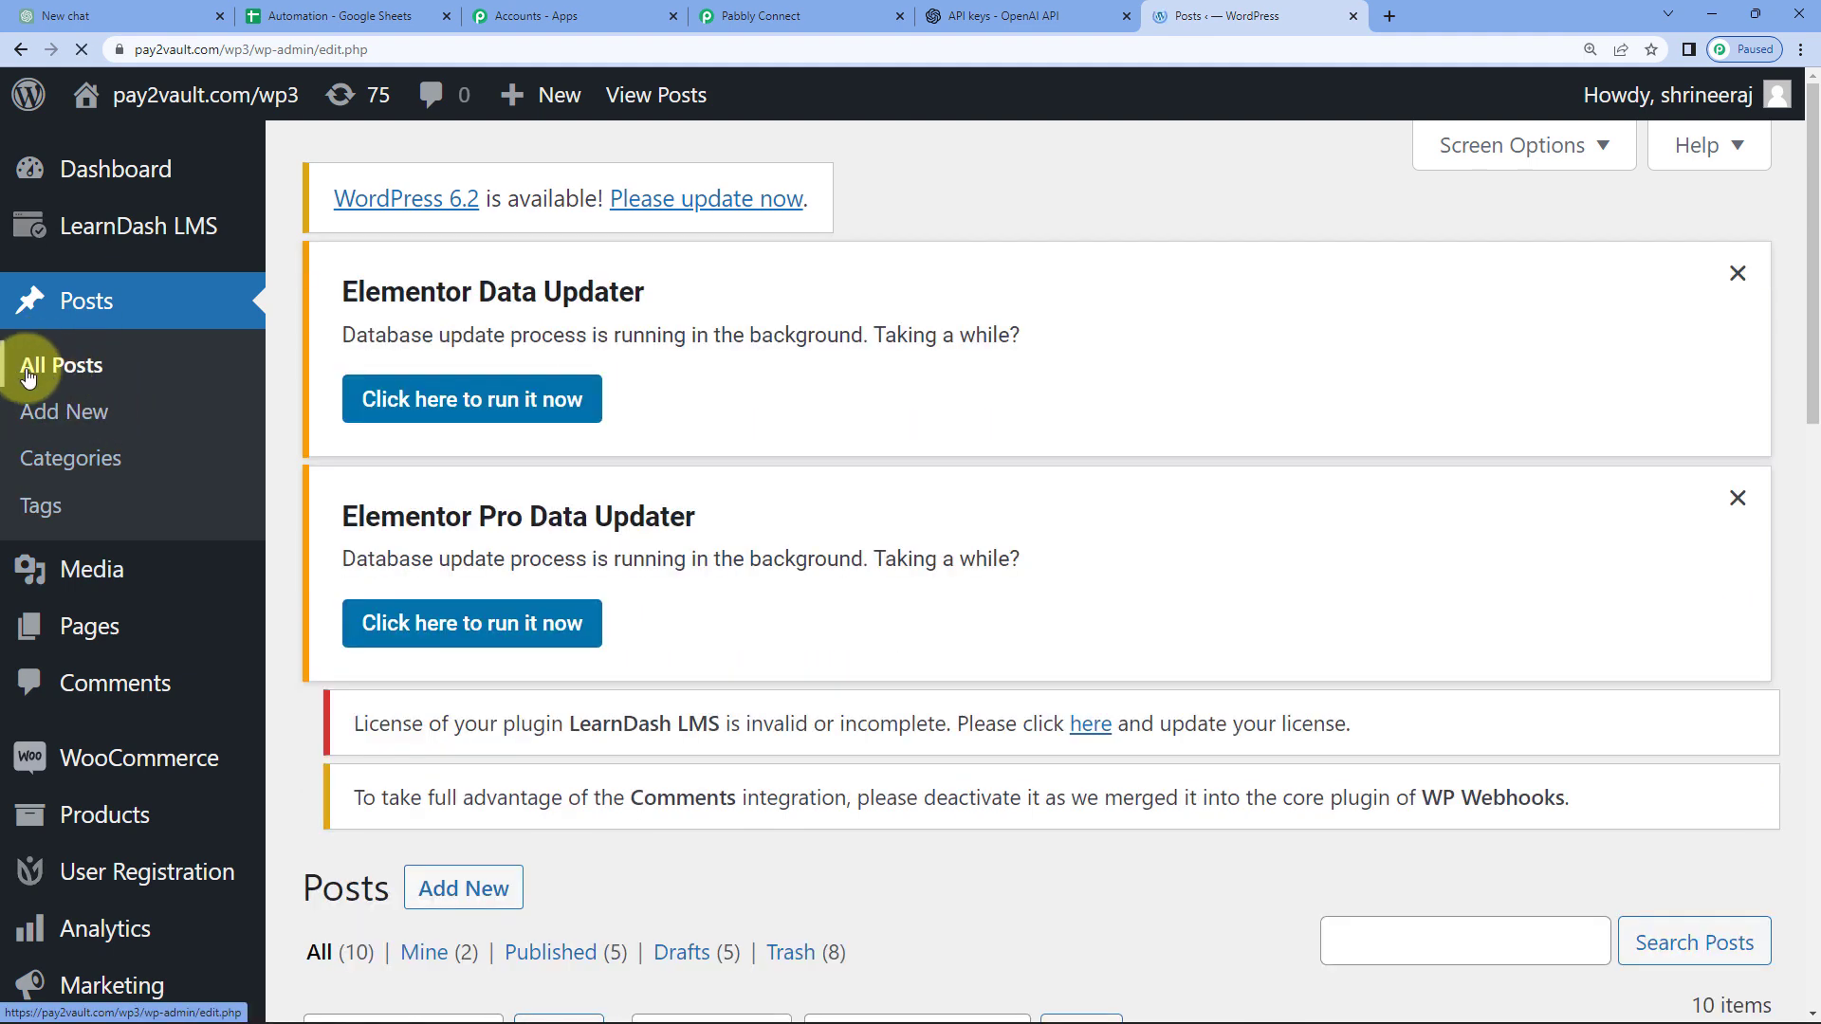
pyautogui.scroll(-5, 702, 528)
pyautogui.scroll(-2, 488, 487)
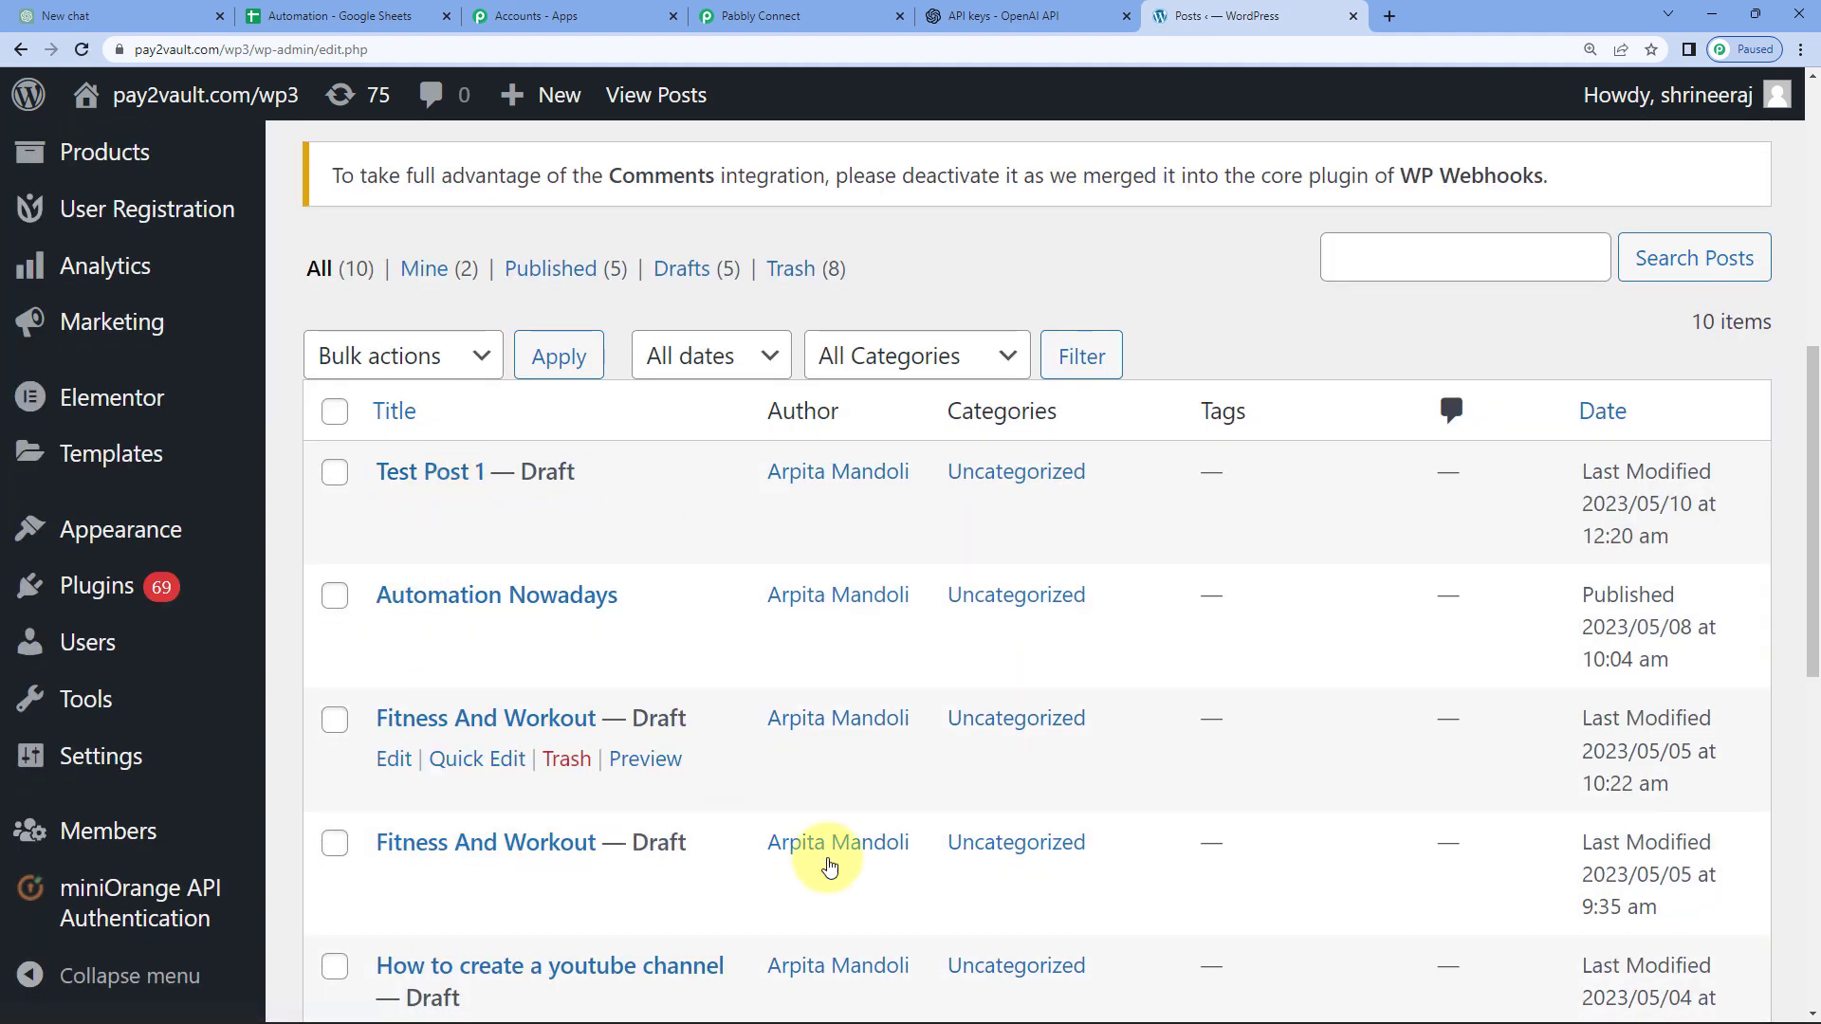
pyautogui.click(327, 16)
pyautogui.click(1200, 9)
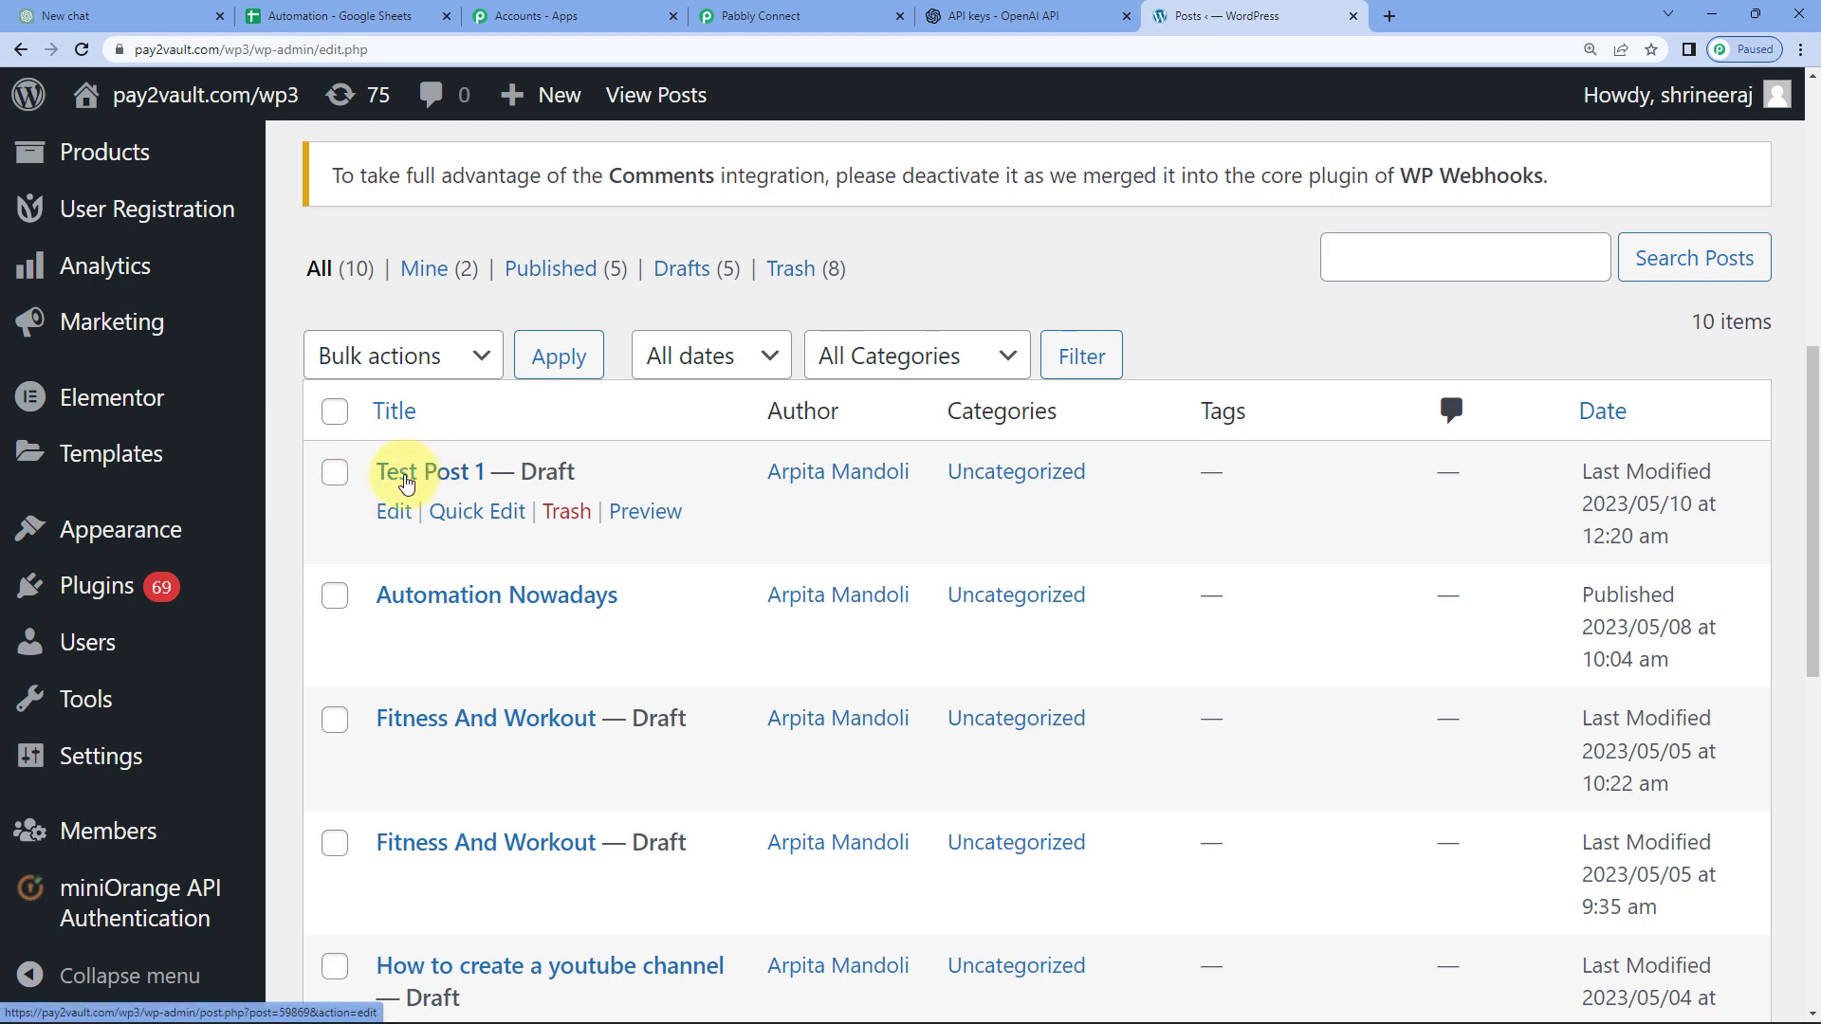
# Return to Pabbly Connect, save the WordPress action with a test request and collapse the received response
pyautogui.click(761, 16)
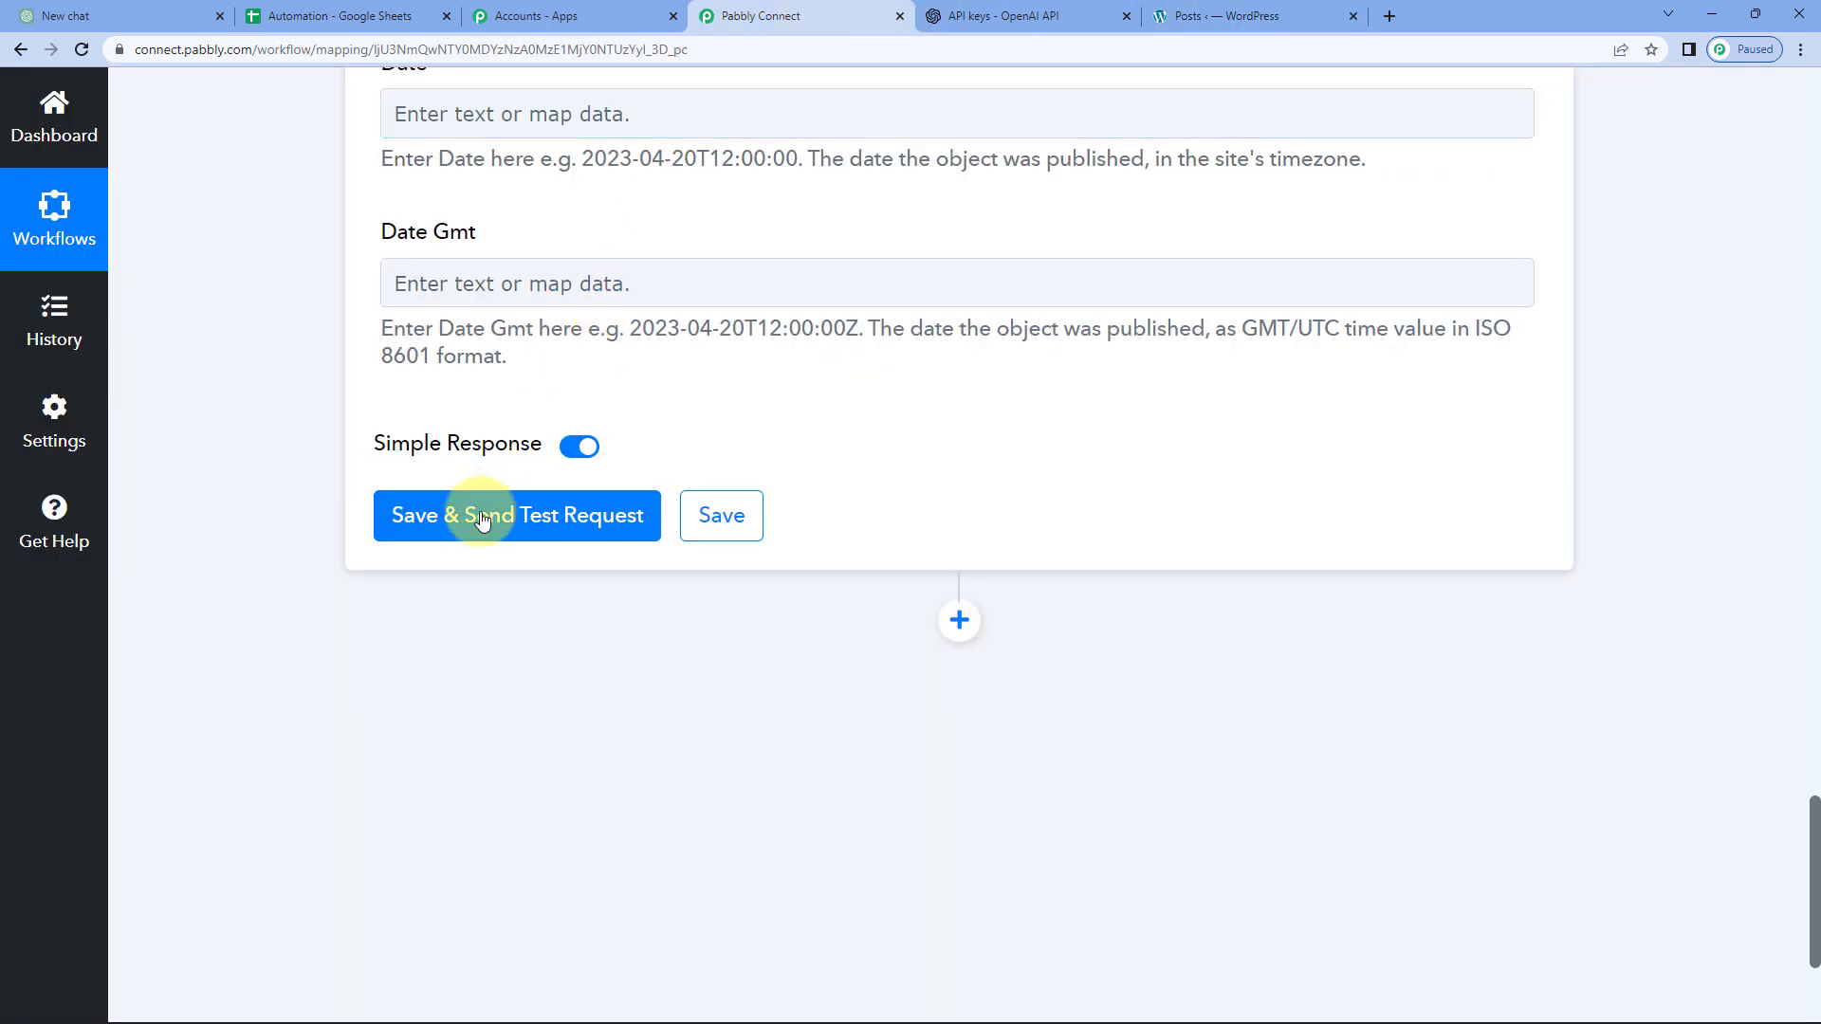
pyautogui.click(480, 517)
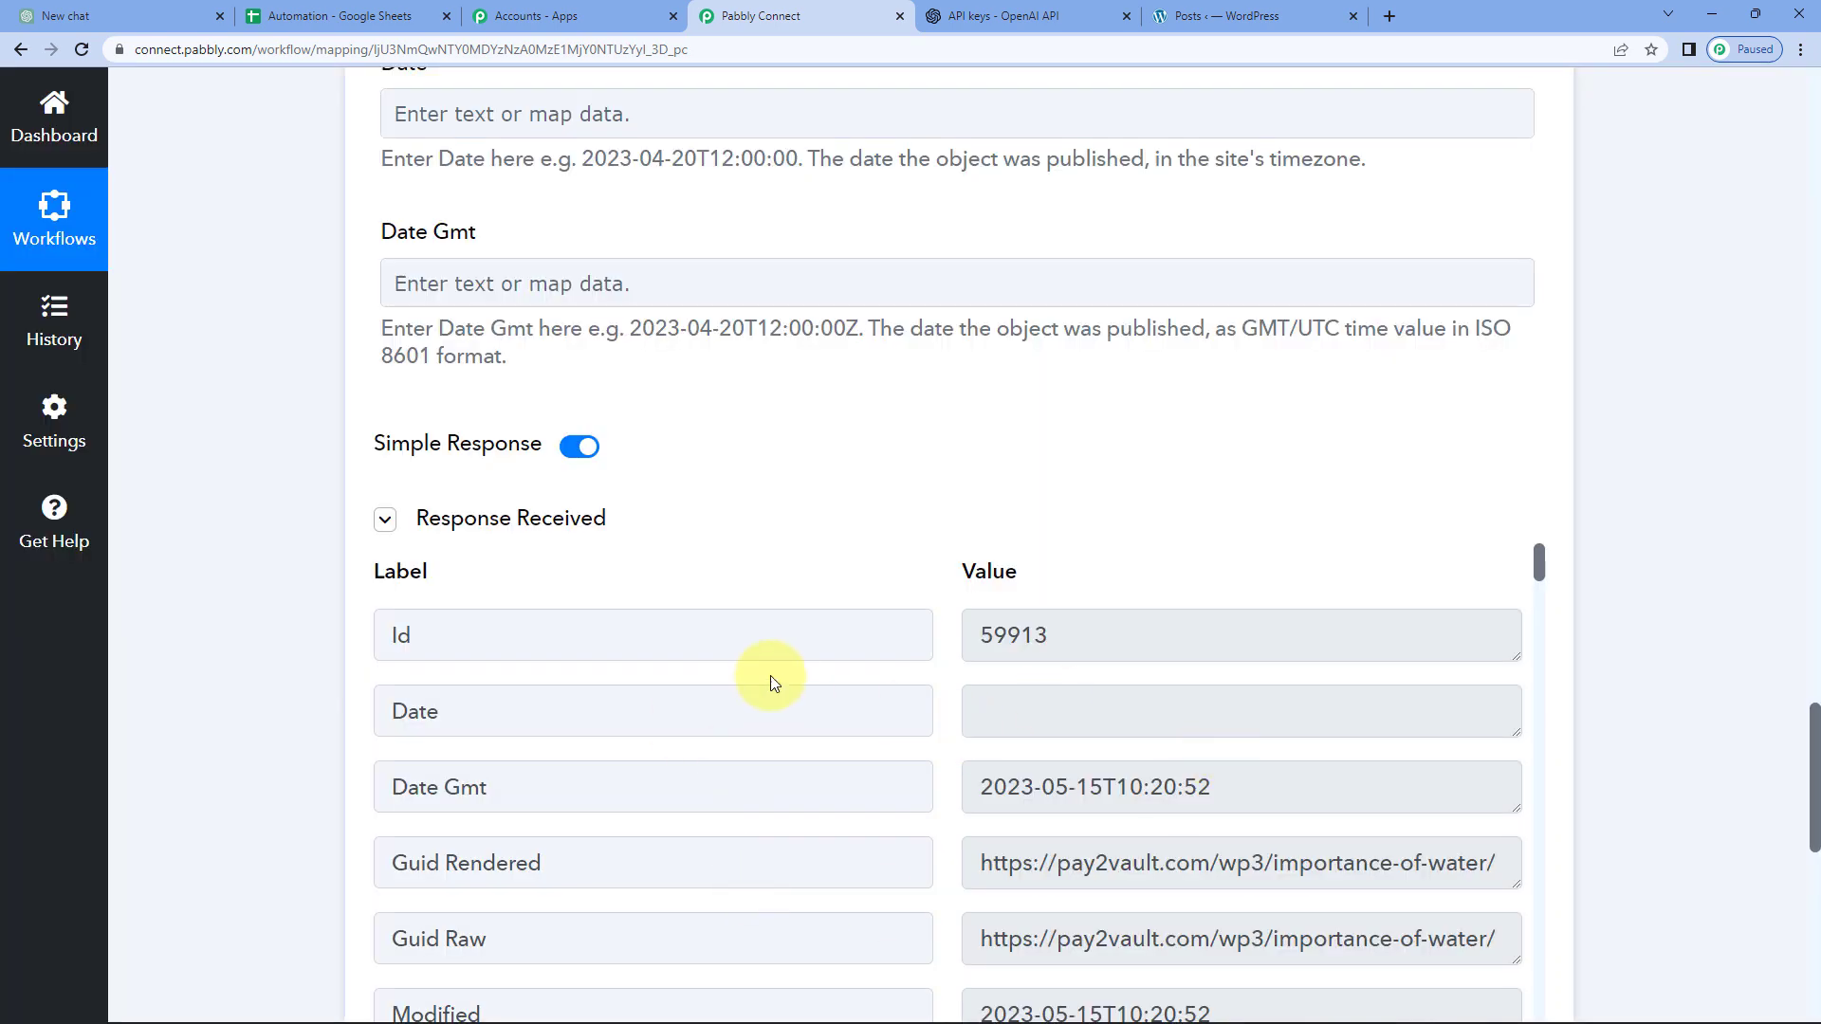
pyautogui.click(531, 529)
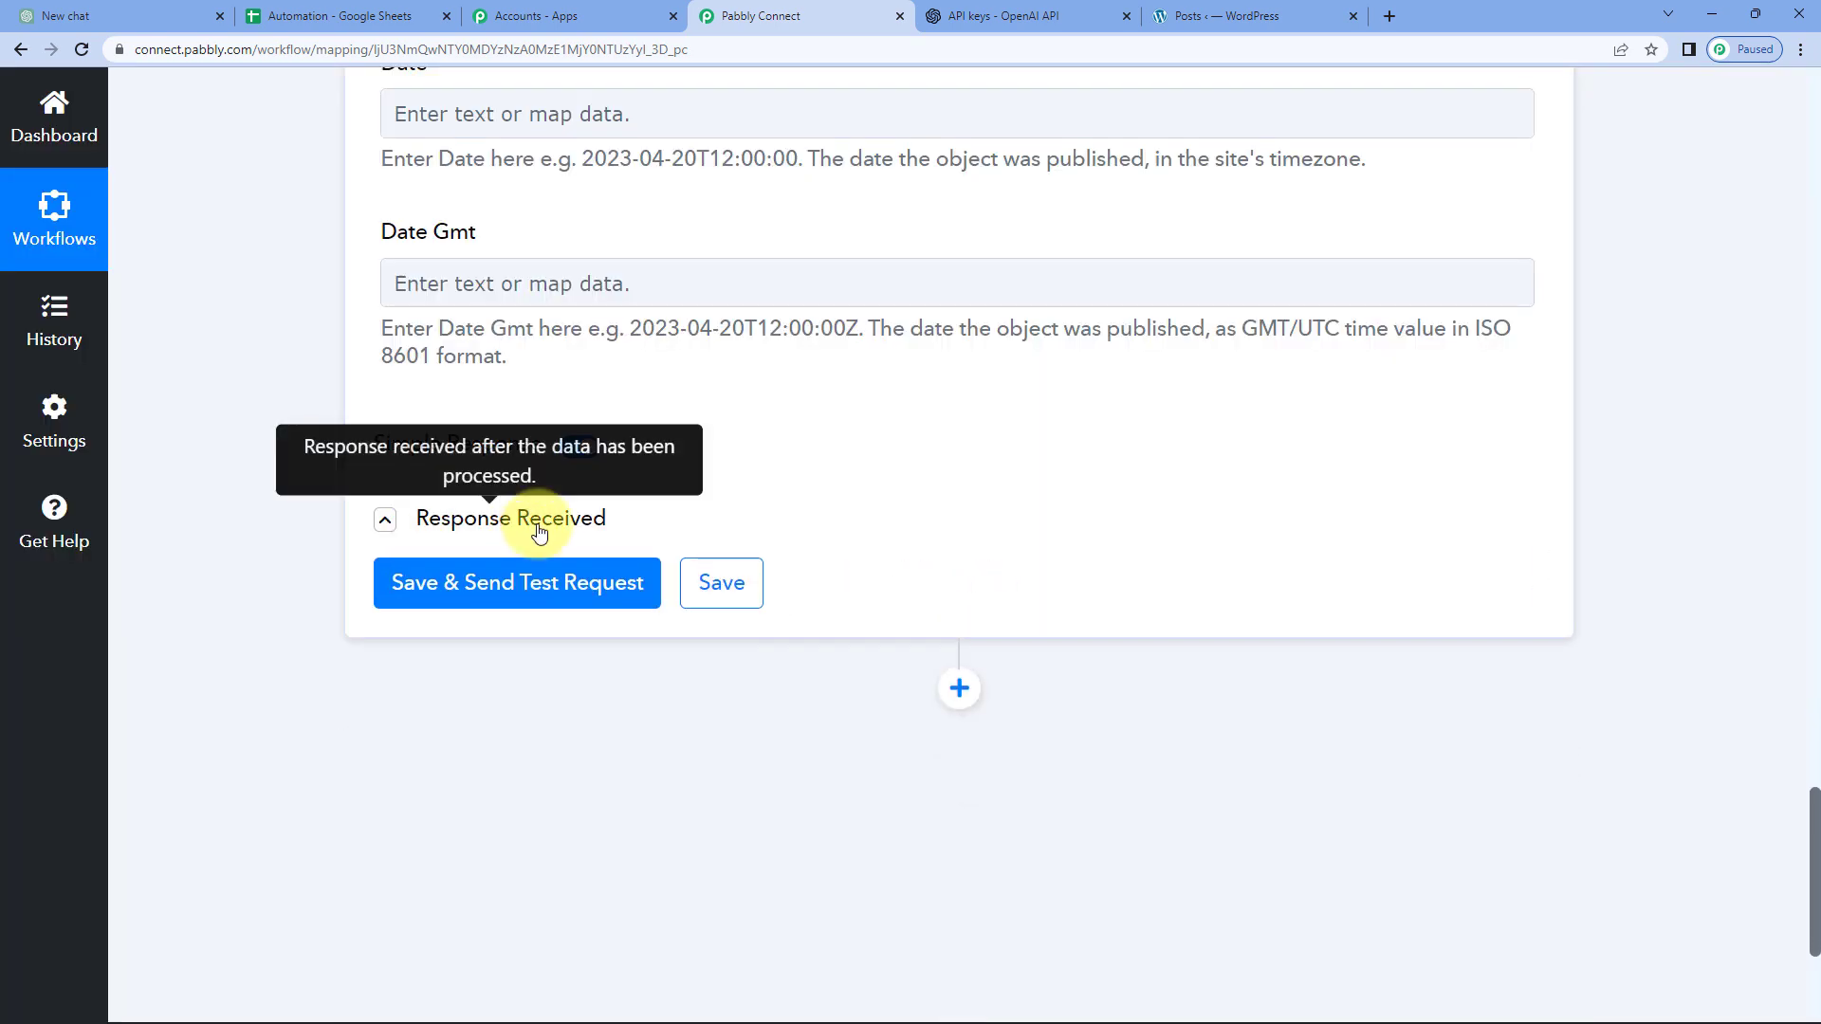
# Switch to WordPress, reload the posts list and view the Importance of Water post
pyautogui.click(1260, 10)
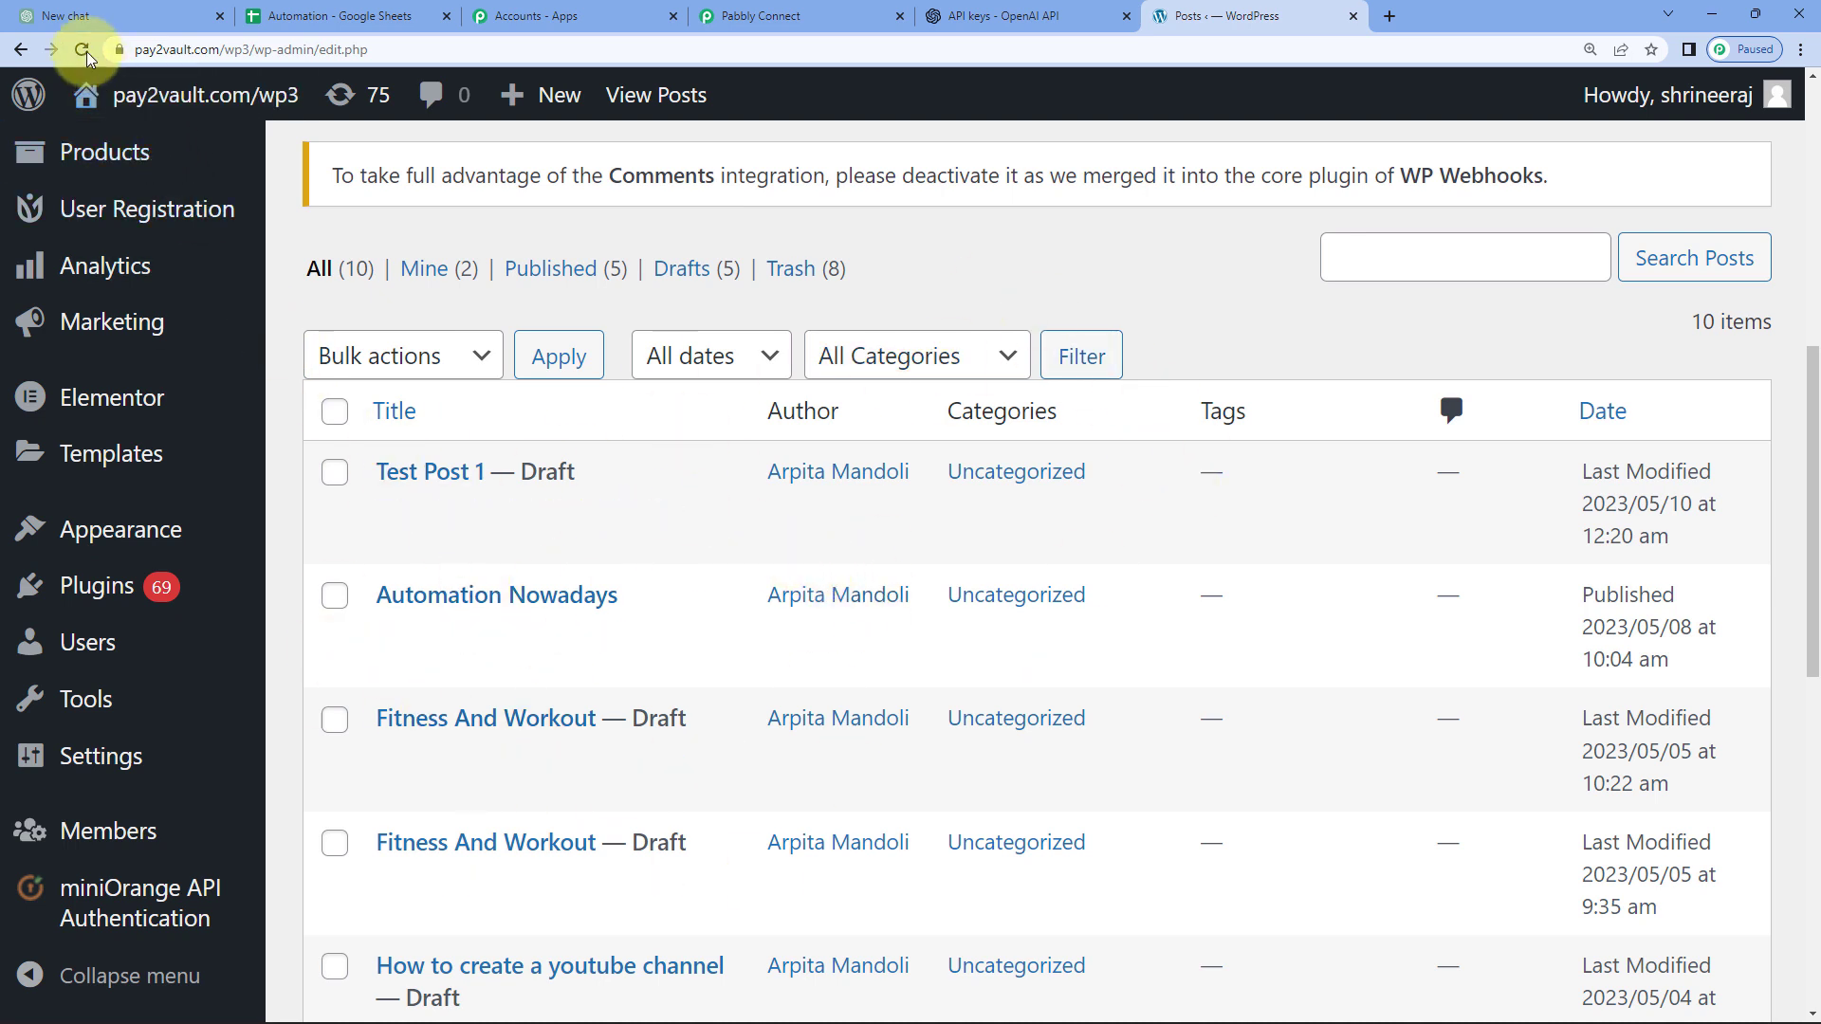
pyautogui.click(207, 224)
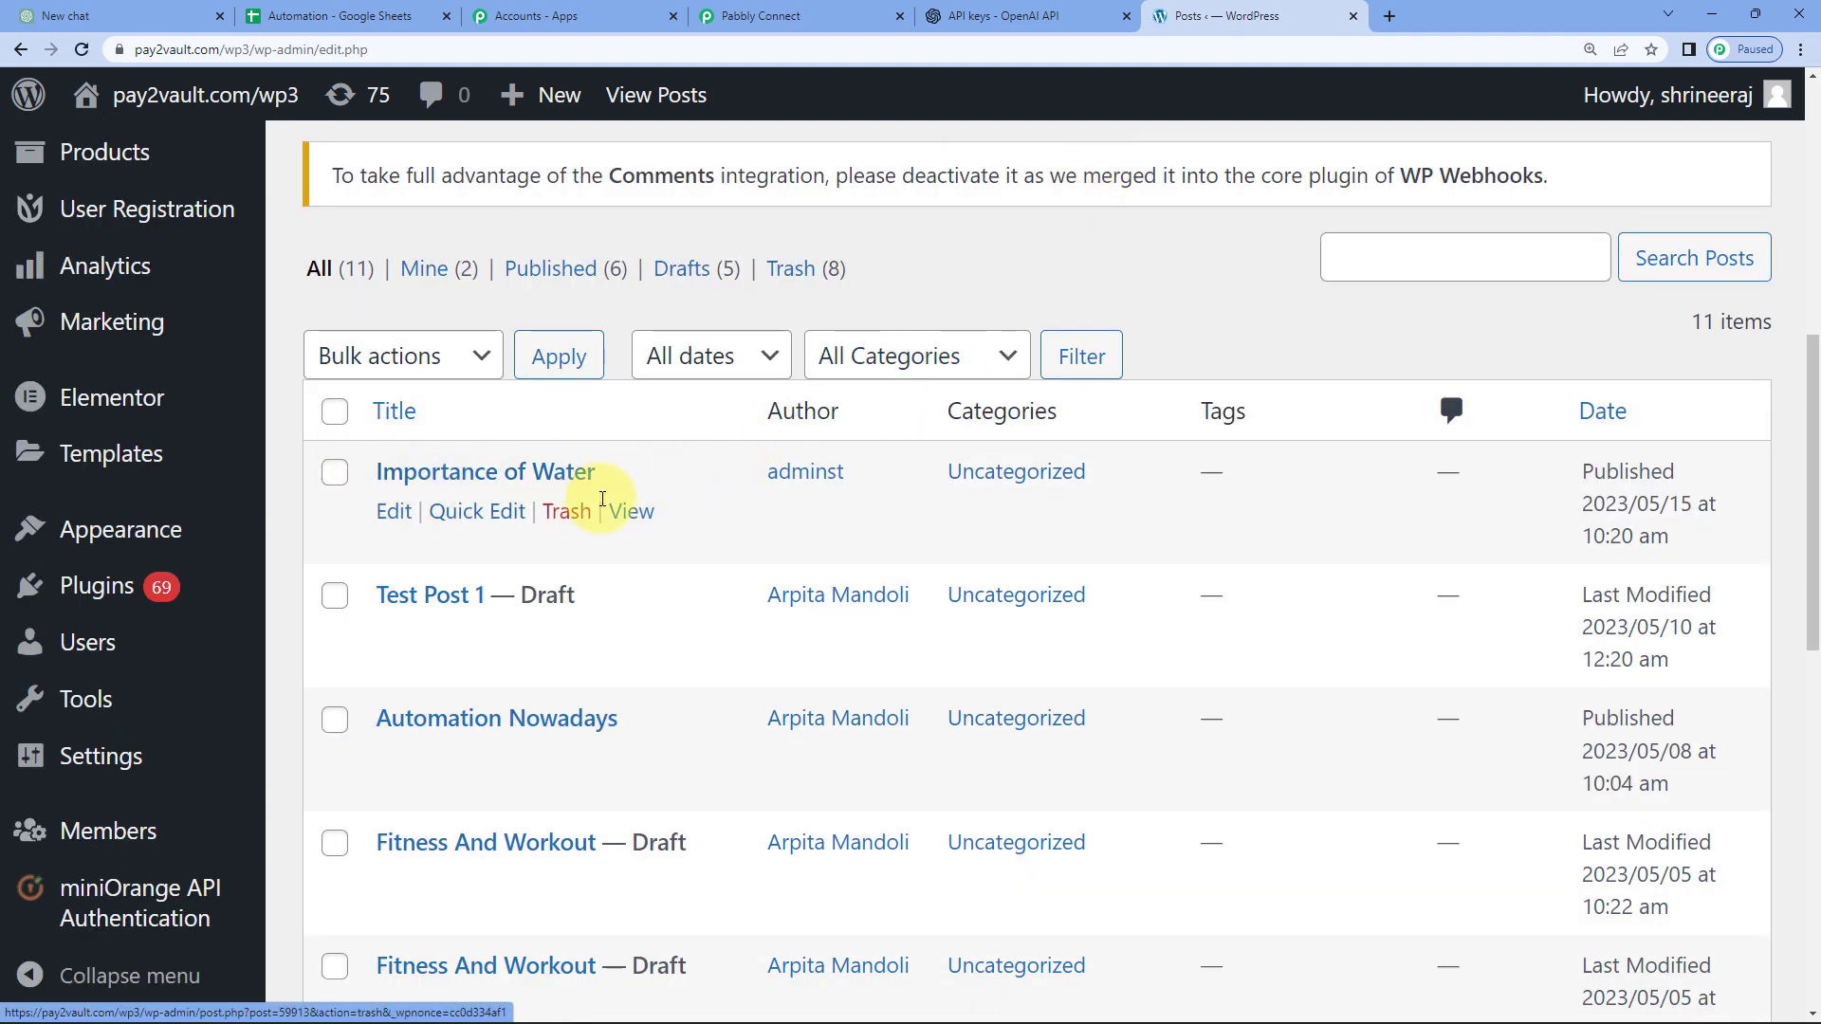
pyautogui.click(636, 520)
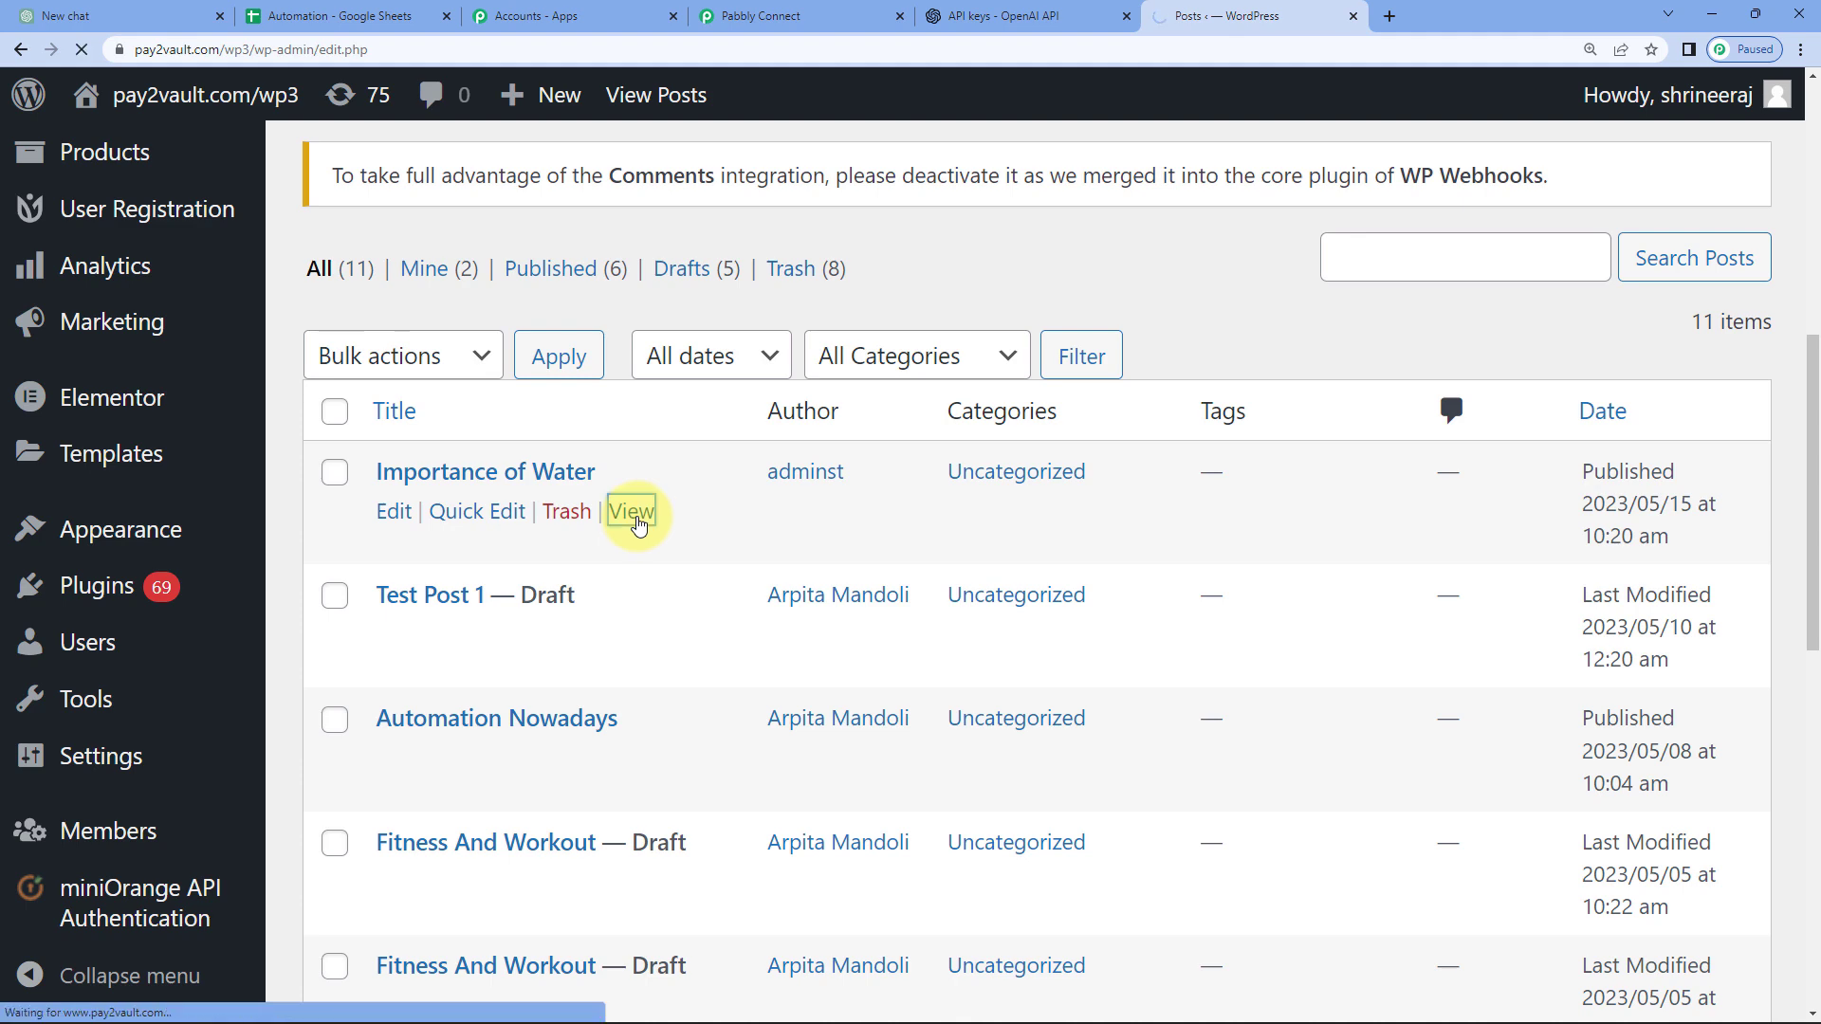
pyautogui.scroll(-3, 406, 468)
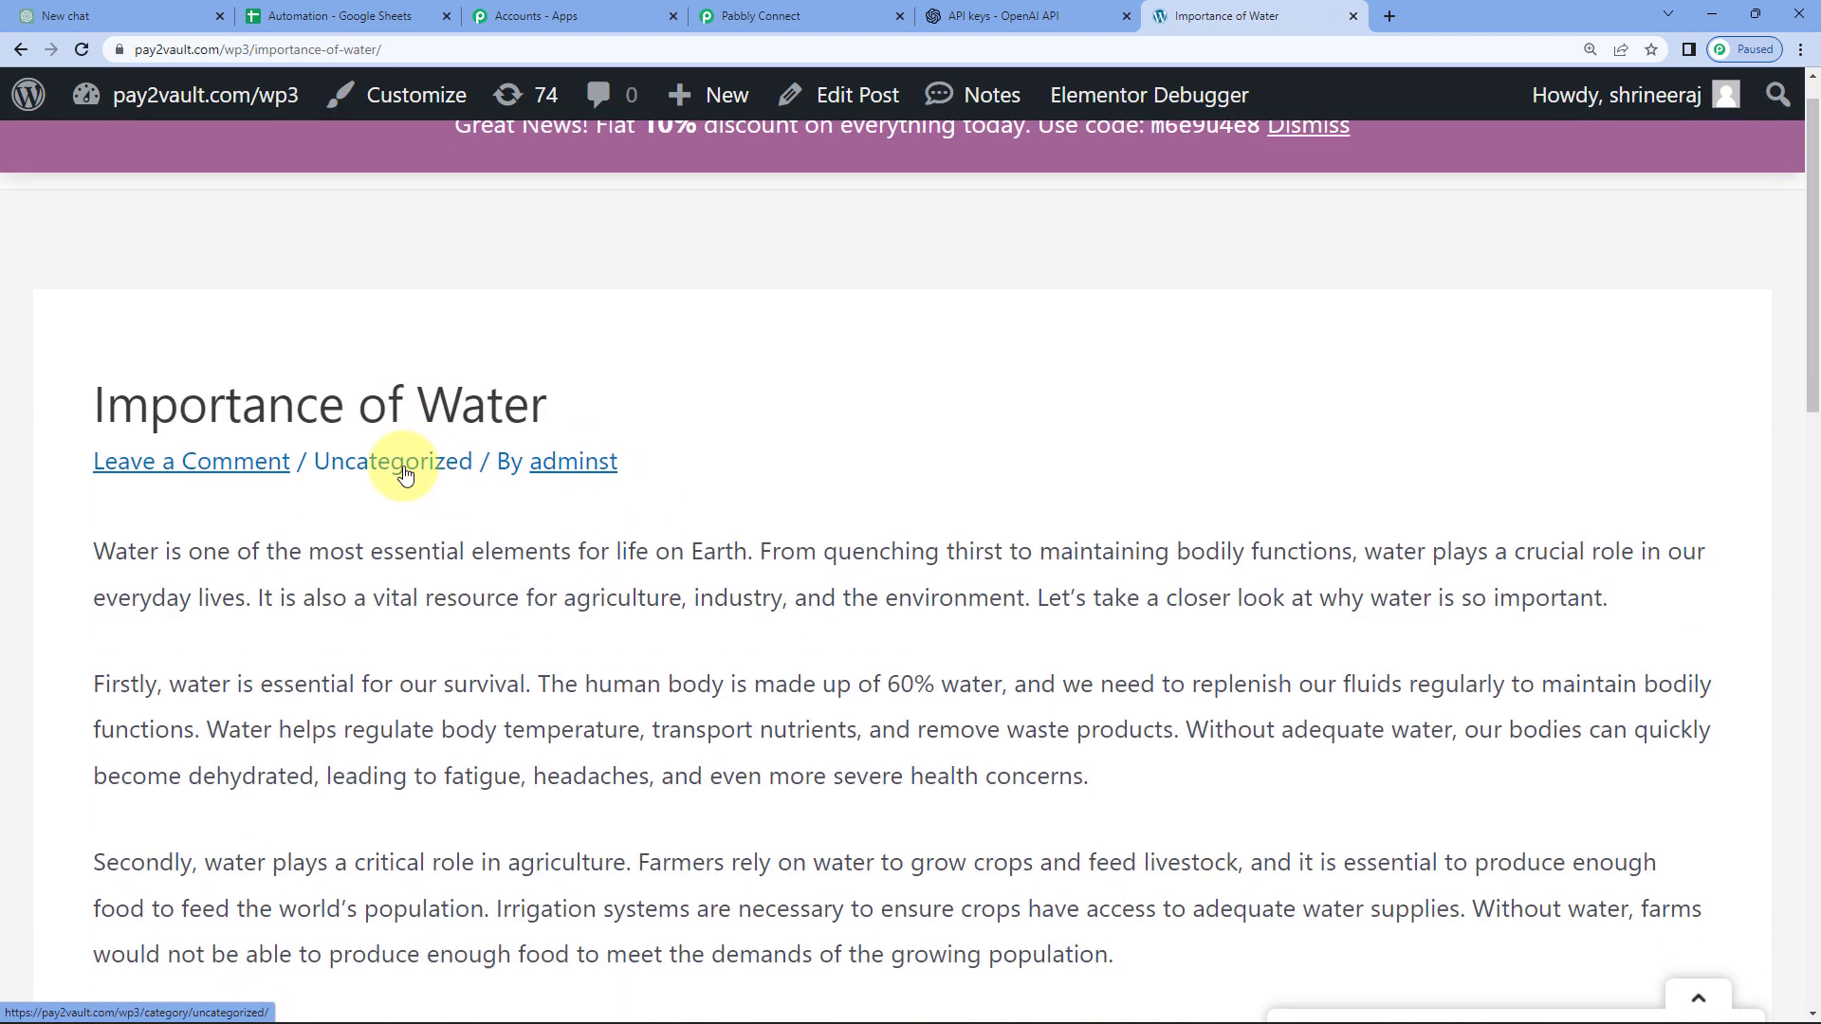
# Examine the title and the full article text of the published post
pyautogui.moveTo(99, 167); pyautogui.dragTo(472, 173)
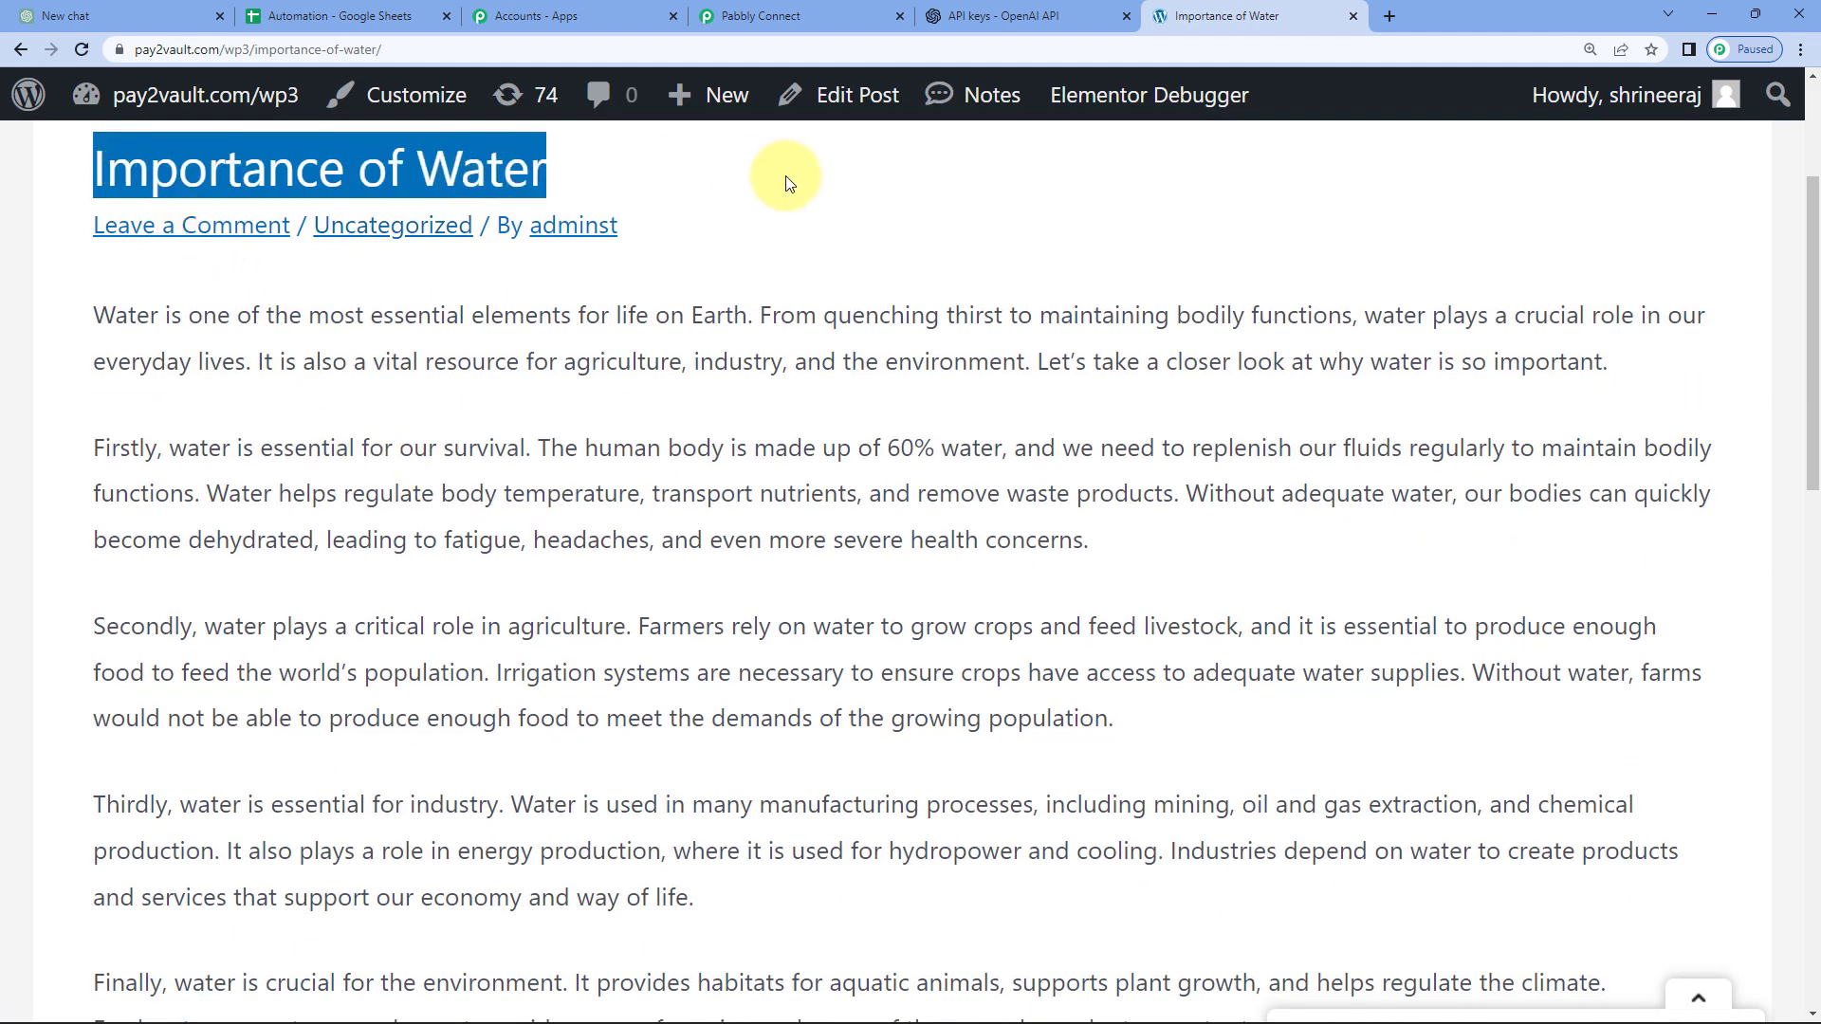
pyautogui.click(111, 313)
pyautogui.moveTo(95, 315); pyautogui.dragTo(996, 841)
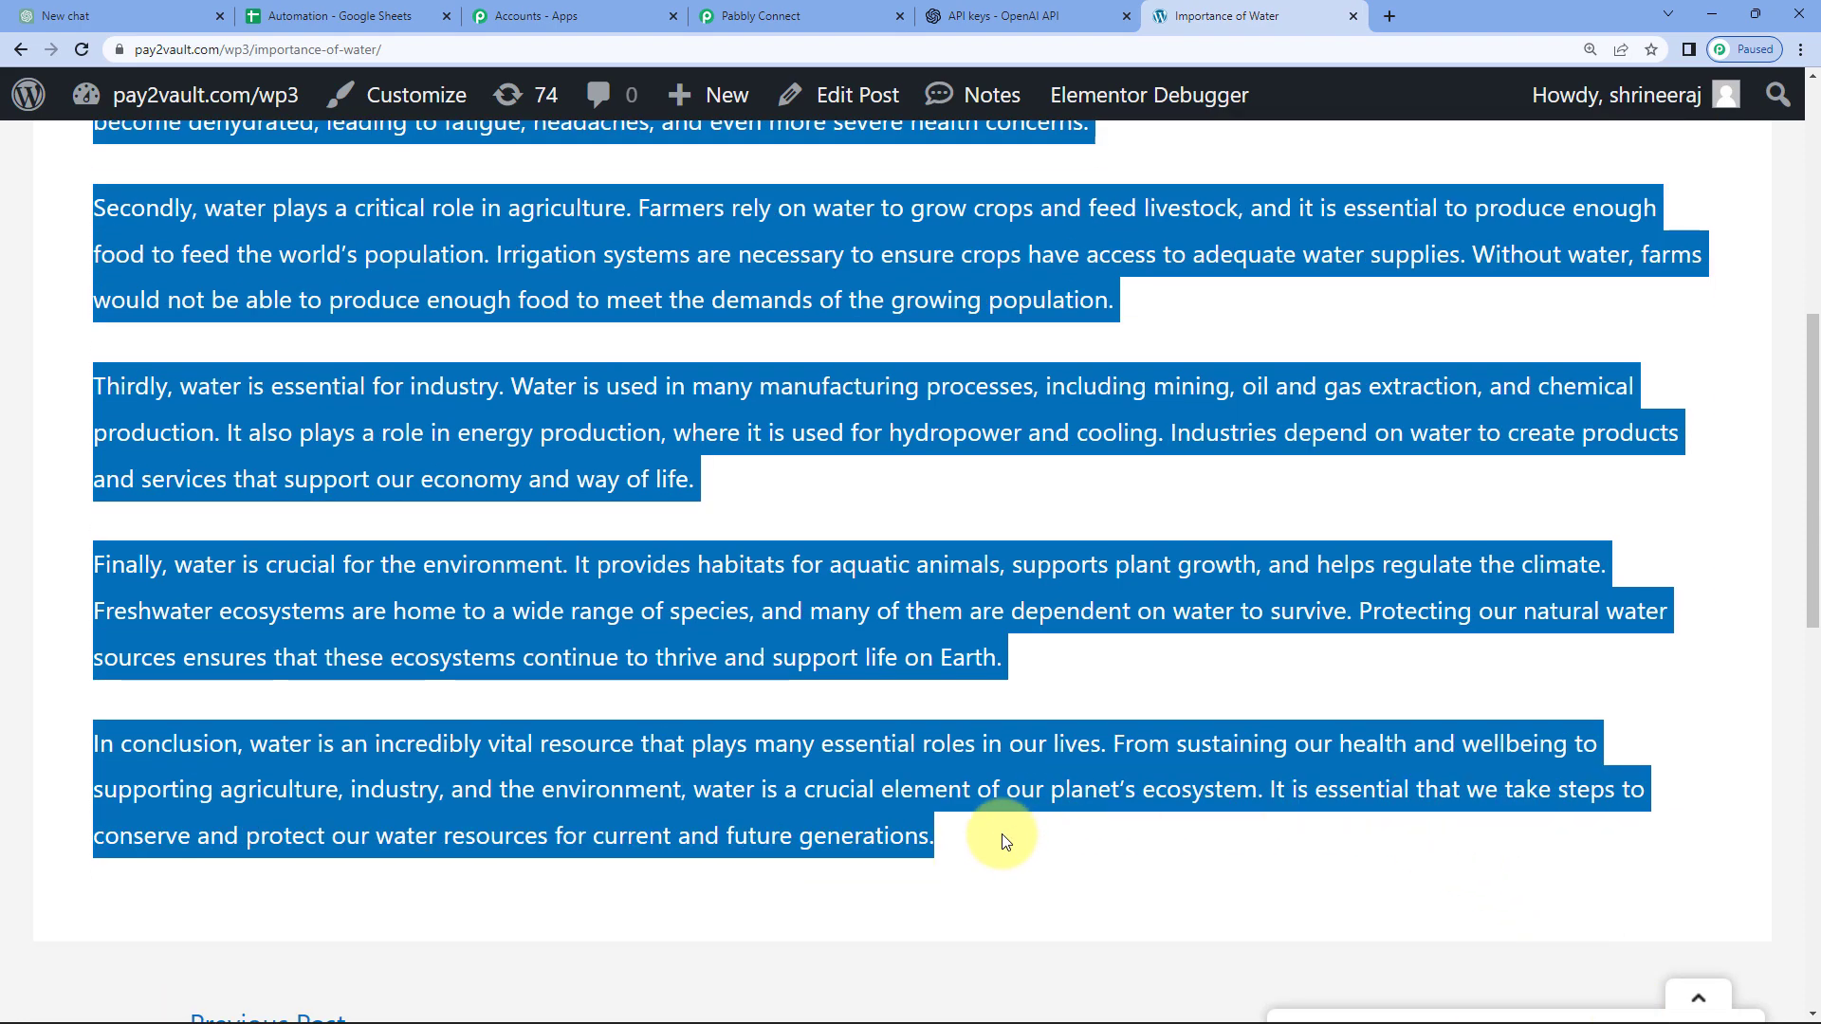
pyautogui.click(963, 833)
pyautogui.scroll(7, 963, 832)
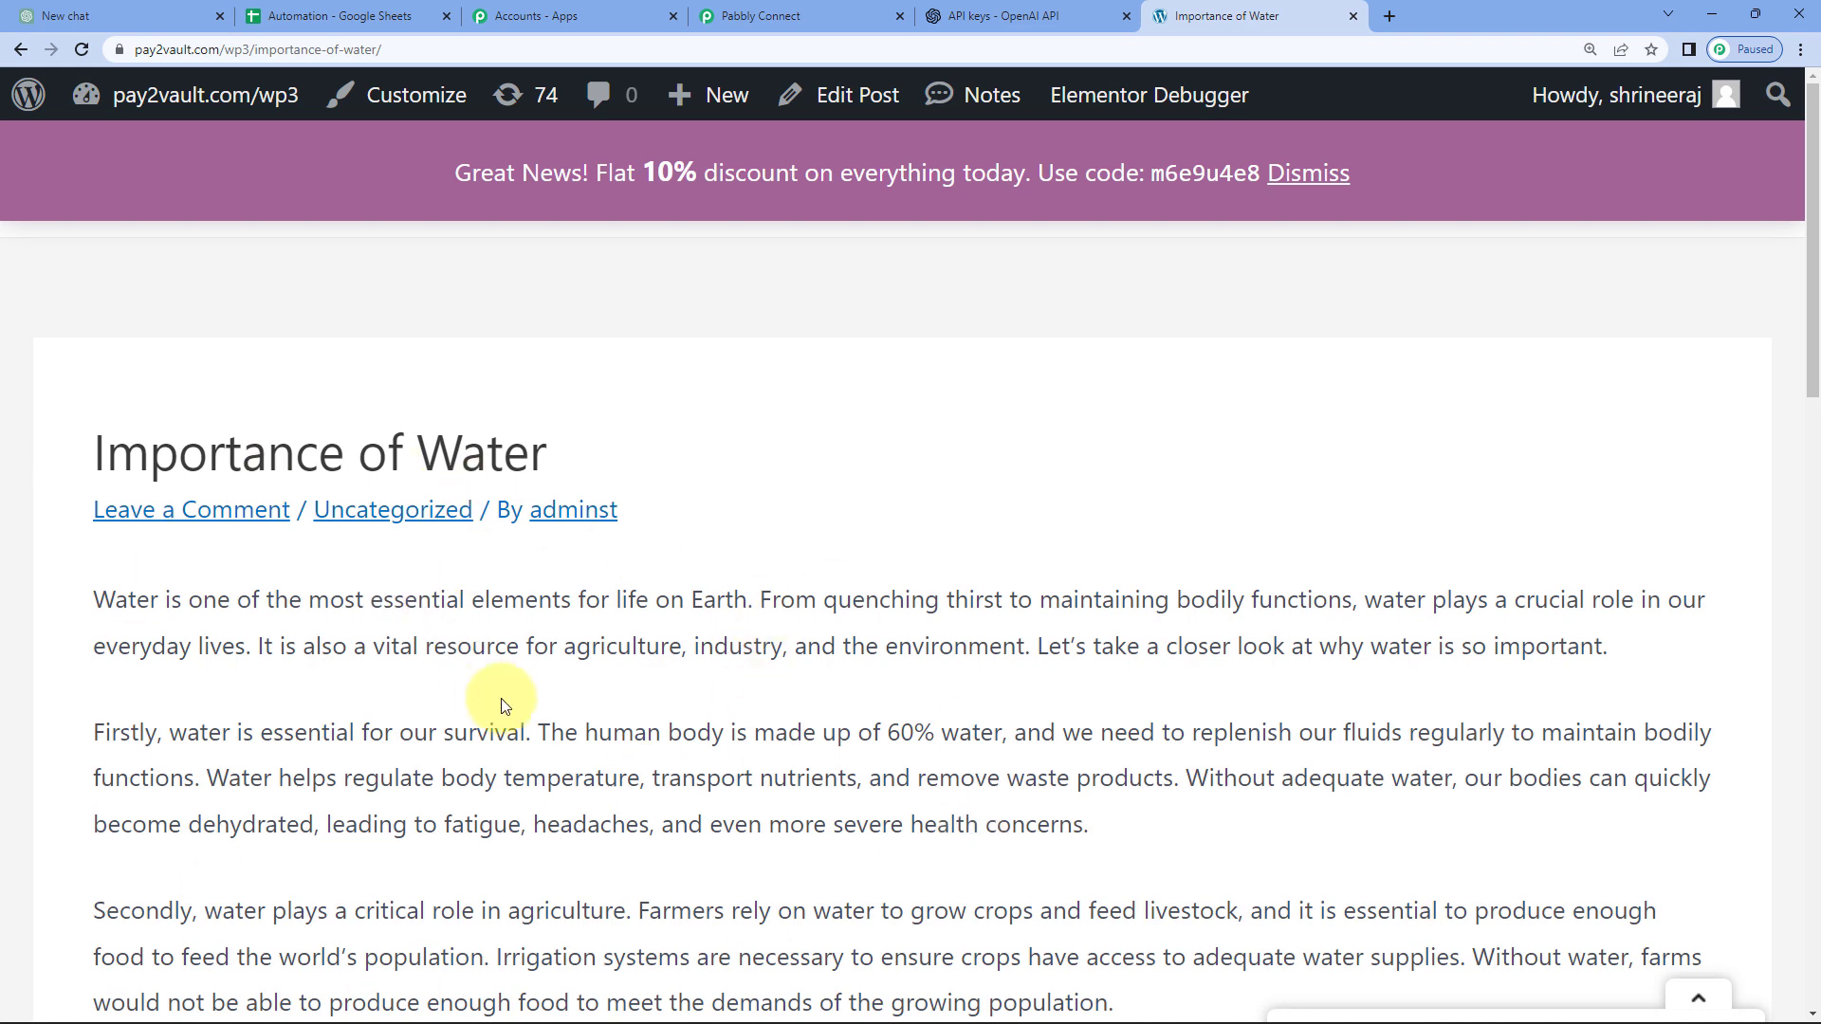
# Switch back to Pabbly Connect, save the WordPress action and collapse its step in the workflow
pyautogui.click(857, 14)
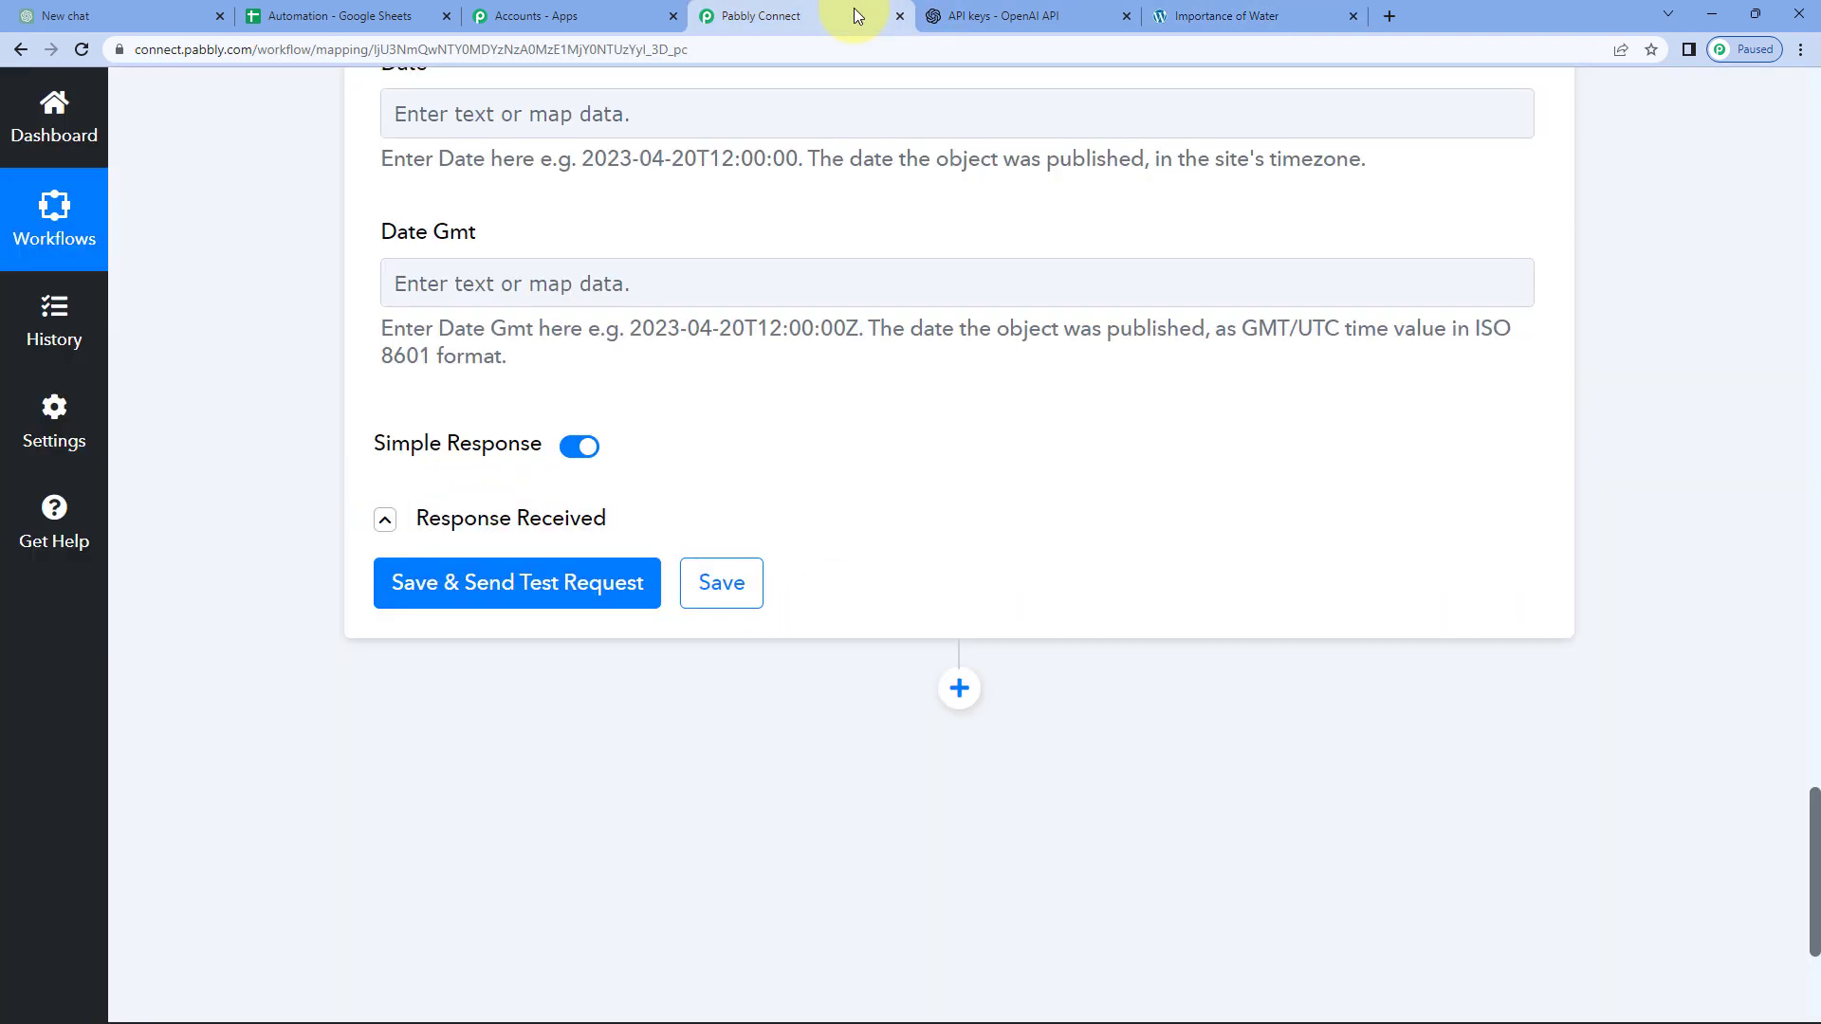
pyautogui.click(722, 607)
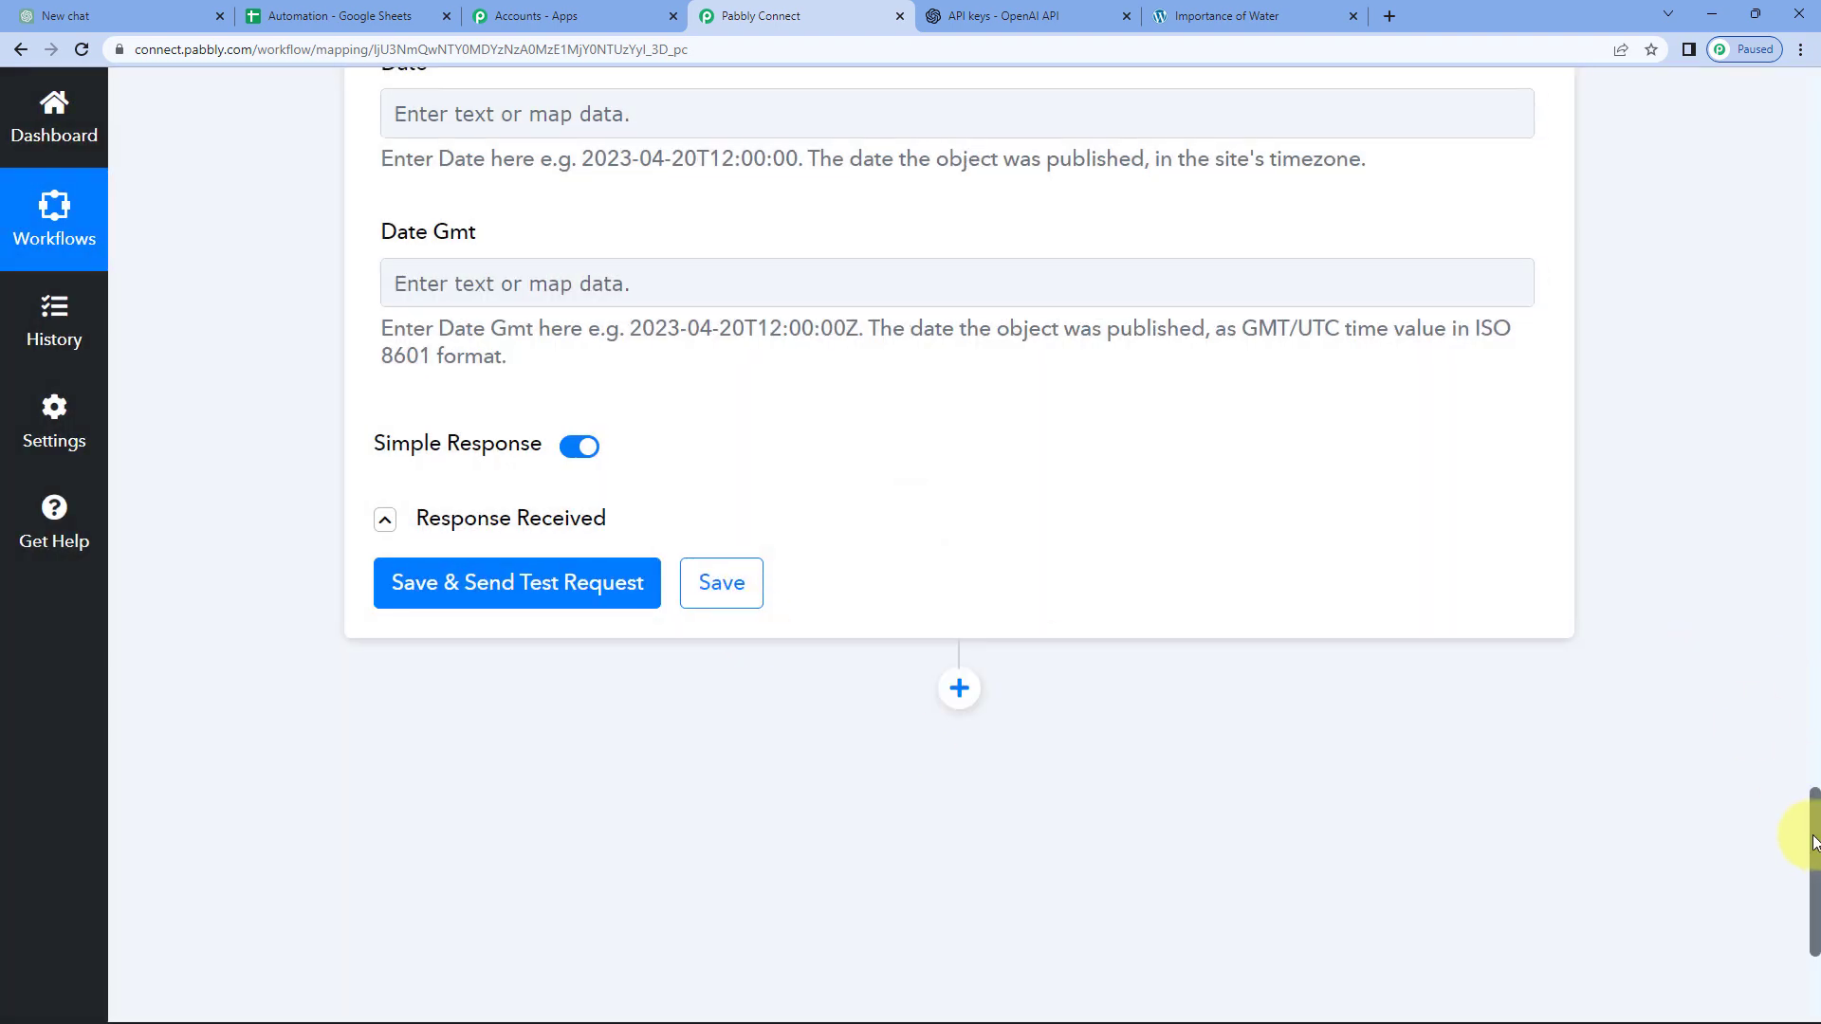
pyautogui.moveTo(1814, 841); pyautogui.dragTo(1812, 114)
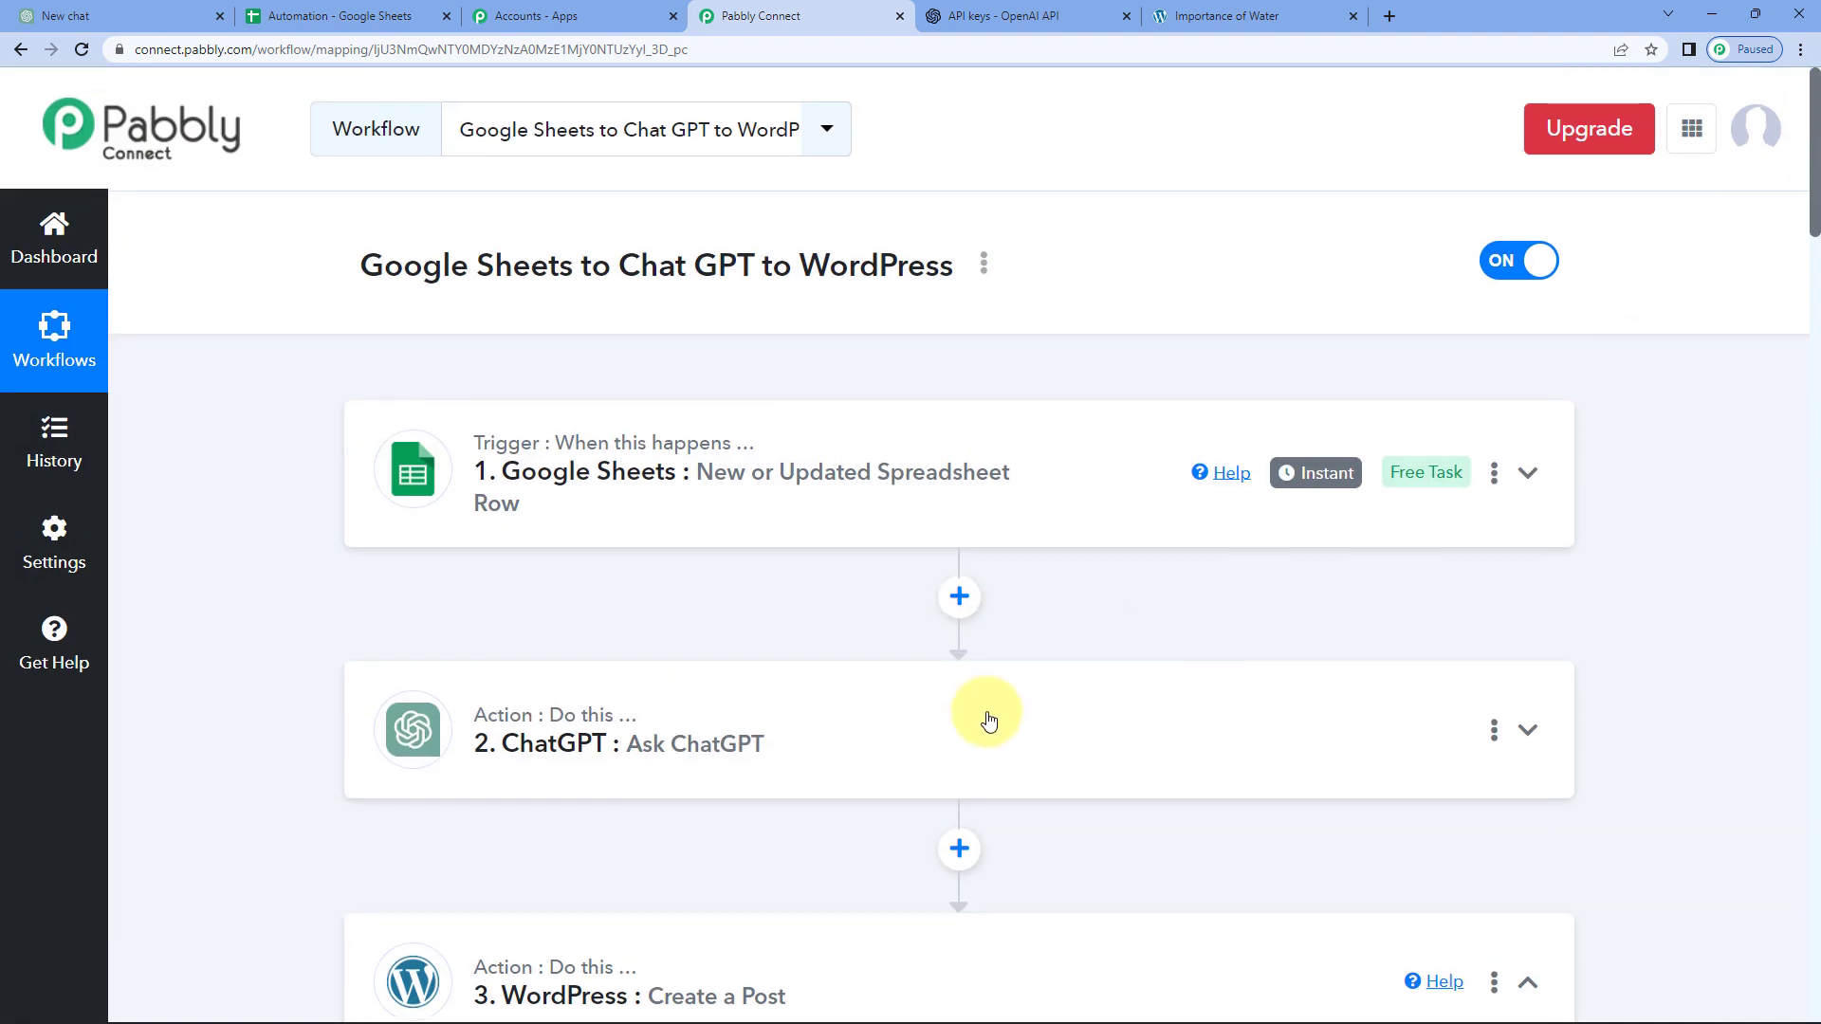
pyautogui.scroll(-3, 1020, 713)
pyautogui.click(1029, 724)
pyautogui.scroll(3, 1033, 719)
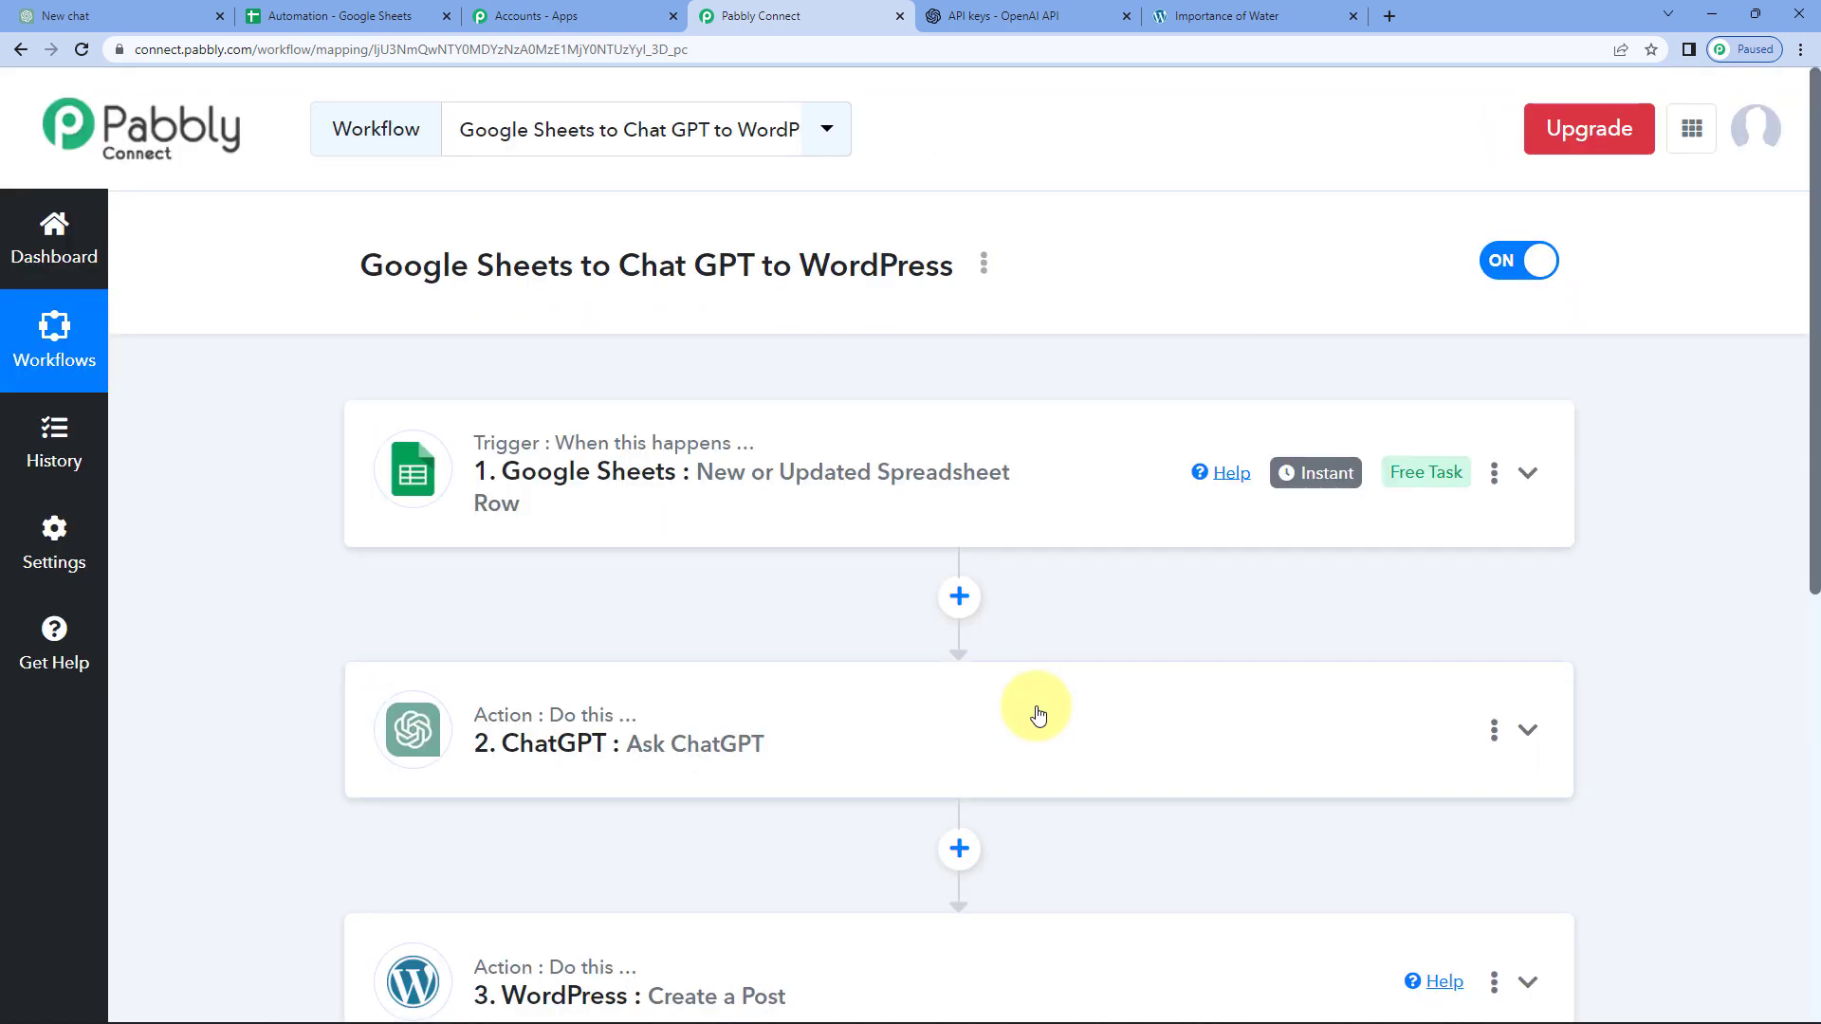
# Switch to the Automation spreadsheet and check cell A3 under Article Title, leaving it empty
pyautogui.click(346, 17)
pyautogui.click(288, 394)
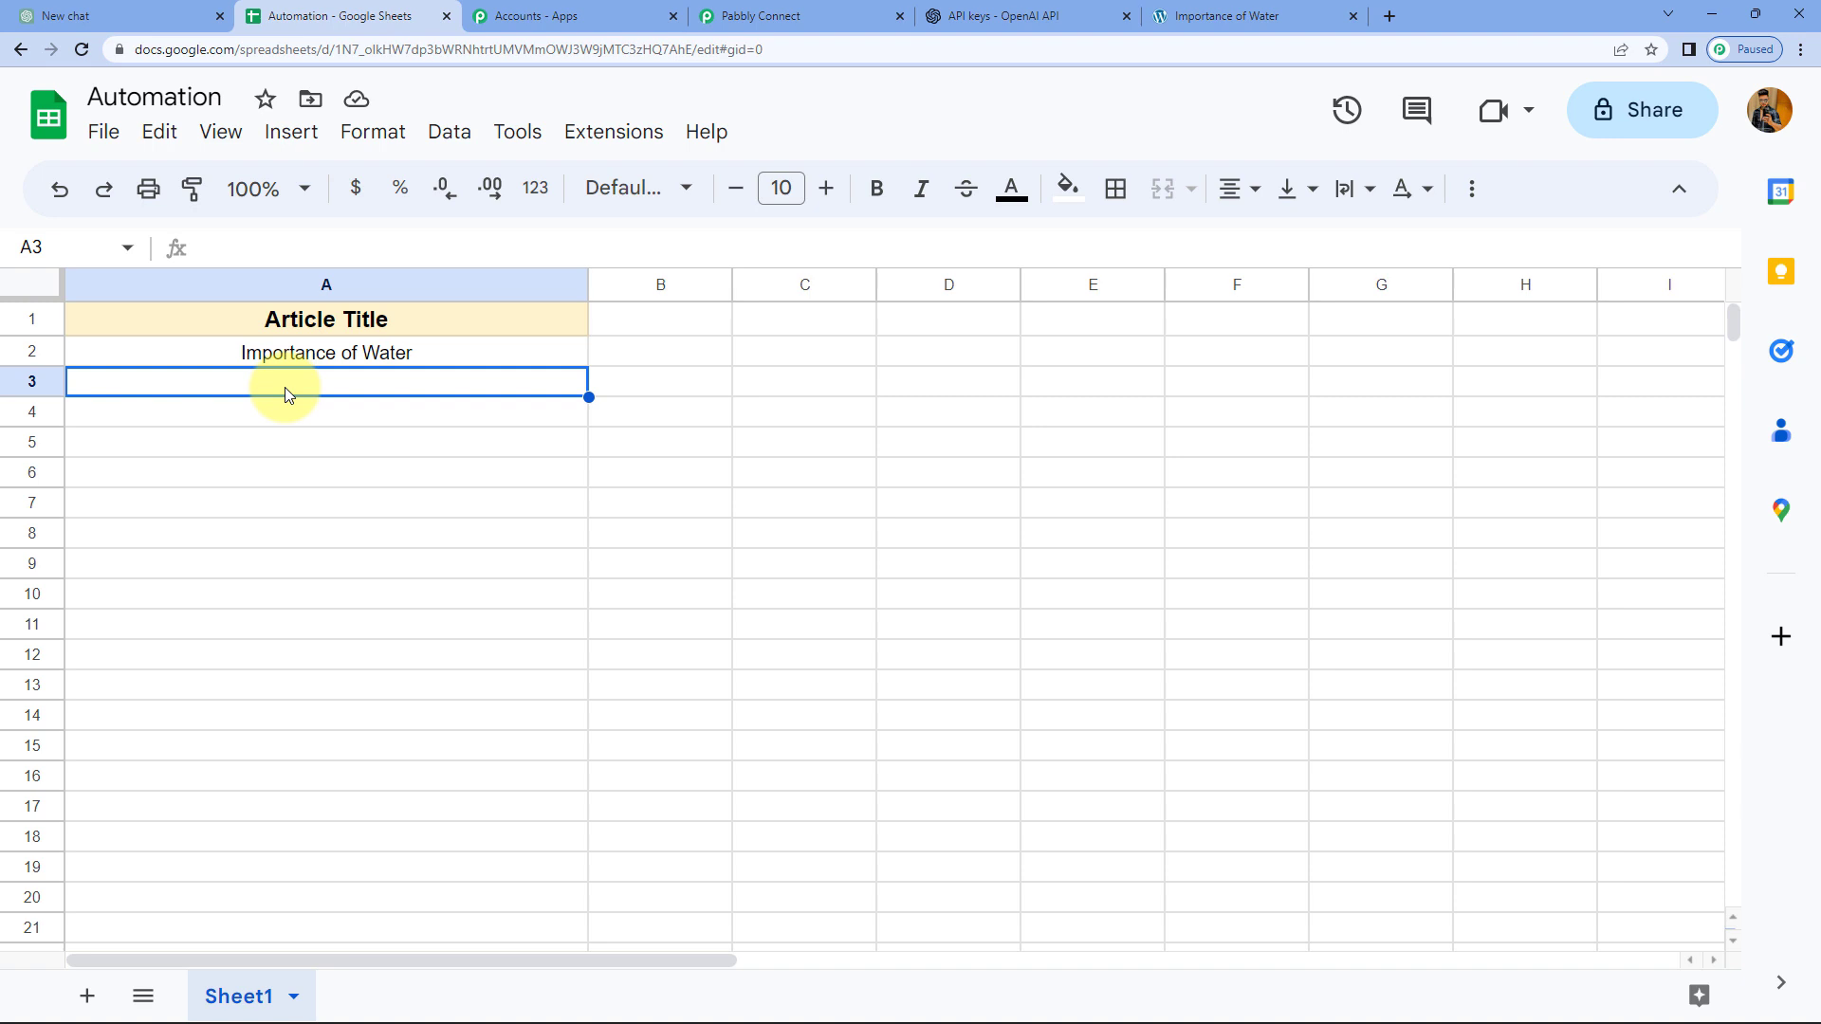
pyautogui.doubleClick(285, 387)
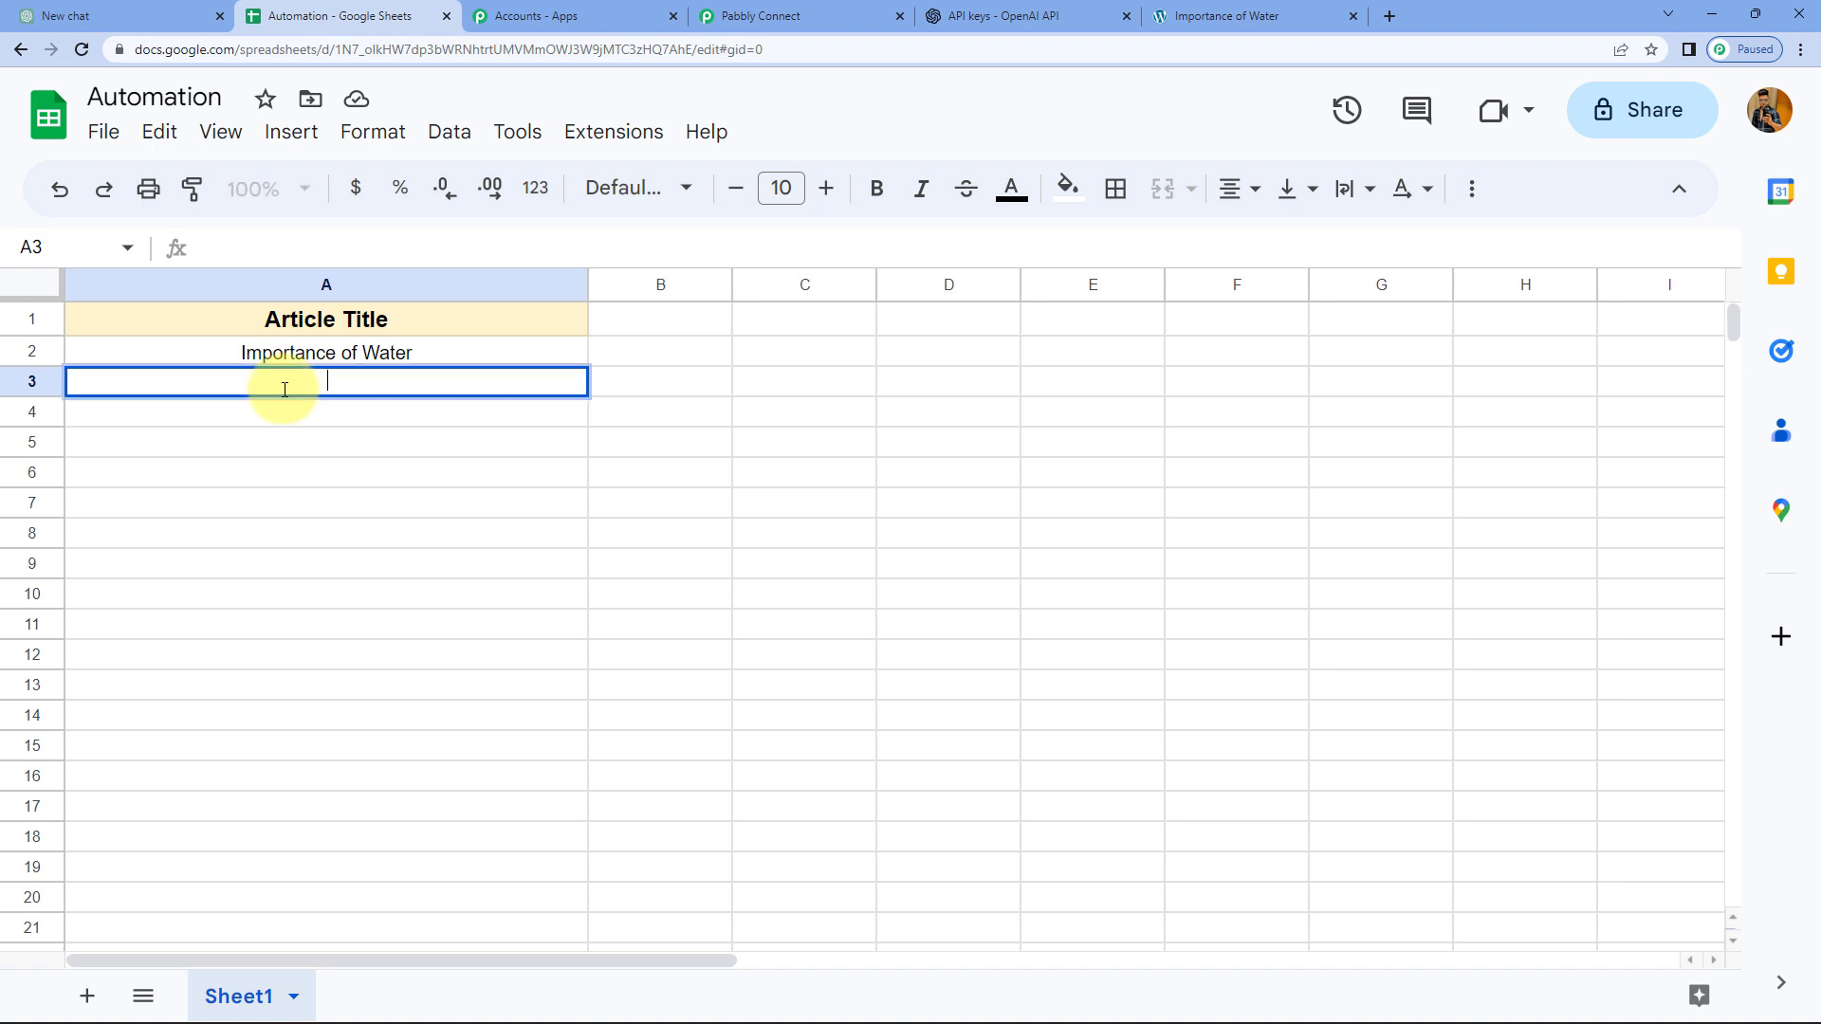
pyautogui.press('Return')
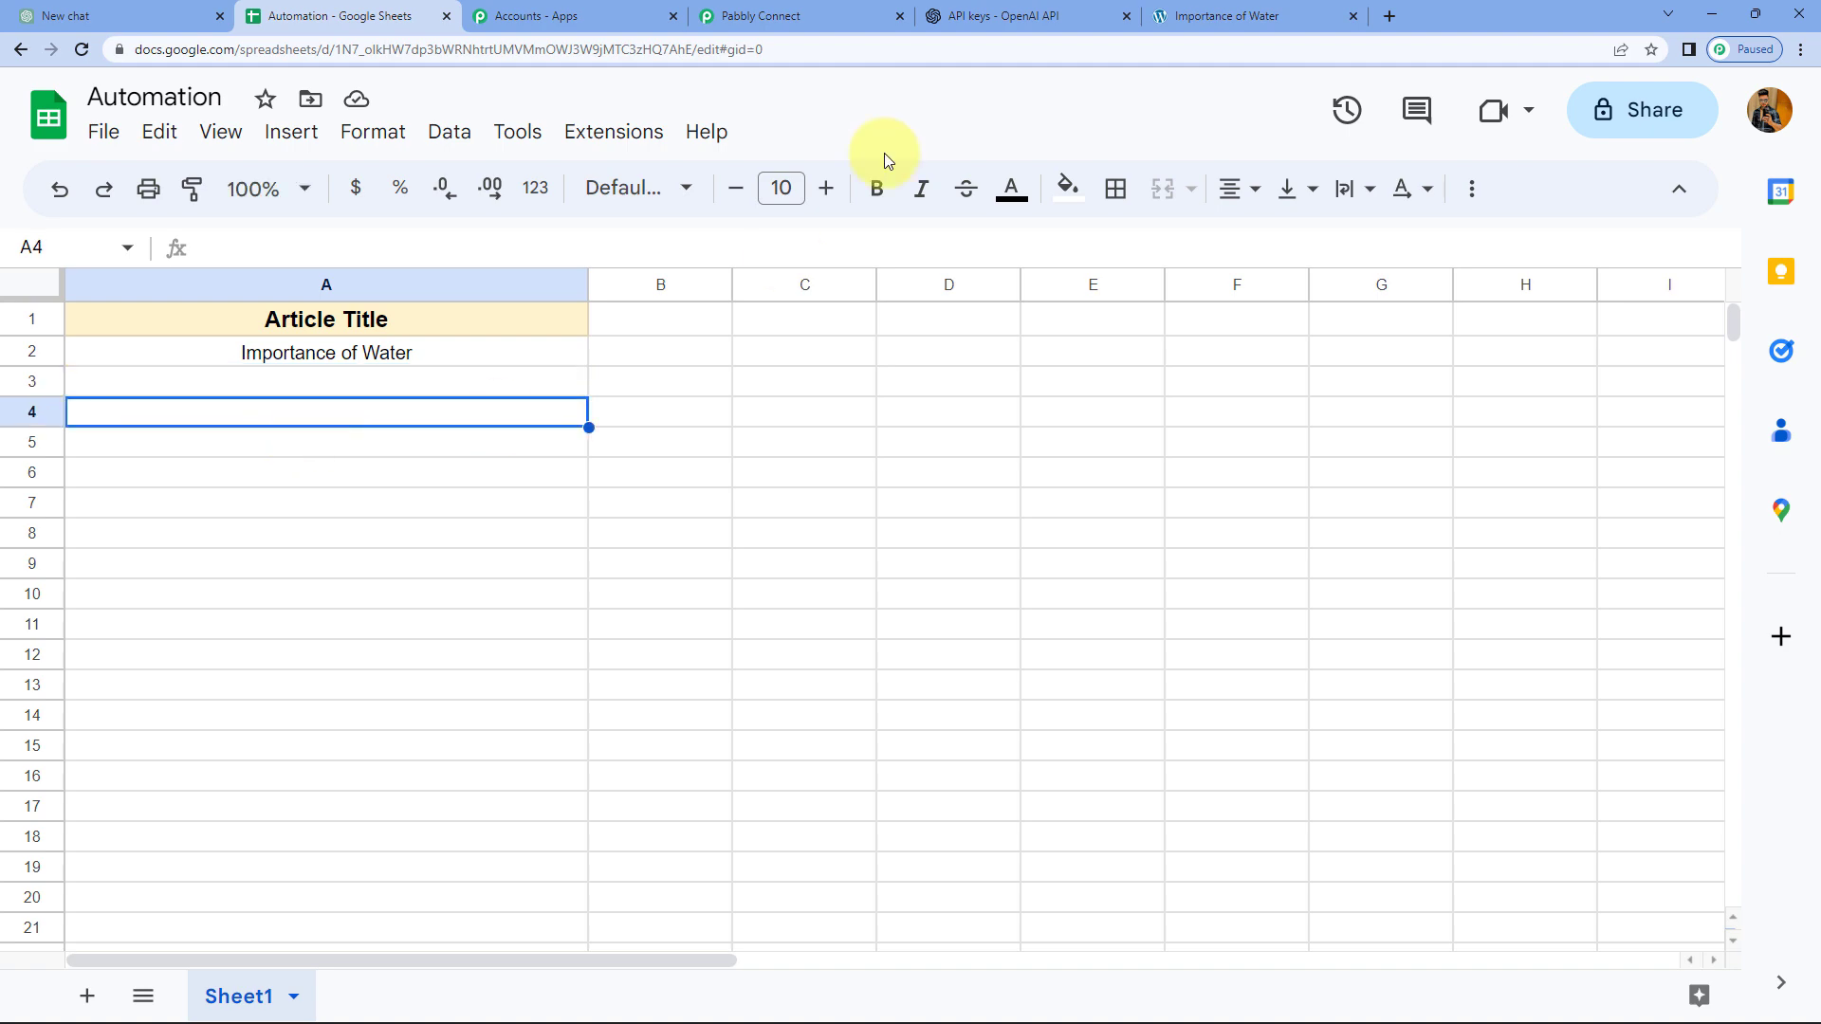
# Review the workflow's Google Sheets, ChatGPT and WordPress steps and its on/off status in Pabbly Connect, rechecking the Automation spreadsheet
pyautogui.click(834, 15)
pyautogui.scroll(-4, 673, 472)
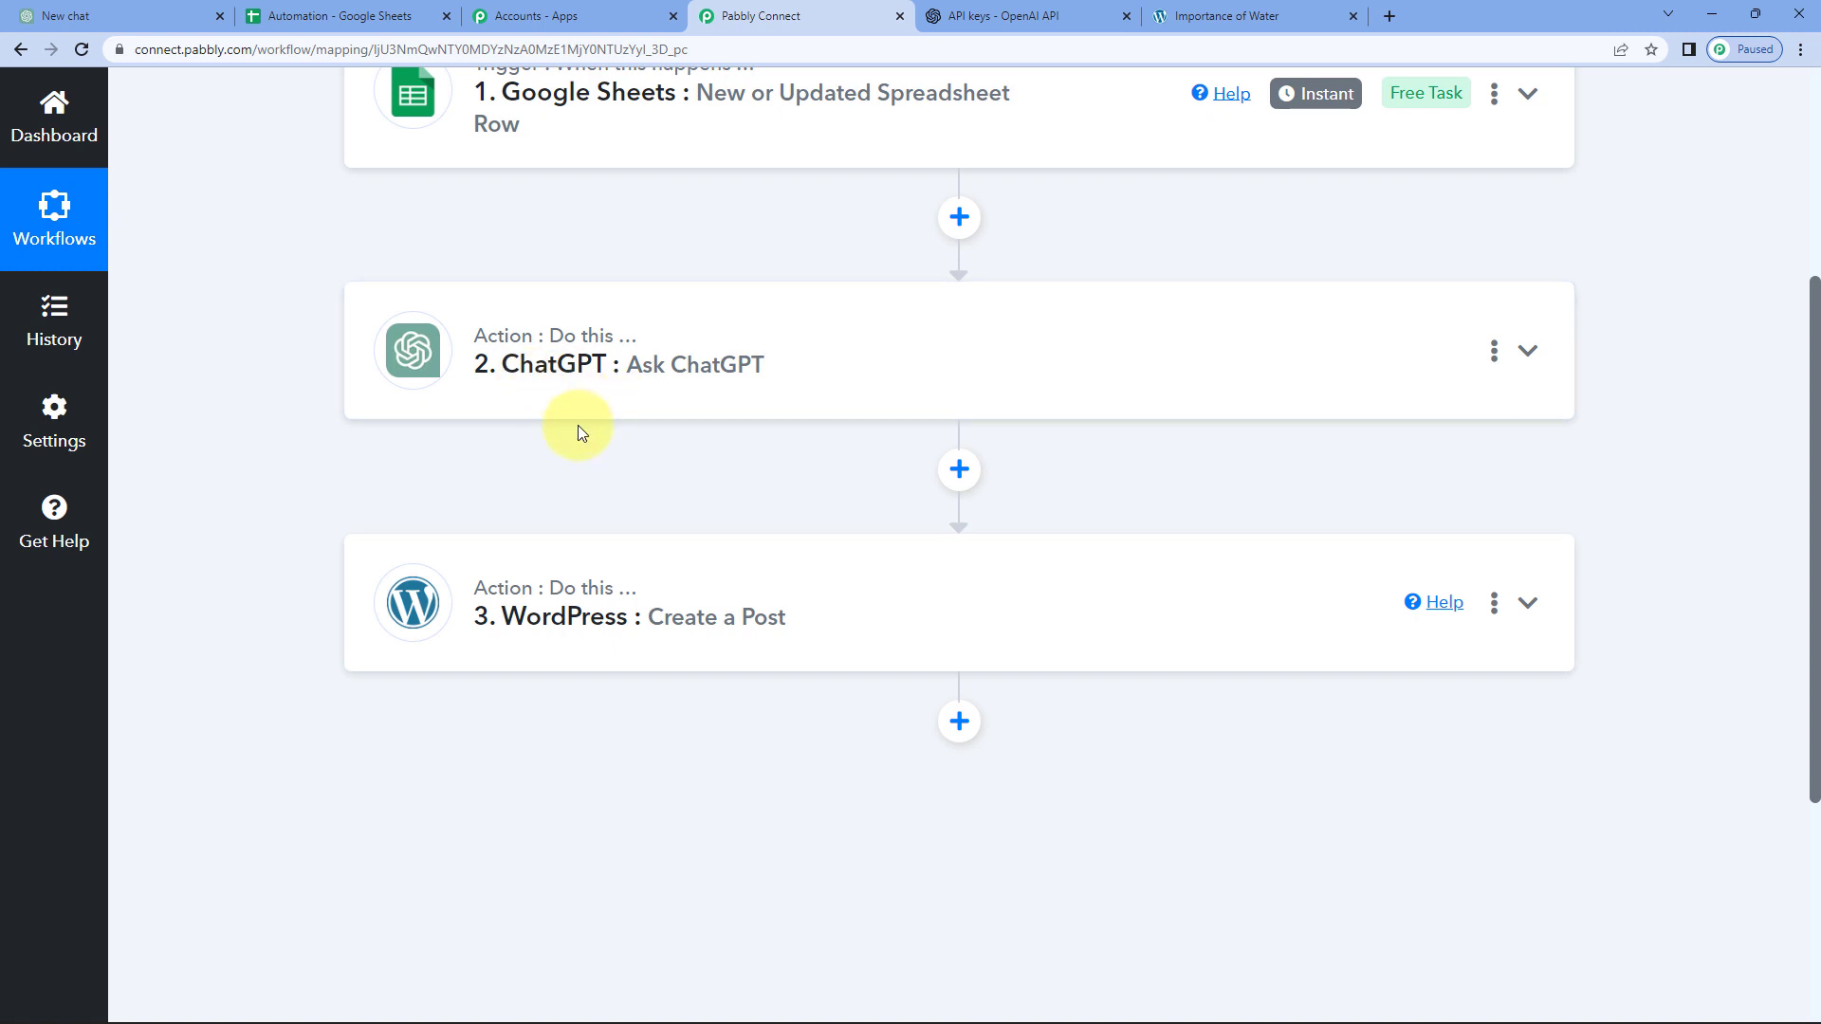
pyautogui.scroll(-2, 597, 455)
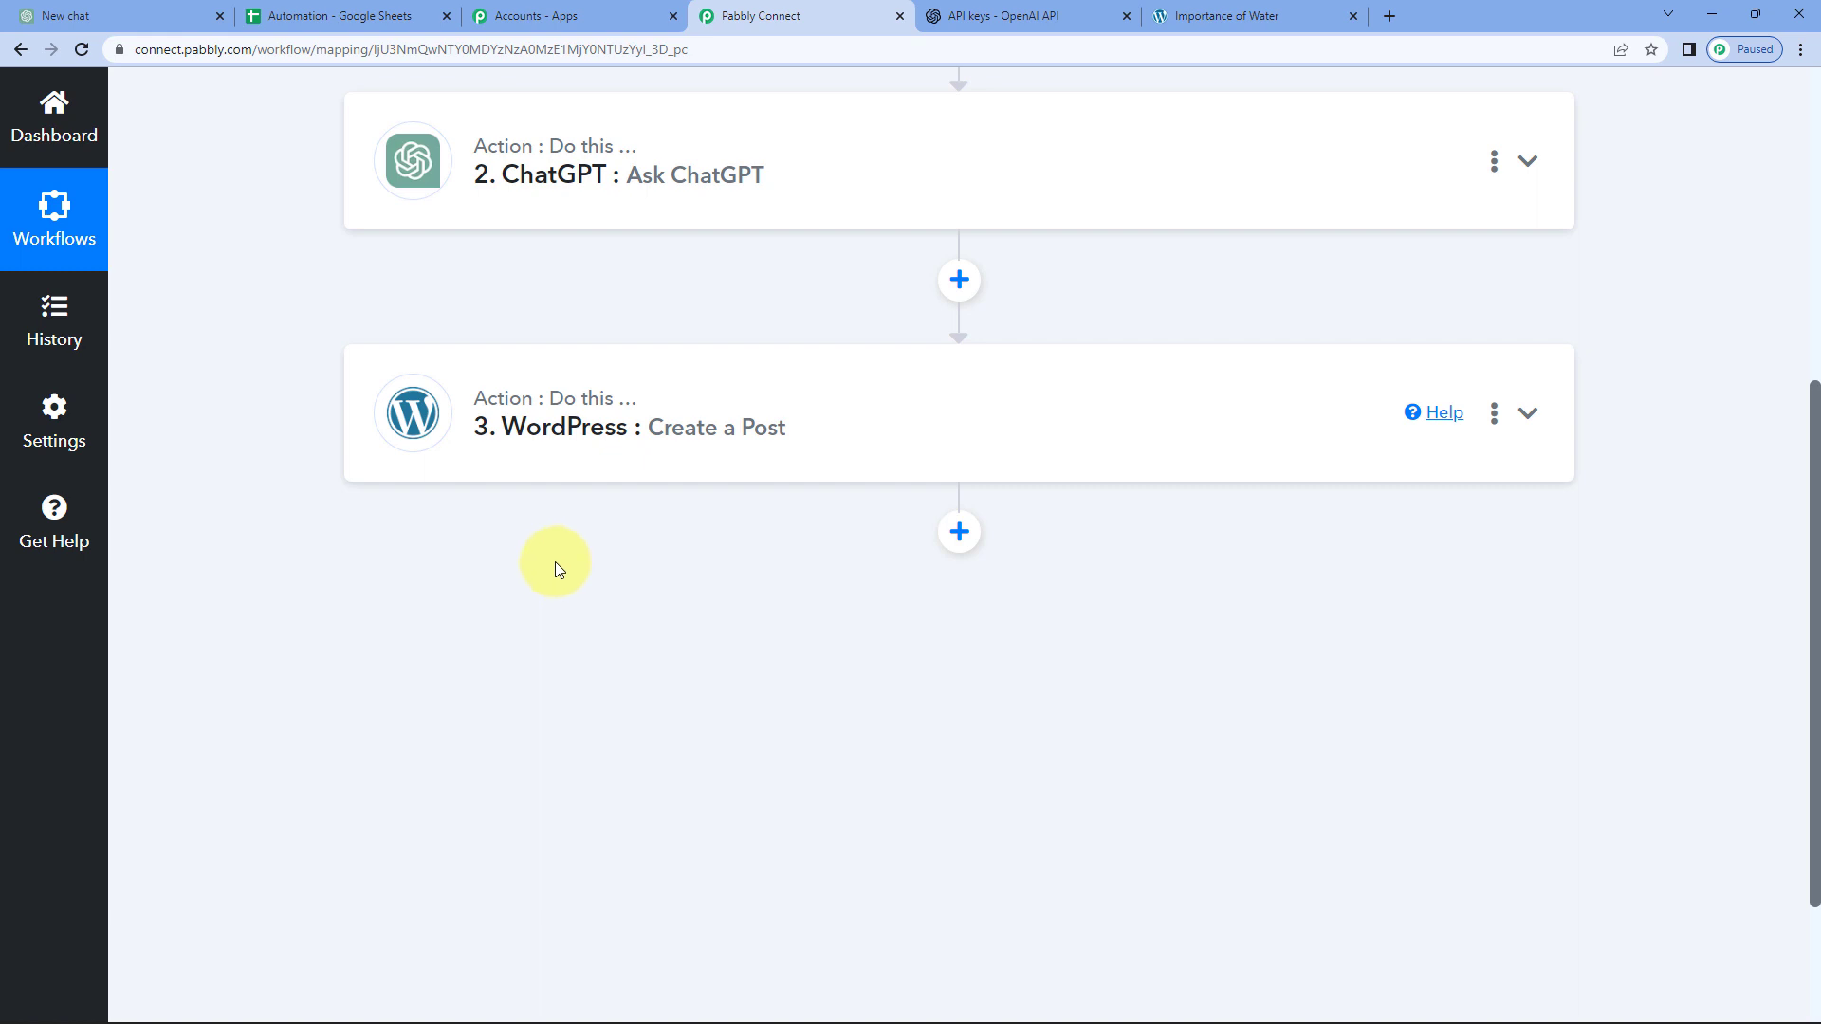
pyautogui.scroll(5, 426, 606)
pyautogui.click(417, 13)
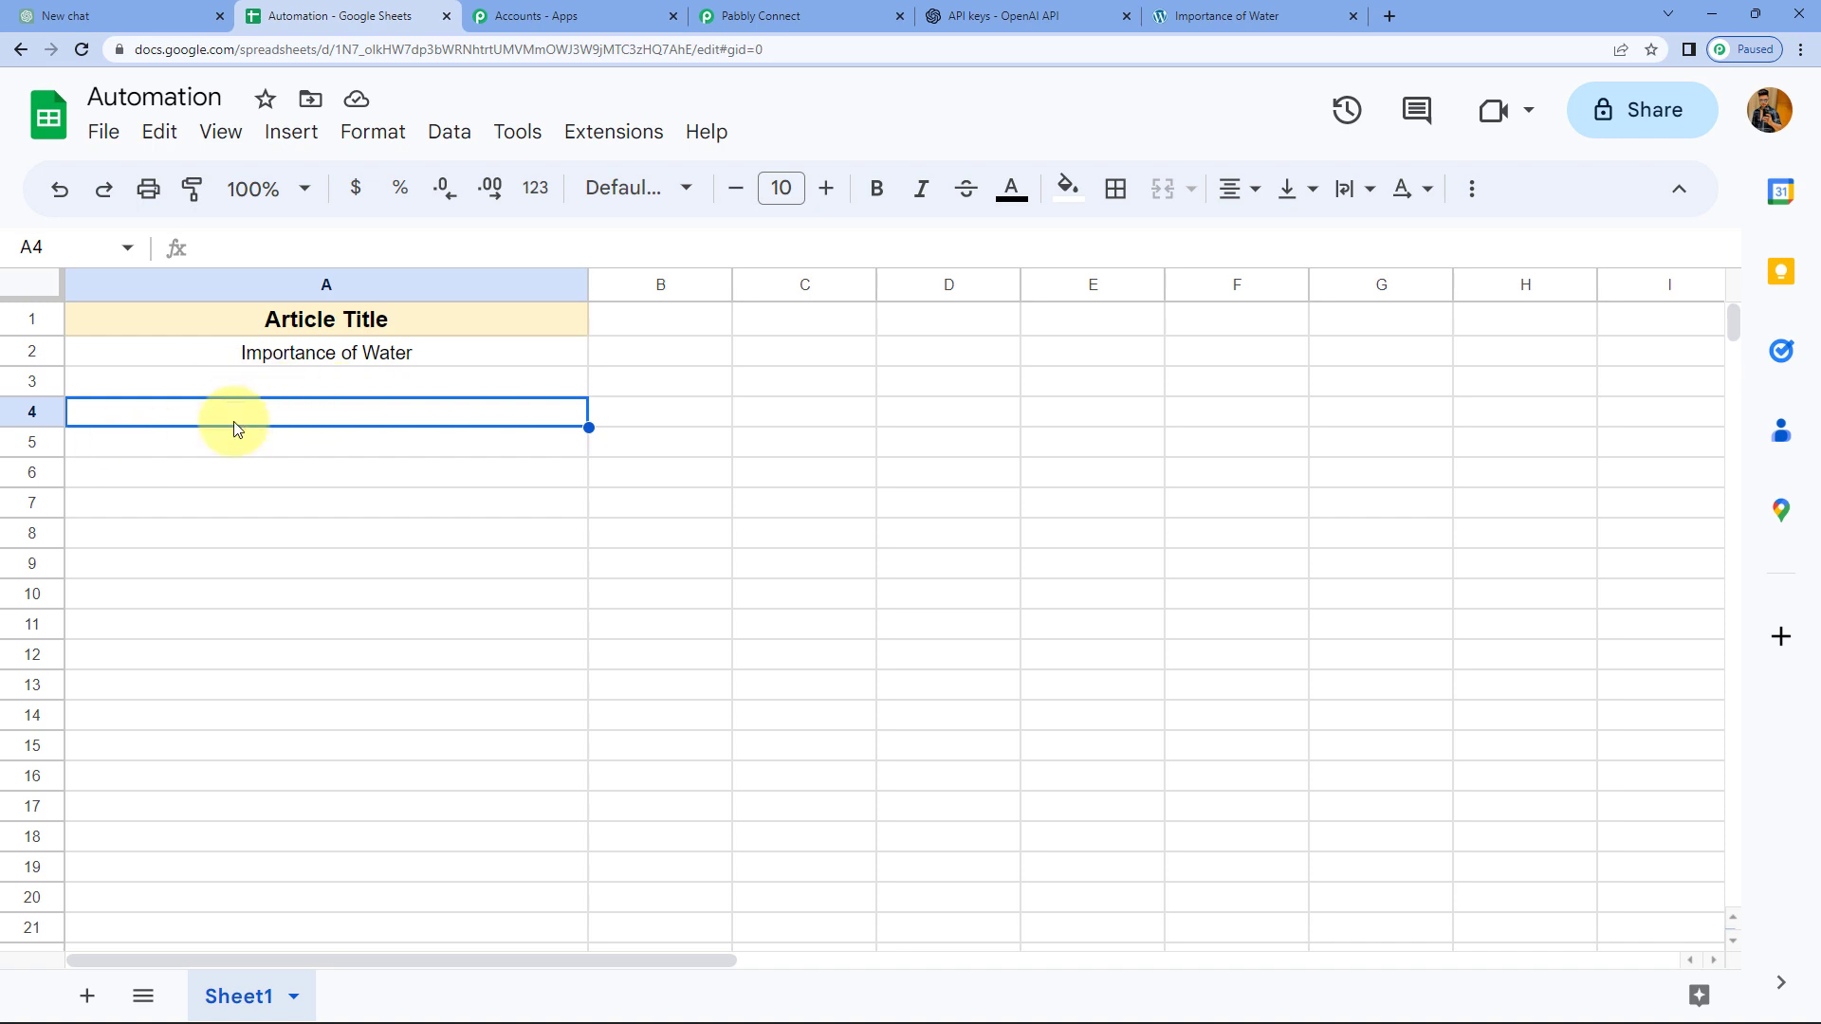
pyautogui.click(759, 15)
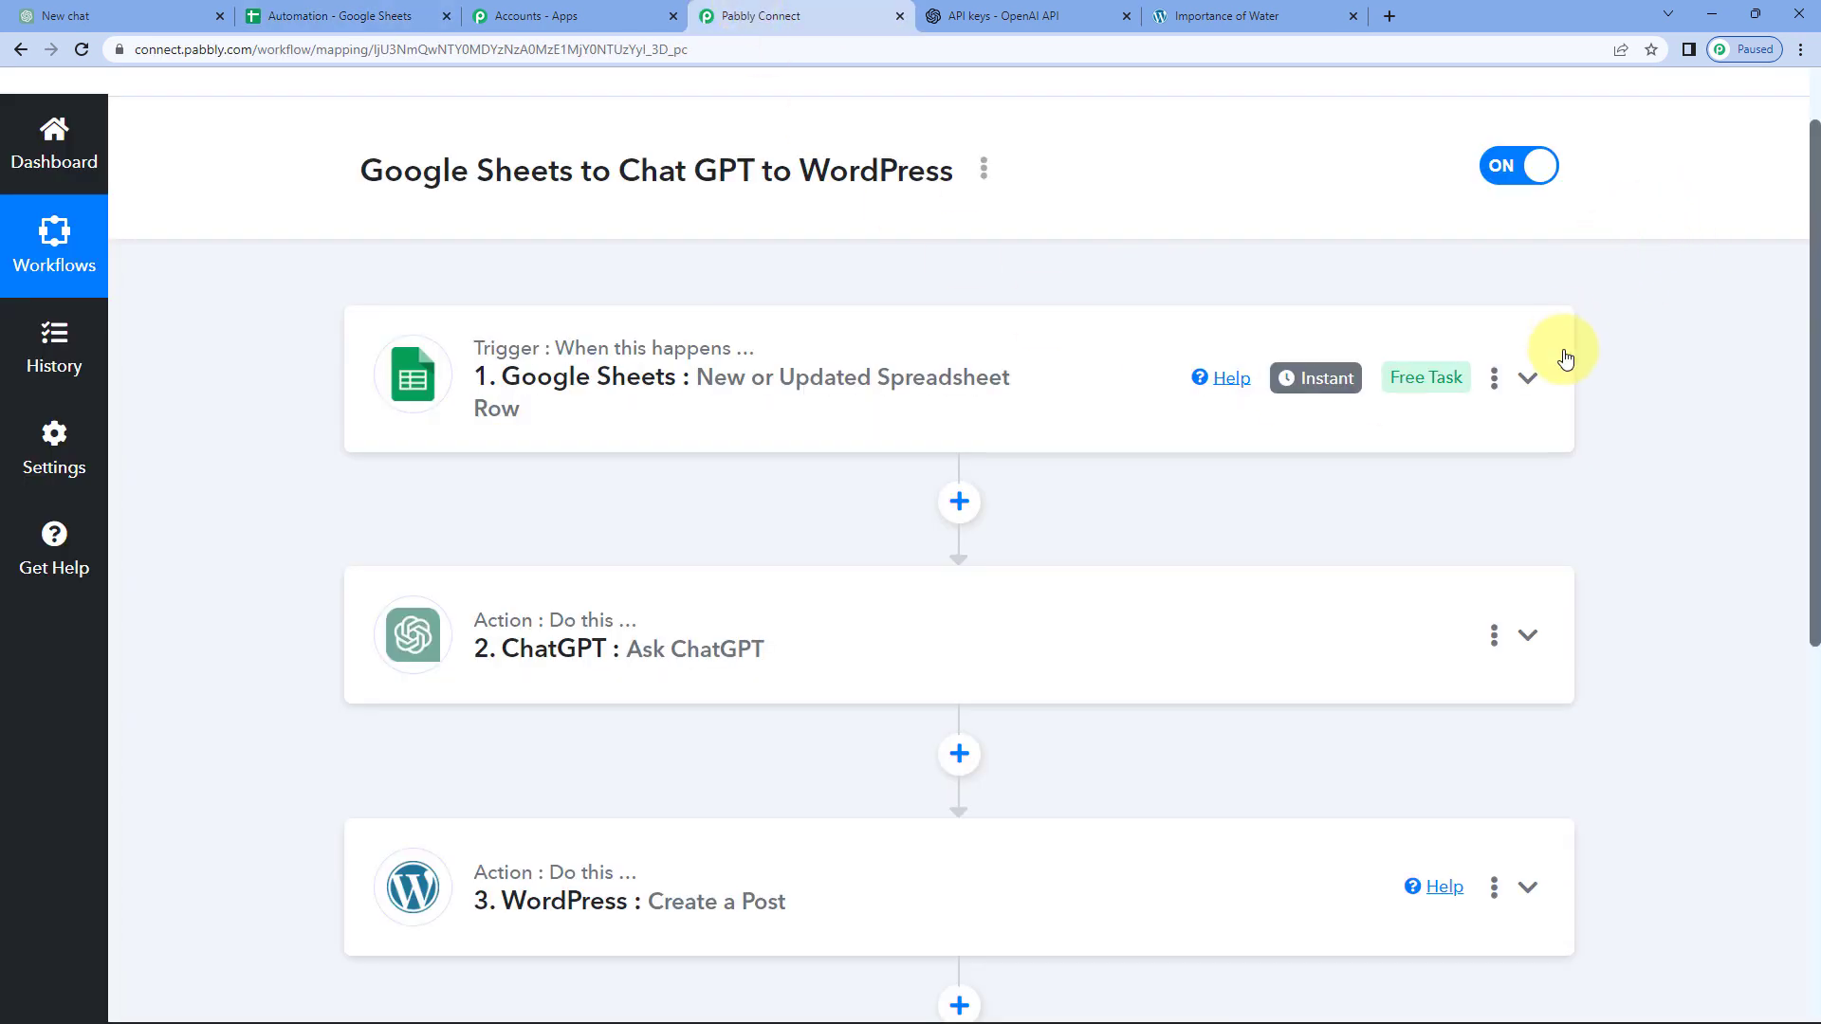
pyautogui.scroll(1, 1566, 357)
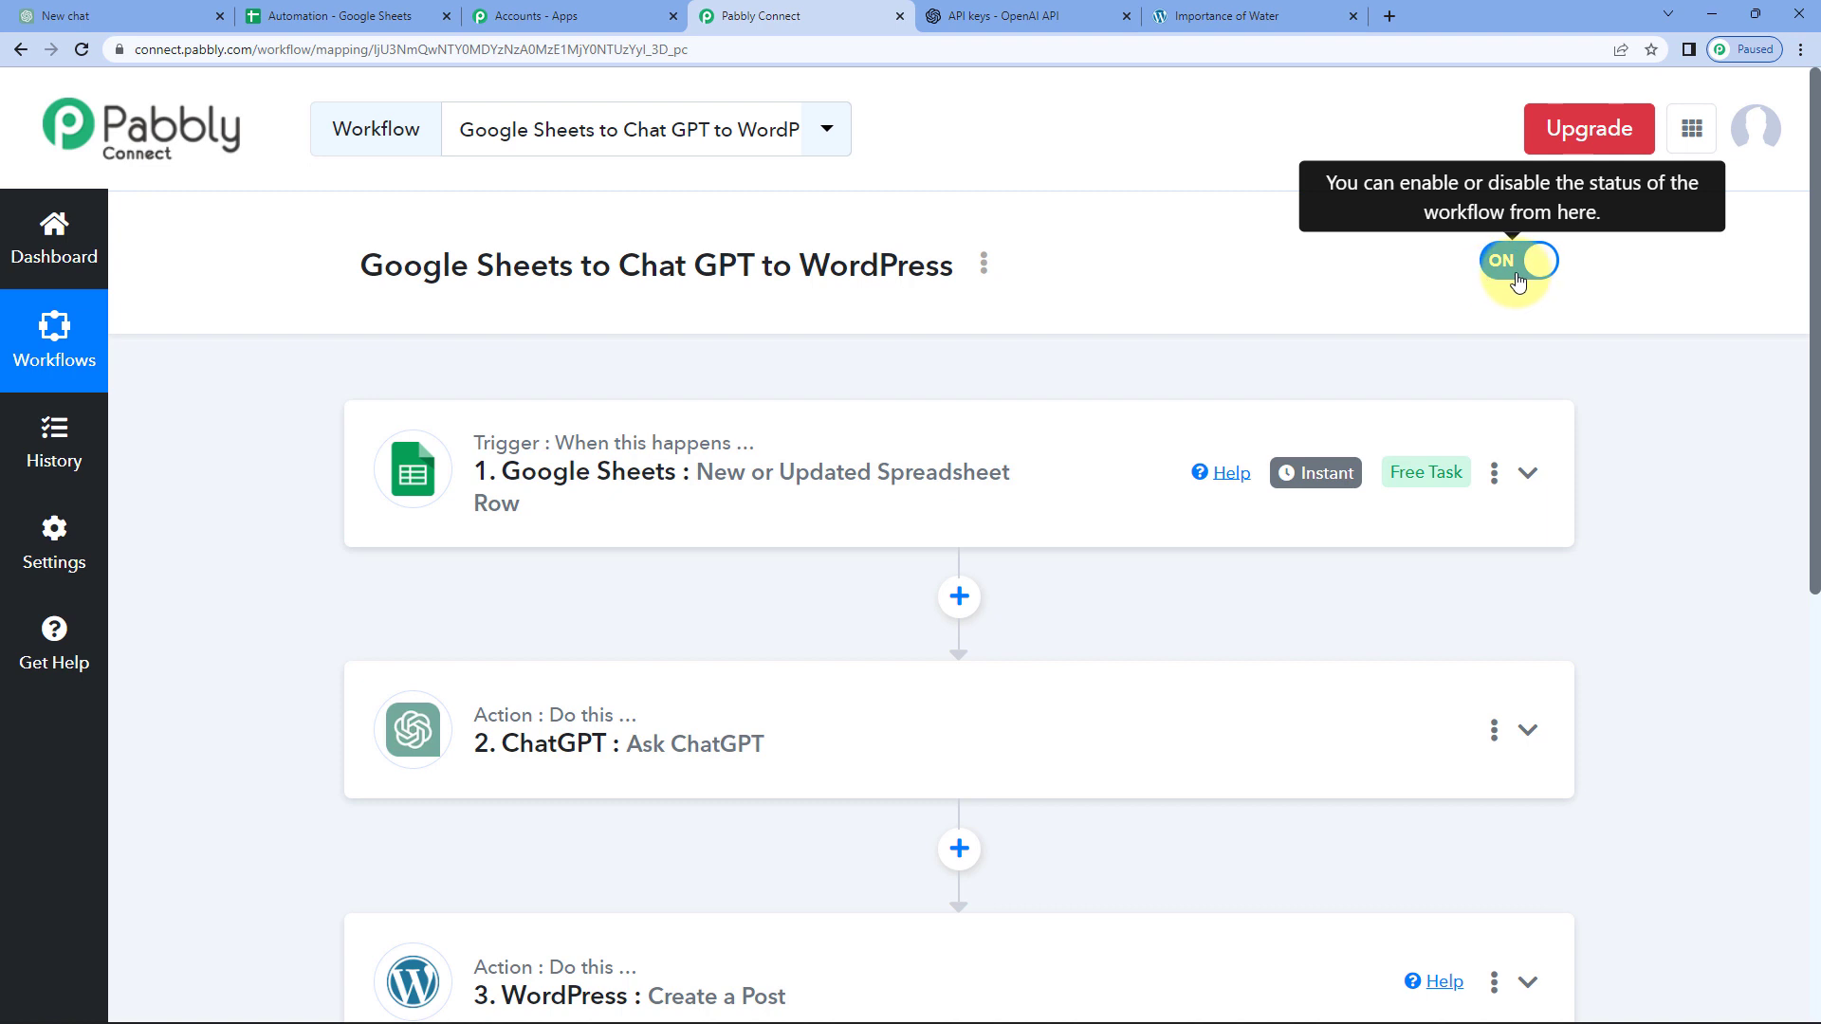